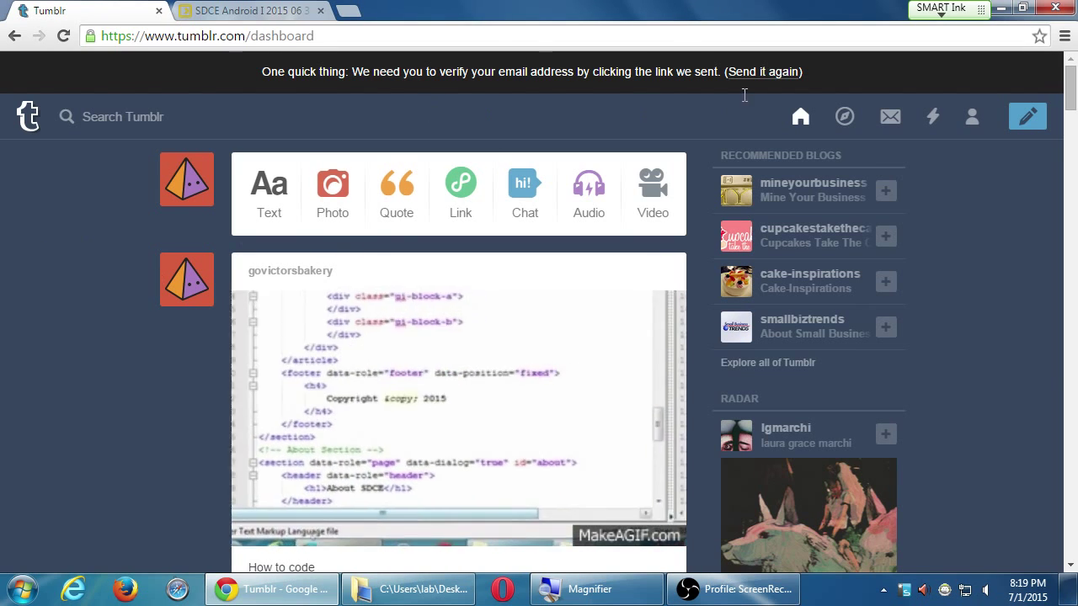
Step: Reload the dashboard and enter 'cookies' in the Tumblr search box
click(796, 117)
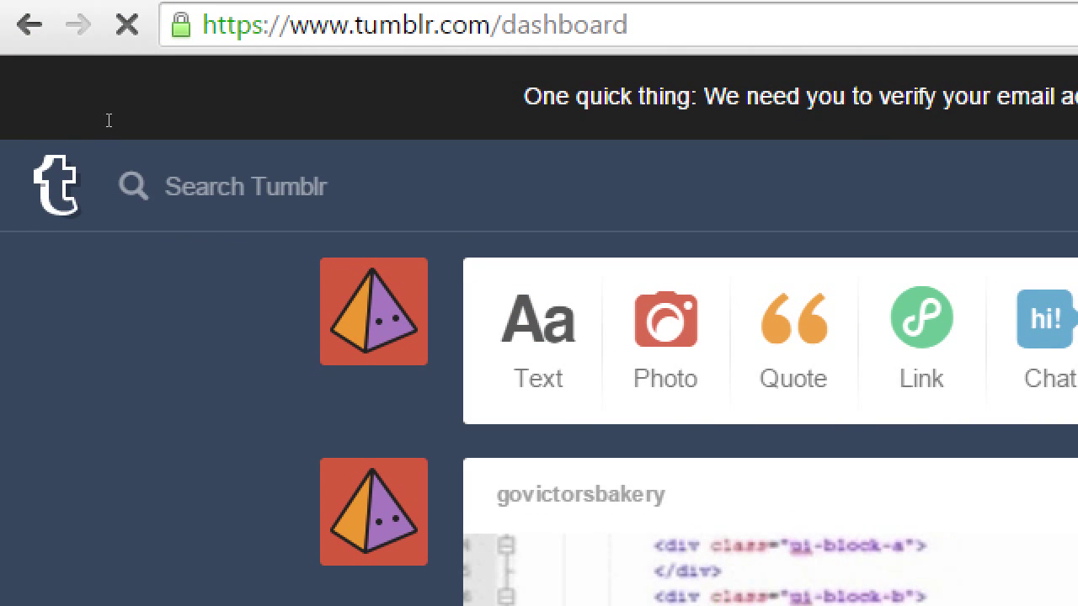
key(/)
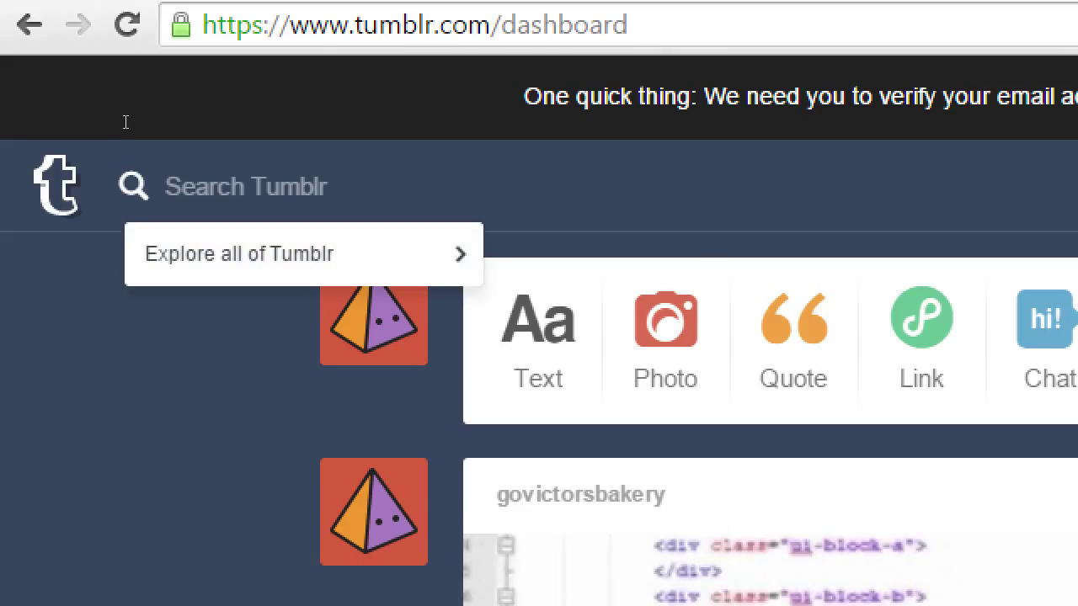
text(cookies)
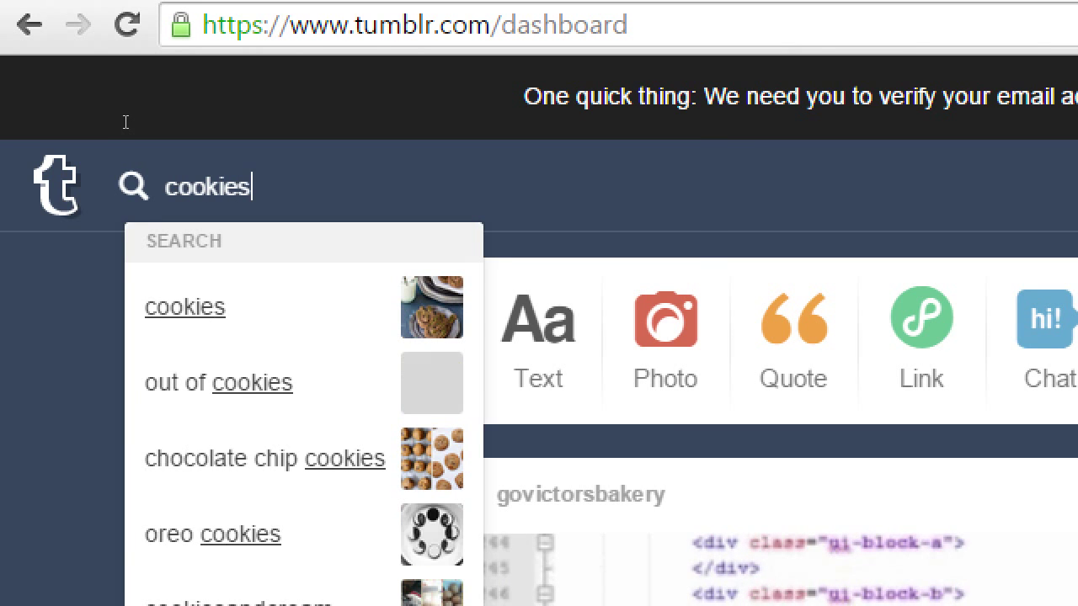
scroll(85, 337, down, 2)
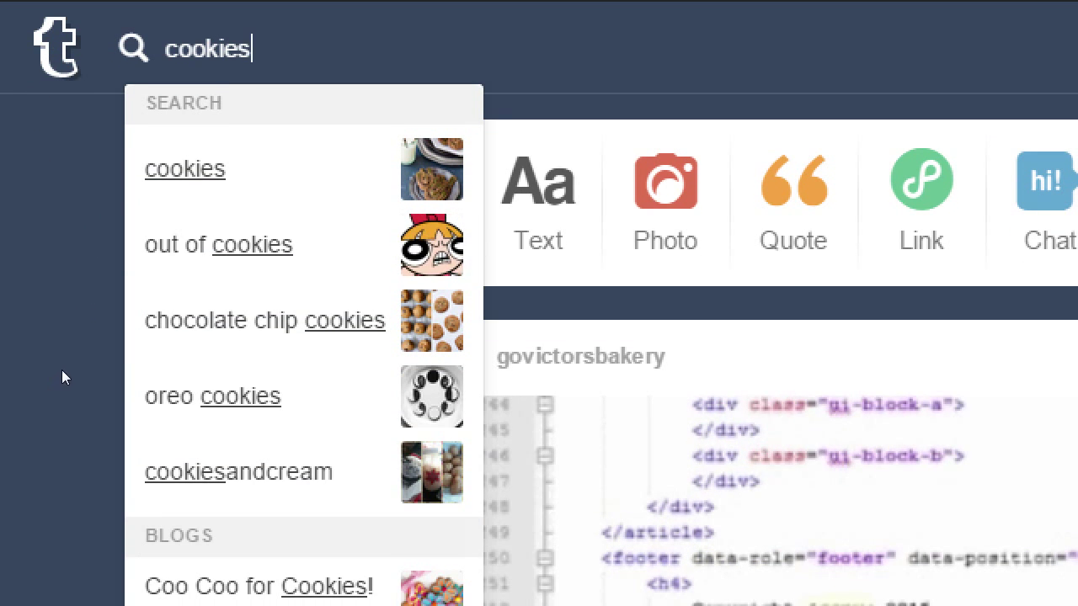
Step: Browse the cookie search suggestions, such as oreo cookies, and the matching cookie blogs
key(Up)
key(Up)
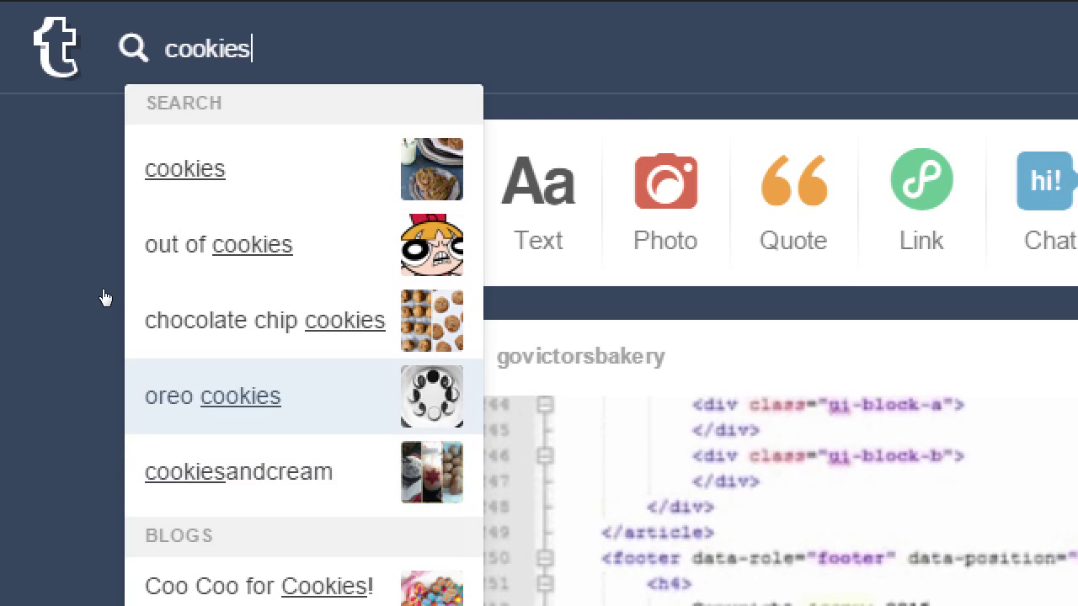
key(Up)
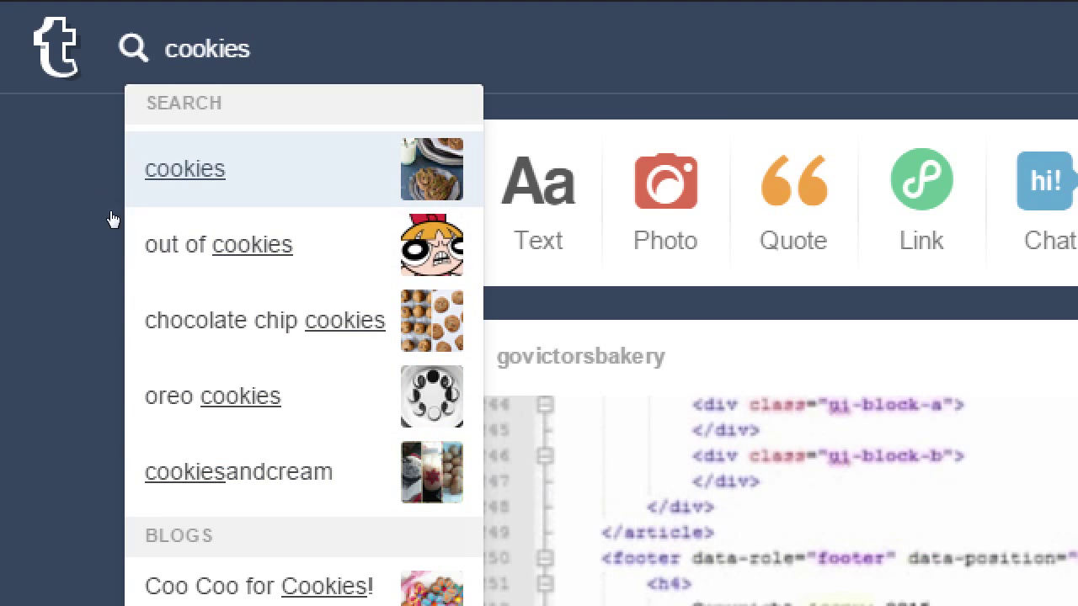
key(Down)
key(Down)
key(Down)
key(Down)
key(Down)
key(Down)
key(Down)
key(Down)
key(Down)
key(Up)
key(Up)
key(Up)
key(Up)
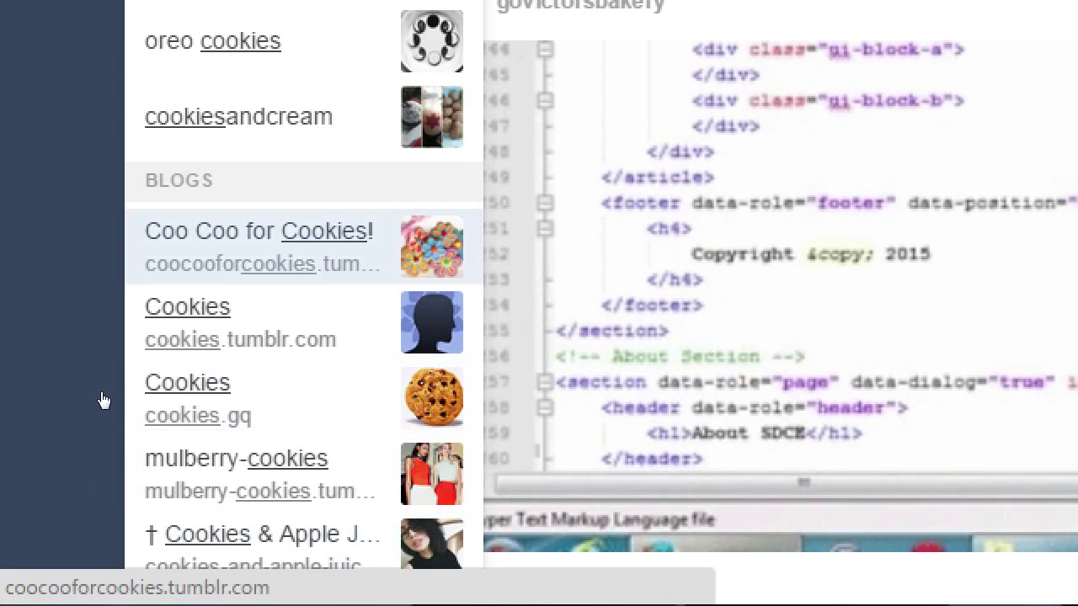
key(Down)
key(Down)
key(Down)
key(Down)
key(Up)
key(Up)
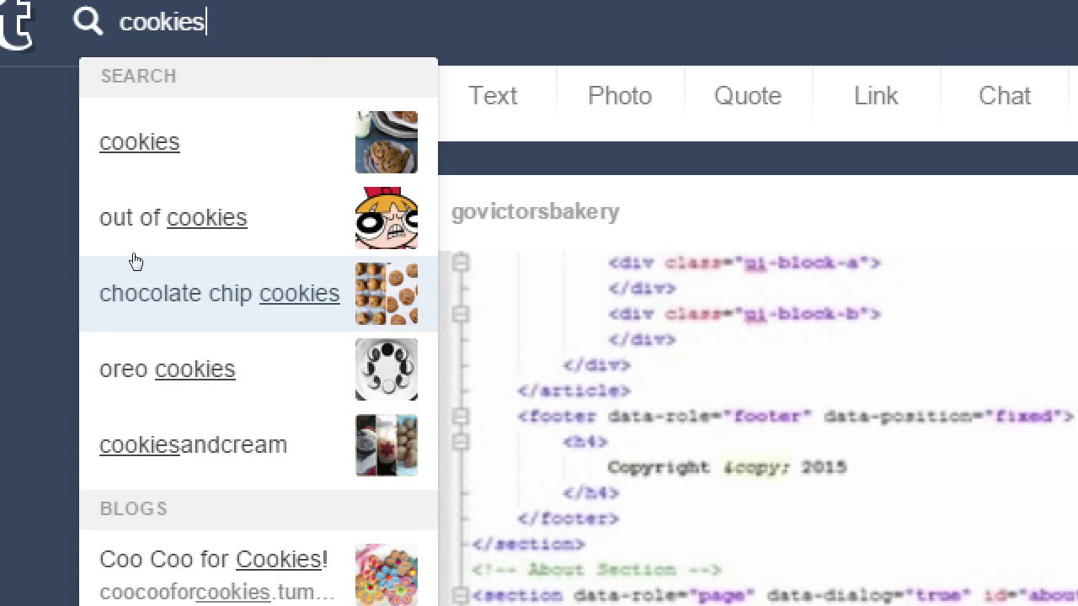
Step: Search 'chocolate chip cookies' and browse the suggested blogs carousel and the post grid
click(134, 260)
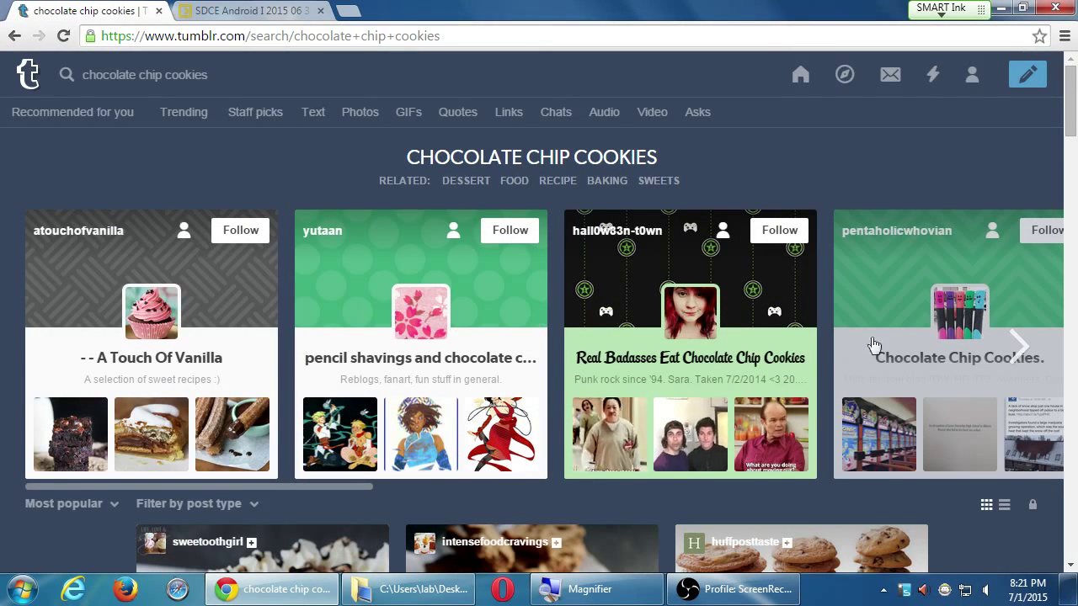
click(541, 486)
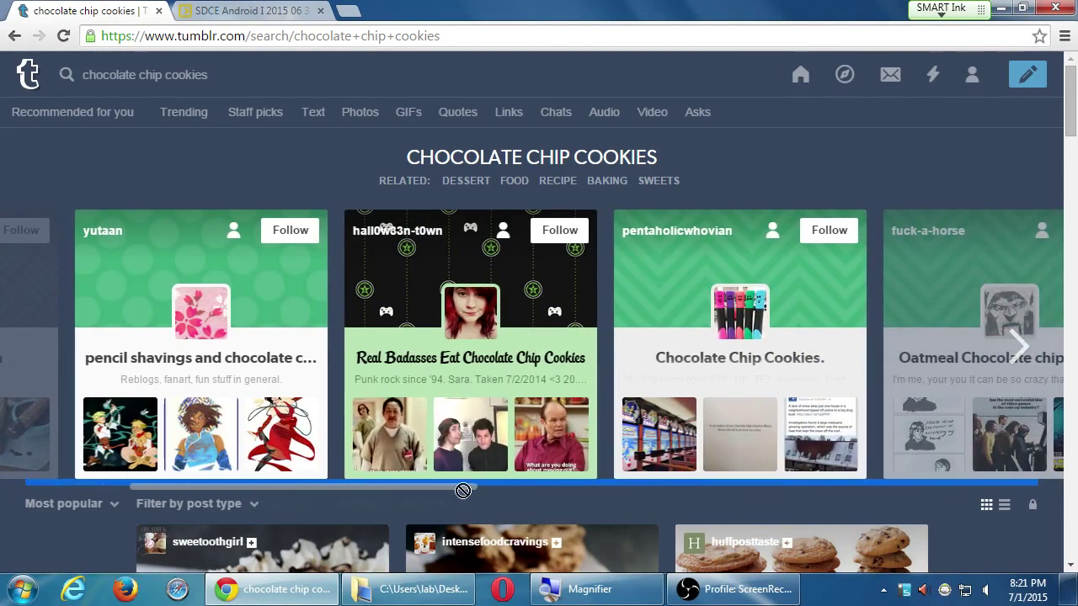
scroll(515, 489, left, 2)
scroll(515, 489, left, 6)
scroll(109, 226, right, 18)
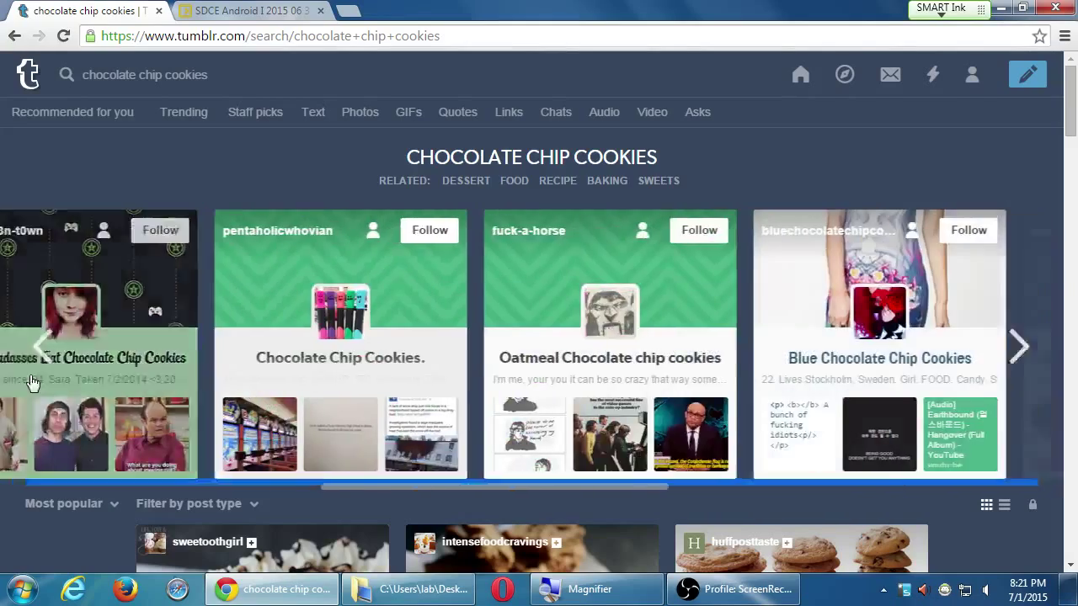
scroll(81, 504, down, 3)
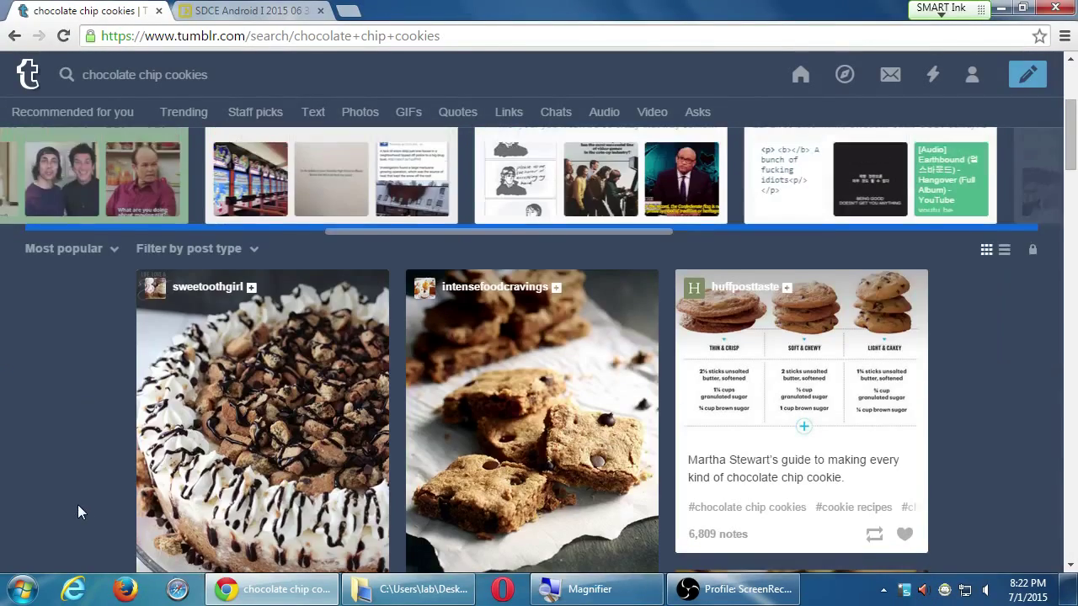
scroll(94, 431, down, 4)
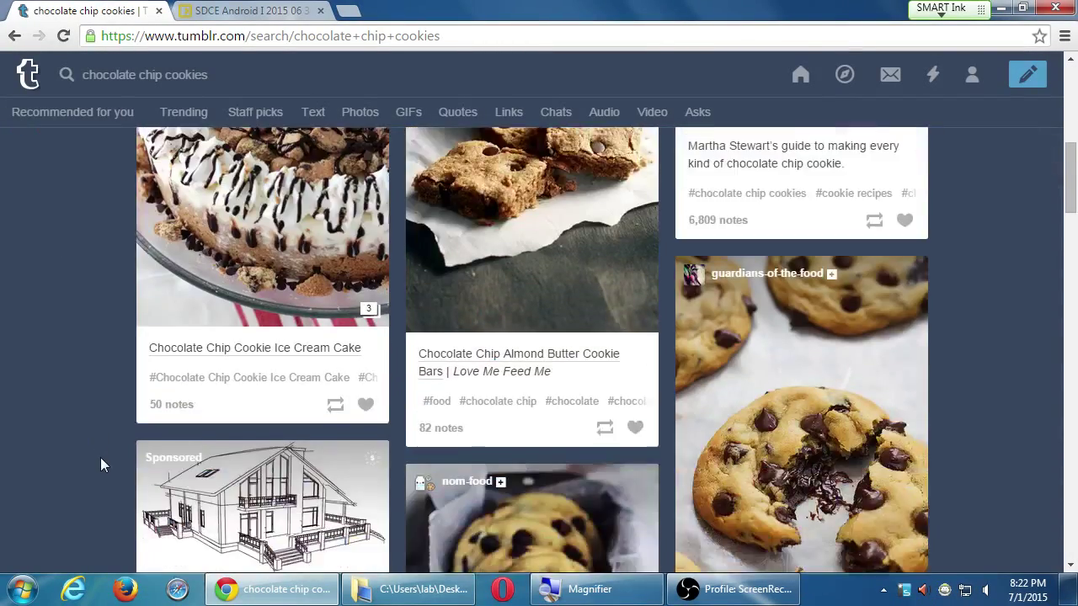
scroll(105, 465, up, 7)
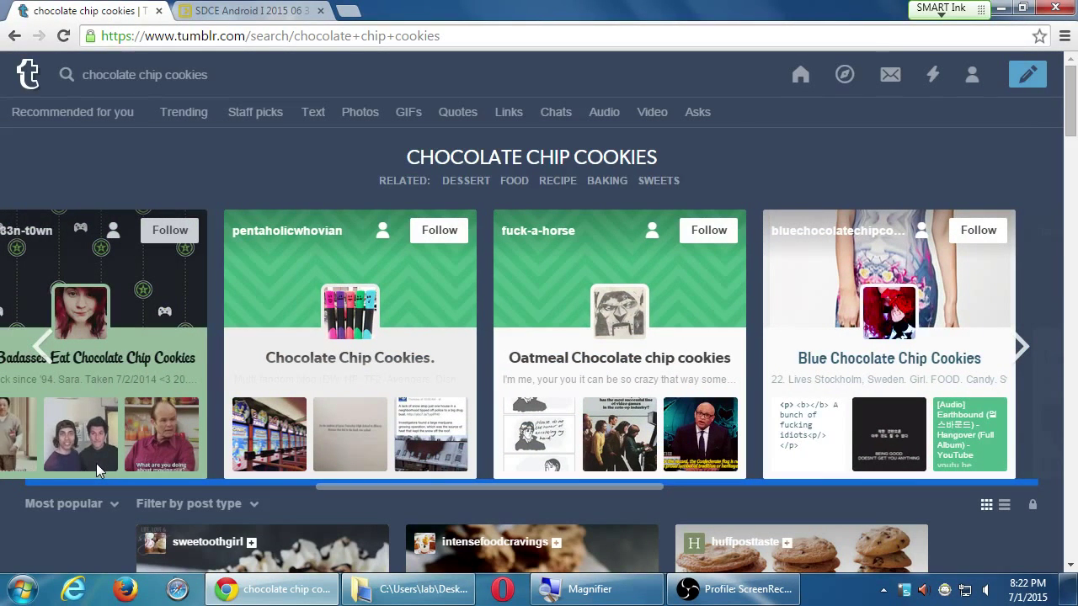
drag(96, 464, 0, 8)
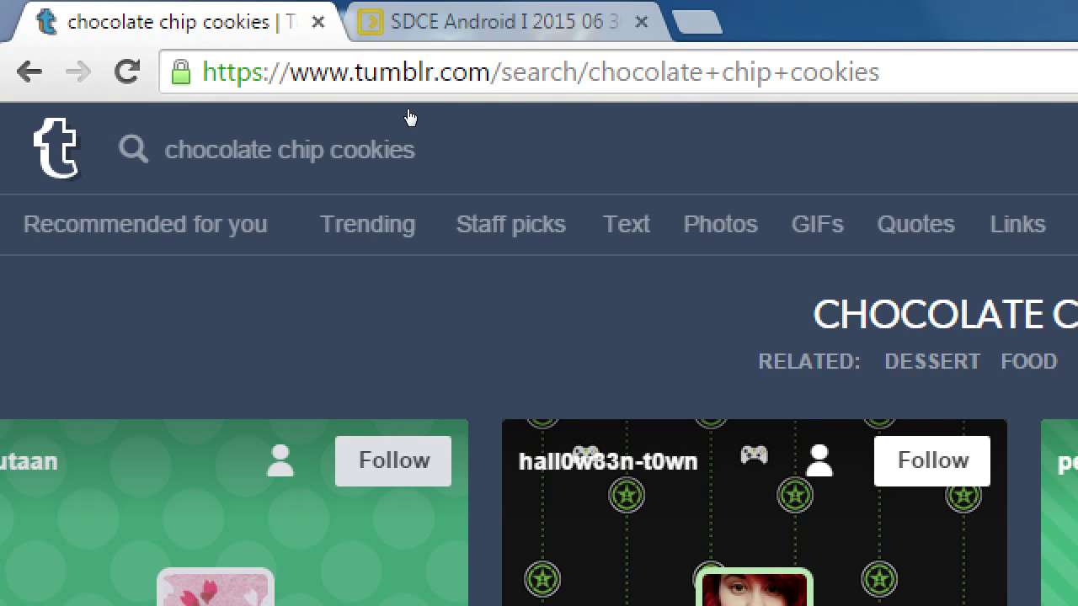
click(409, 117)
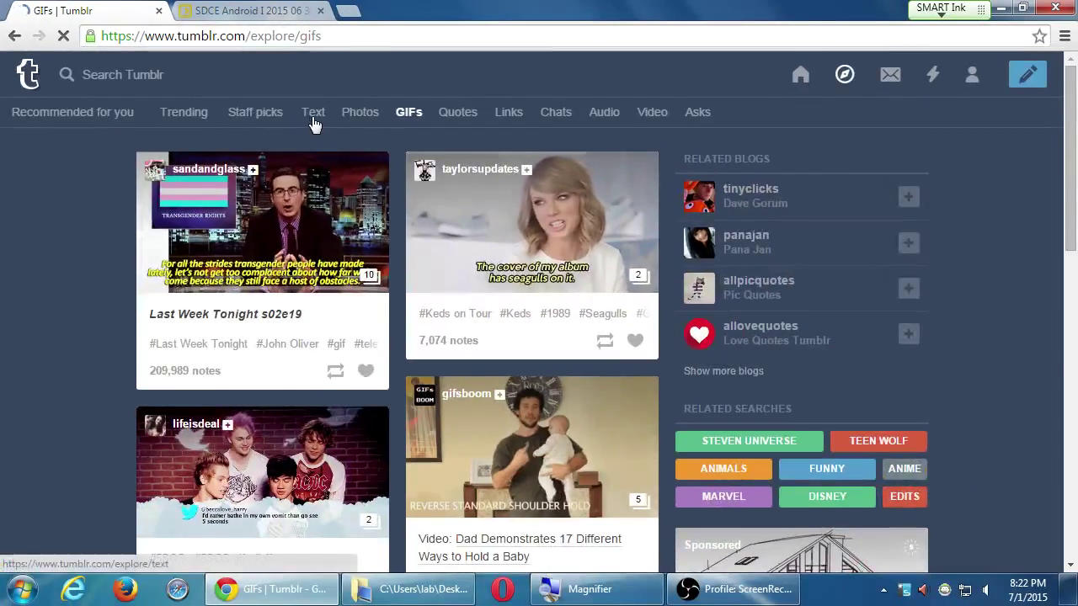
scroll(313, 120, down, 2)
scroll(316, 120, down, 3)
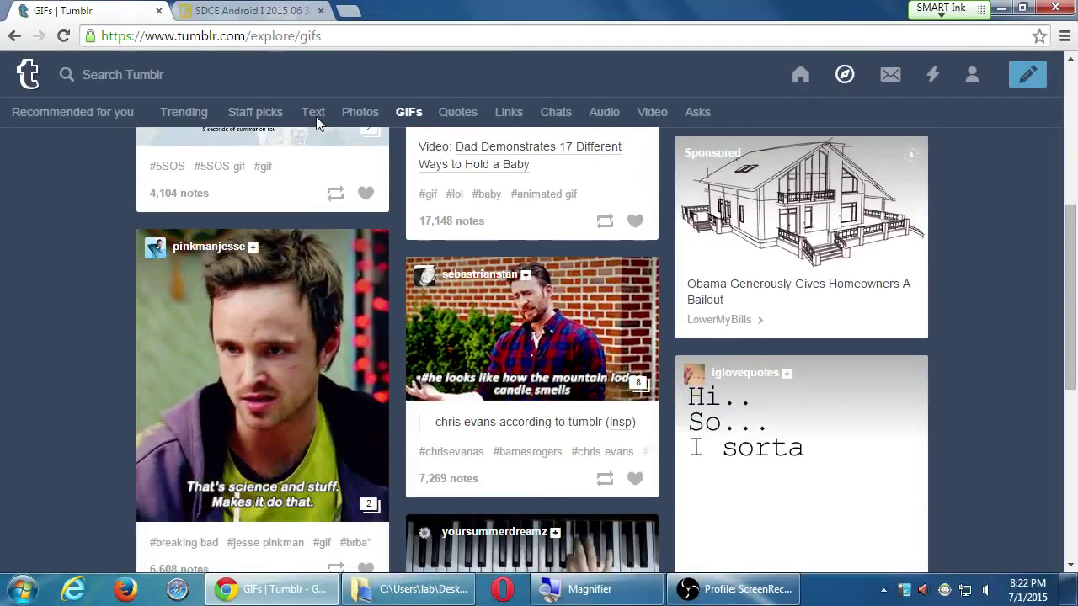
key(alt+Left)
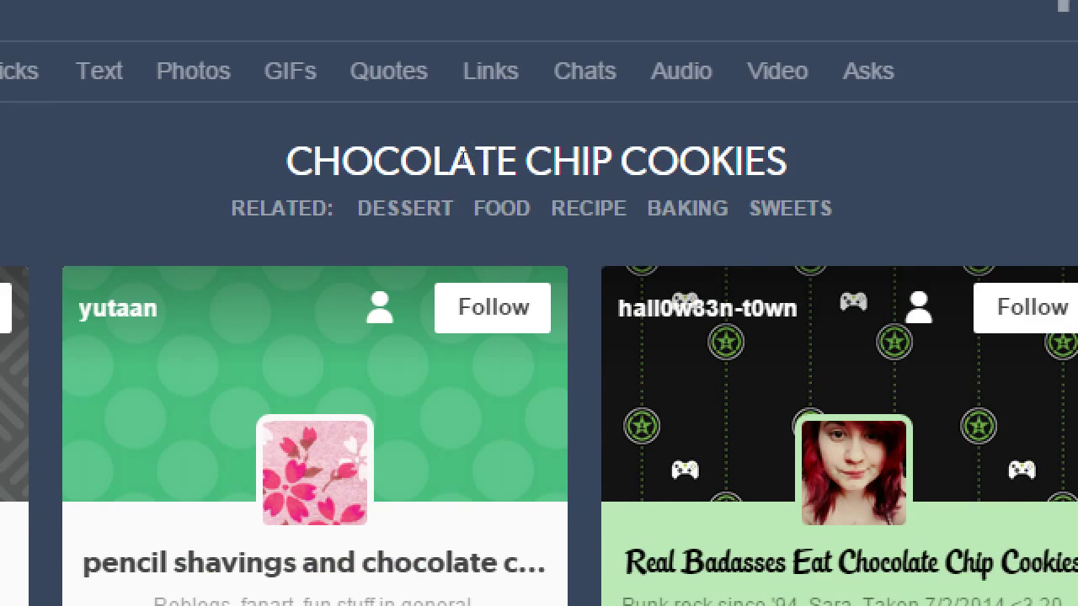
drag(401, 160, 645, 162)
click(608, 160)
key(super+minus)
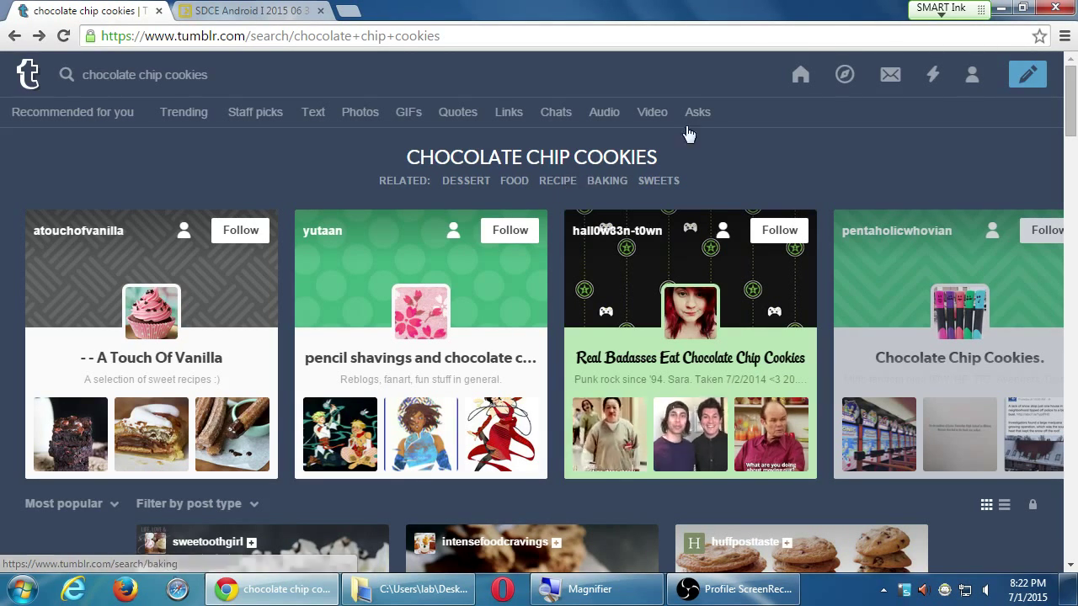
drag(739, 113, 577, 195)
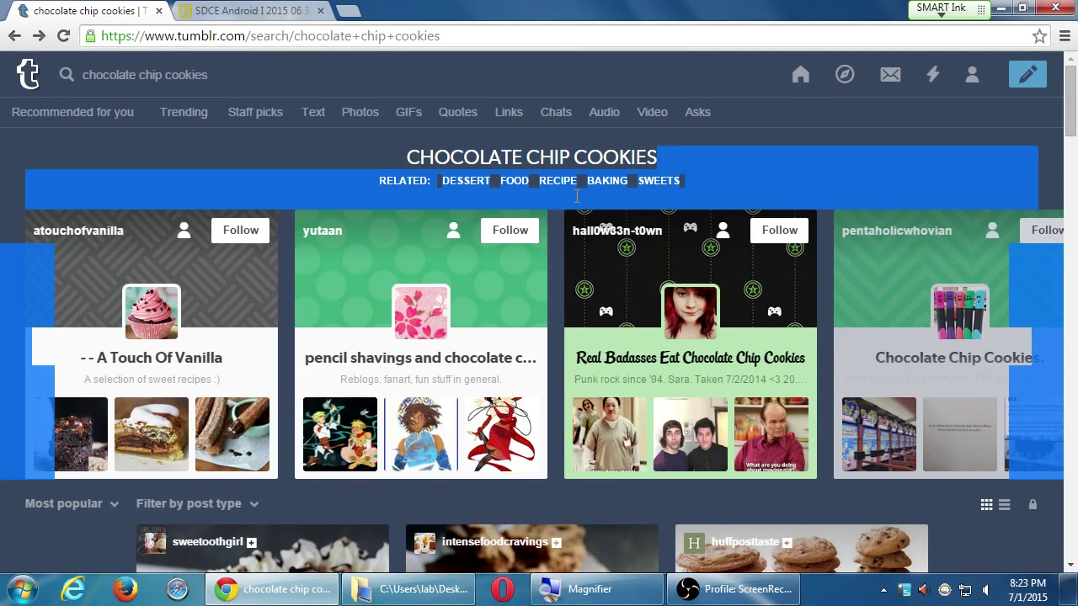
click(265, 183)
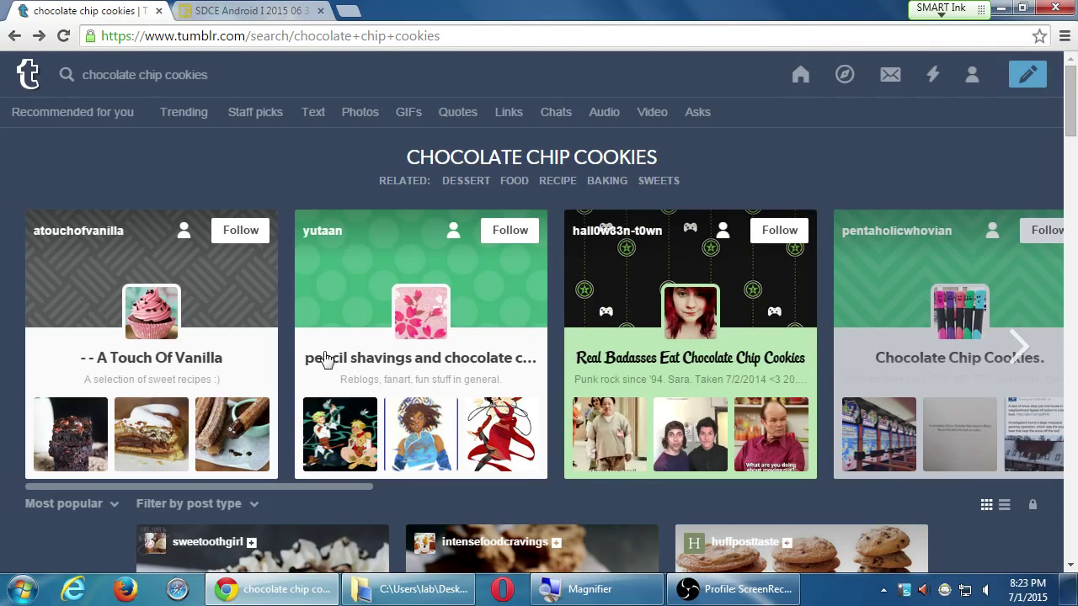
scroll(79, 372, down, 6)
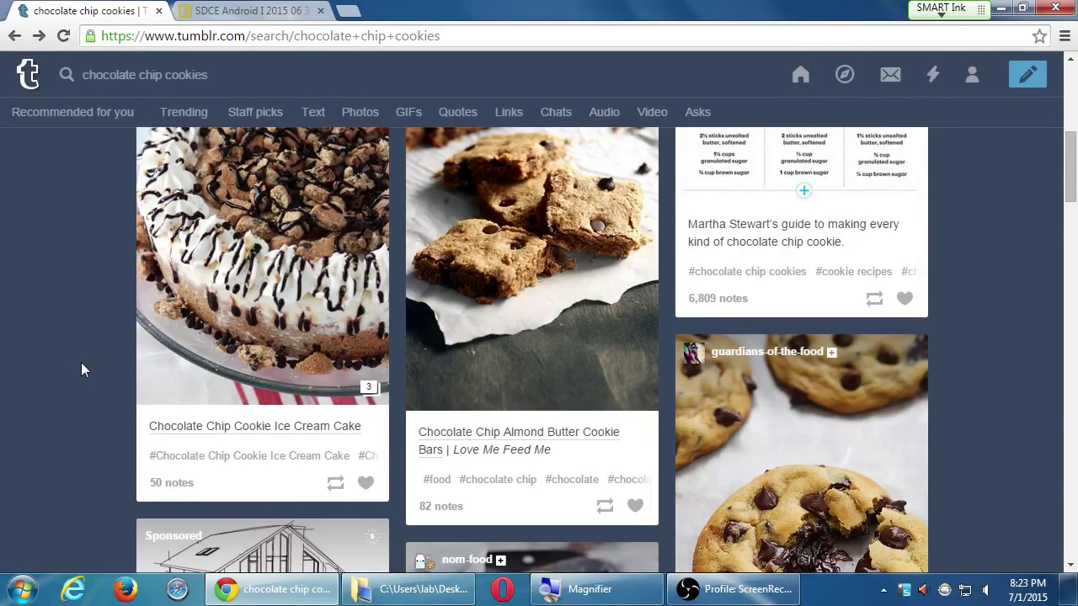
scroll(81, 361, down, 7)
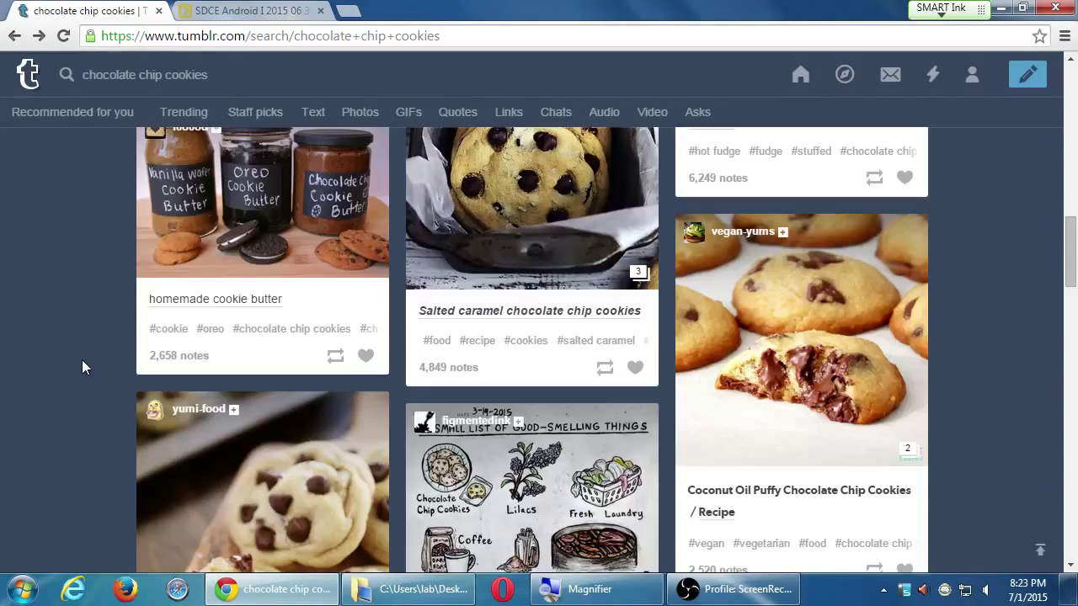
scroll(81, 362, up, 10)
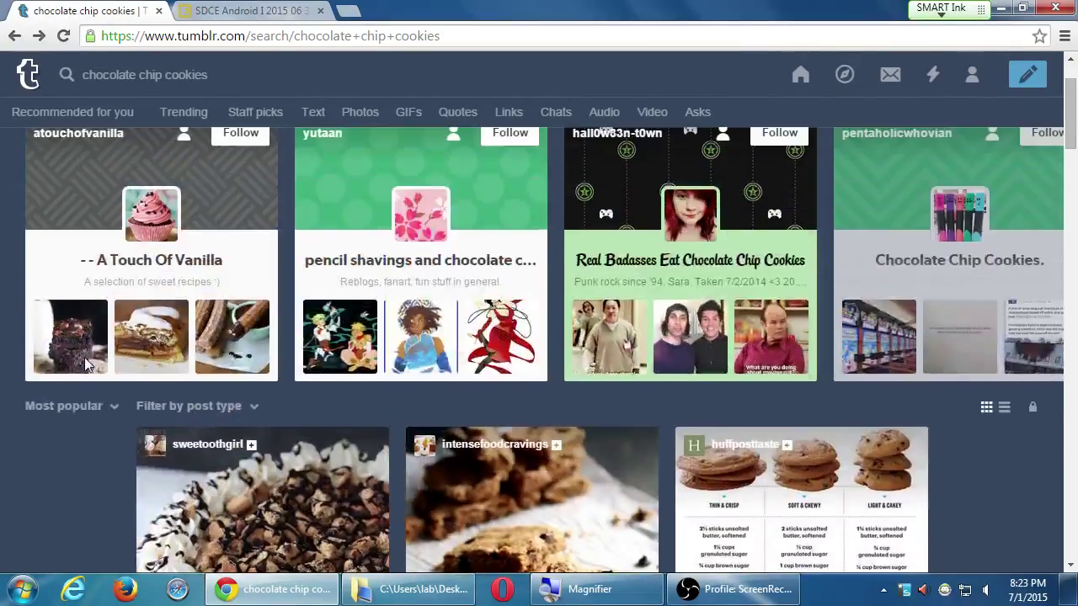
scroll(84, 362, up, 2)
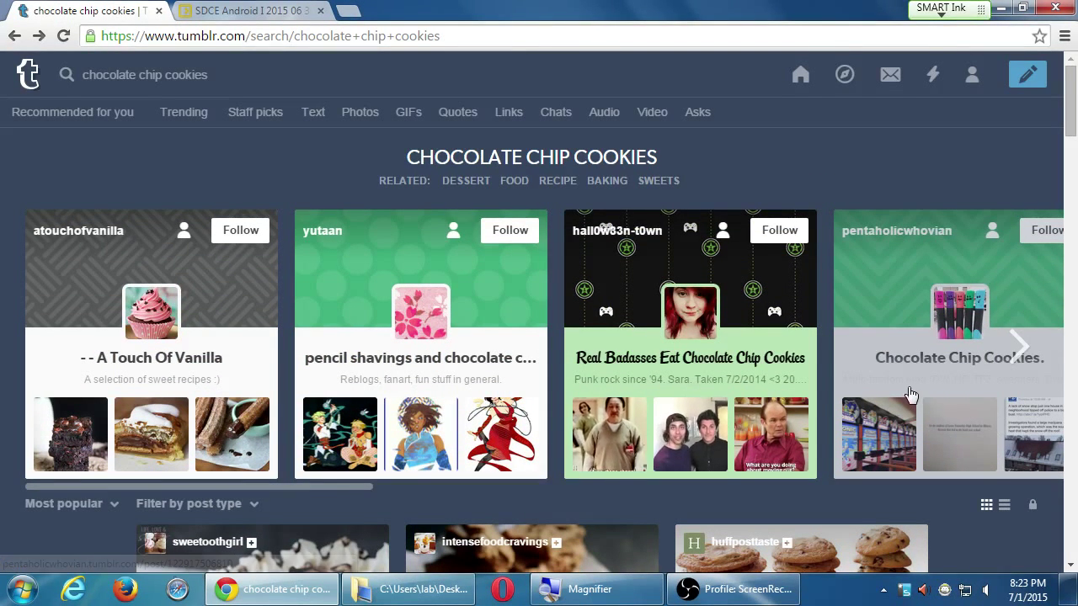
scroll(506, 412, down, 2)
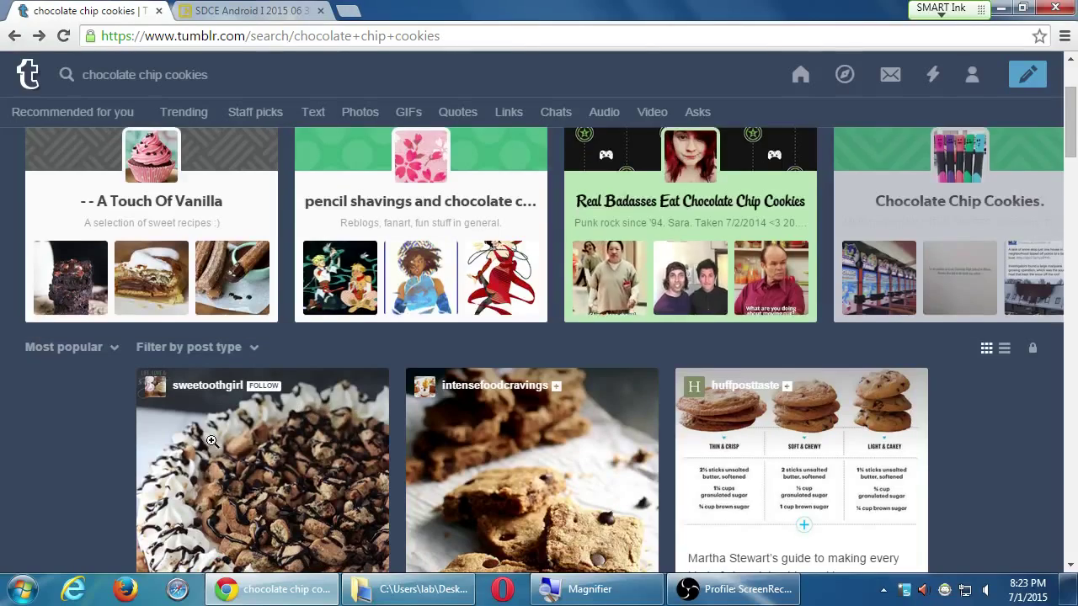
scroll(189, 454, down, 1)
scroll(46, 362, down, 1)
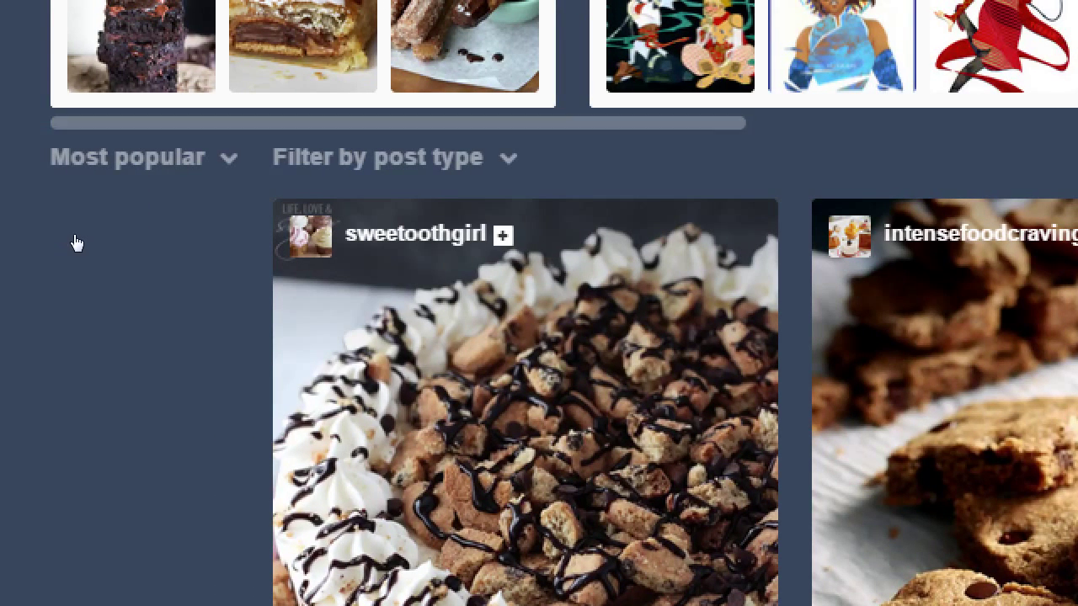
click(126, 157)
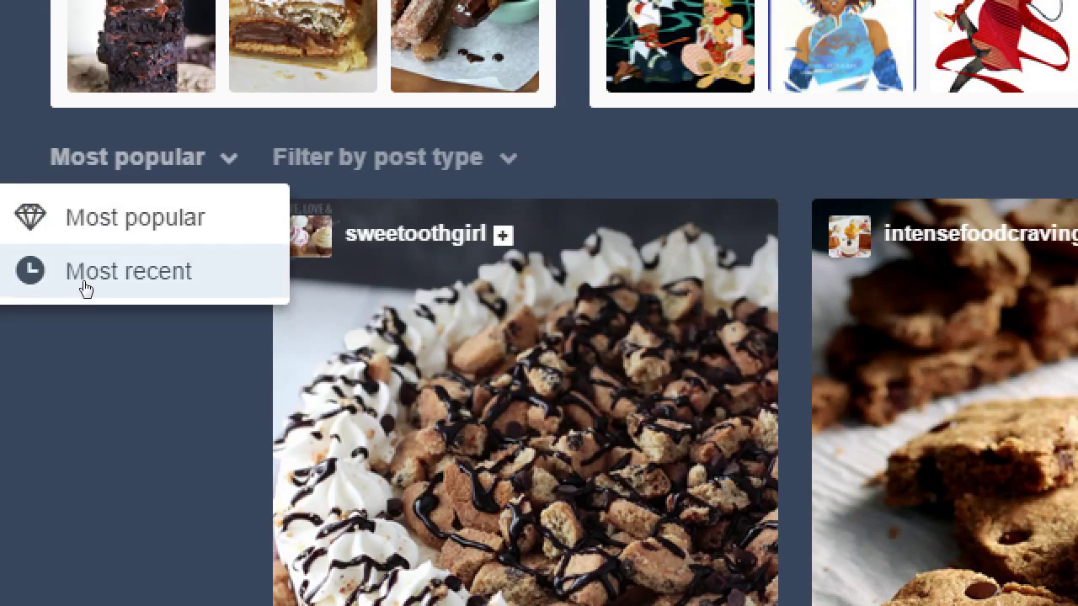
click(72, 368)
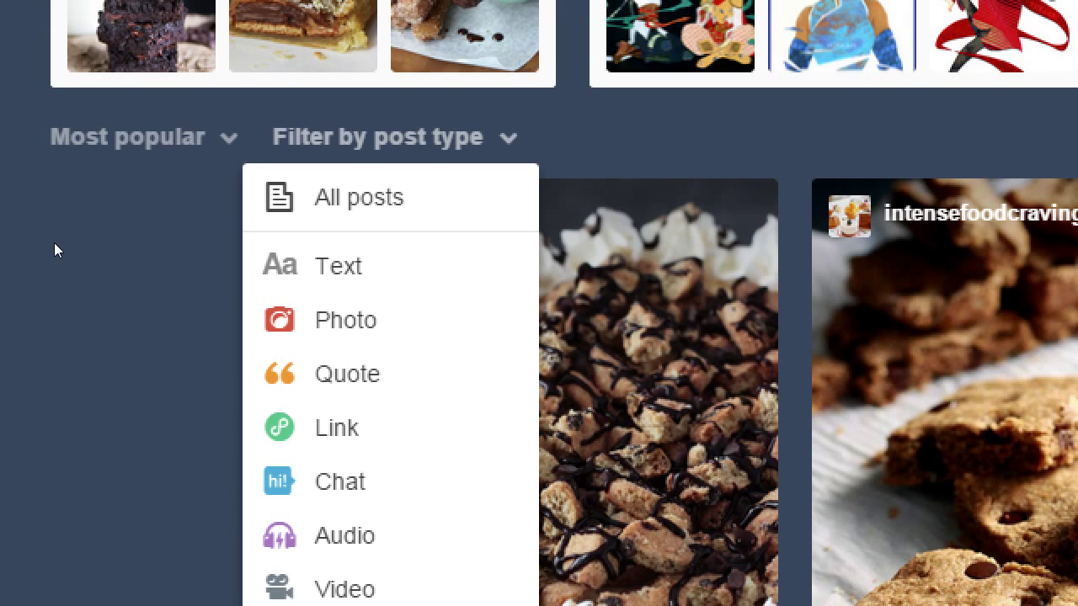
click(93, 293)
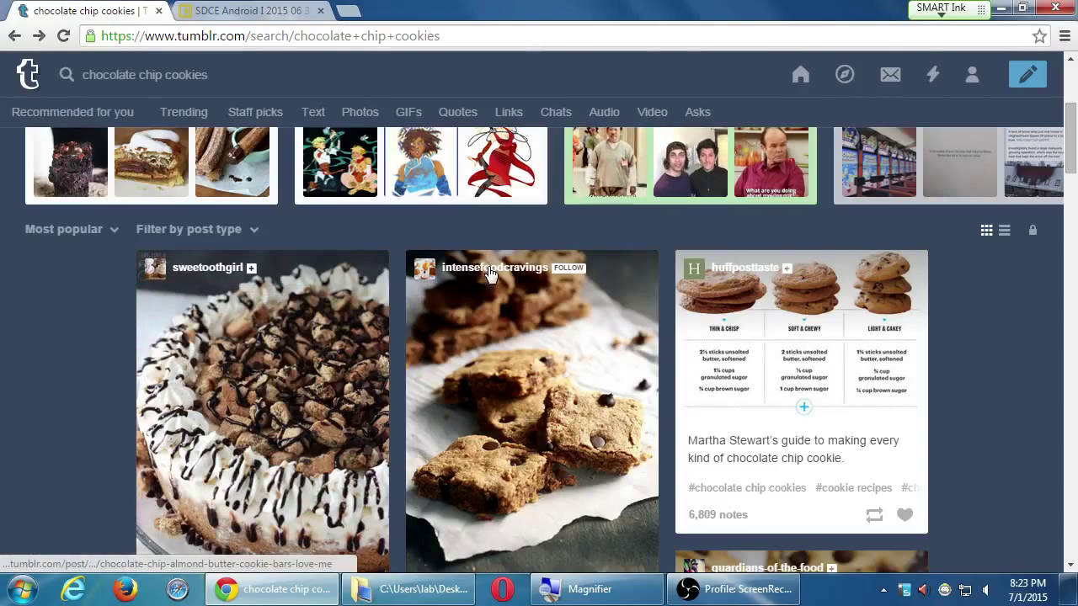
scroll(741, 282, down, 1)
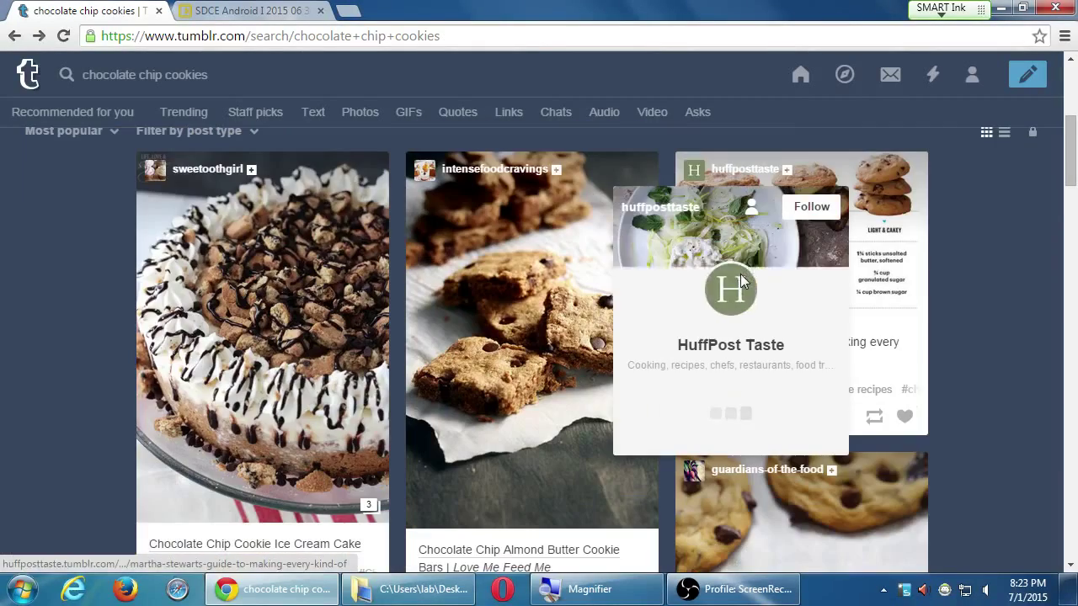
scroll(741, 282, down, 5)
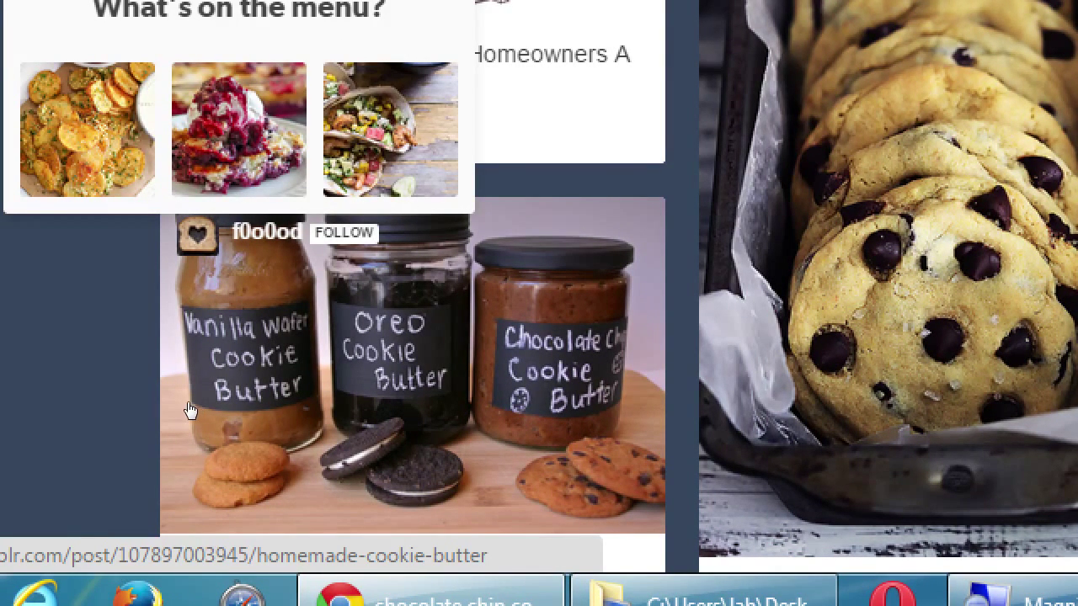
scroll(750, 471, down, 3)
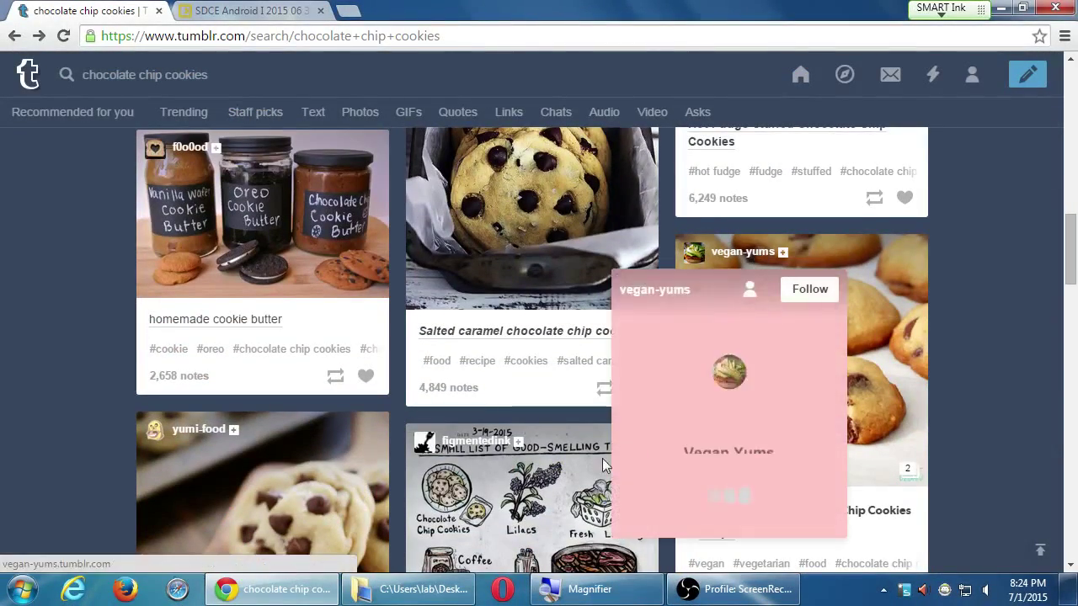
scroll(194, 449, down, 2)
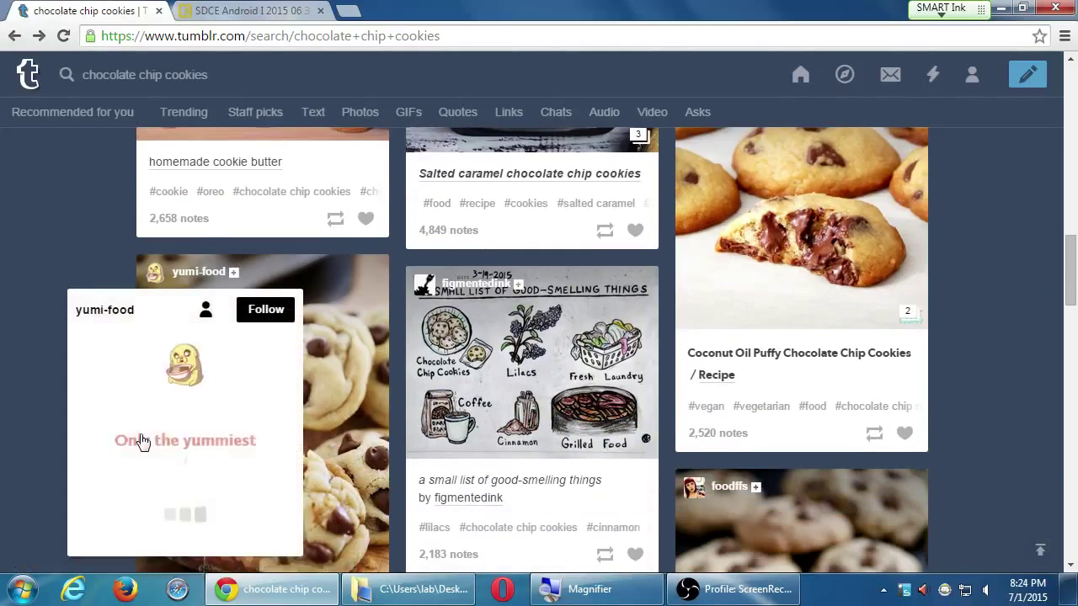
scroll(180, 437, down, 1)
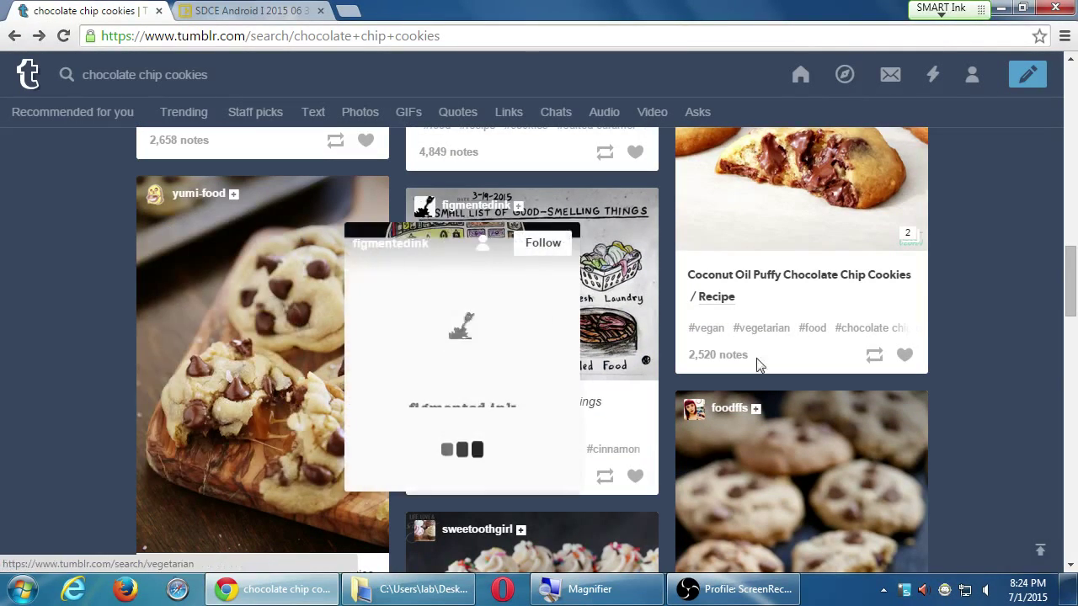
scroll(96, 417, down, 1)
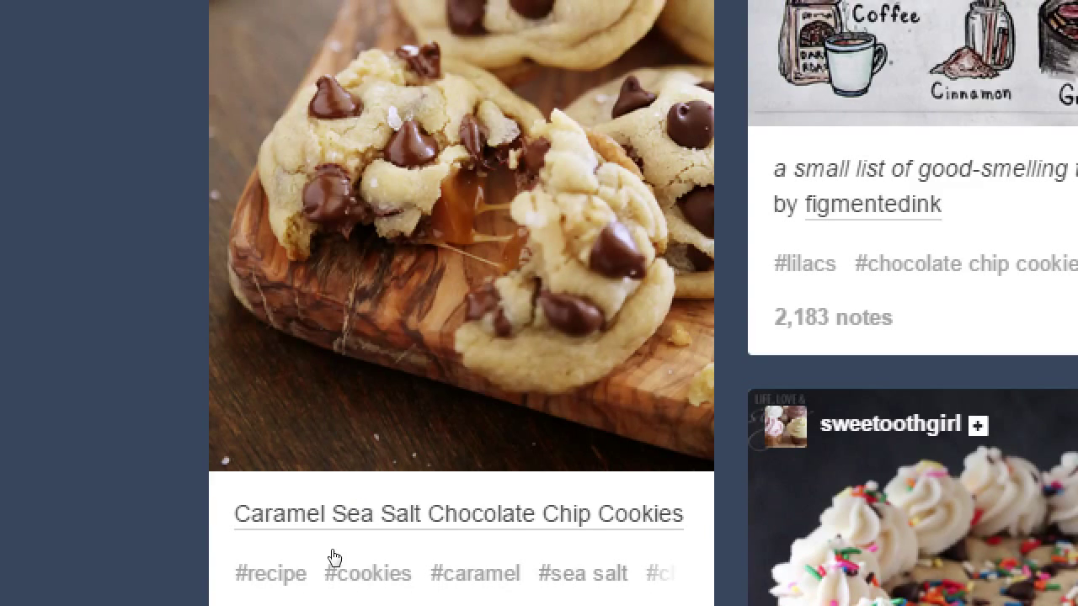
scroll(332, 556, down, 2)
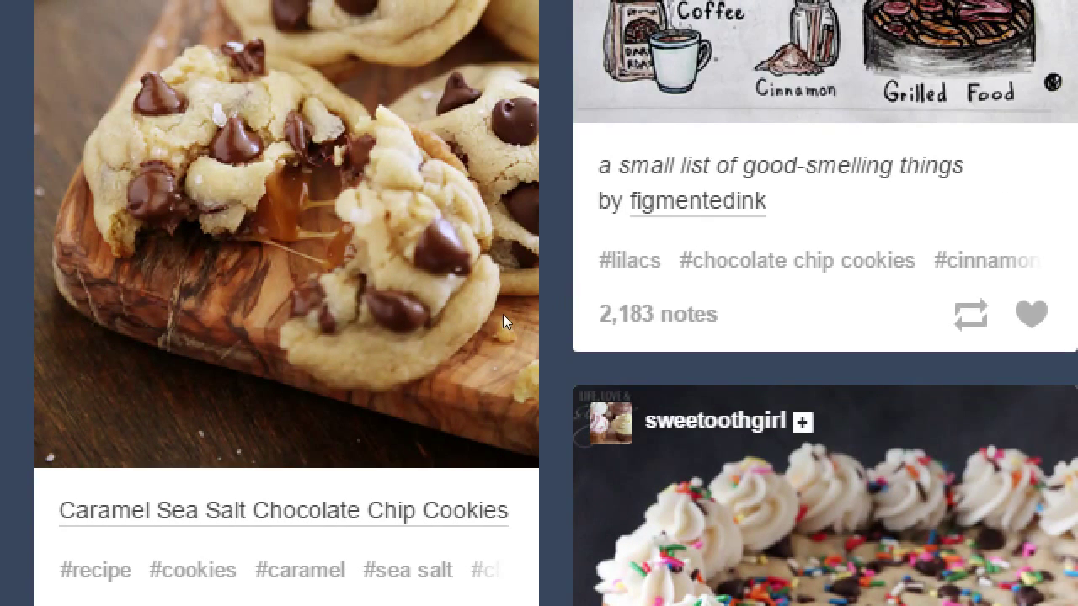
scroll(493, 518, down, 3)
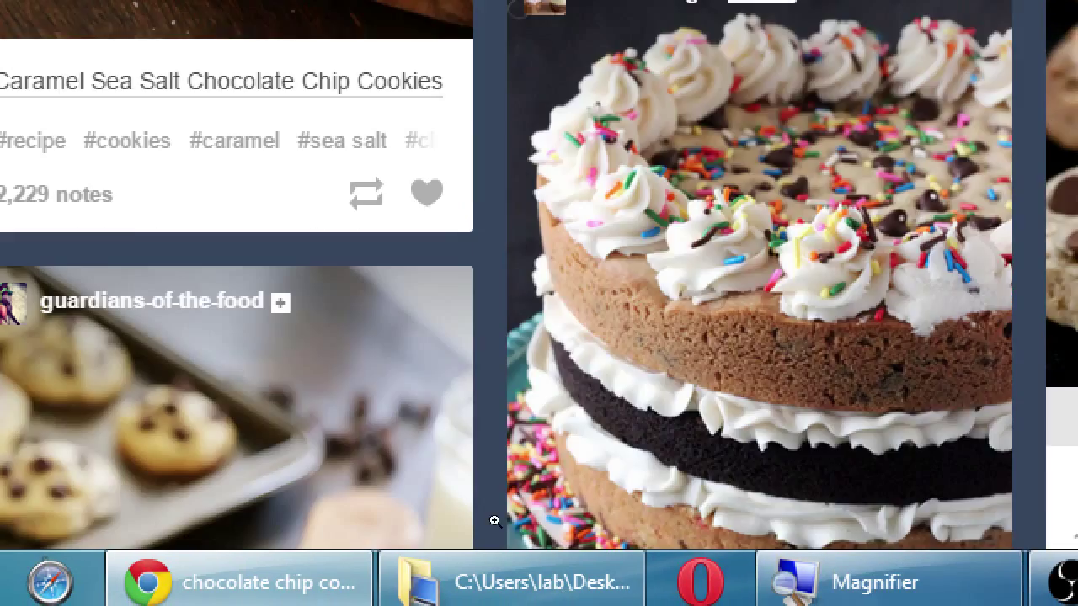
scroll(493, 522, down, 3)
scroll(457, 500, down, 4)
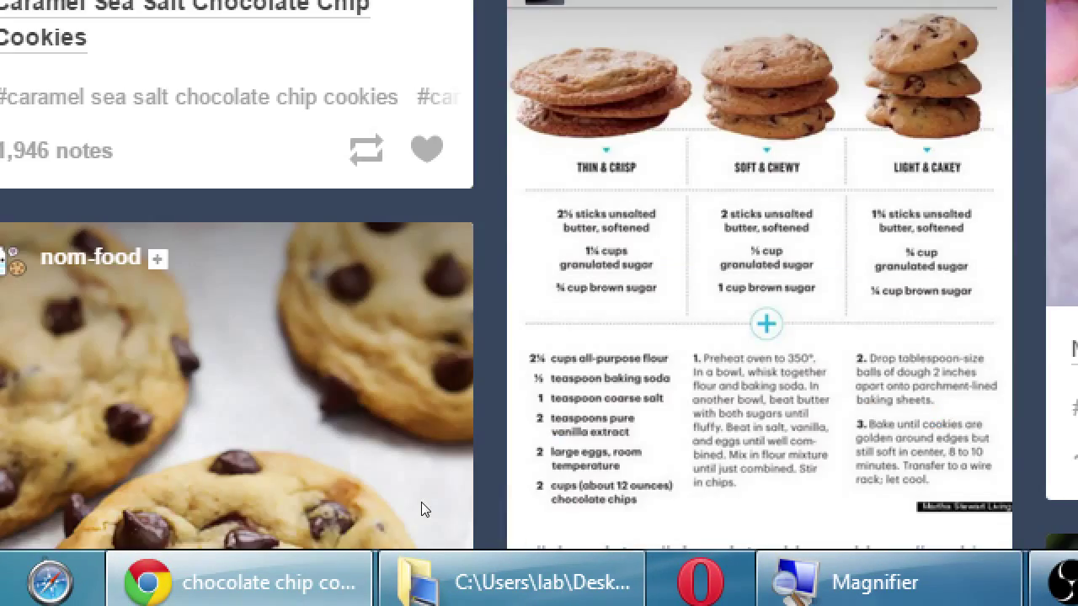
scroll(418, 506, down, 5)
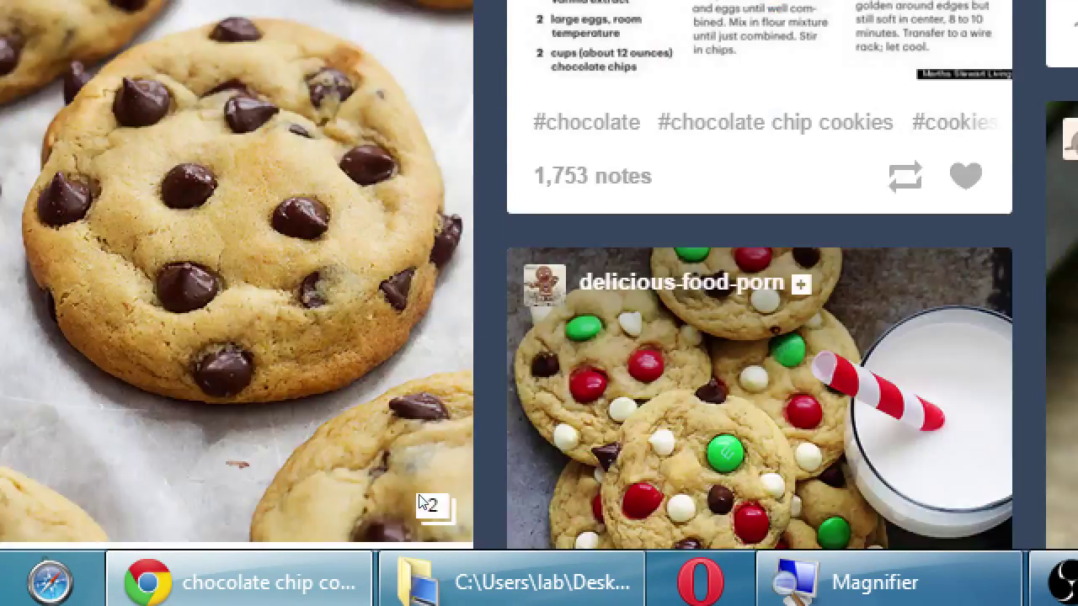
scroll(423, 503, down, 5)
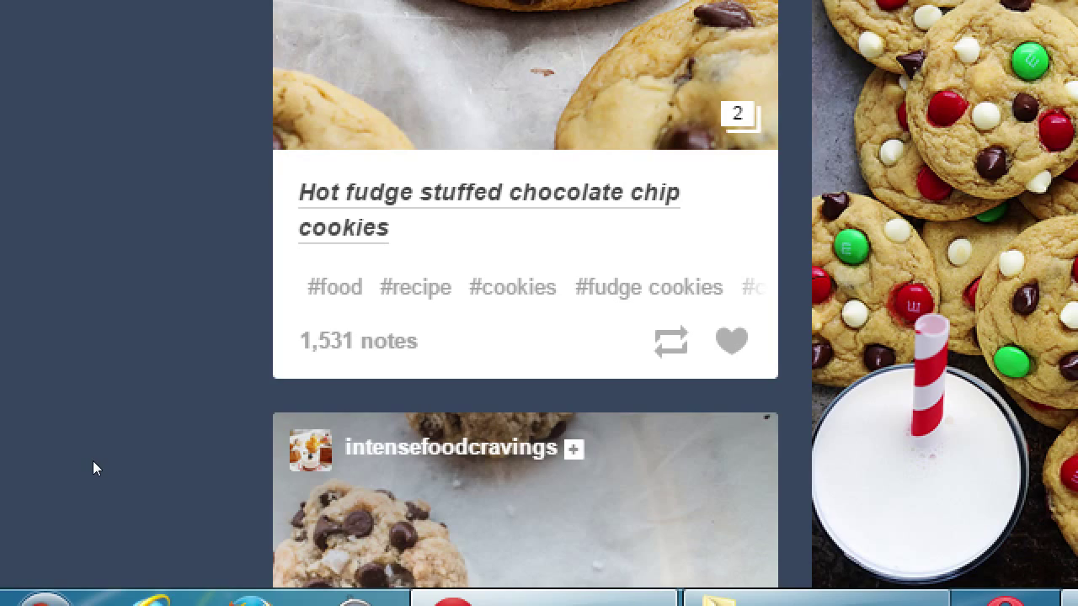
key(super+minus)
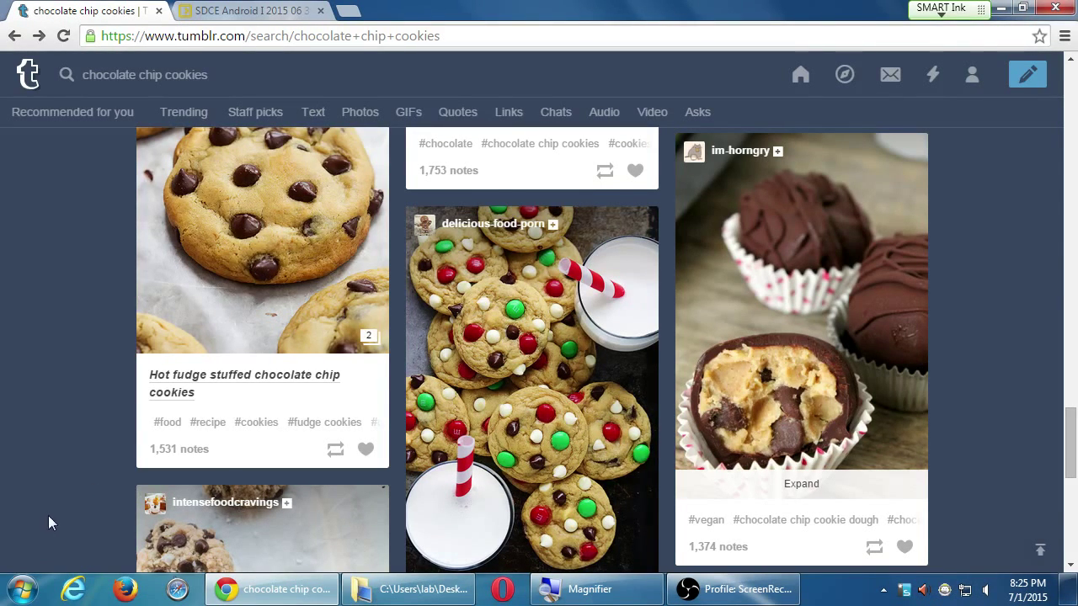
Step: Follow nom-food, then follow intensefoodcravings further down, and zoom the page in
scroll(50, 516, up, 1)
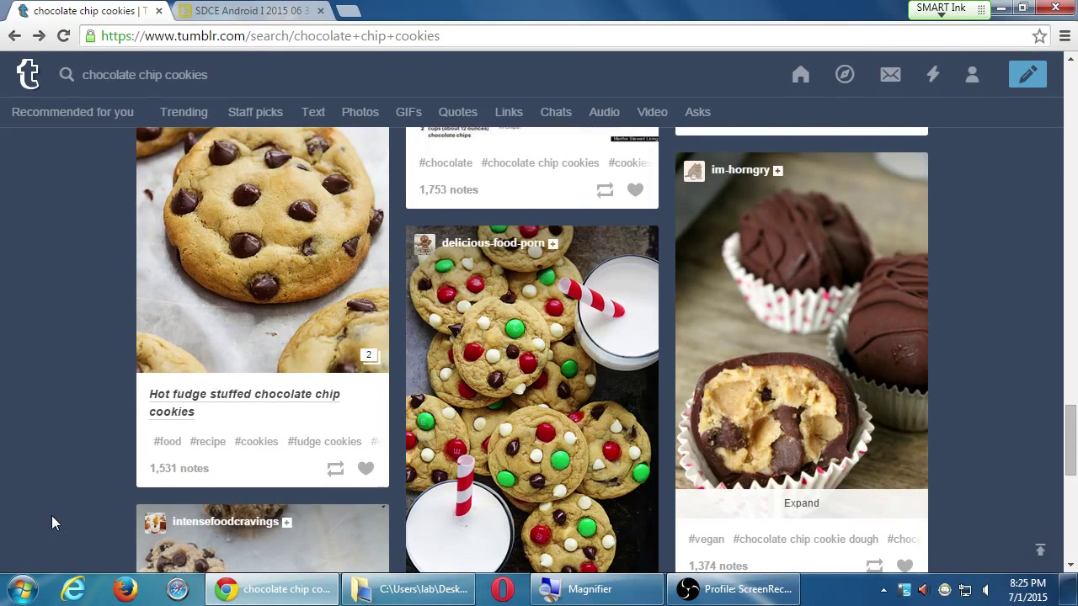
scroll(52, 515, up, 2)
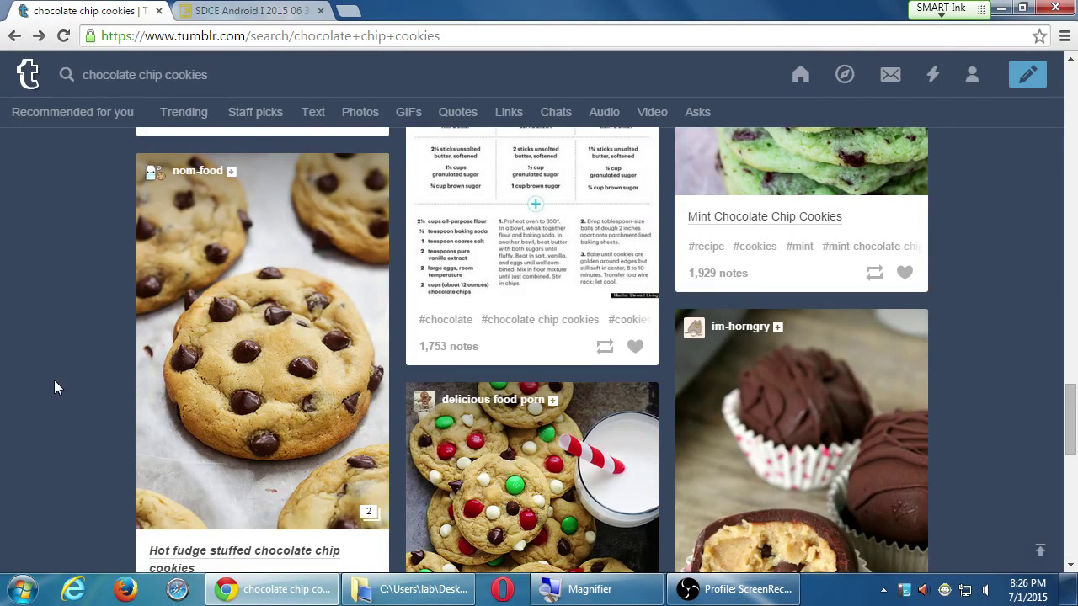
click(239, 172)
scroll(610, 358, down, 5)
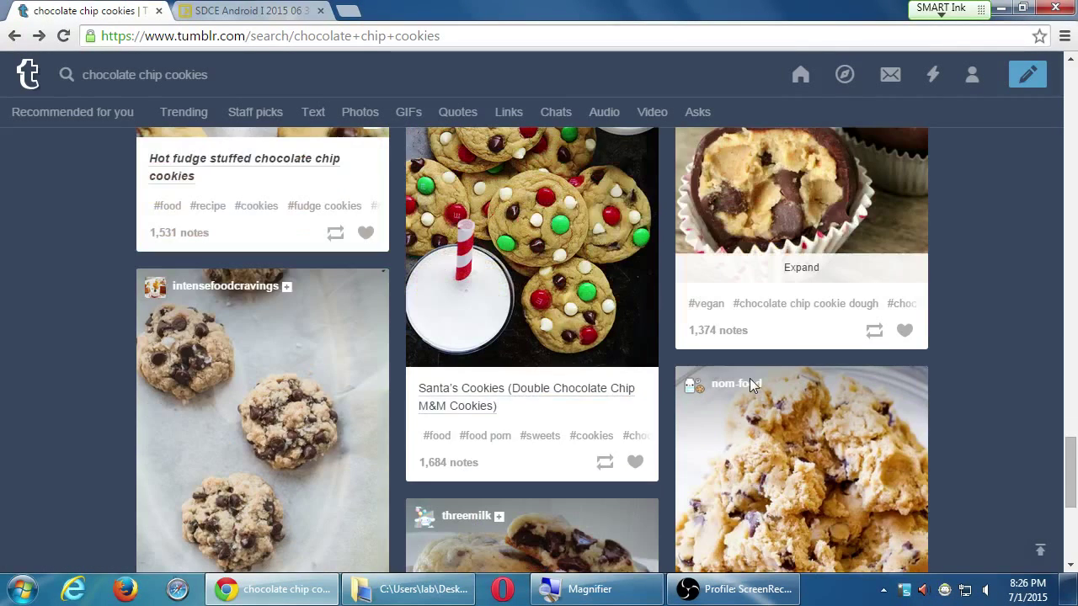
click(299, 287)
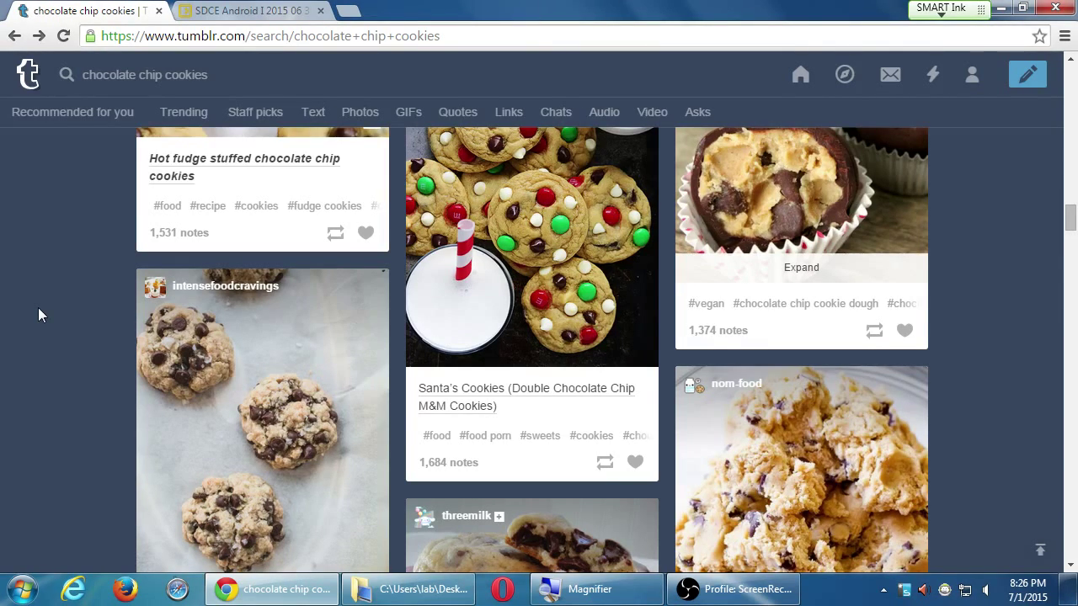
key(super+plus)
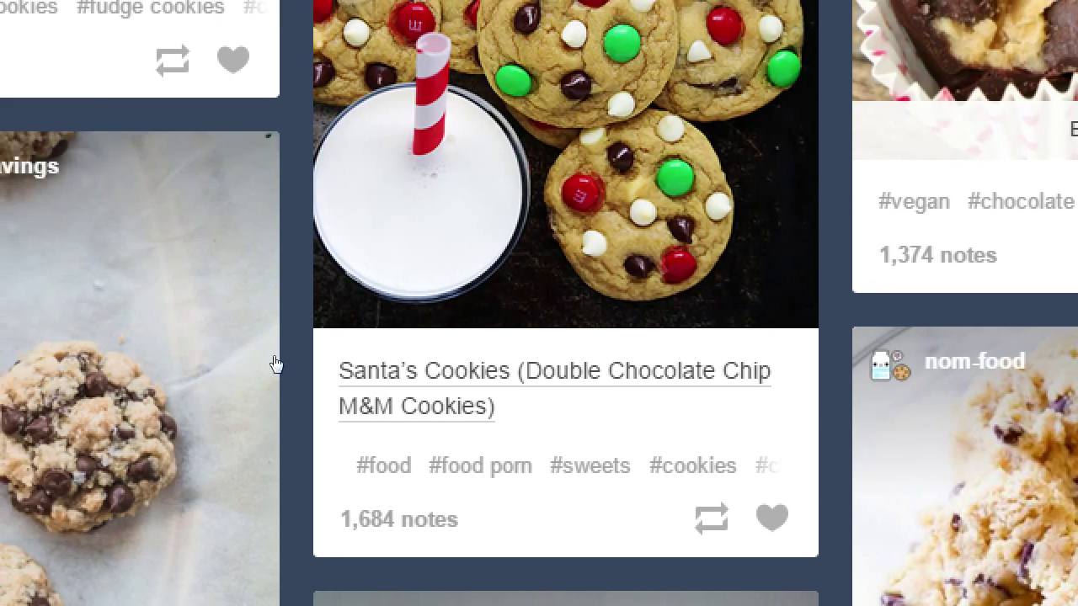
Step: Close the Food52 preview and follow the food52 blog
scroll(138, 370, down, 8)
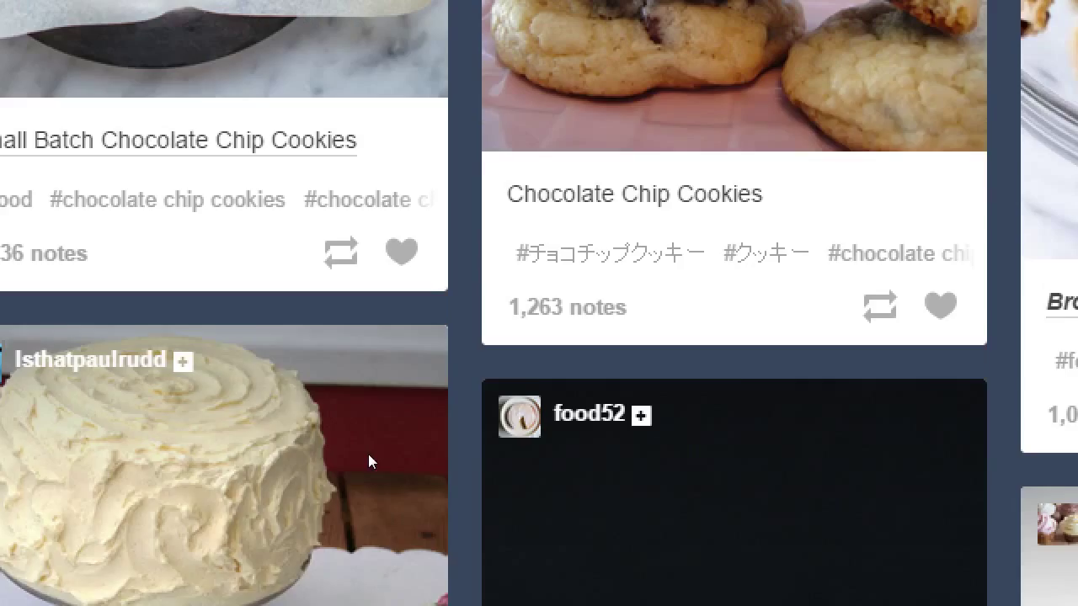
scroll(364, 459, up, 1)
scroll(363, 461, down, 4)
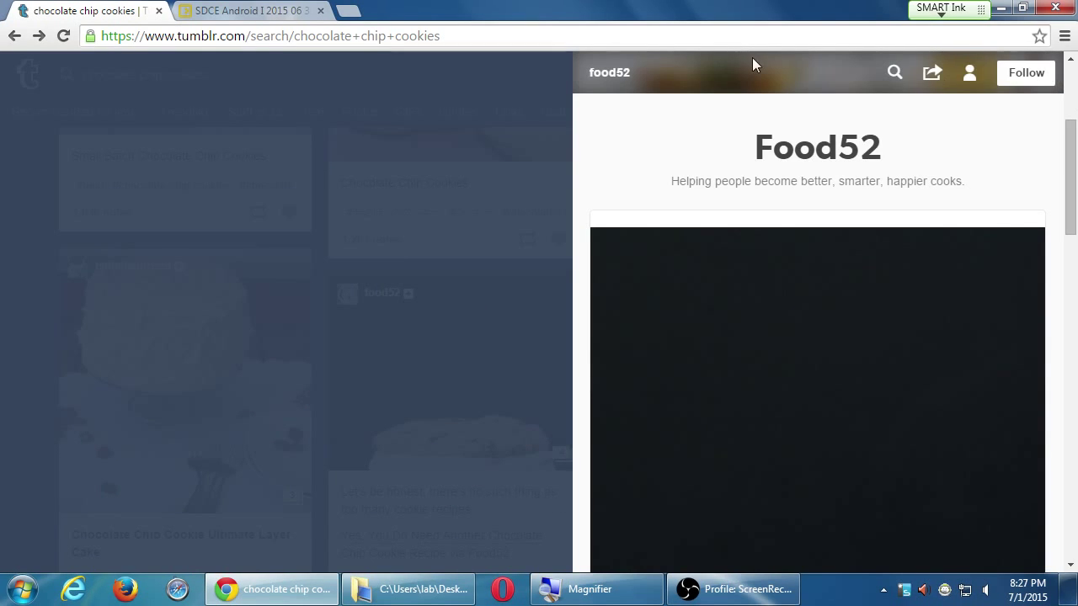
click(513, 121)
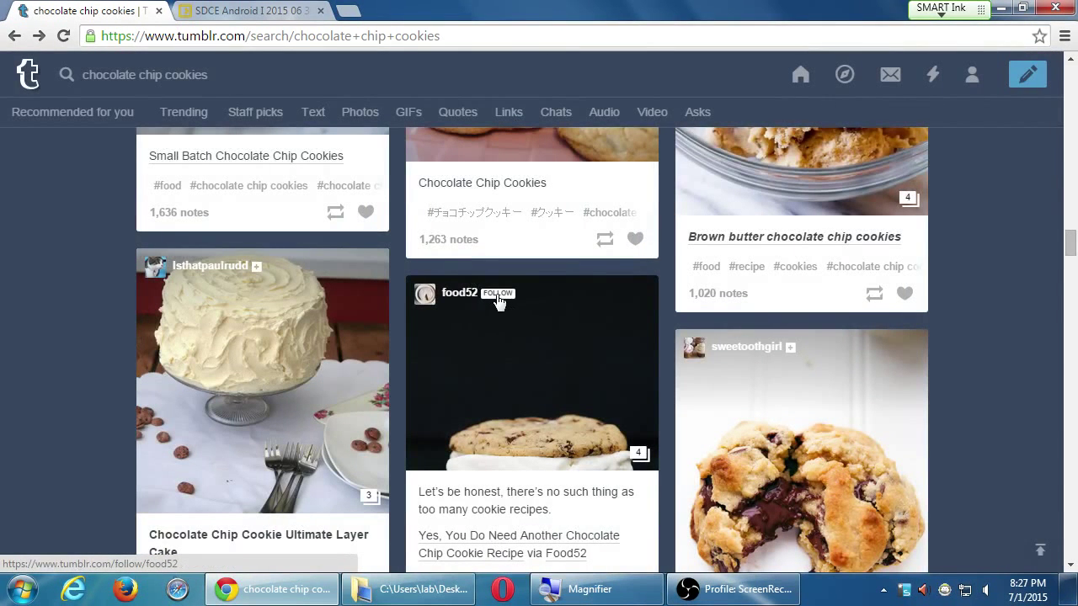
click(505, 299)
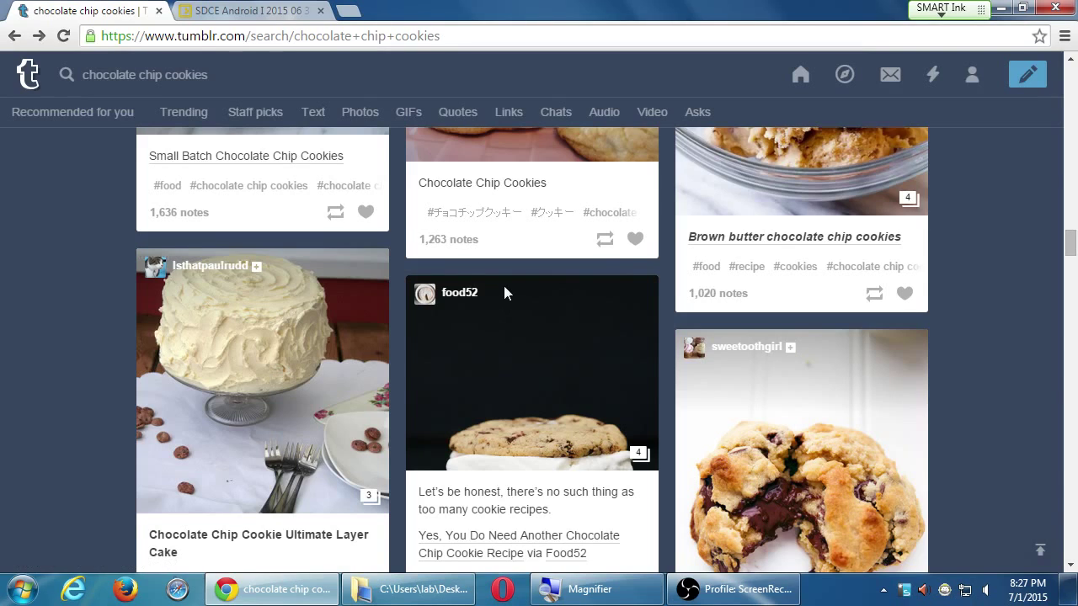
key(super+plus)
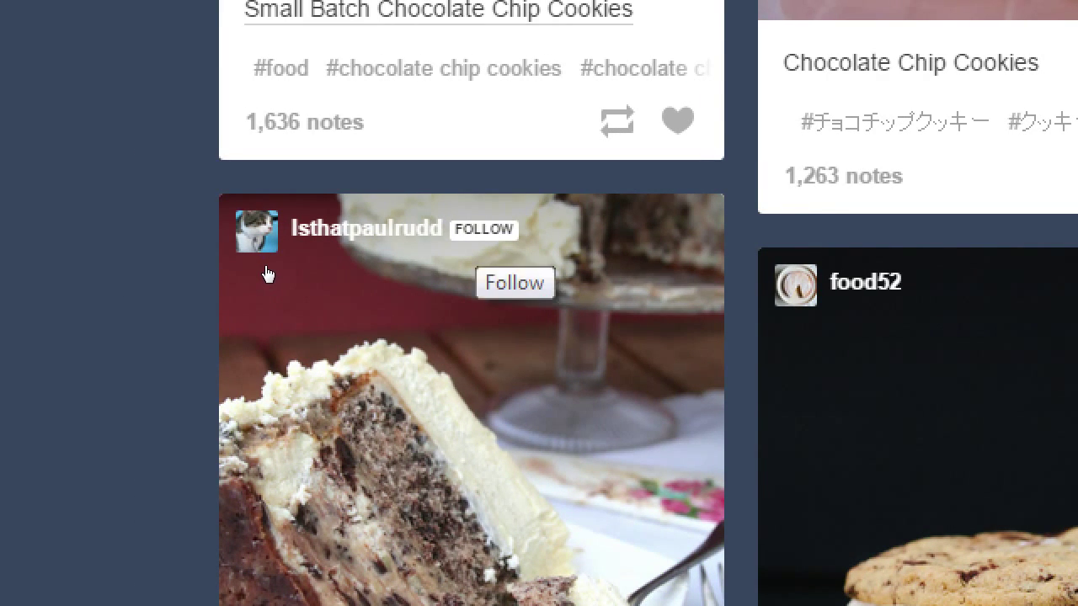
Step: Preview the Ultimate Layer Cake poster's blog, then close it back to the results
click(187, 269)
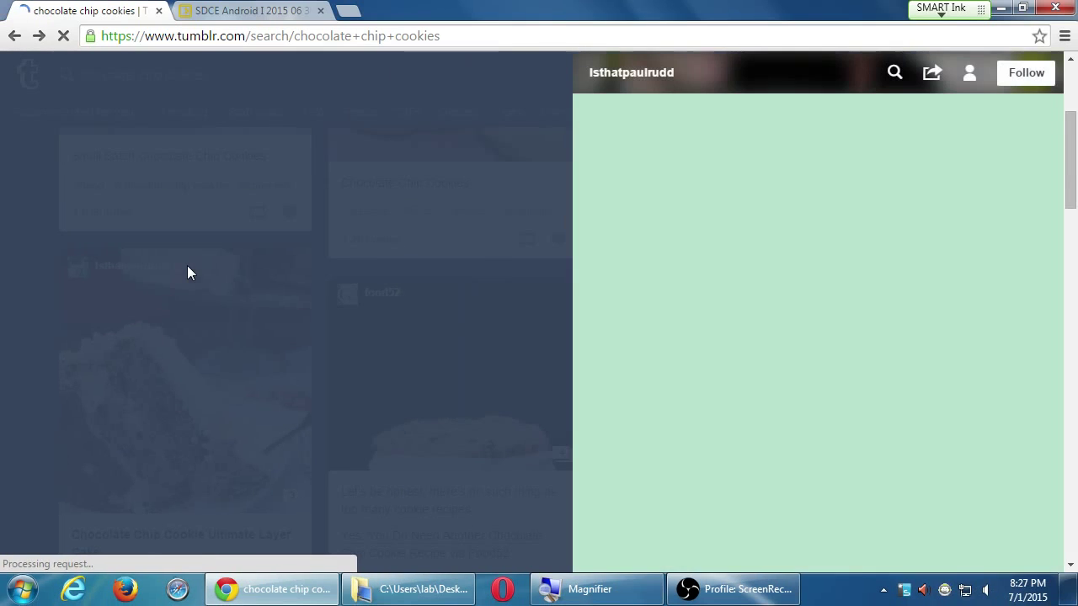
scroll(756, 242, down, 15)
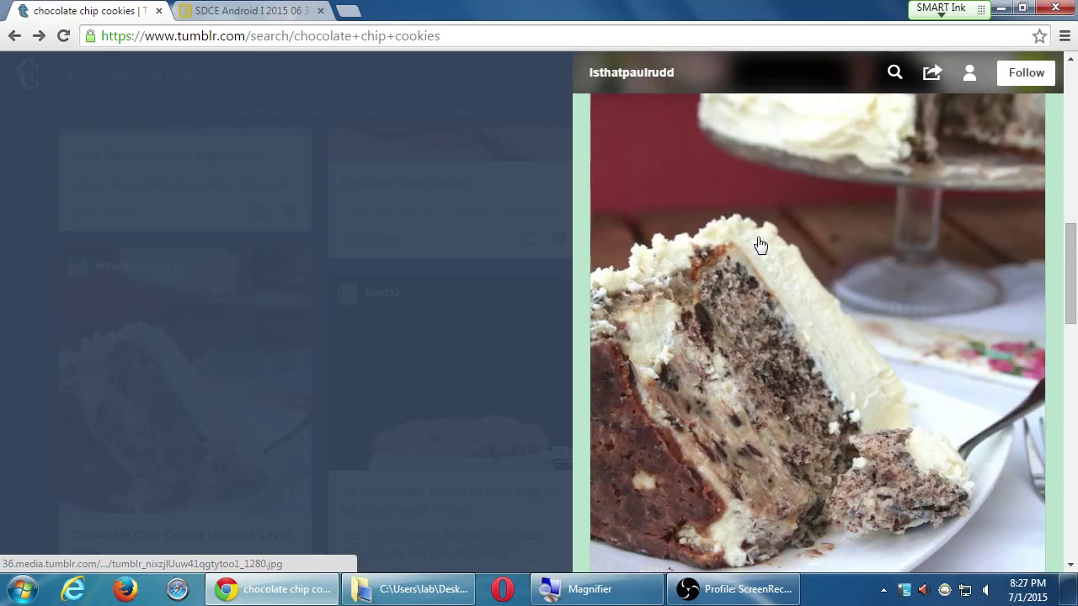
scroll(761, 245, down, 10)
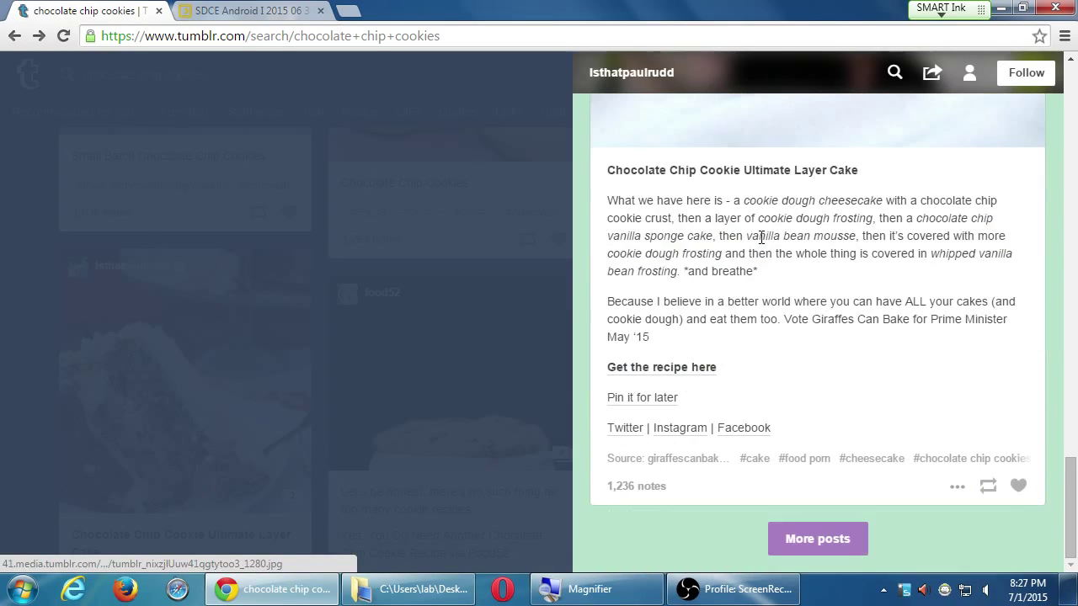
scroll(763, 238, up, 10)
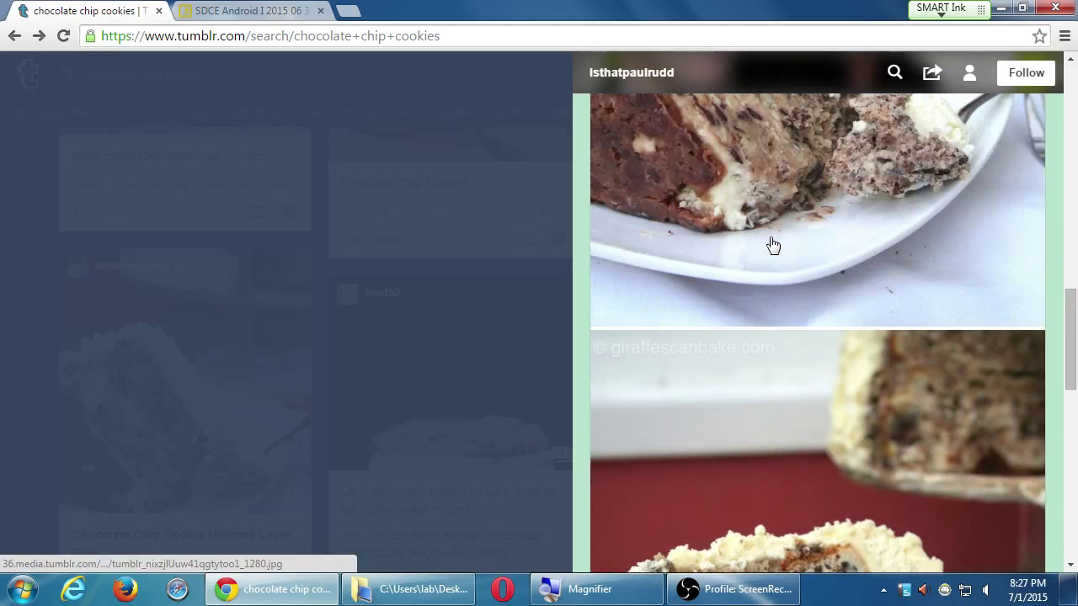
click(32, 214)
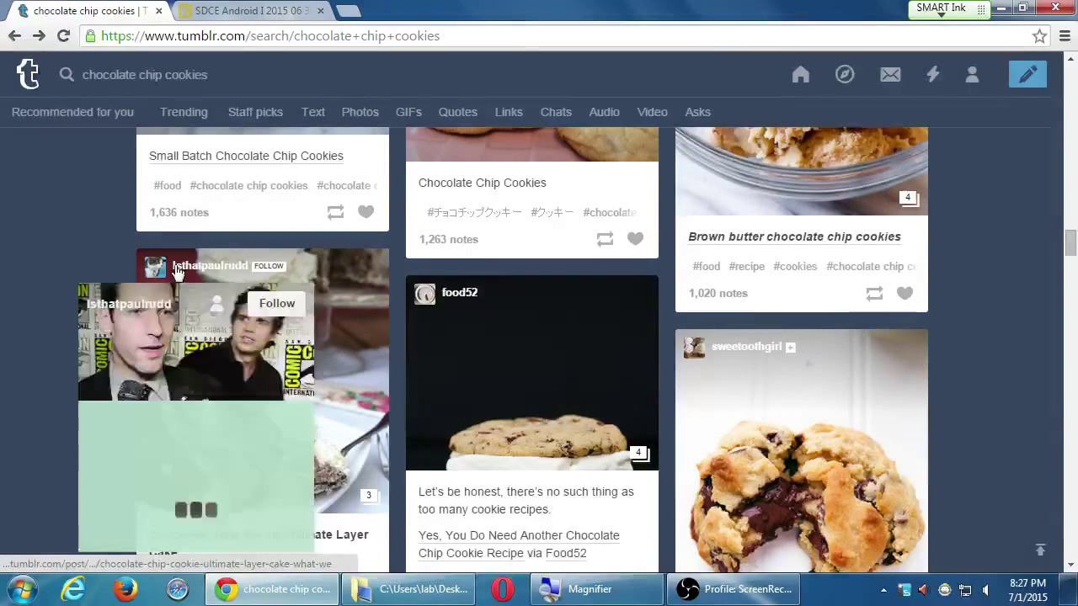
click(176, 265)
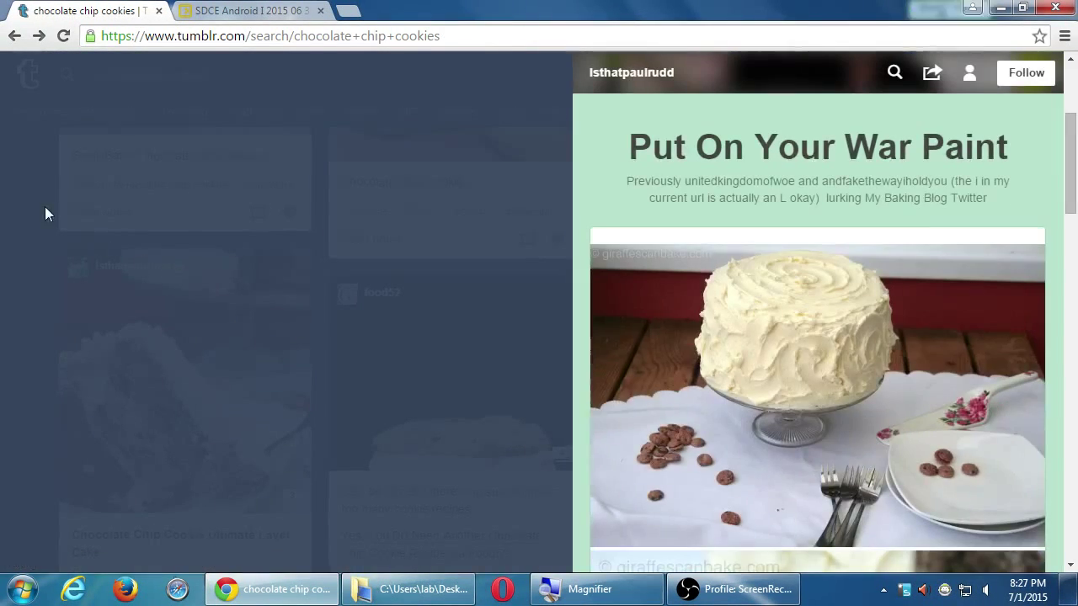
click(45, 208)
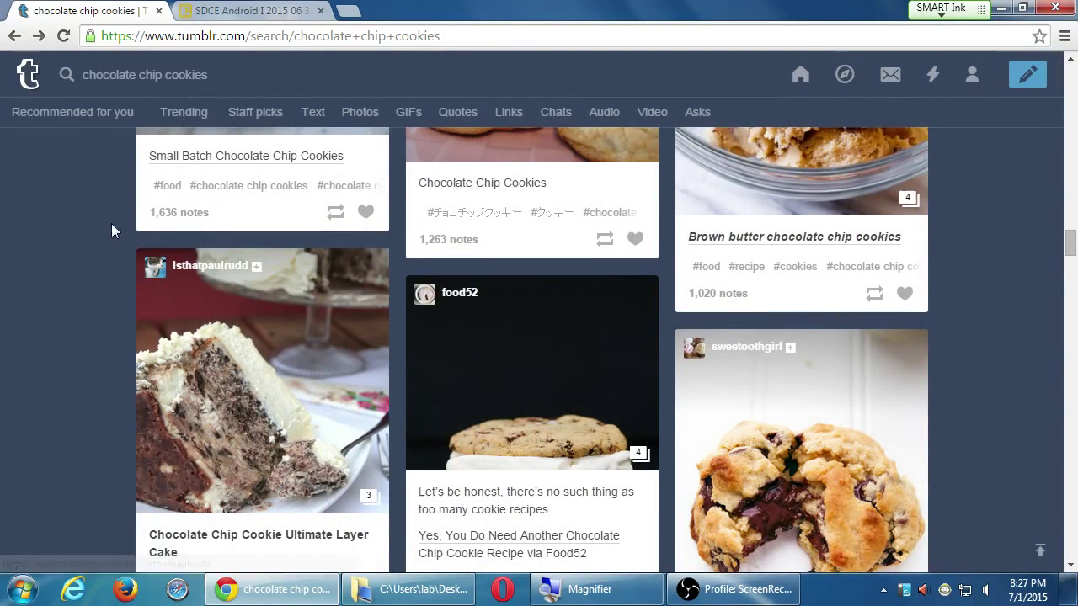
Step: Open the food52 blog preview from its post, scroll through it, and close it
mouse_move(153, 271)
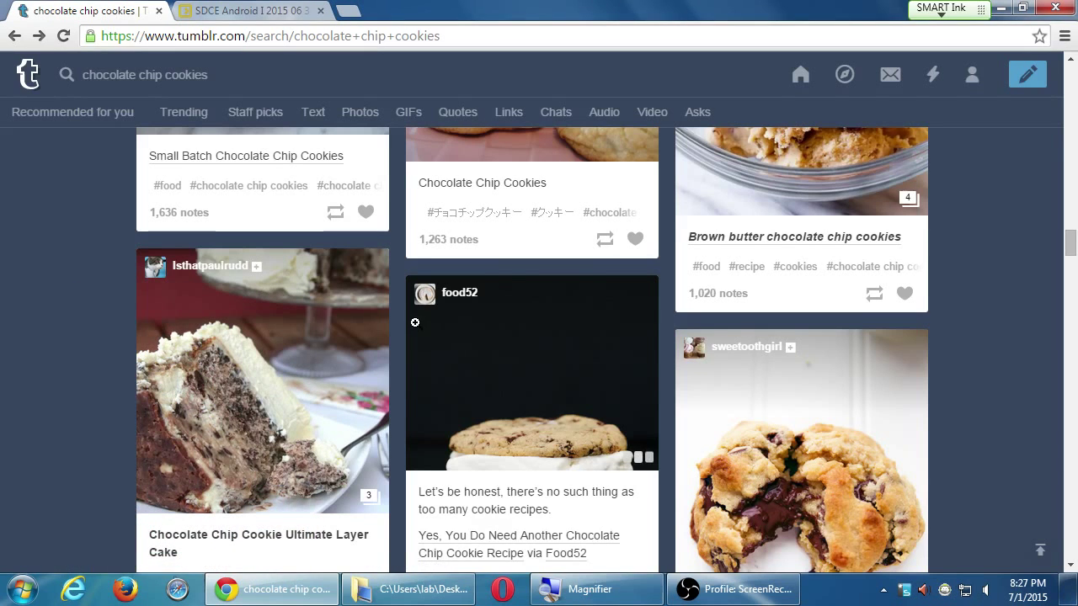
mouse_move(427, 300)
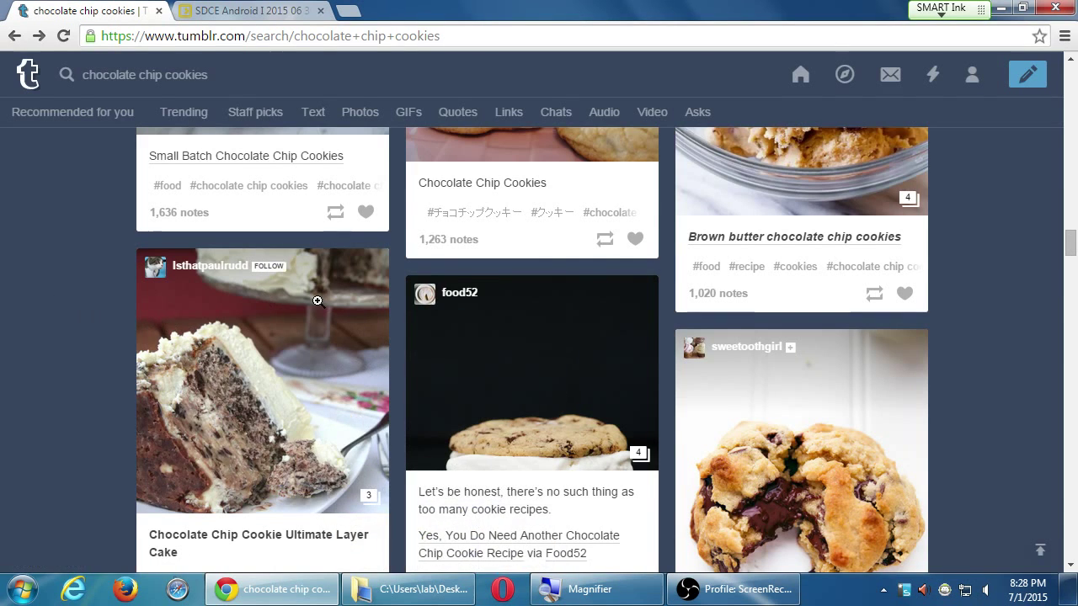
click(446, 296)
click(438, 293)
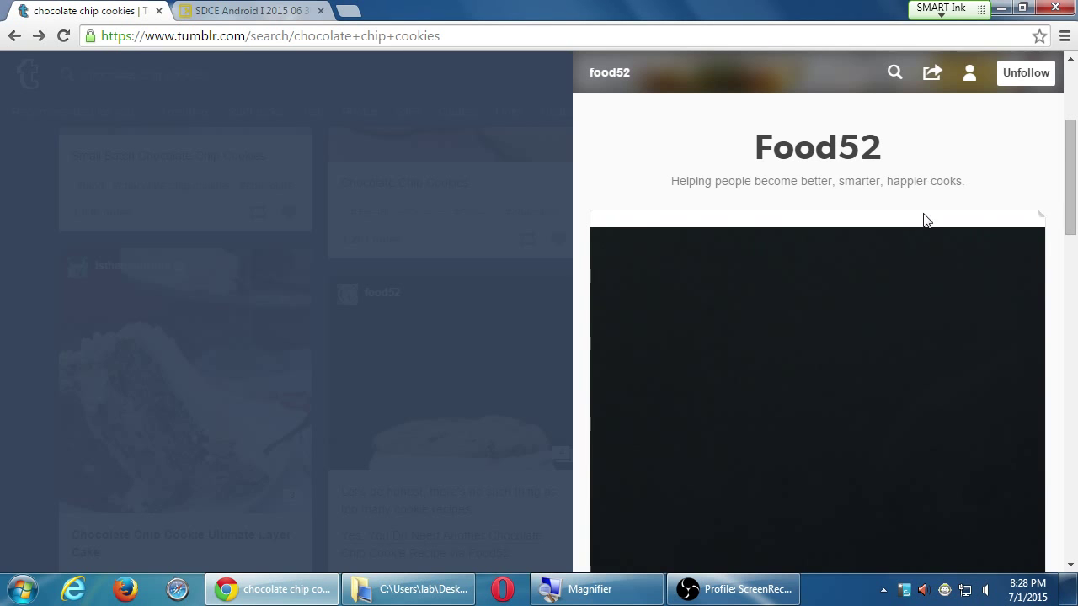
scroll(926, 221, down, 3)
scroll(905, 270, down, 8)
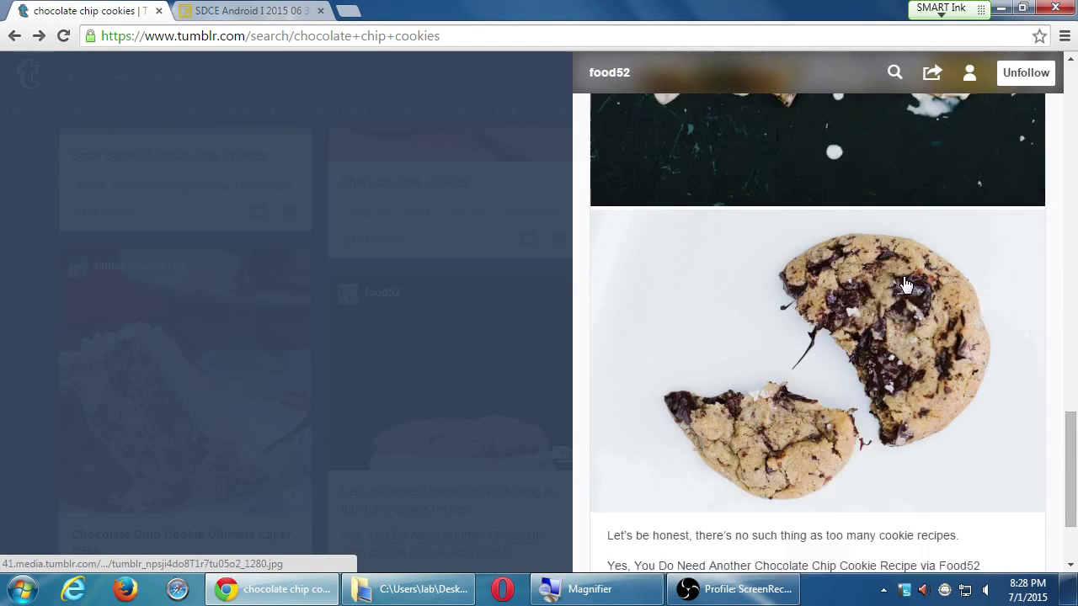
scroll(905, 285, down, 2)
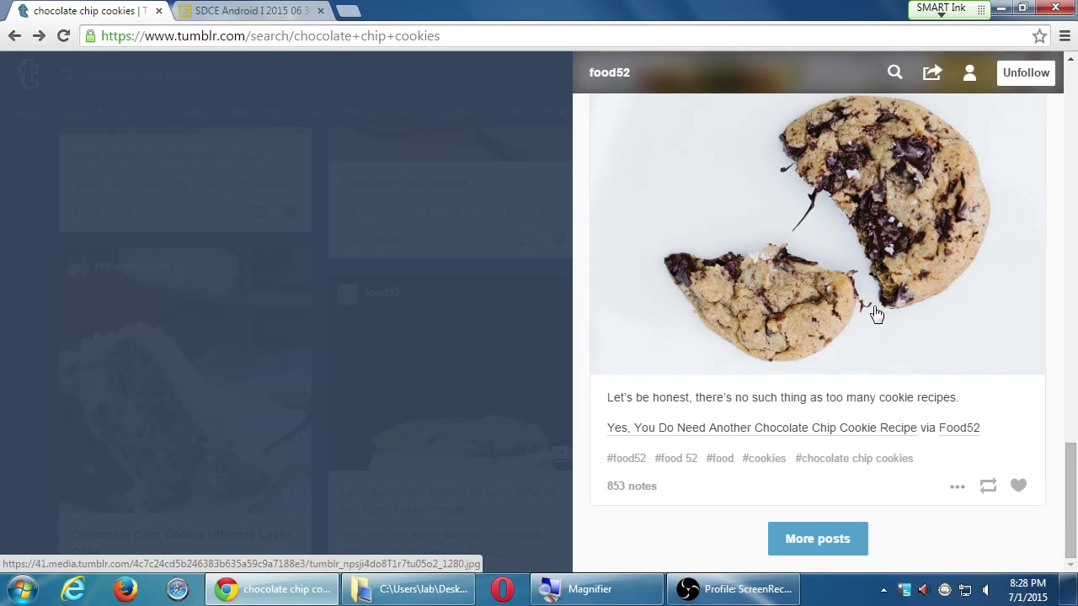
click(41, 236)
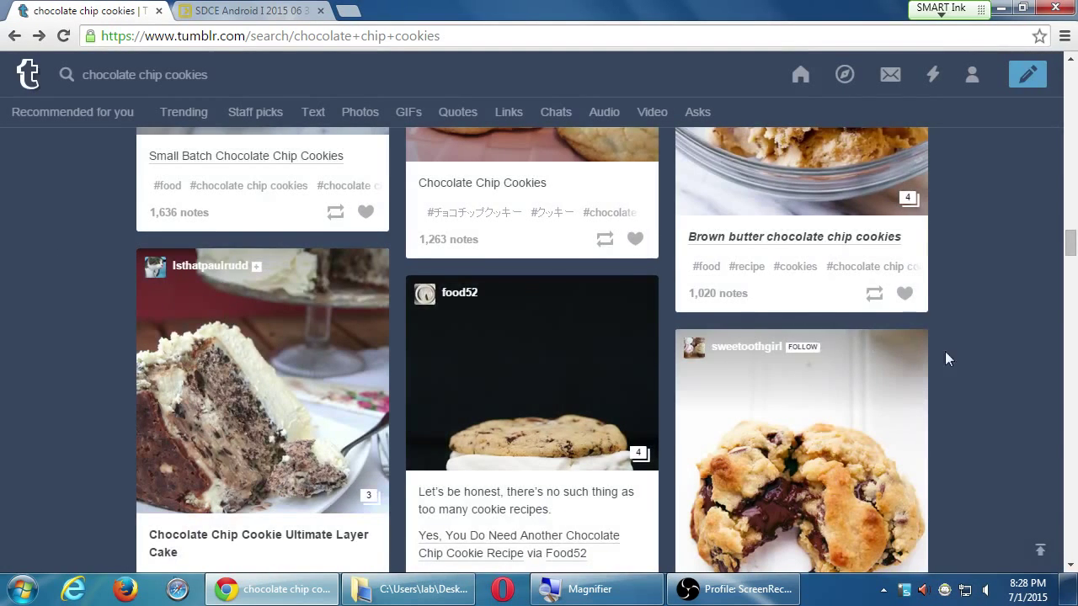
scroll(1012, 363, down, 4)
Step: Scroll down to the 948-note 'In defense of the classic chocolate chip cookie' post
scroll(1015, 360, down, 4)
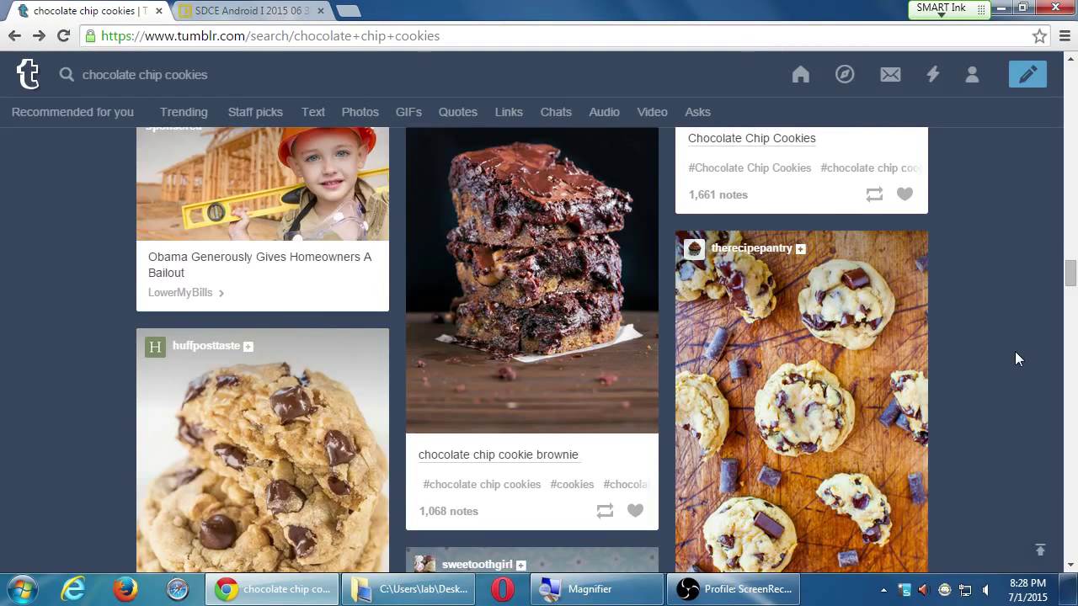
scroll(984, 363, down, 4)
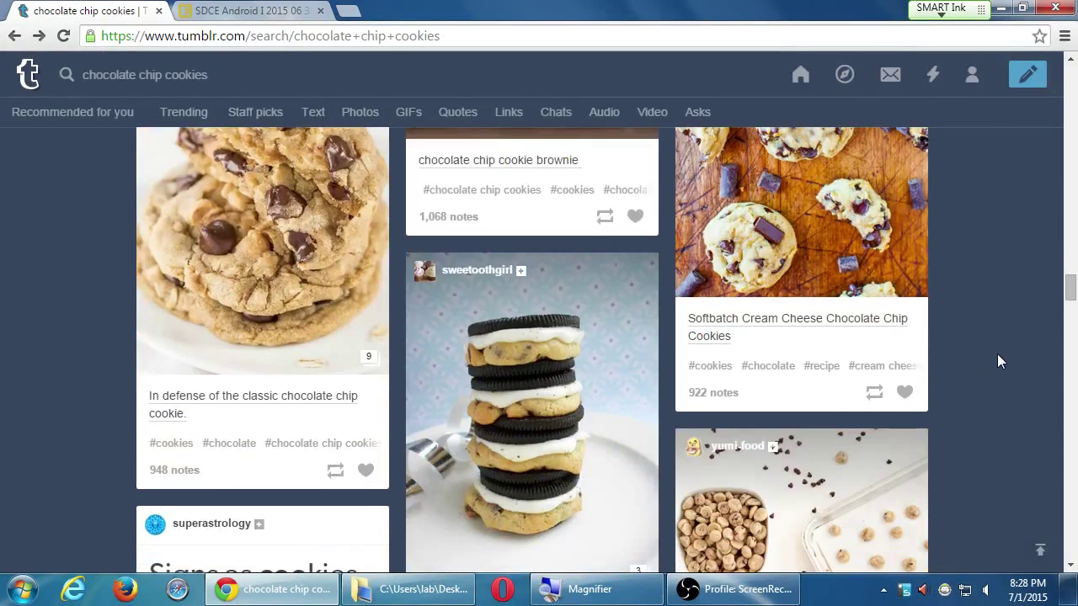
scroll(1003, 352, down, 1)
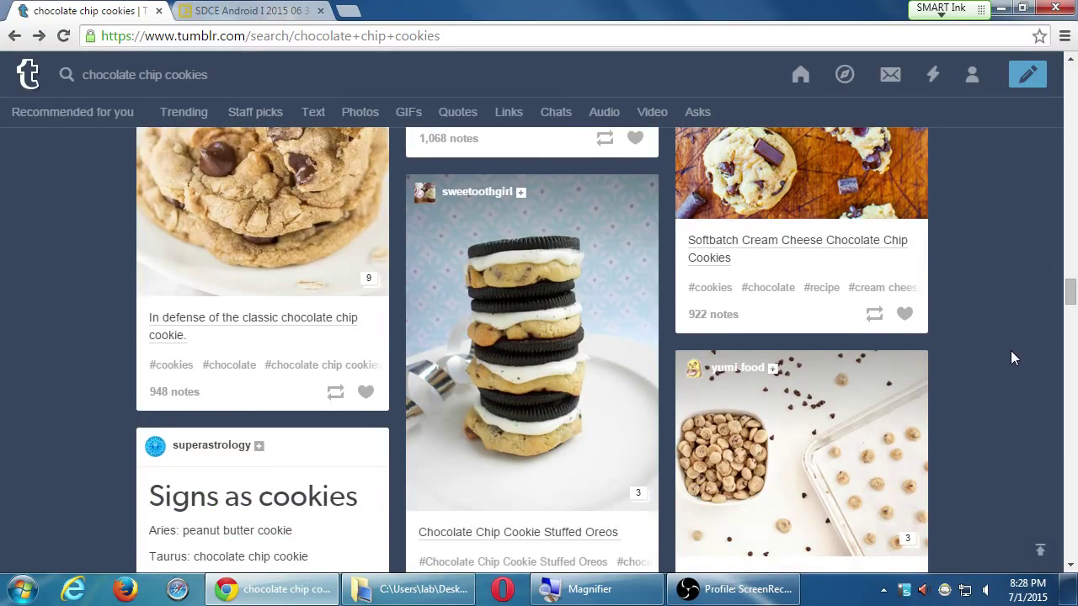
mouse_move(469, 202)
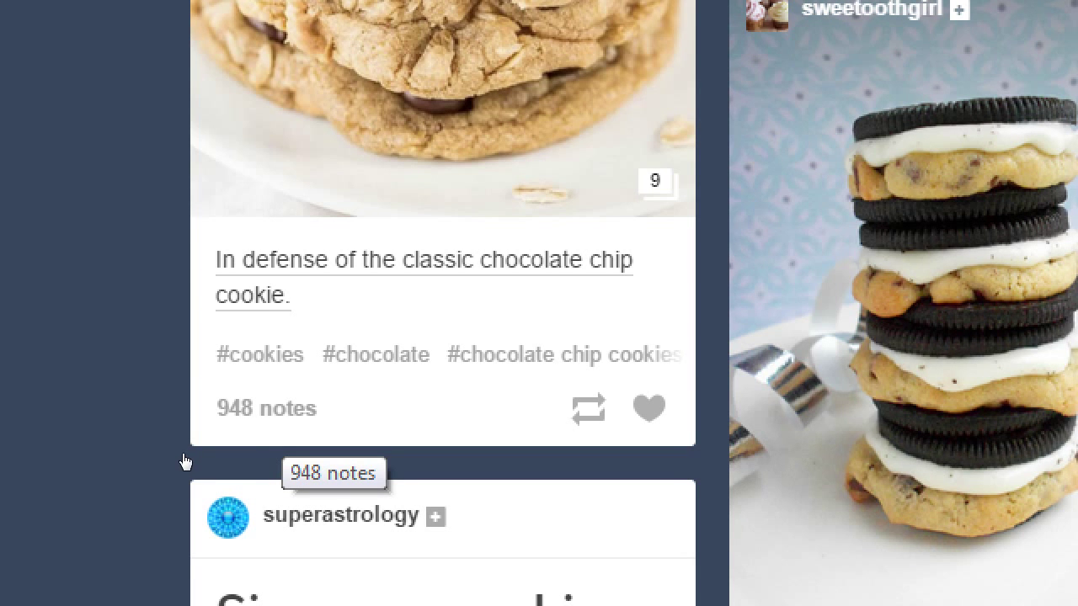
Step: Show the 948 notes of the classic cookie post and scroll through its likes and reblogs
click(185, 464)
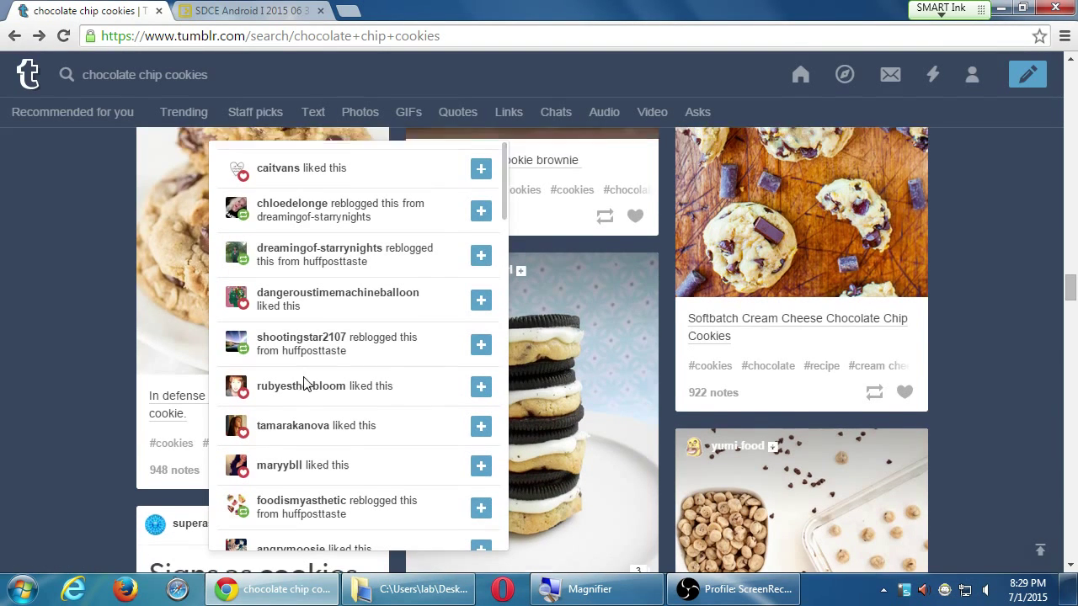
scroll(305, 383, down, 10)
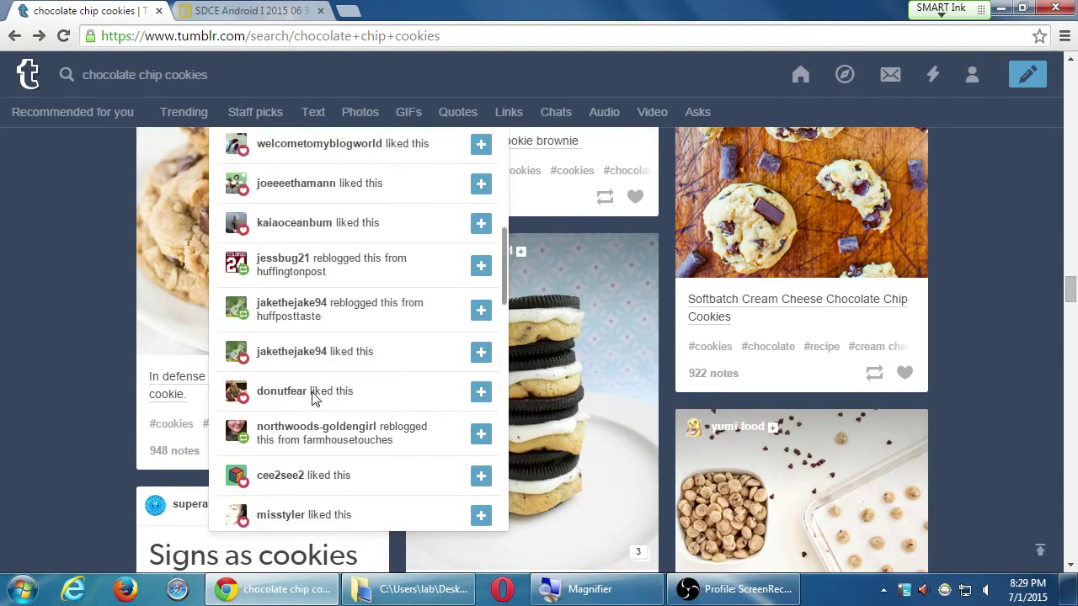
scroll(311, 402, down, 3)
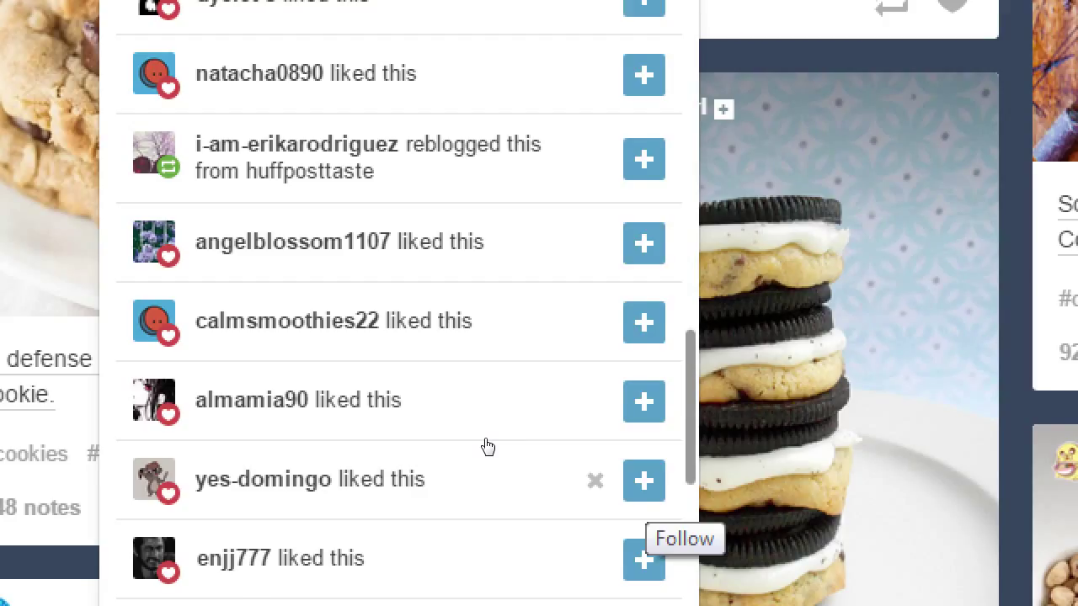
scroll(493, 429, up, 1)
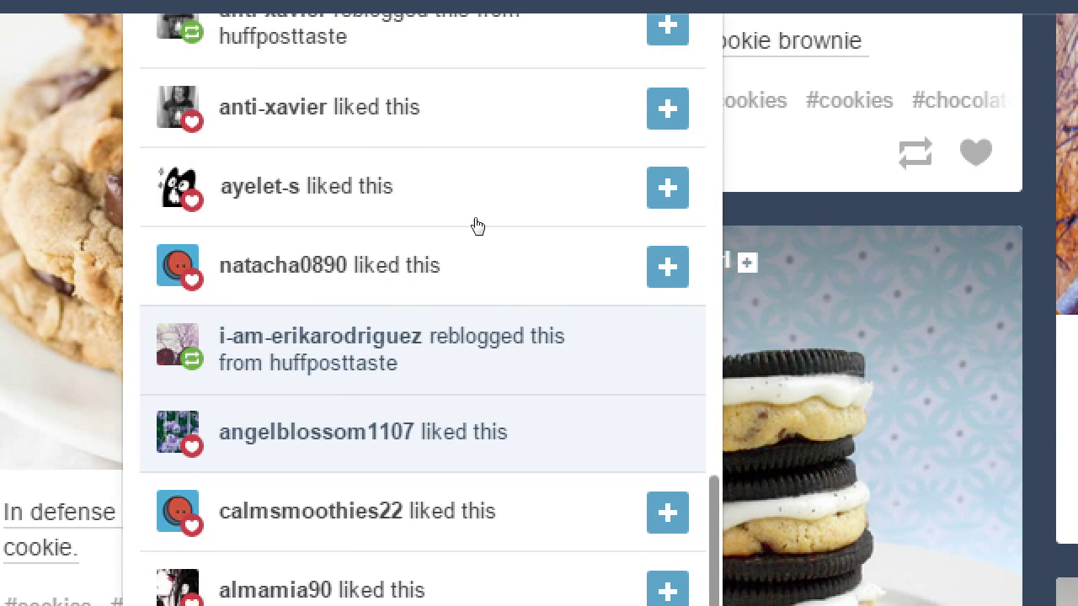
scroll(431, 510, up, 2)
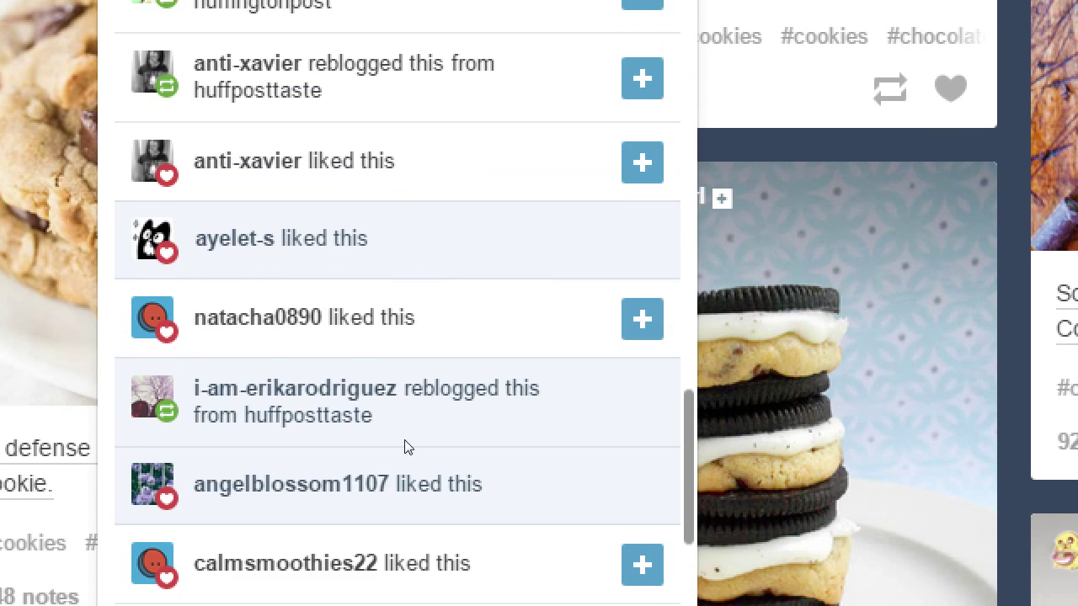
scroll(404, 446, down, 1)
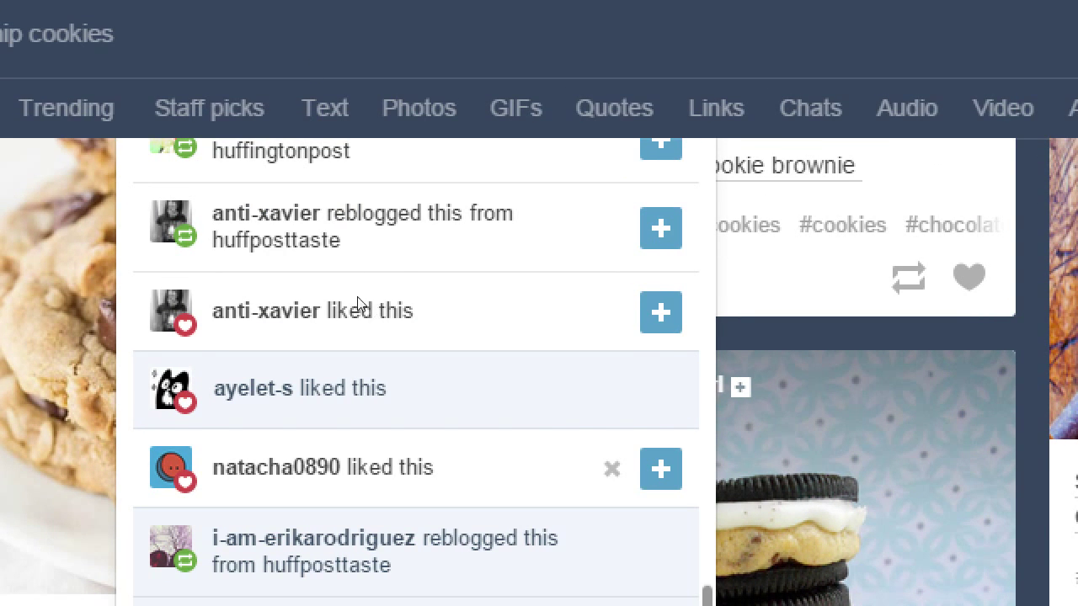
click(278, 219)
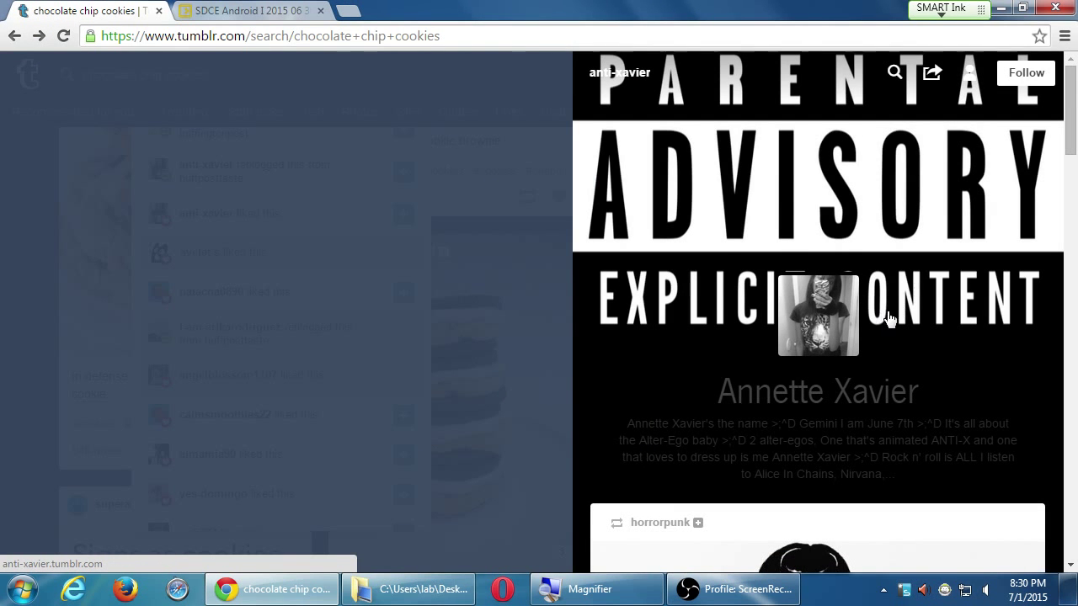
scroll(888, 320, down, 5)
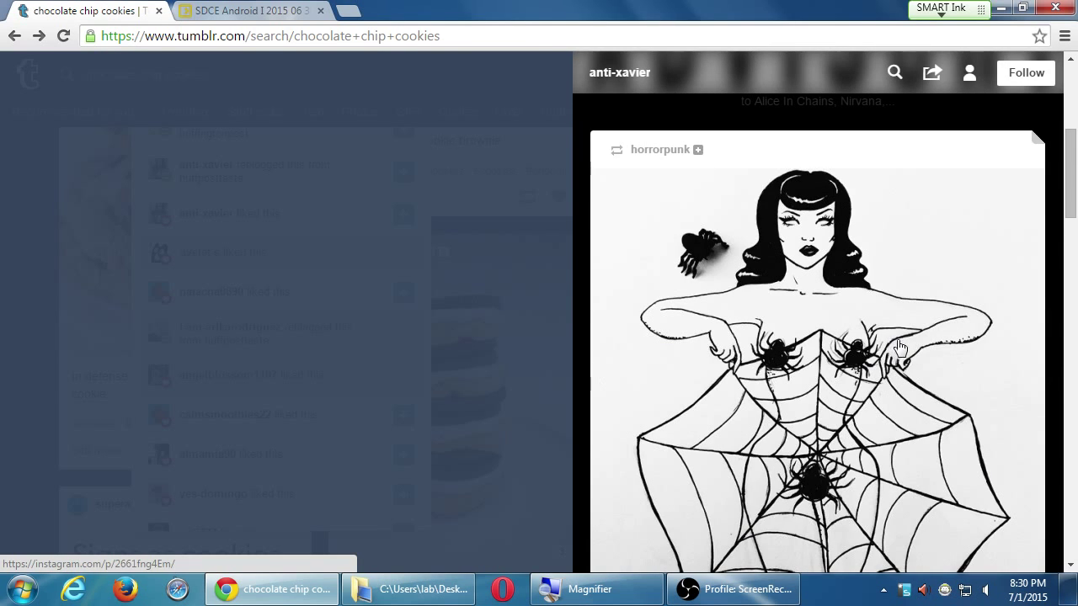
scroll(893, 345, up, 5)
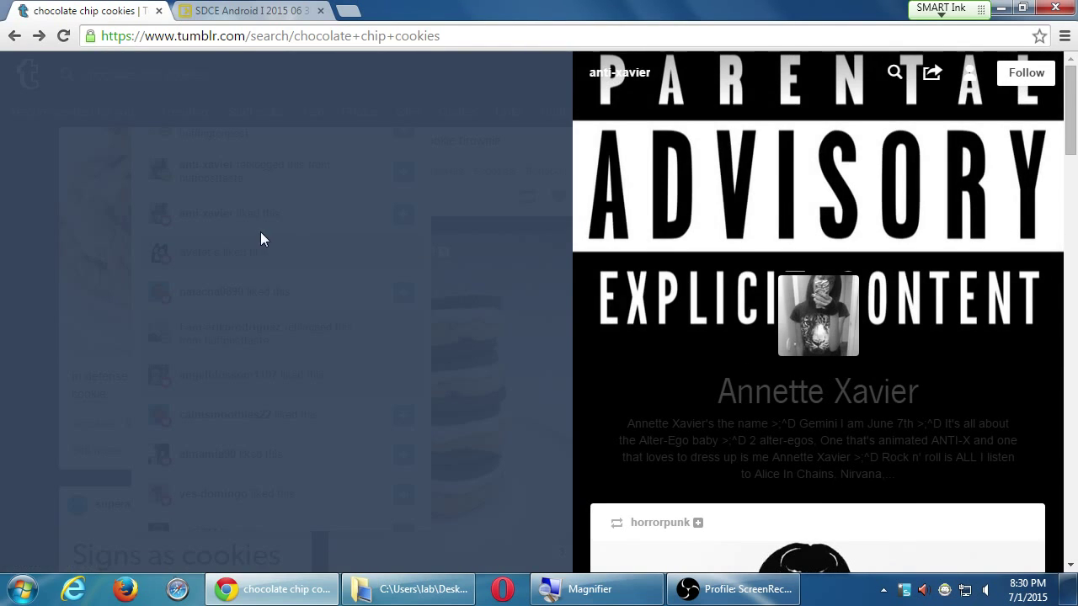
click(260, 233)
scroll(297, 269, up, 1)
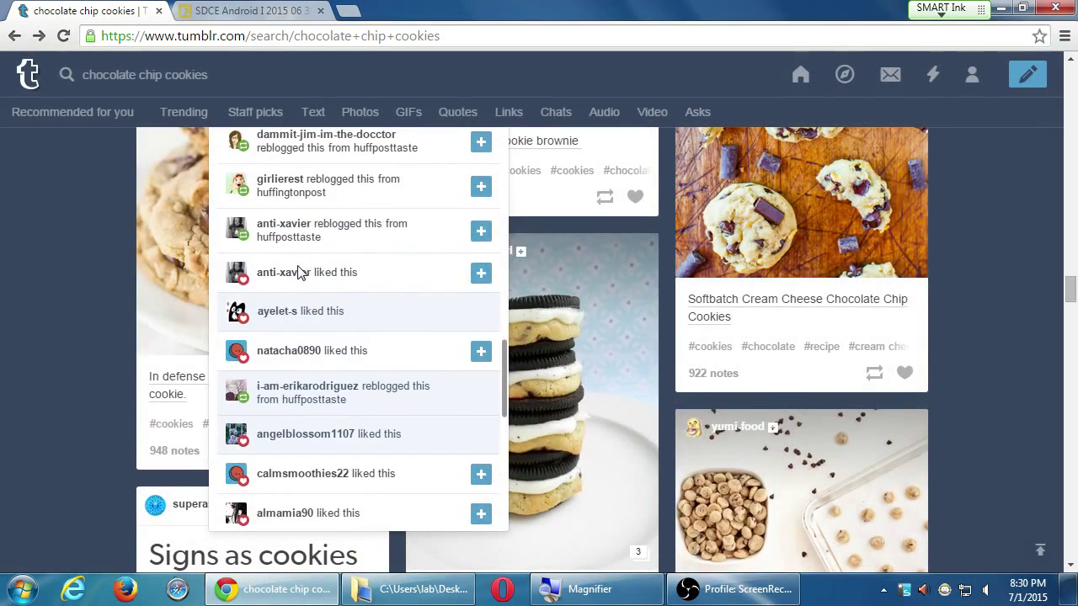
Step: Open a reblogger's blog preview from the notes and scroll through its reblogged posts
click(282, 179)
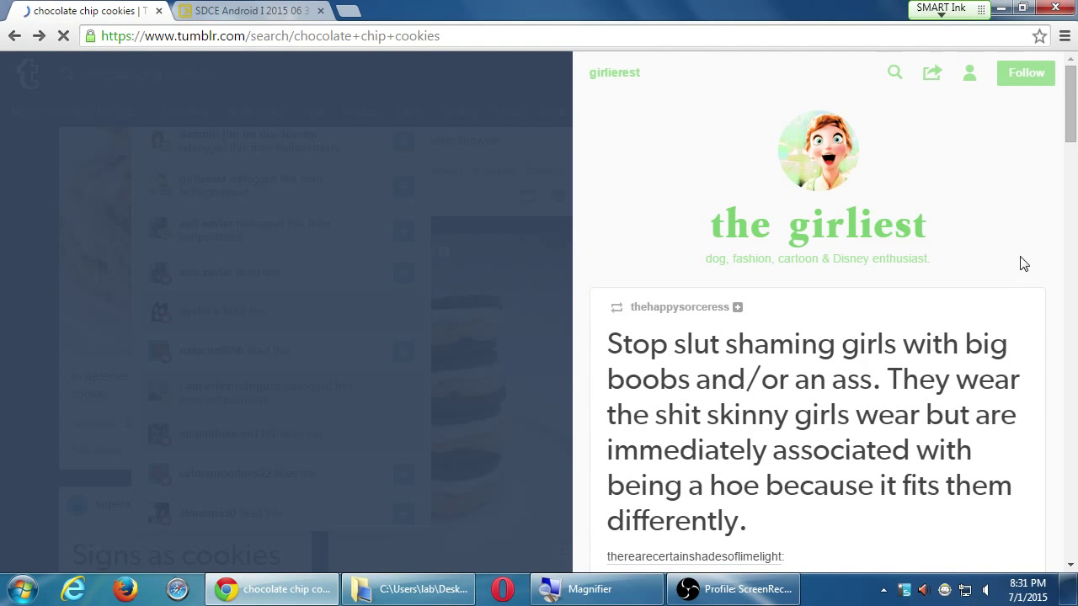
scroll(1023, 263, down, 4)
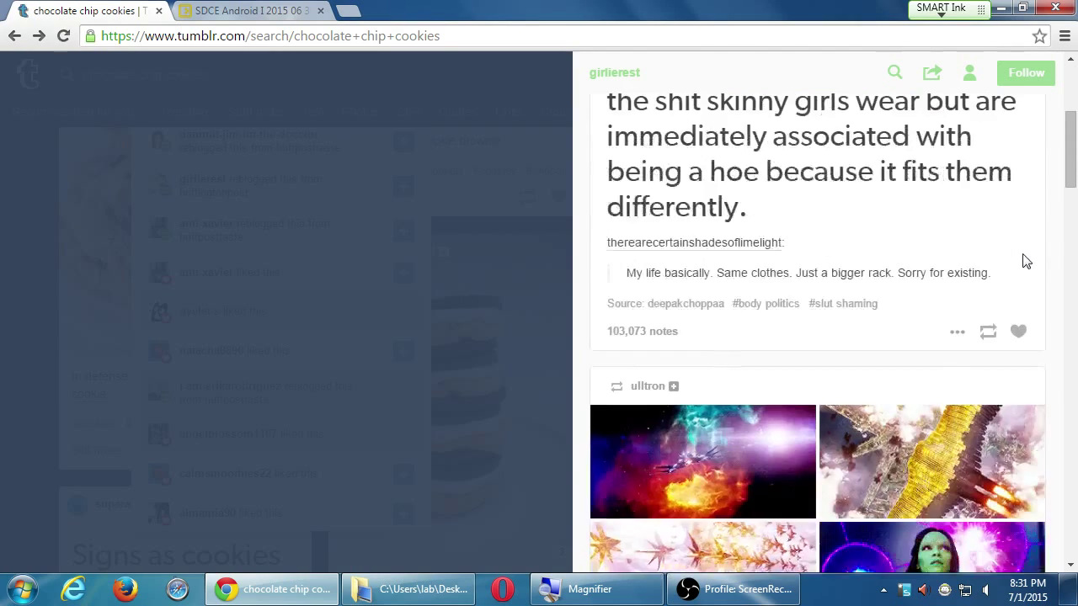
scroll(1025, 261, down, 10)
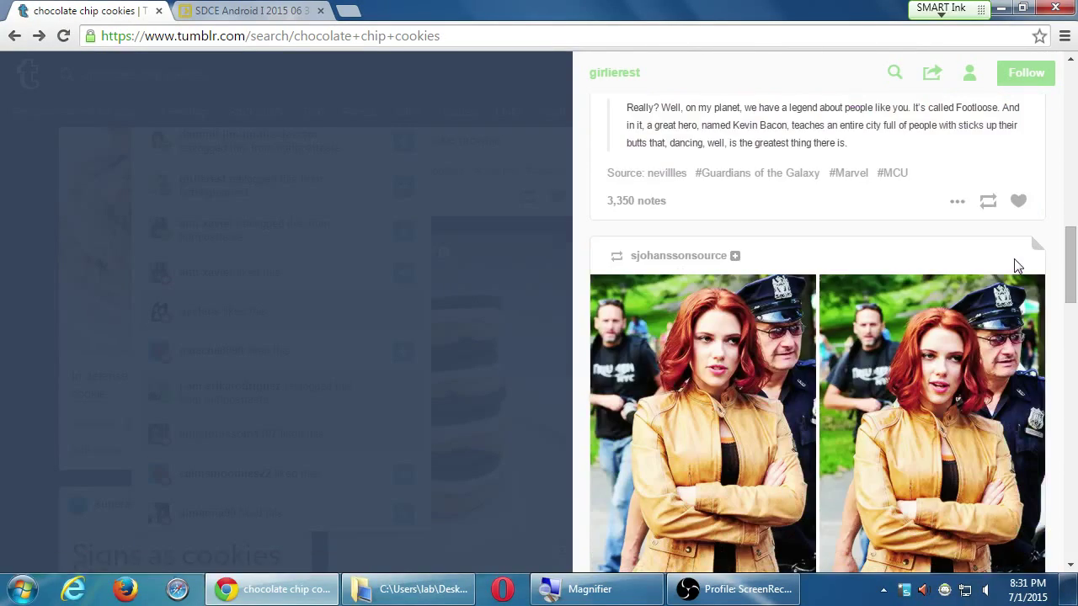
scroll(1016, 266, down, 8)
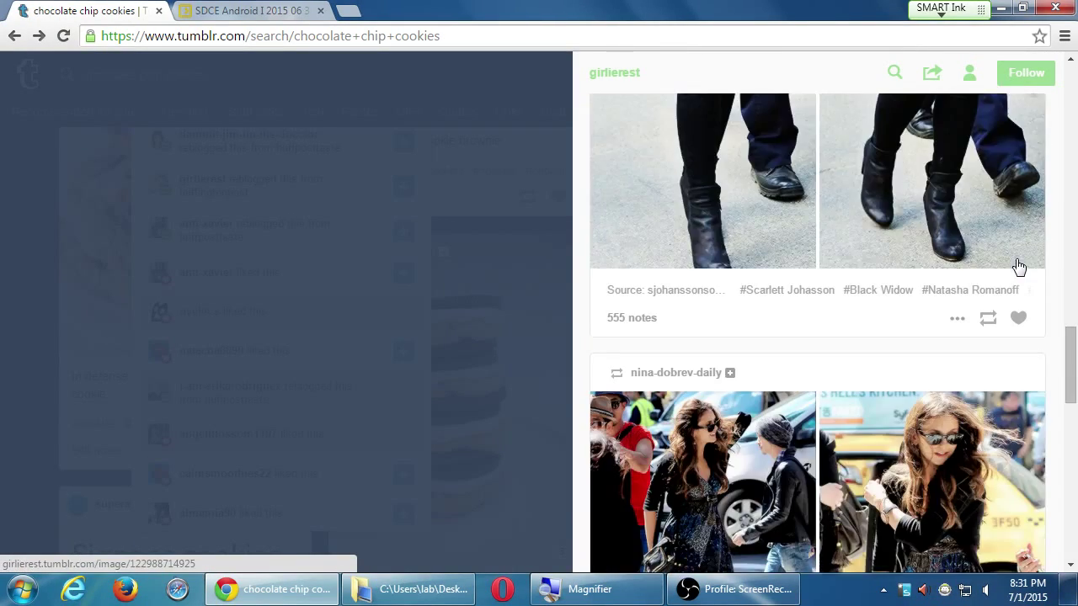
scroll(1019, 266, down, 2)
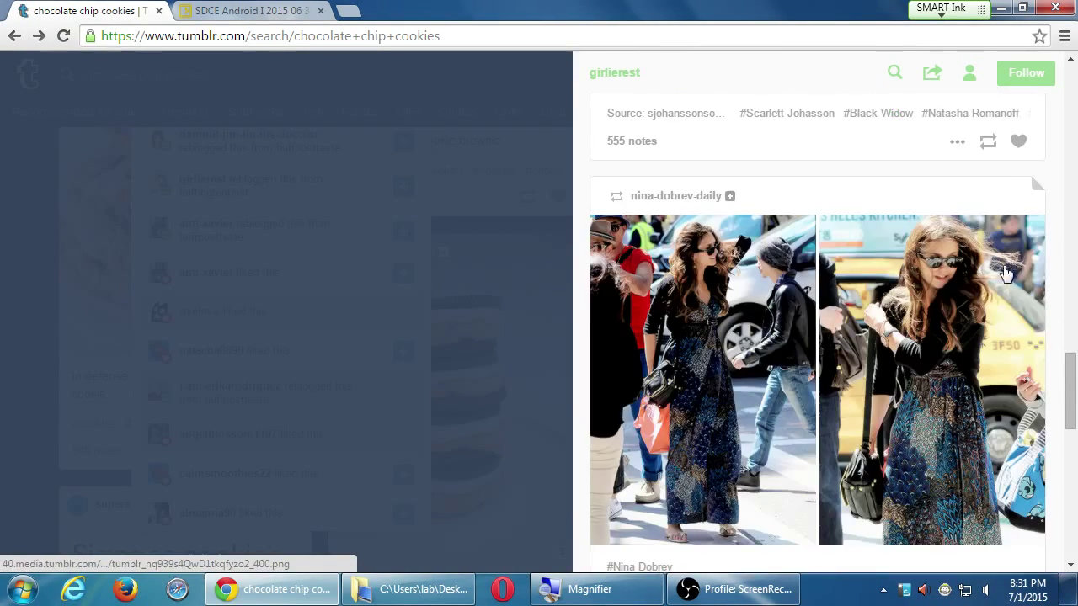
Step: Close the reblogger's blog preview and the 948-note notes list
click(332, 179)
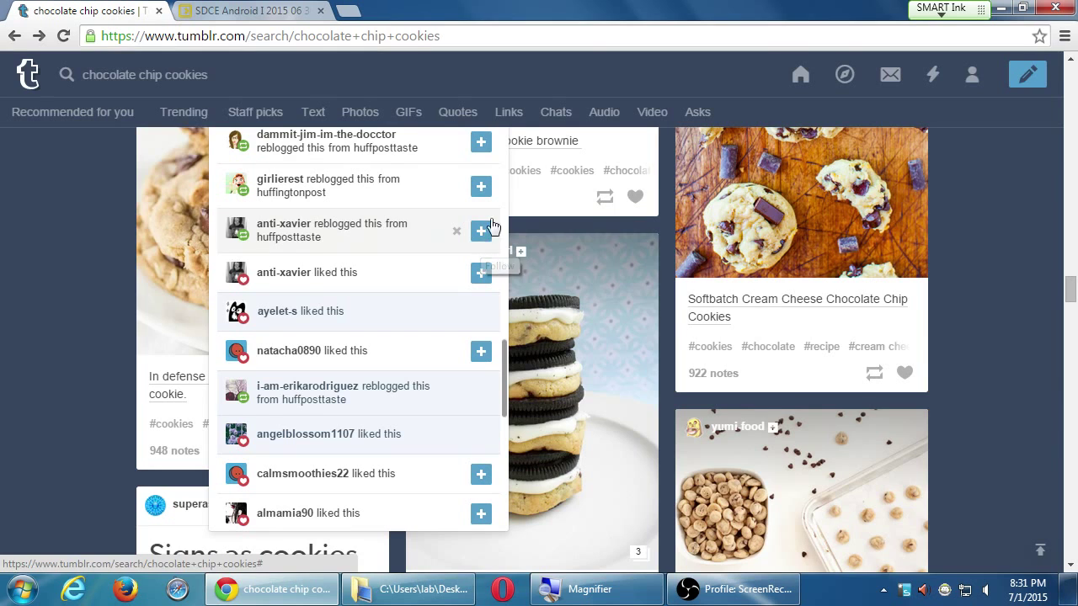
click(66, 310)
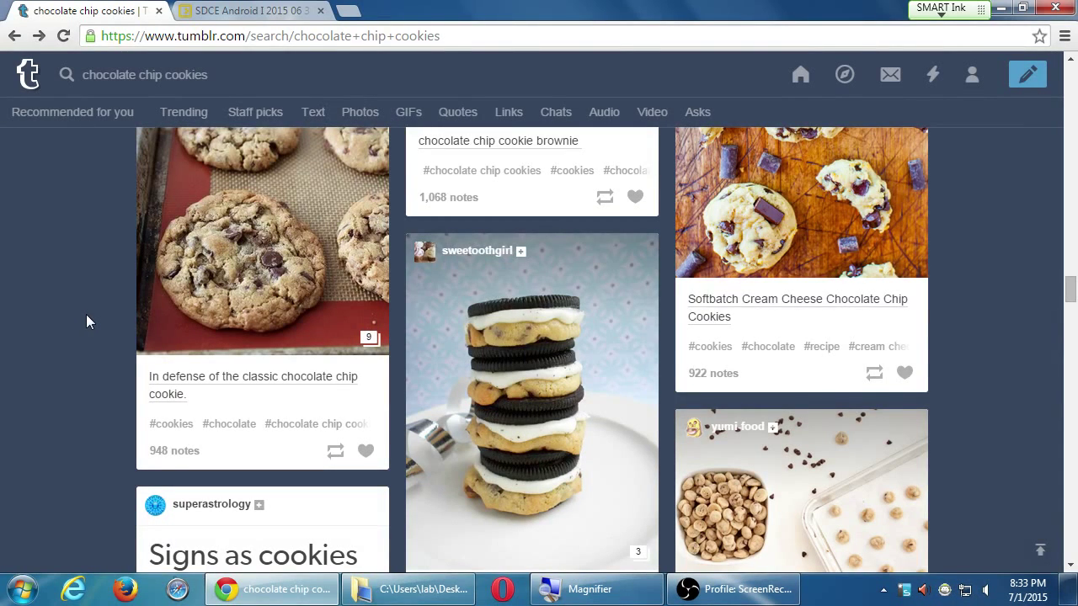
Step: Scroll to the Chocolate Chip Oatmeal Cookies (802 notes) and M&M Ice Cream Cookie Sandwiches (698 notes) posts
scroll(86, 324, down, 1)
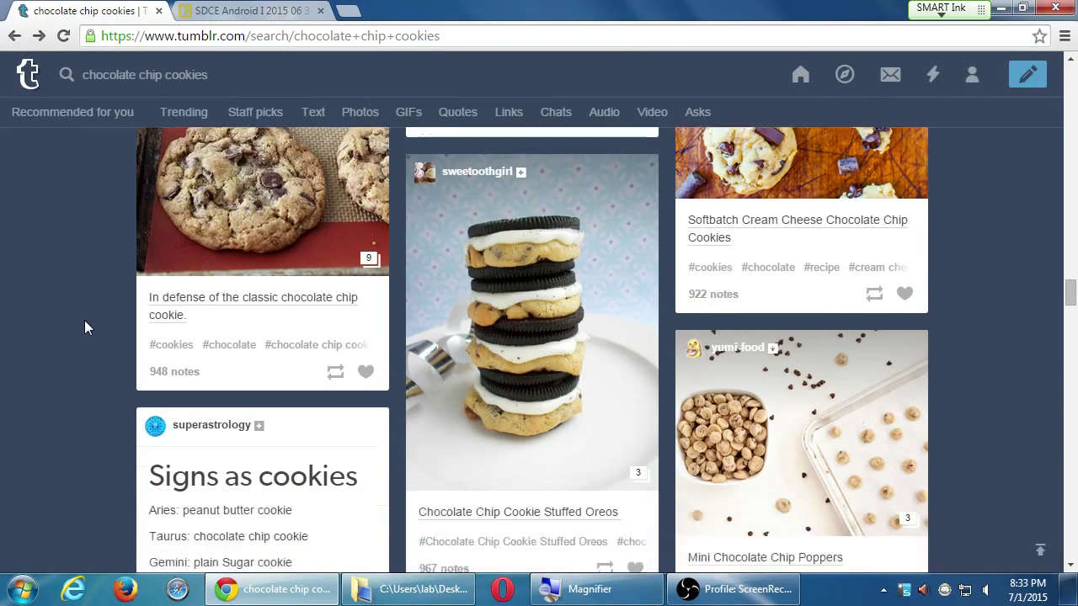
scroll(81, 330, down, 4)
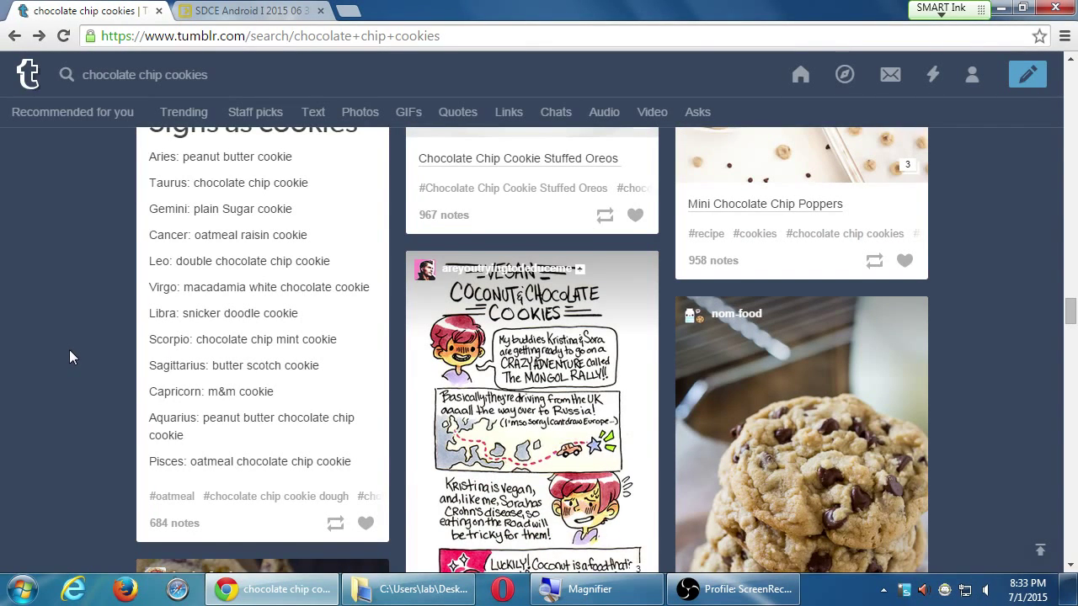
scroll(72, 349, down, 2)
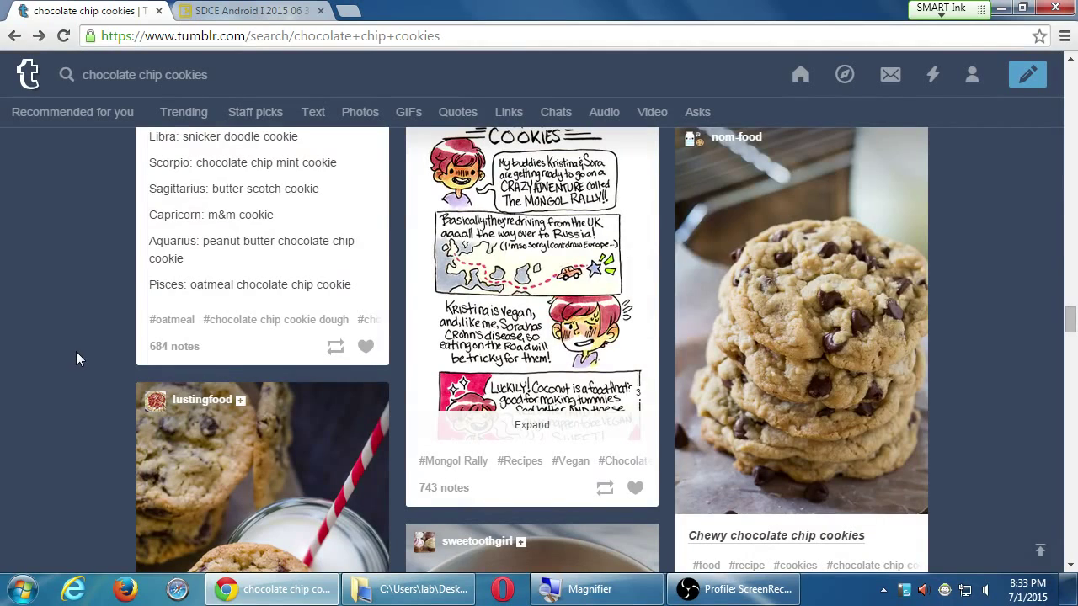
scroll(76, 360, down, 7)
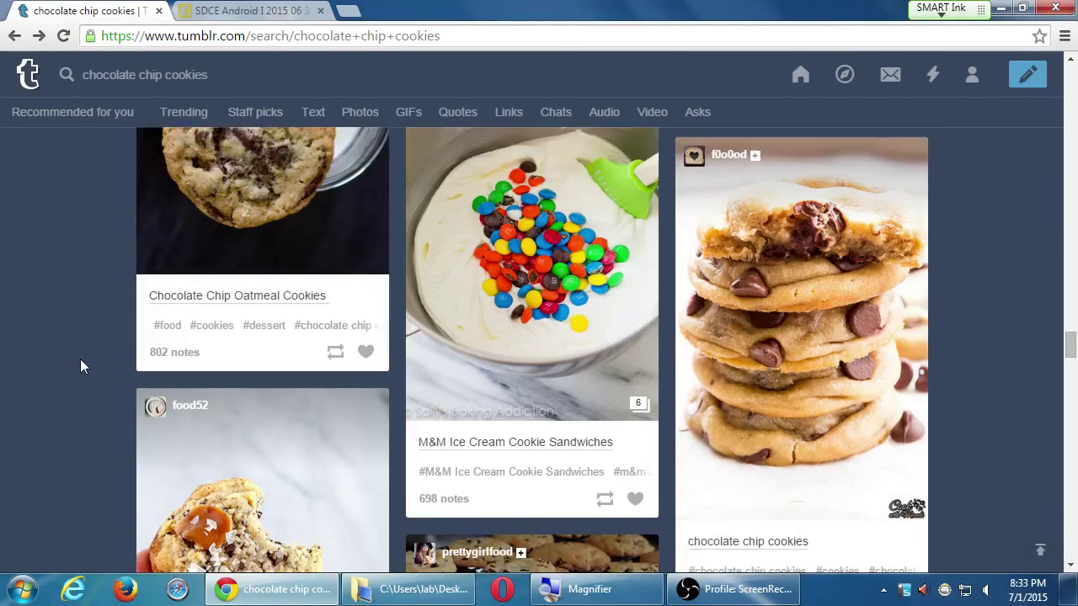
scroll(80, 370, down, 1)
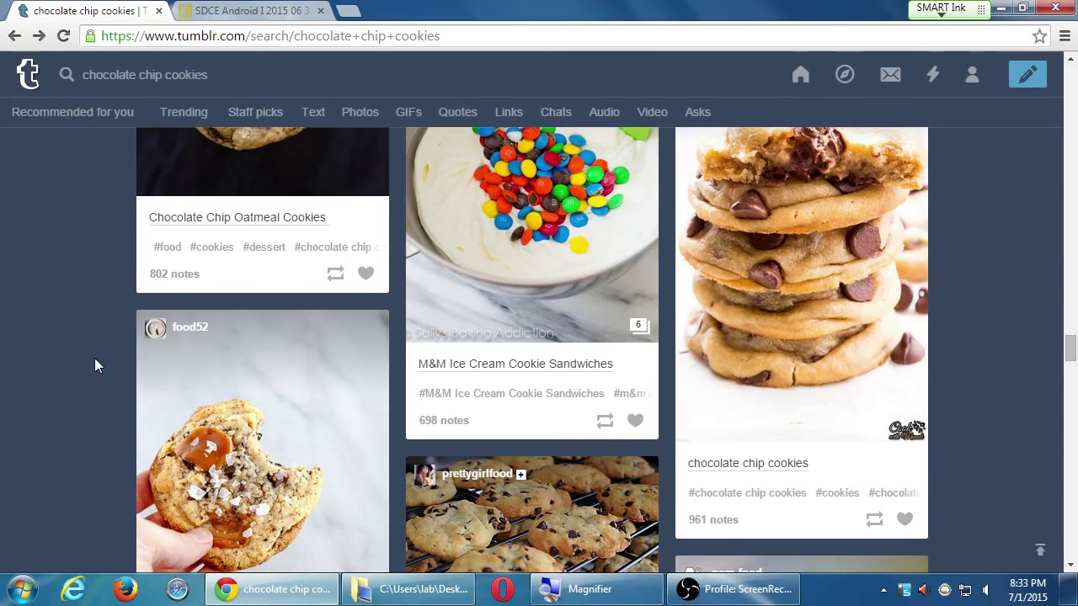
Step: Show the M&M Ice Cream Cookie Sandwiches notes, browse the beanypie blog preview, then close it
click(435, 421)
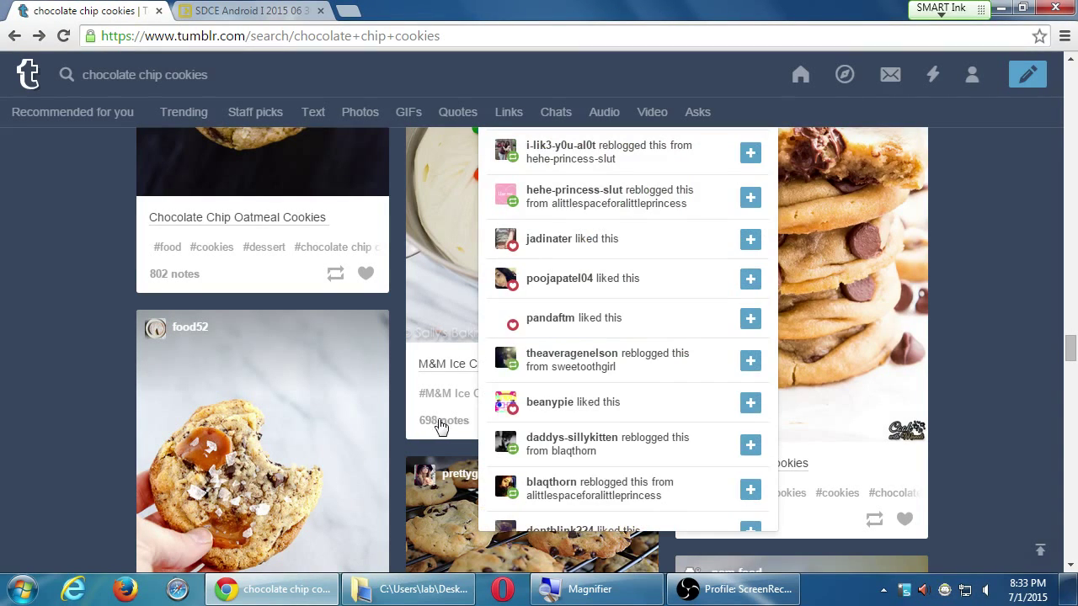
click(549, 402)
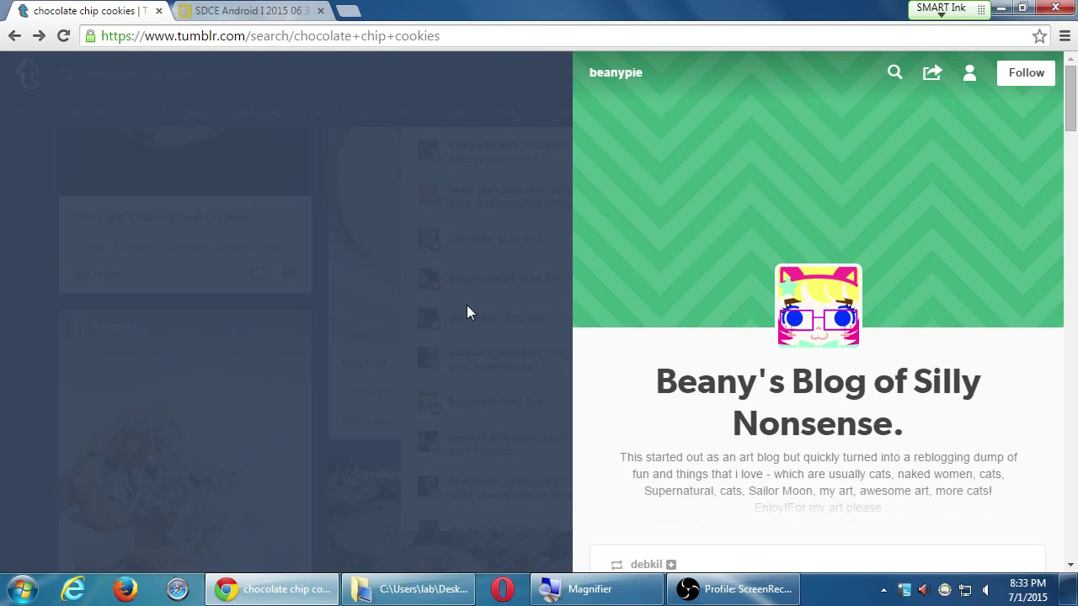
scroll(741, 374, down, 6)
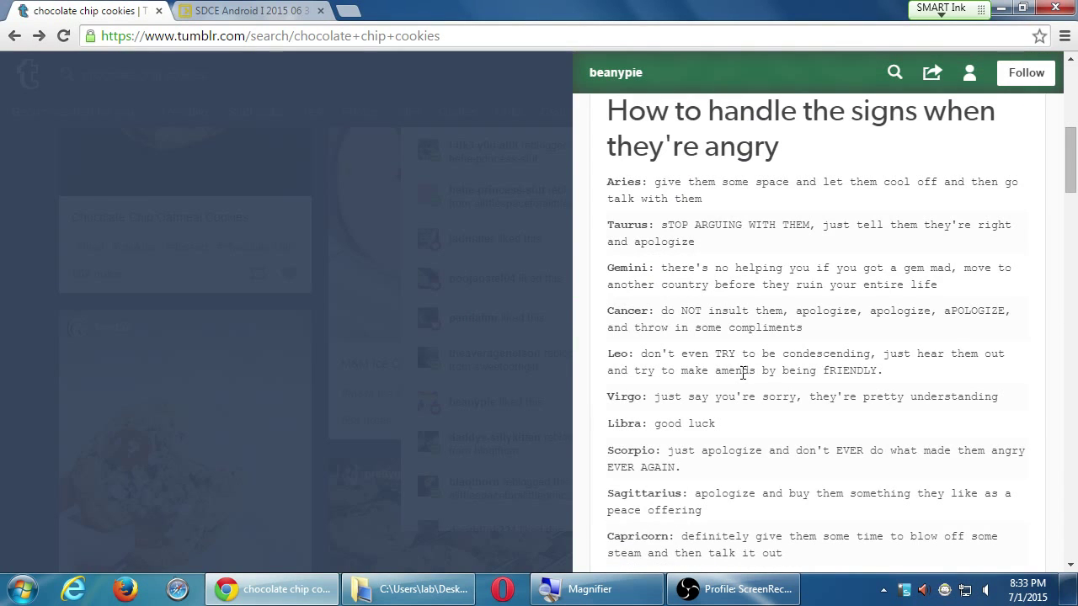
scroll(740, 374, down, 10)
scroll(747, 373, down, 3)
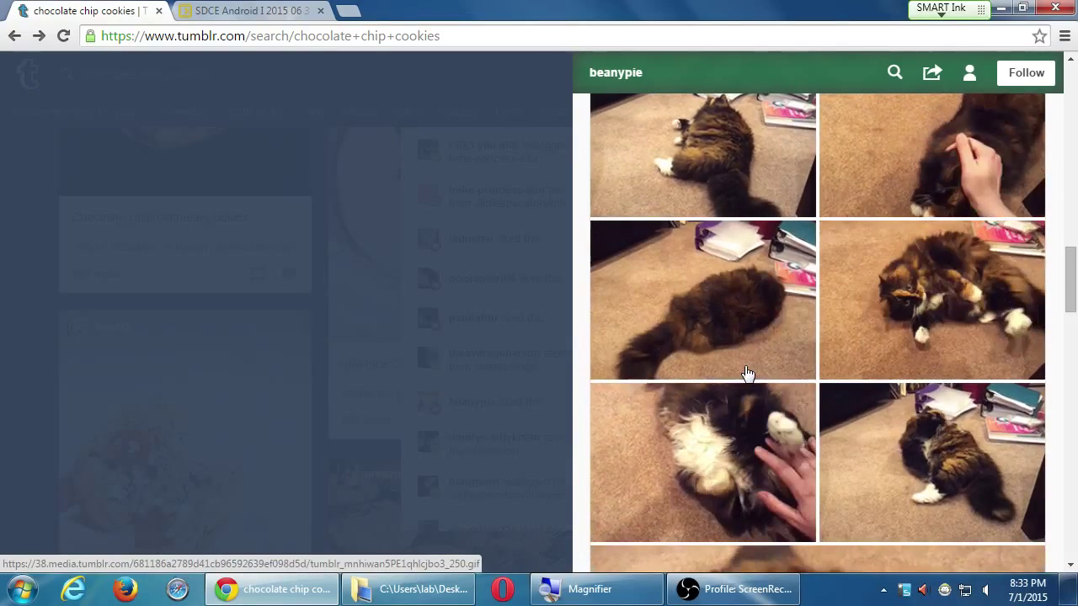
scroll(748, 373, down, 5)
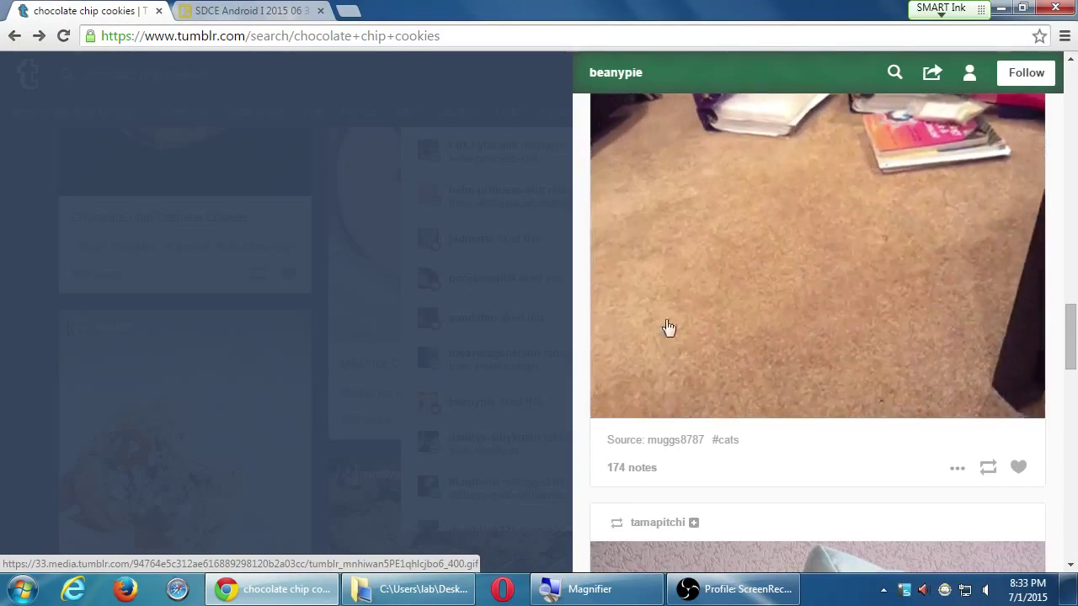
click(545, 286)
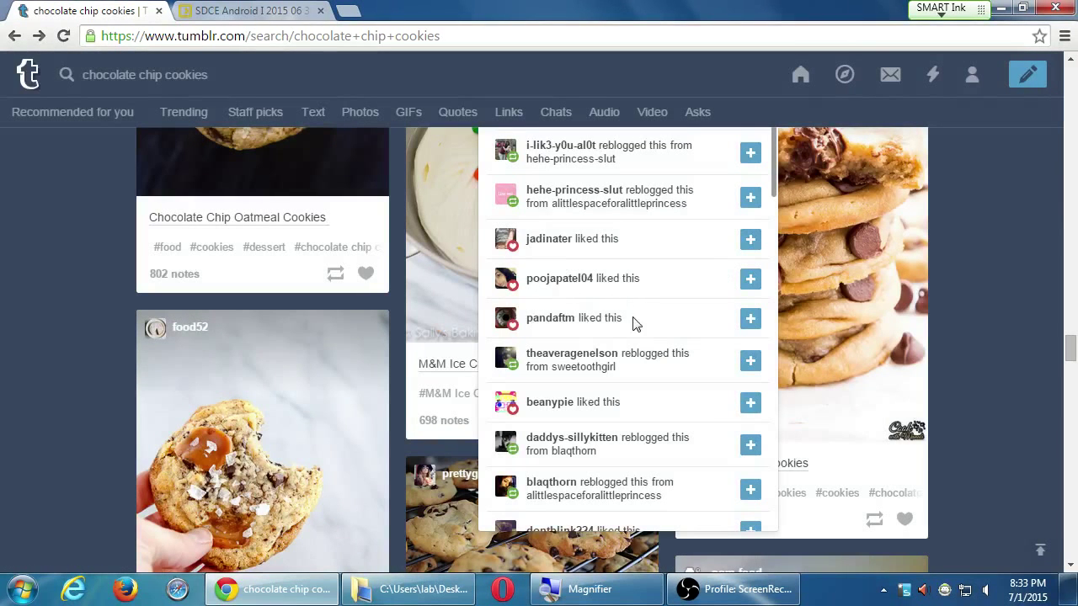
Step: Follow beanypie from the M&M Ice Cream Cookie Sandwiches post's notes list
click(750, 405)
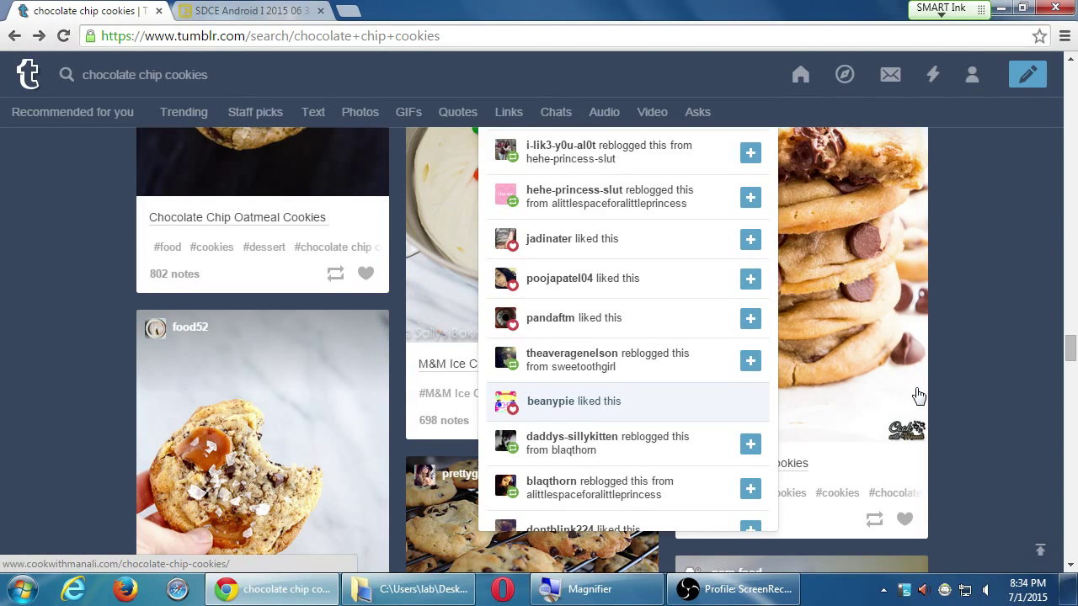
Step: Replace the 'chocolate chip cookies' search query with 'recipes'
scroll(999, 398, down, 4)
scroll(999, 400, down, 7)
scroll(995, 399, down, 2)
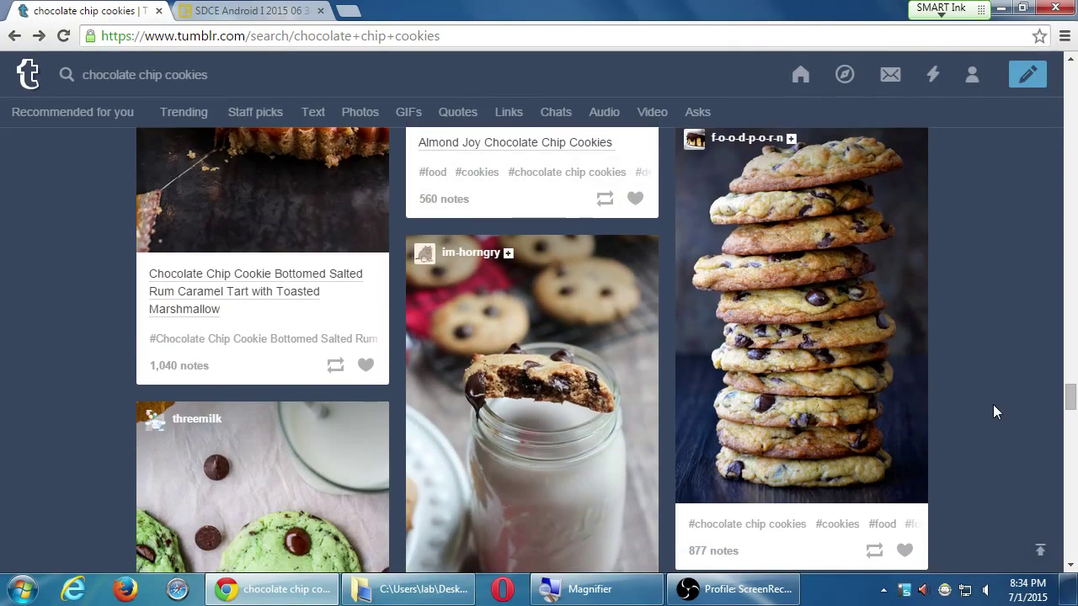
click(219, 75)
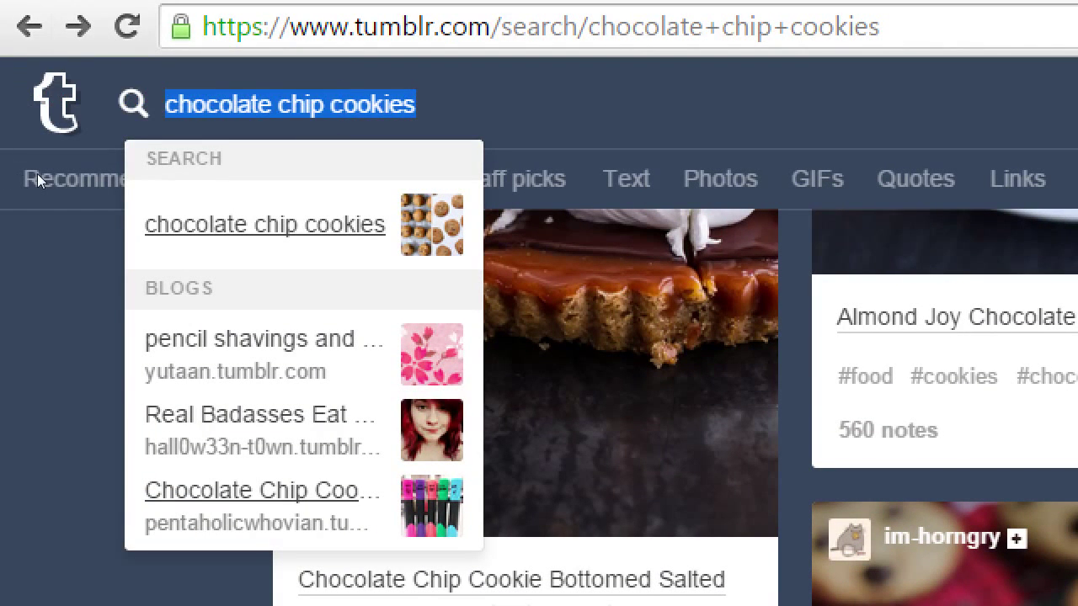
text(recipes)
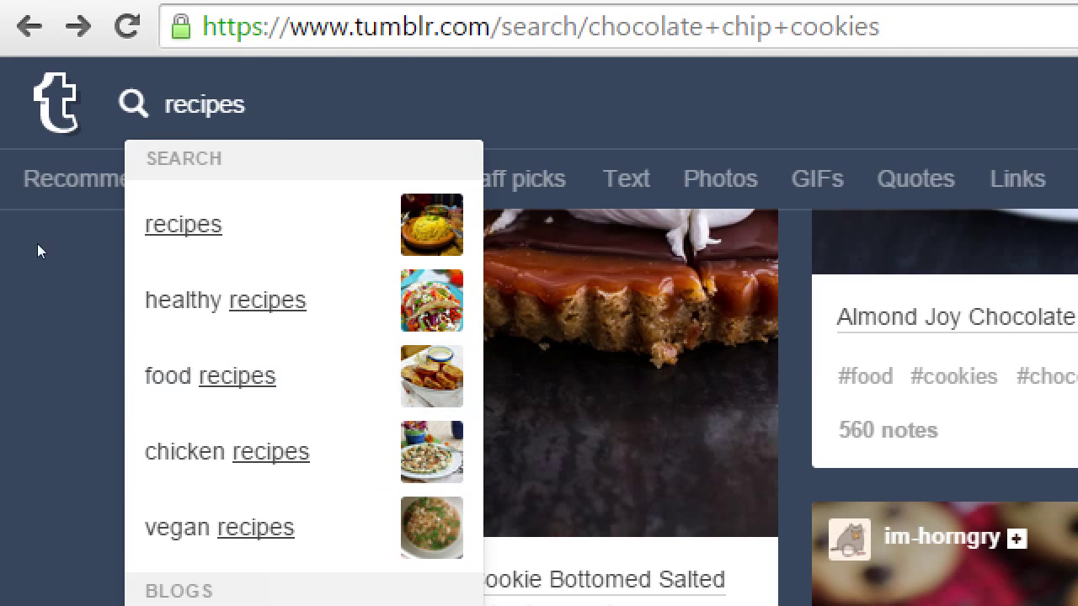
scroll(151, 295, down, 2)
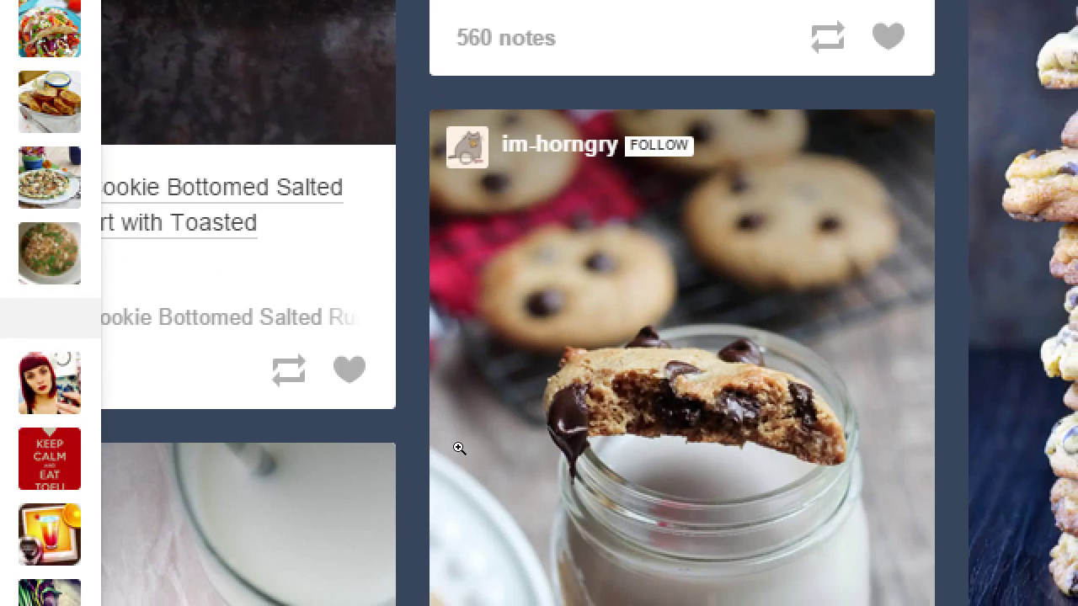
scroll(480, 426, down, 8)
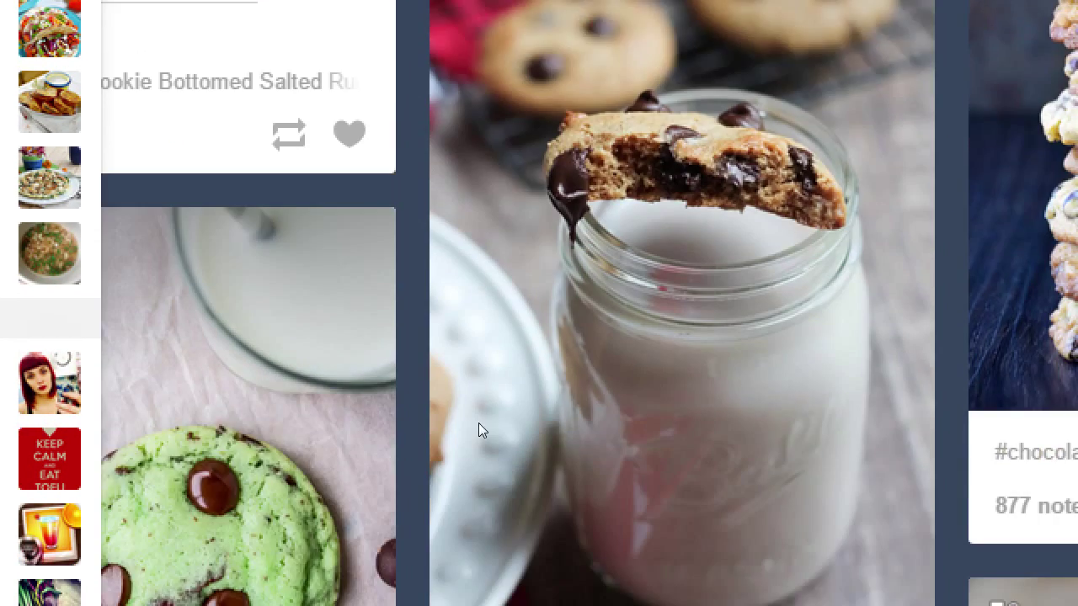
scroll(487, 434, down, 1)
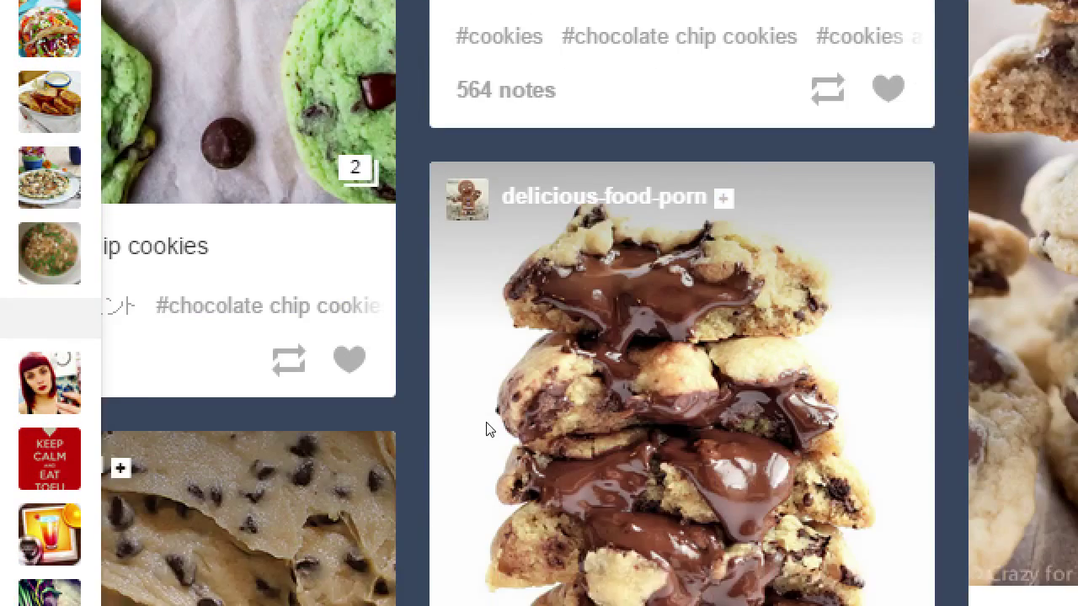
scroll(484, 404, up, 3)
Step: Show the Vegan Cookies & Milk post's notes, then preview and close the lotsofinspiringfood blog
click(459, 325)
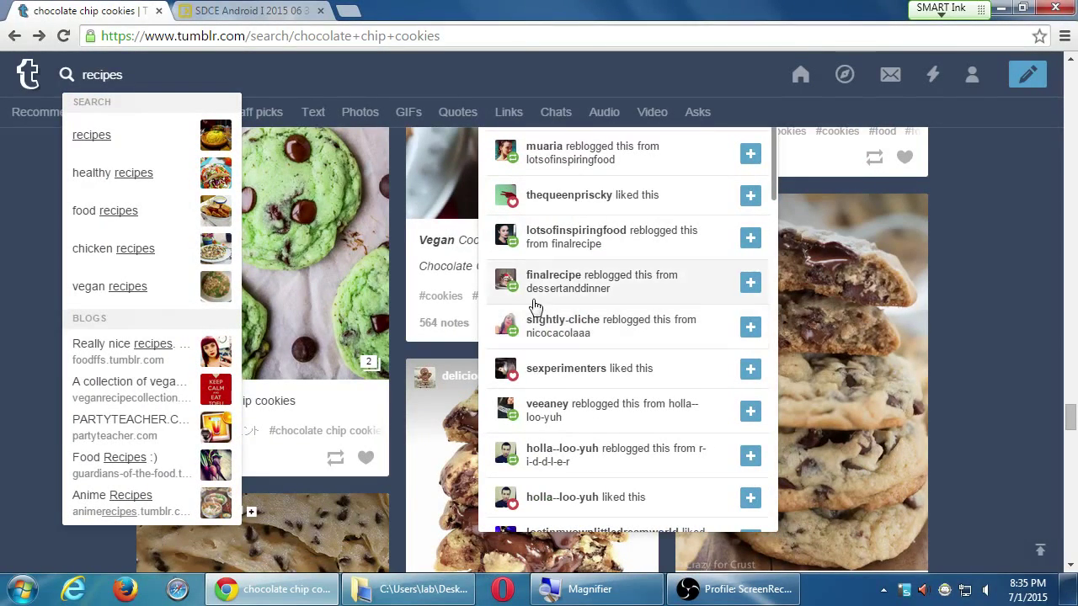
click(580, 240)
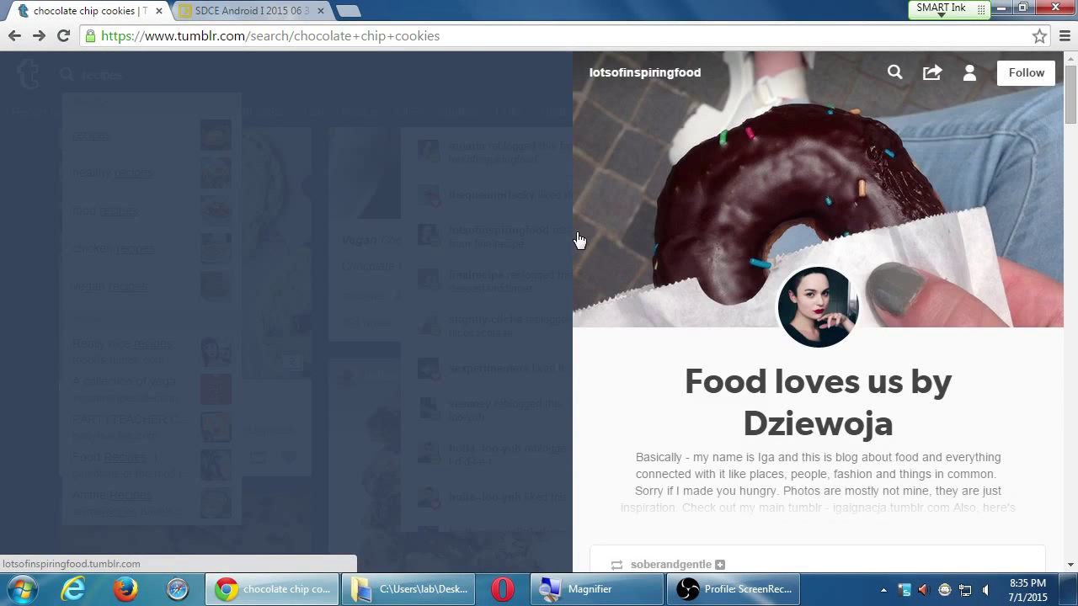
click(493, 91)
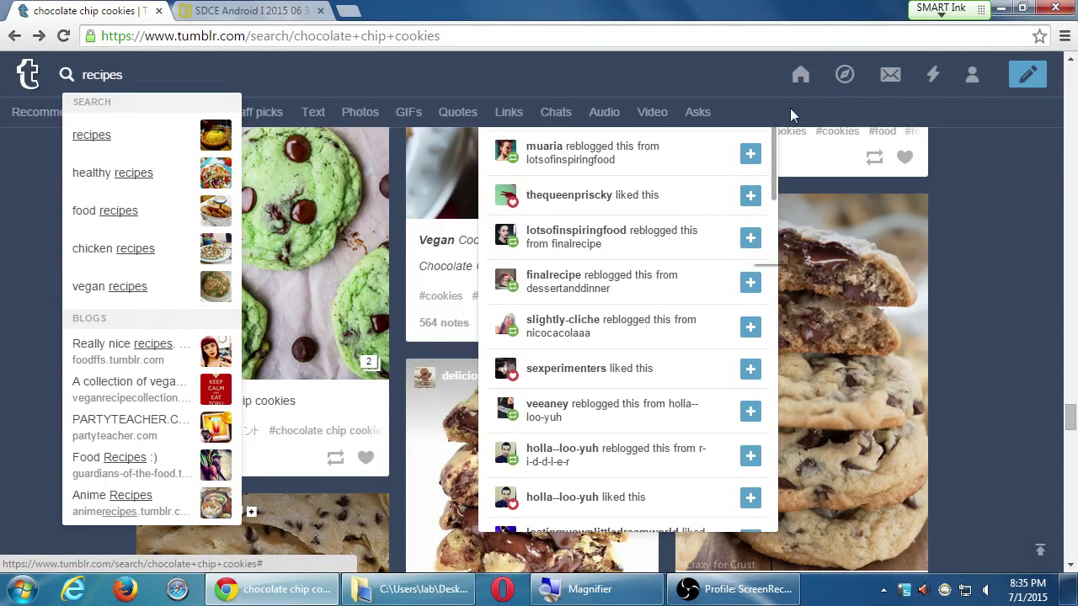
Step: Return to the dashboard, scroll through its food posts, then open the Trending explore page
click(799, 81)
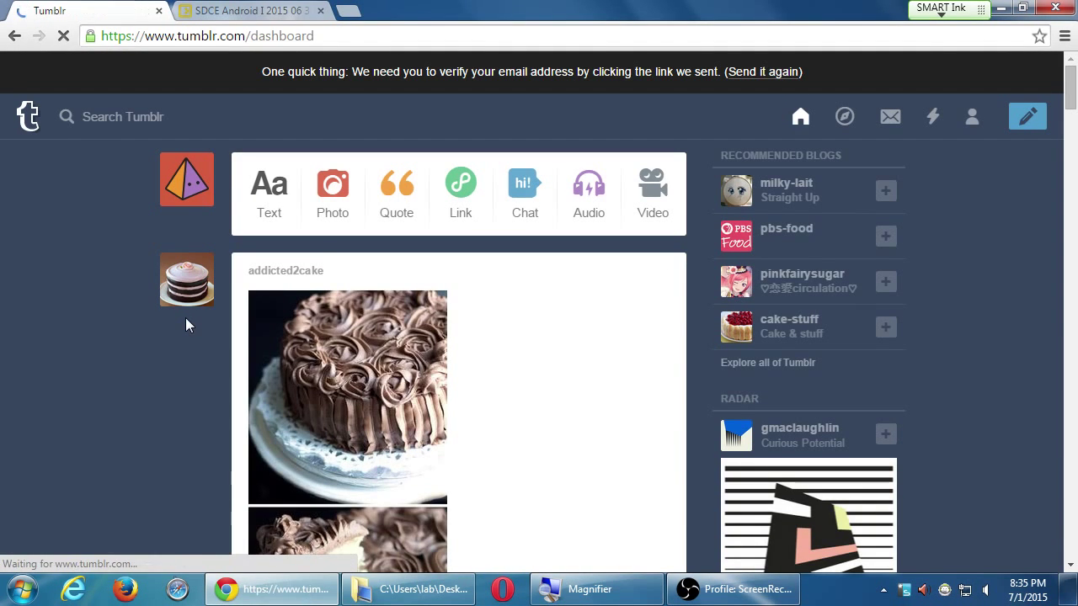
scroll(106, 349, down, 3)
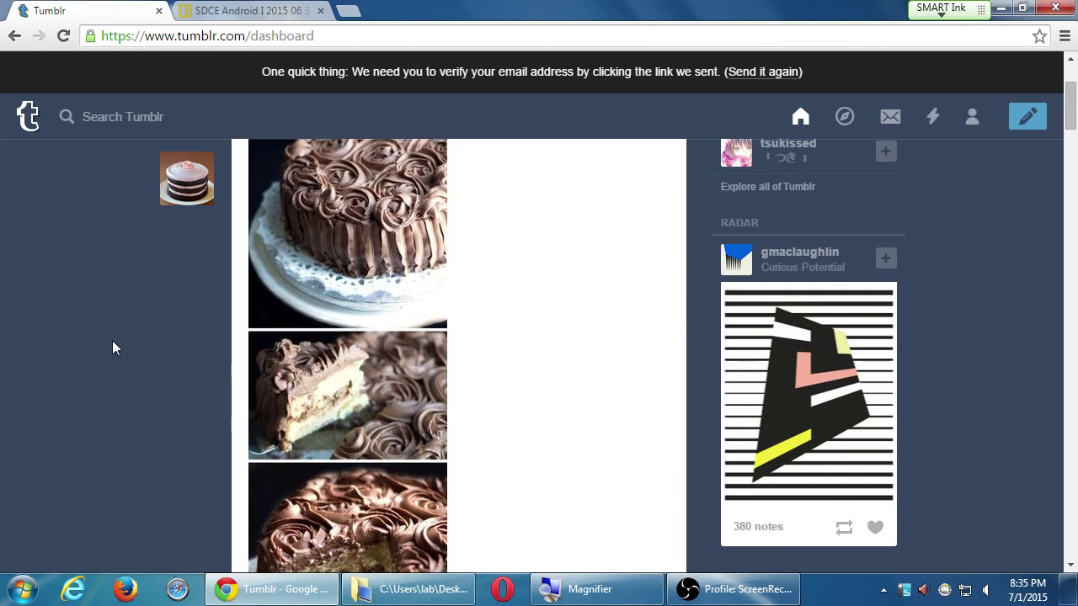
scroll(114, 342, down, 3)
scroll(112, 340, down, 10)
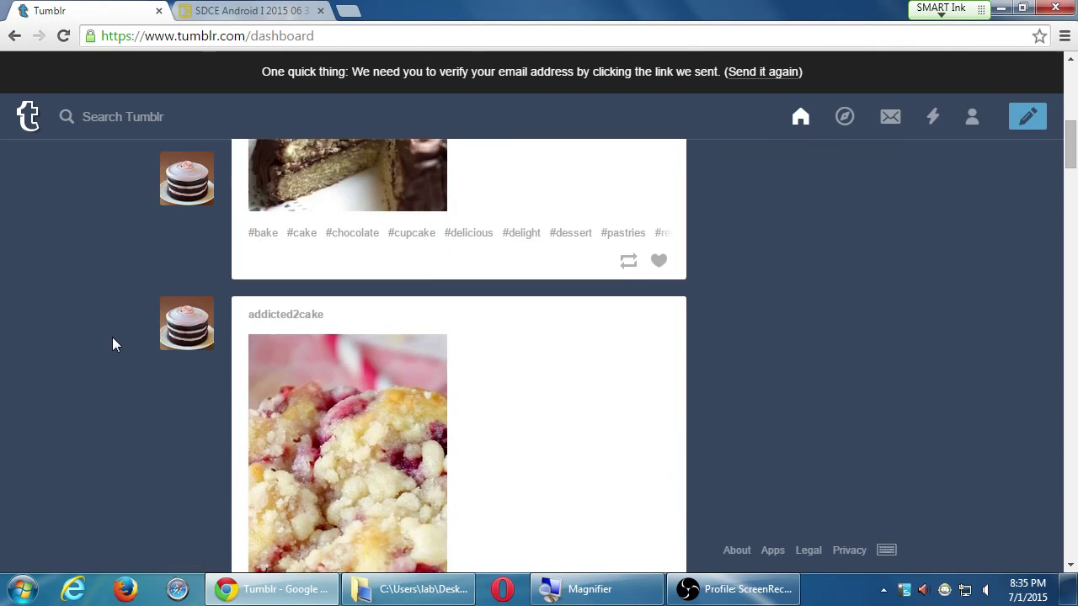
scroll(99, 355, down, 15)
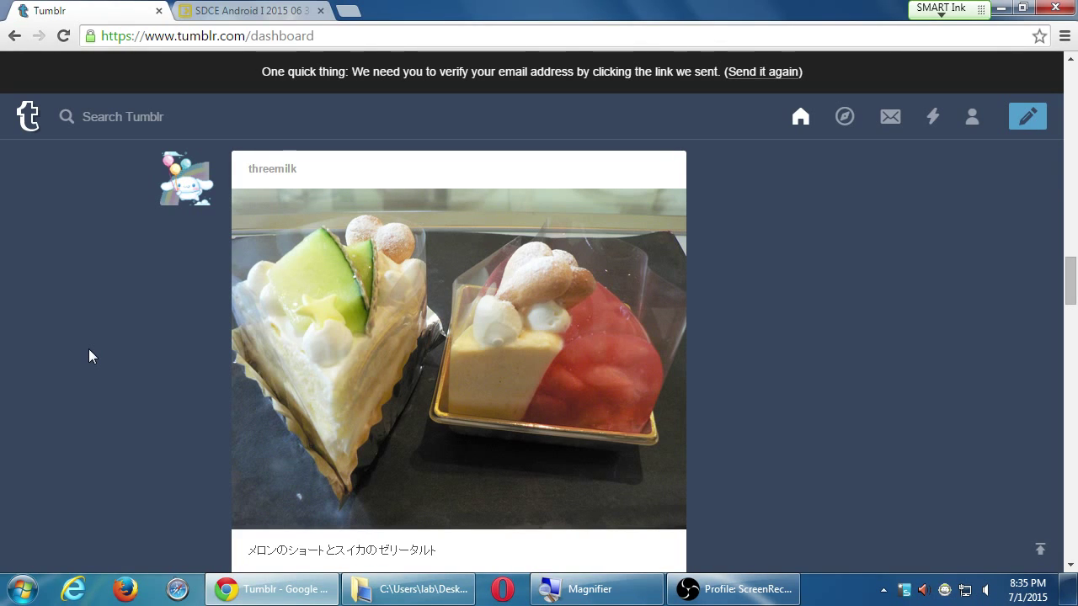
scroll(72, 468, down, 5)
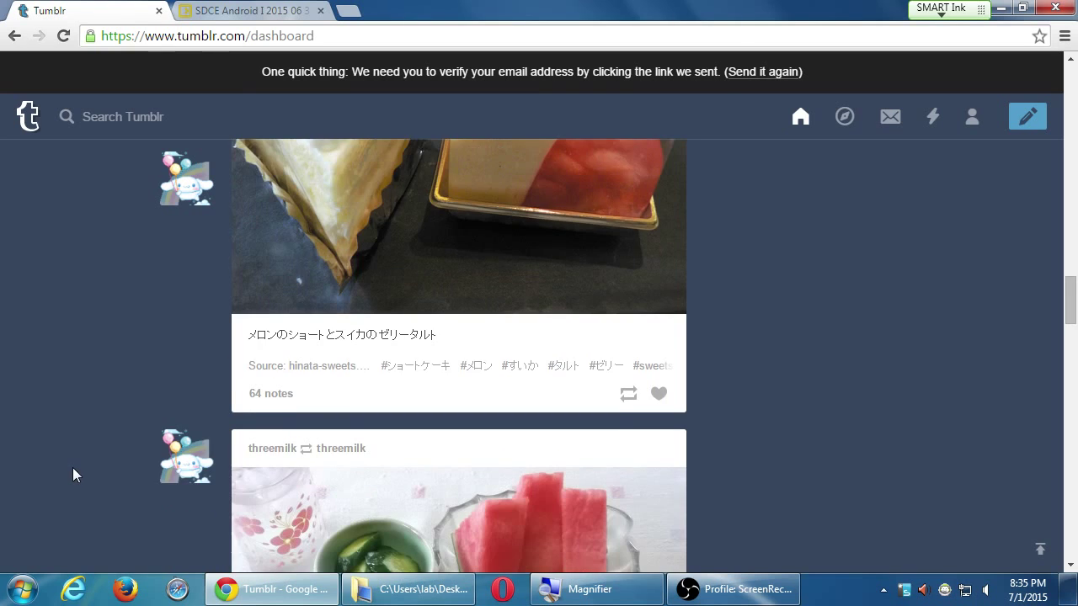
scroll(72, 476, up, 1)
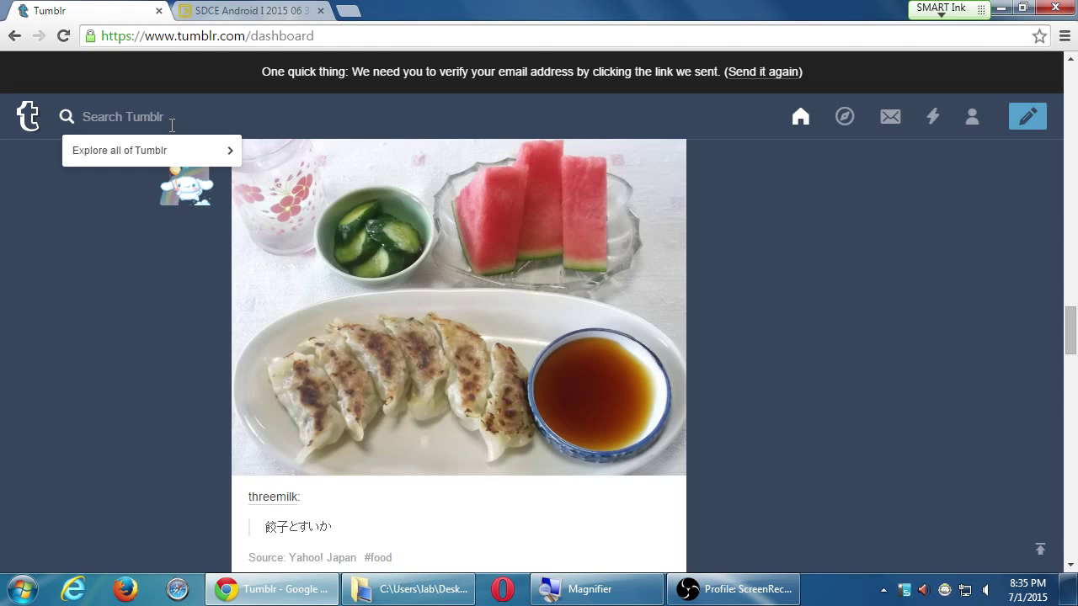
click(172, 160)
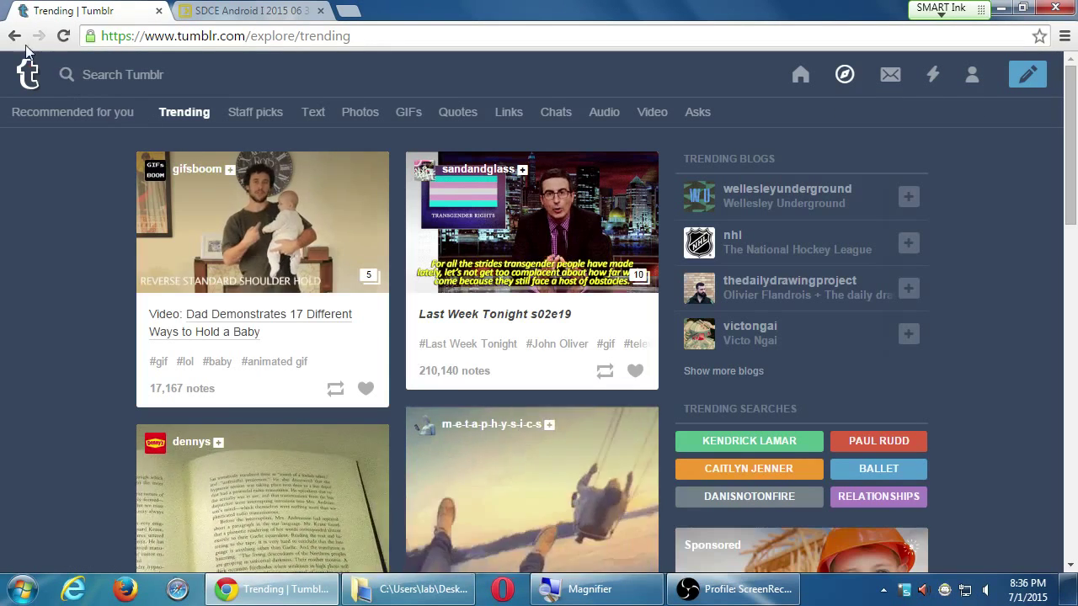
Step: Go back to the dashboard, return to Trending, and scroll down to the dennys post
click(14, 36)
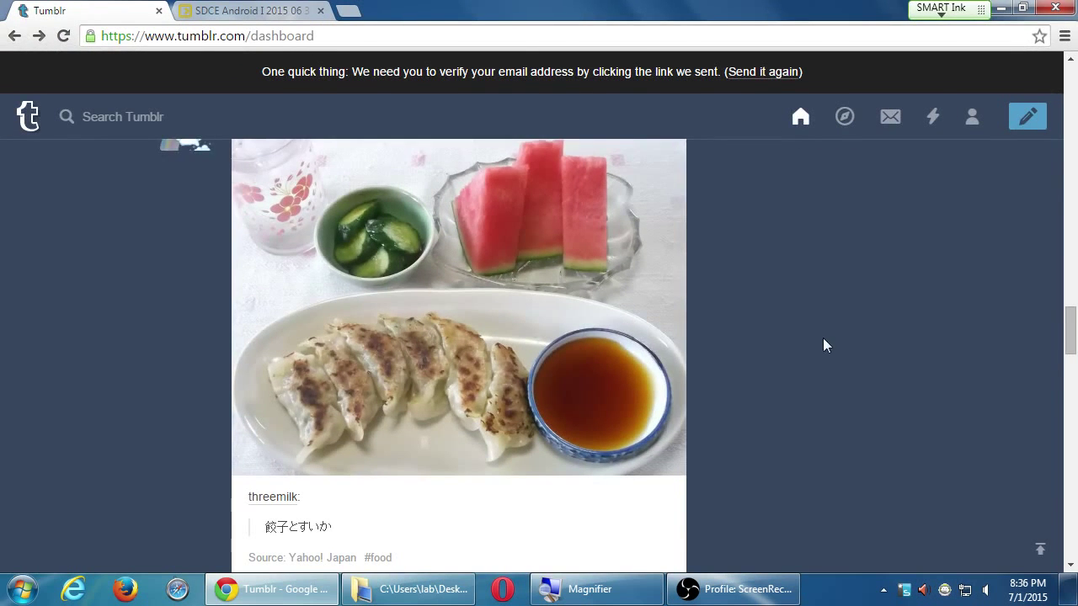
scroll(569, 586, up, 1)
scroll(824, 345, up, 3)
click(844, 114)
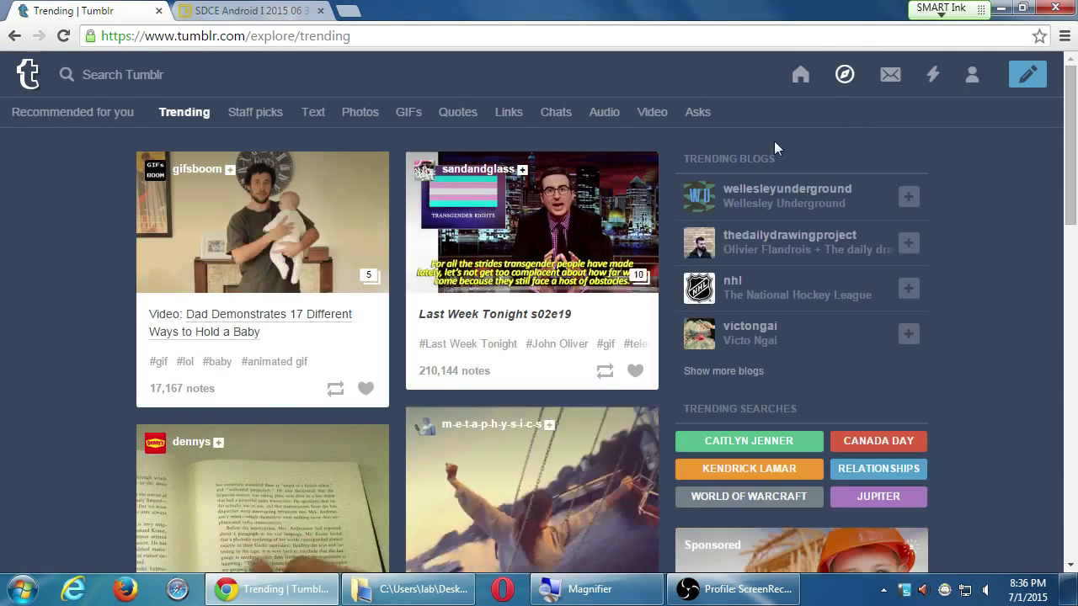
scroll(144, 332, down, 1)
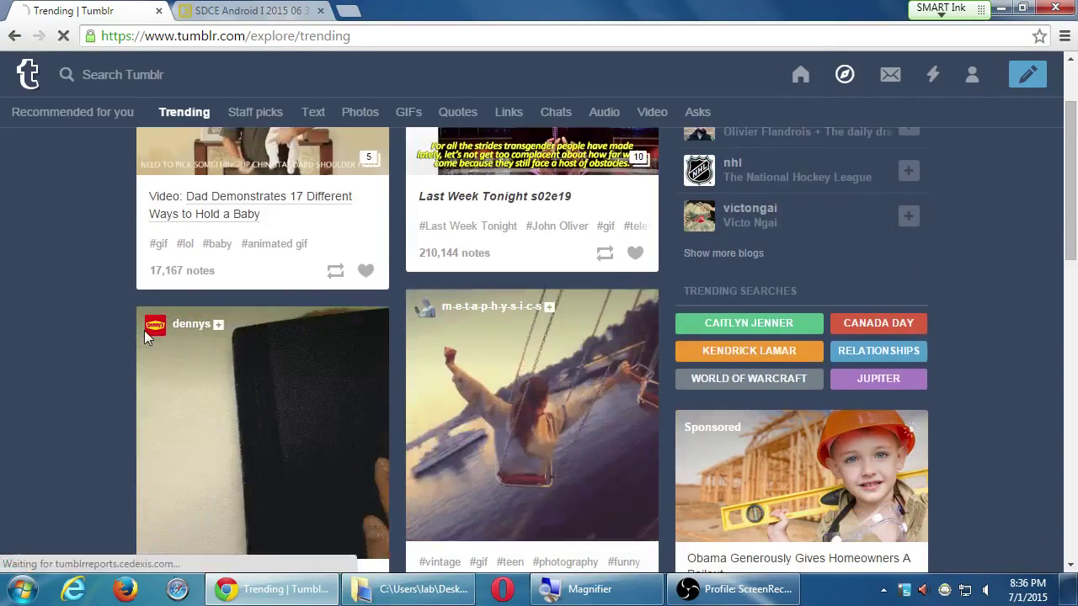
scroll(144, 330, down, 1)
scroll(144, 330, up, 1)
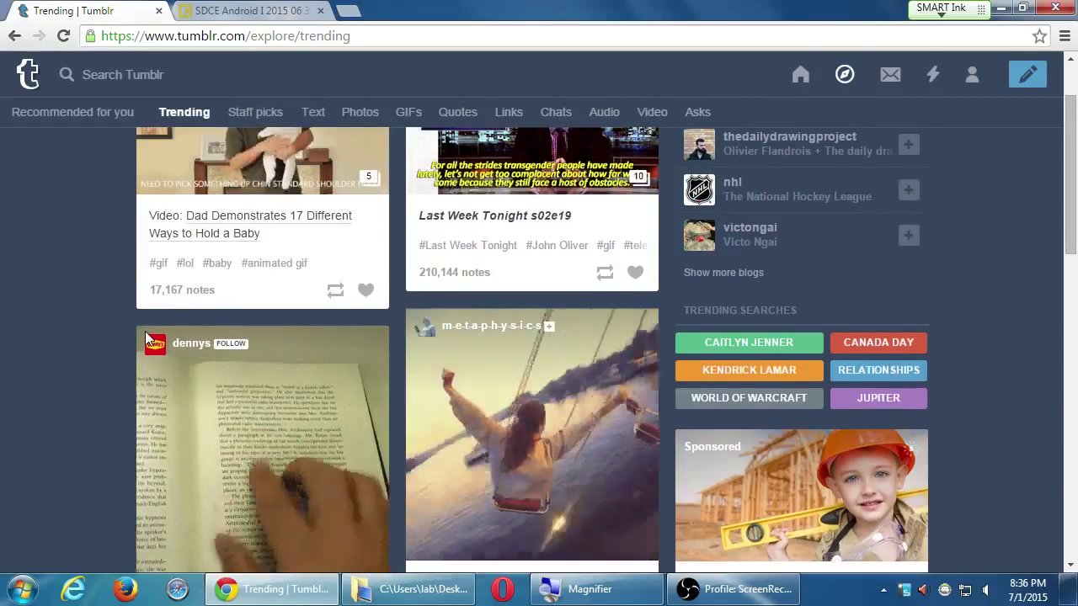
scroll(145, 331, down, 1)
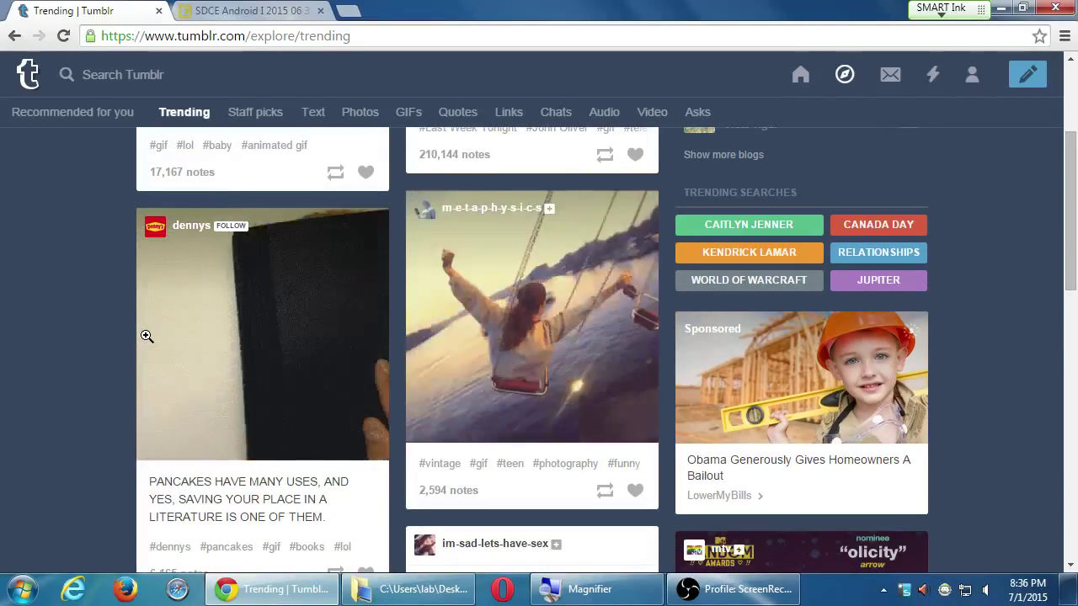
scroll(142, 353, down, 1)
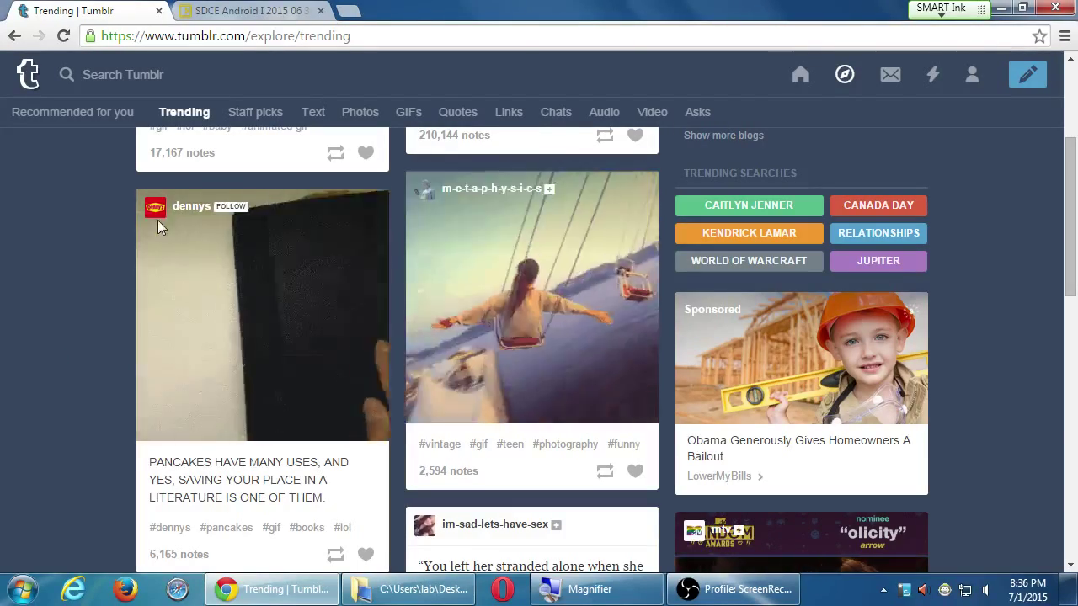
mouse_move(181, 212)
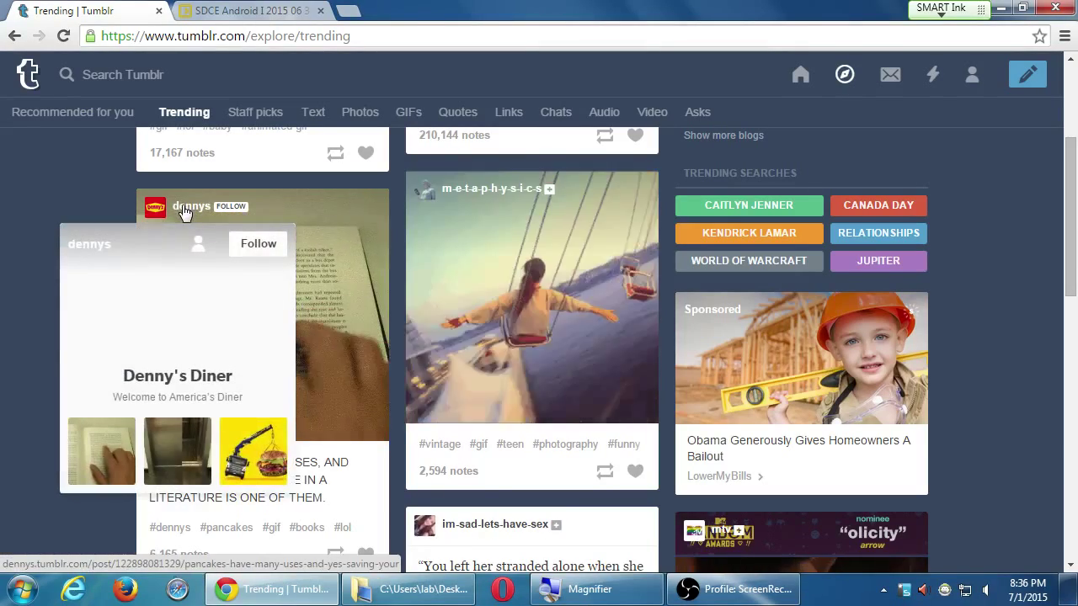
Step: Open the dennys blog preview and load more of its posts
click(181, 209)
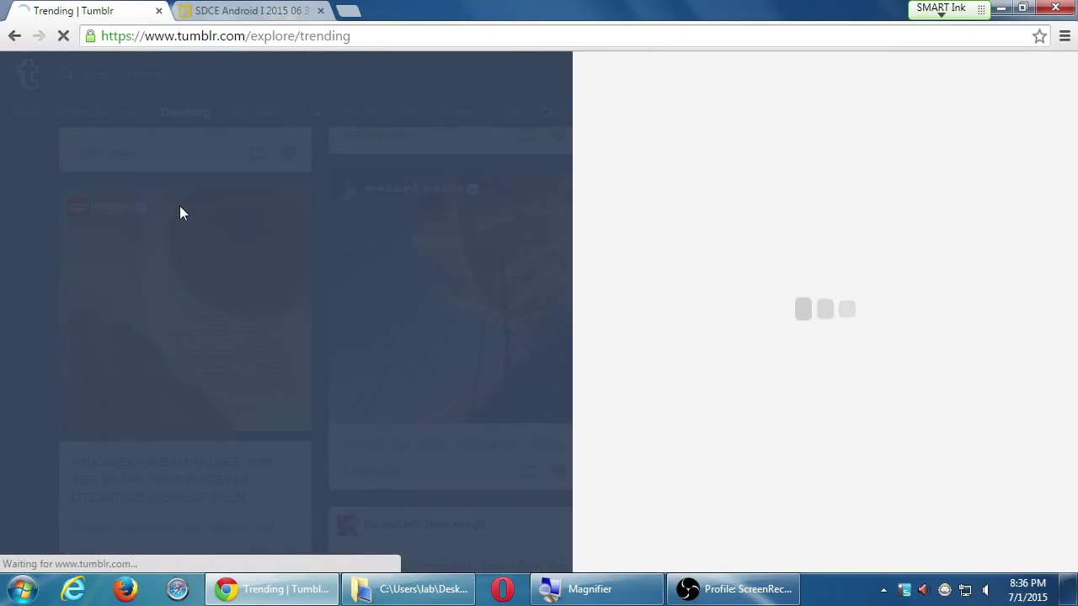
scroll(876, 404, down, 4)
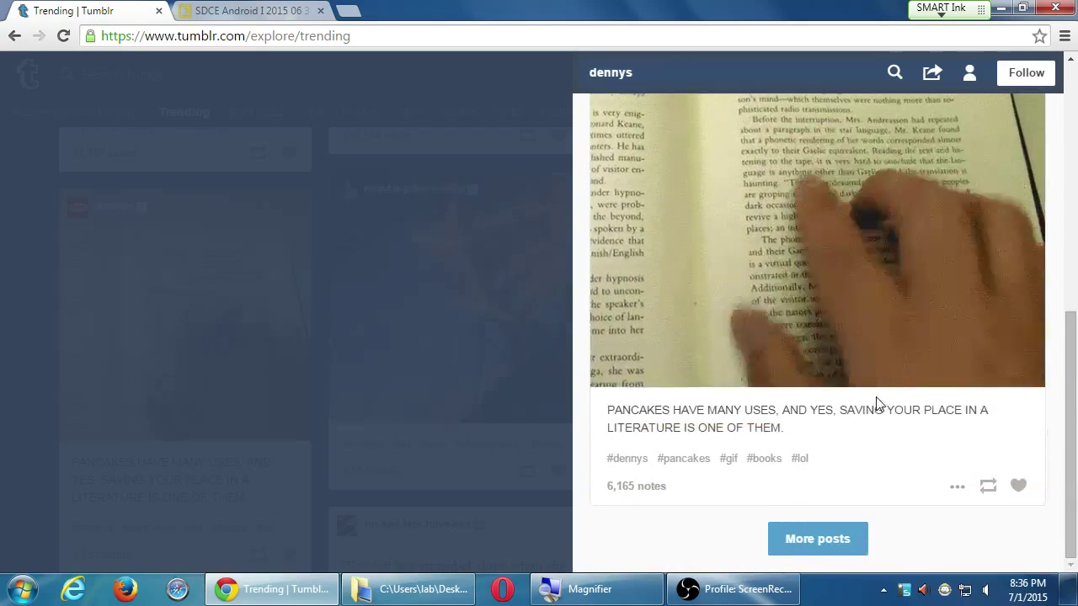
click(828, 530)
scroll(827, 530, down, 7)
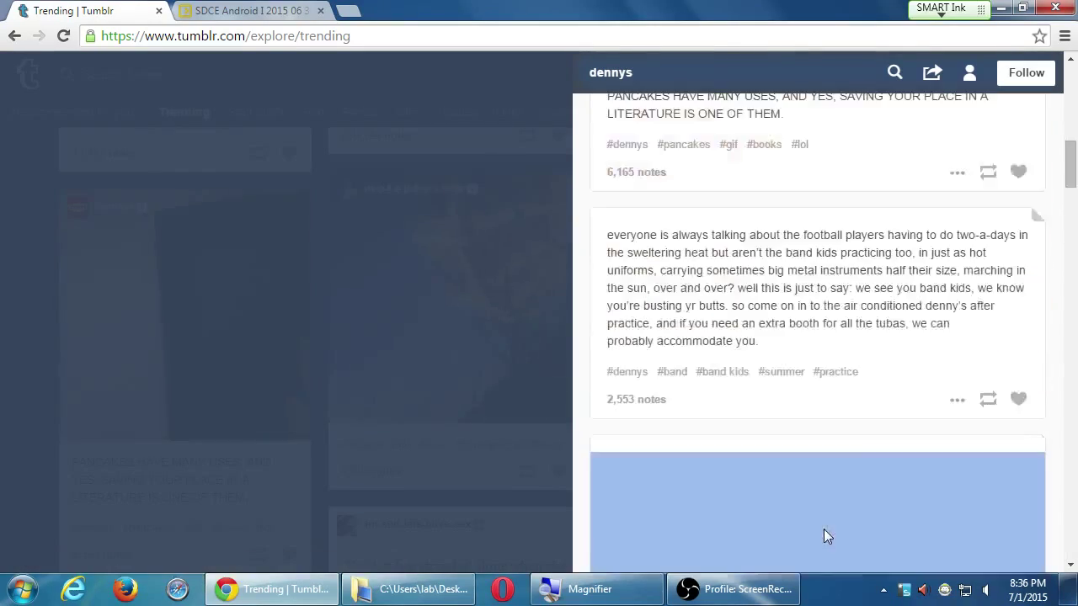
scroll(826, 530, down, 3)
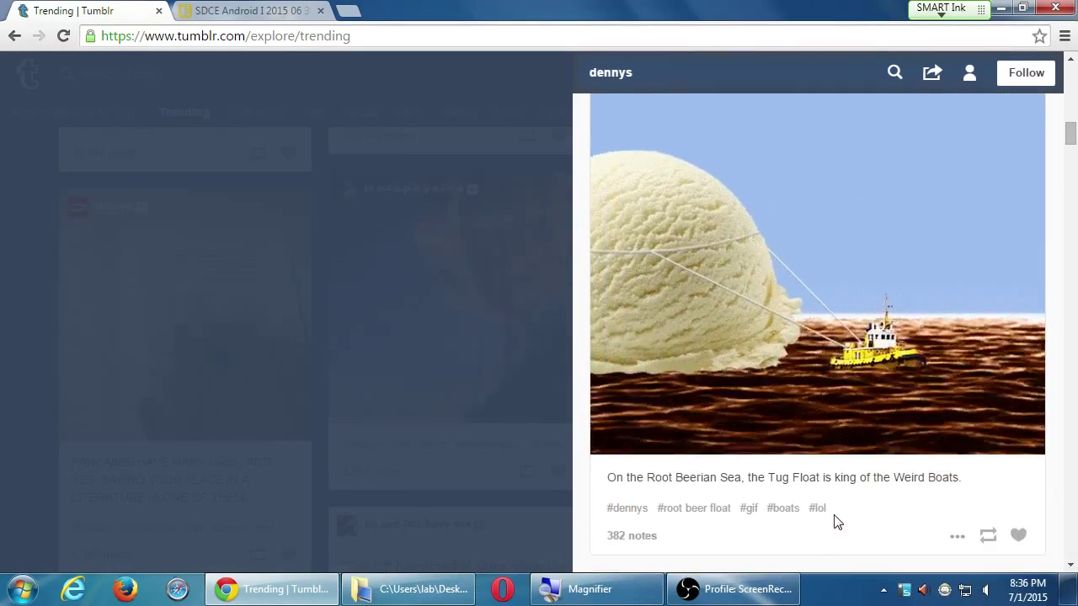
Step: Scroll through the dennys GIF posts to the 2,096-note couch-pancakes GIF and Denny's sign photo
scroll(838, 518, down, 5)
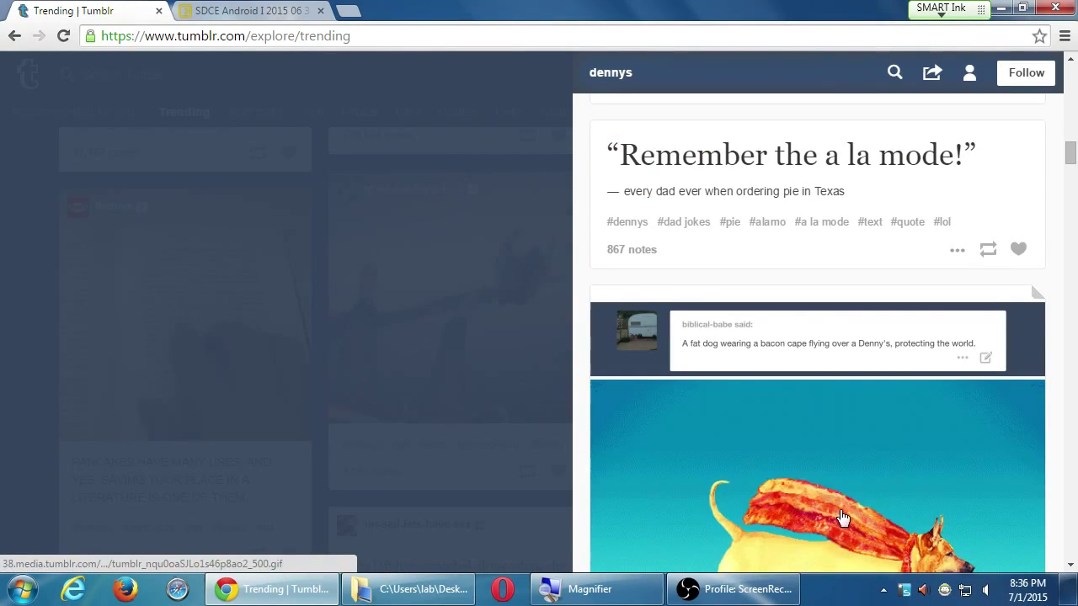
scroll(842, 518, down, 3)
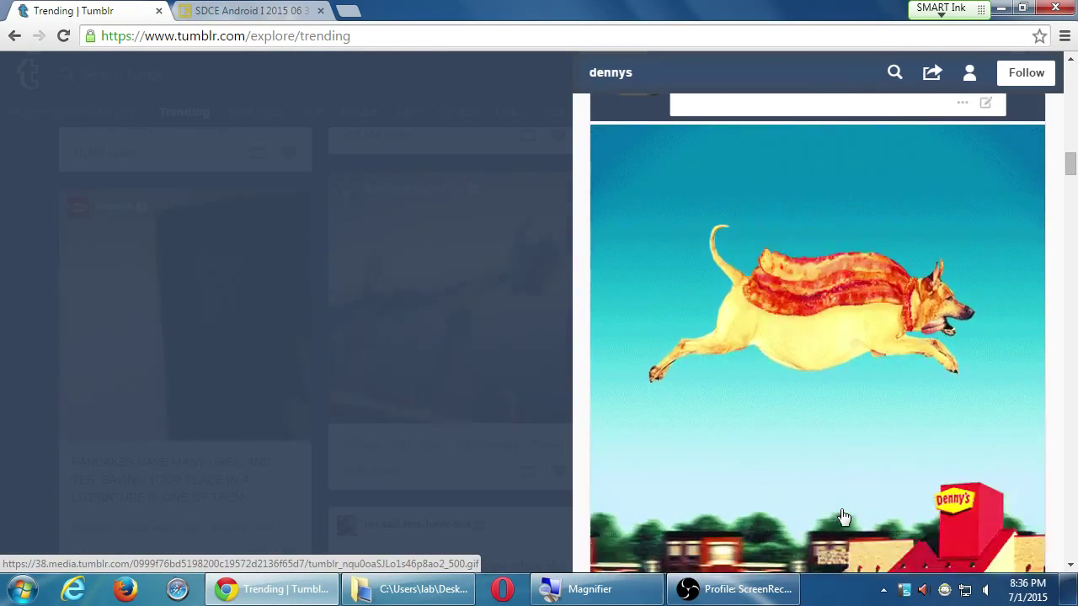
scroll(844, 517, down, 10)
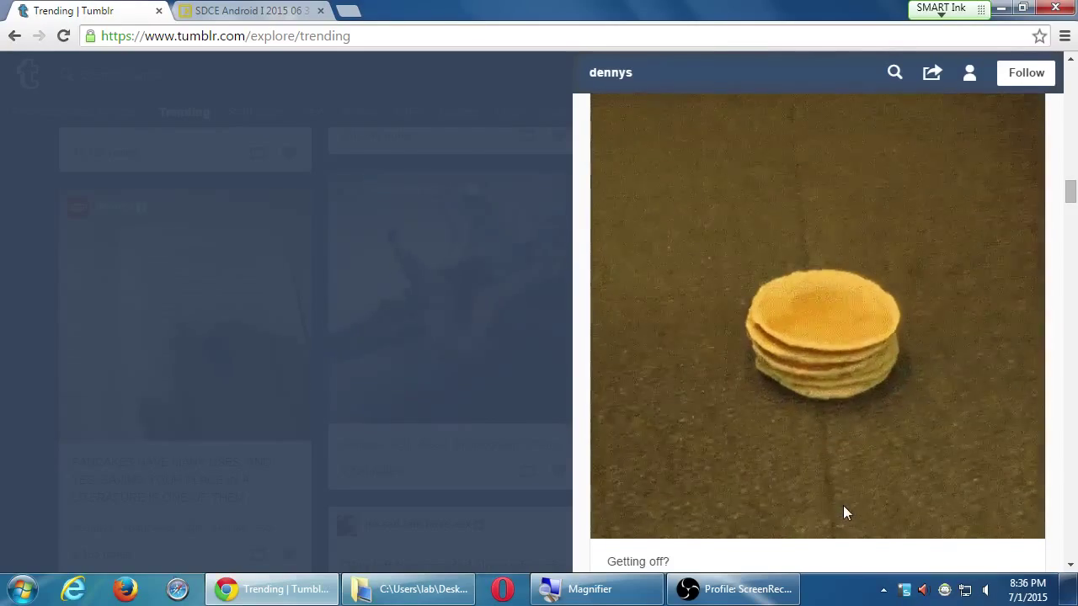
scroll(844, 512, down, 5)
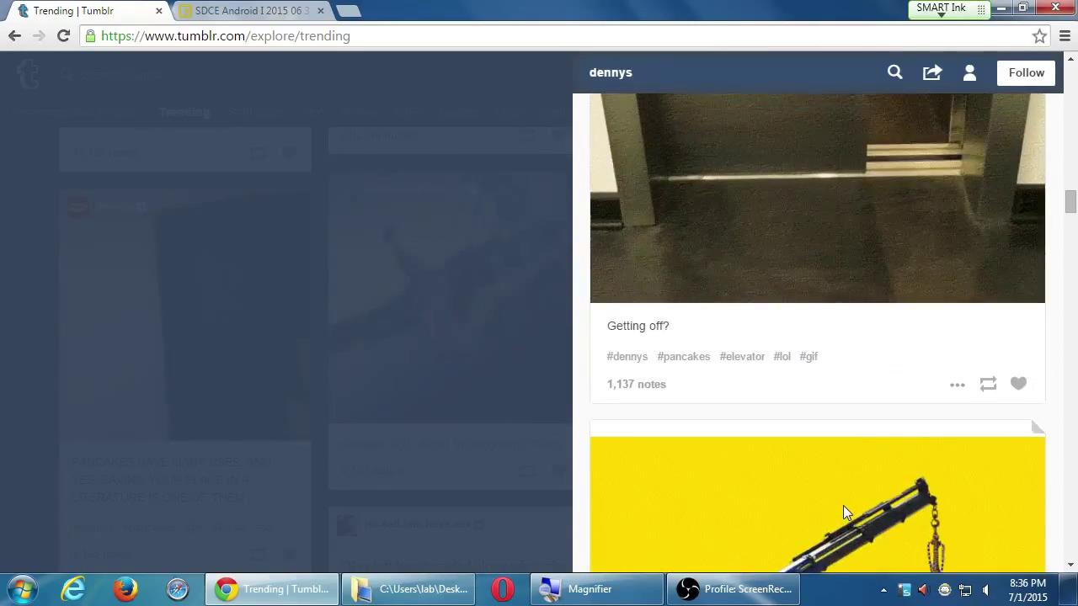
scroll(847, 512, down, 3)
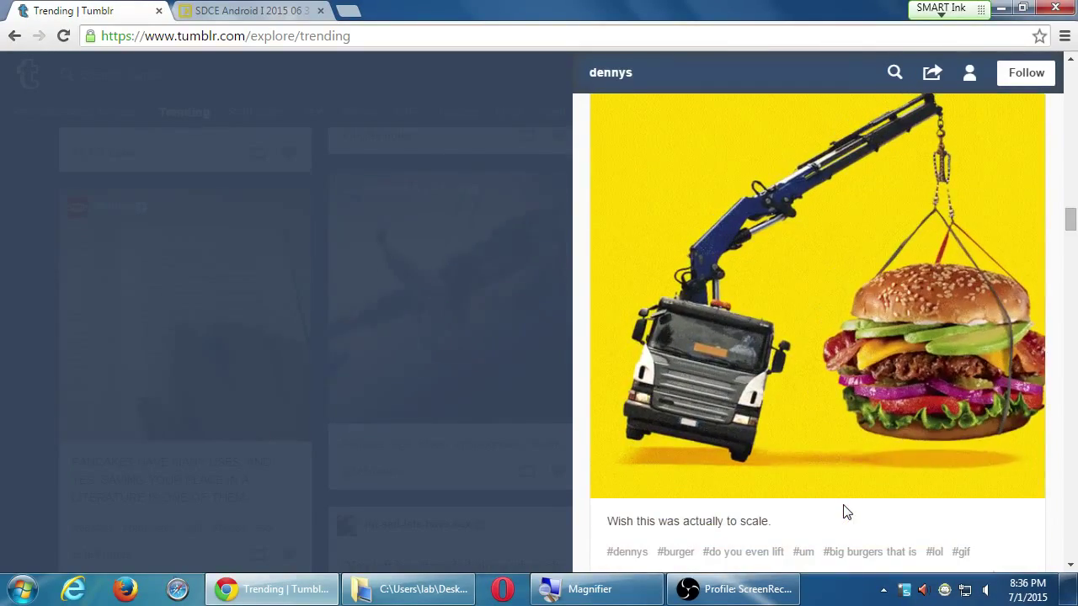
scroll(846, 511, down, 10)
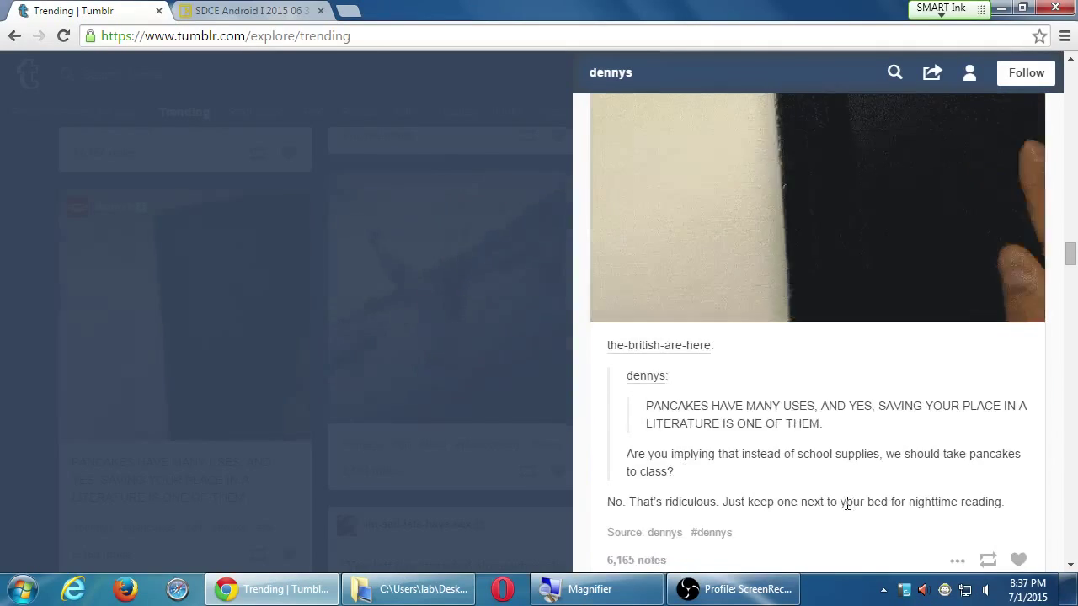
scroll(846, 504, down, 7)
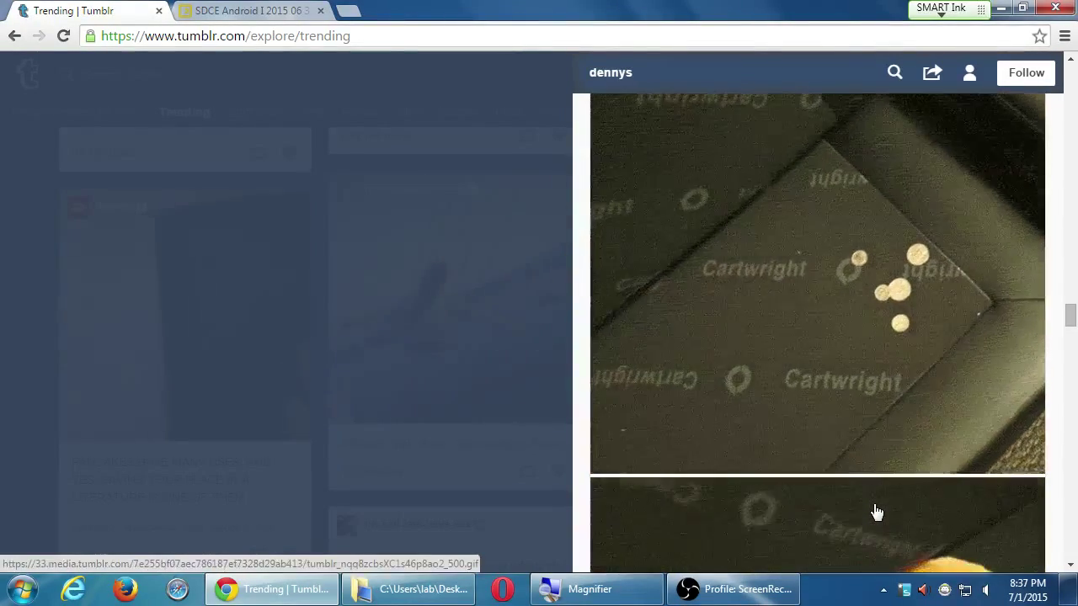
scroll(874, 511, down, 2)
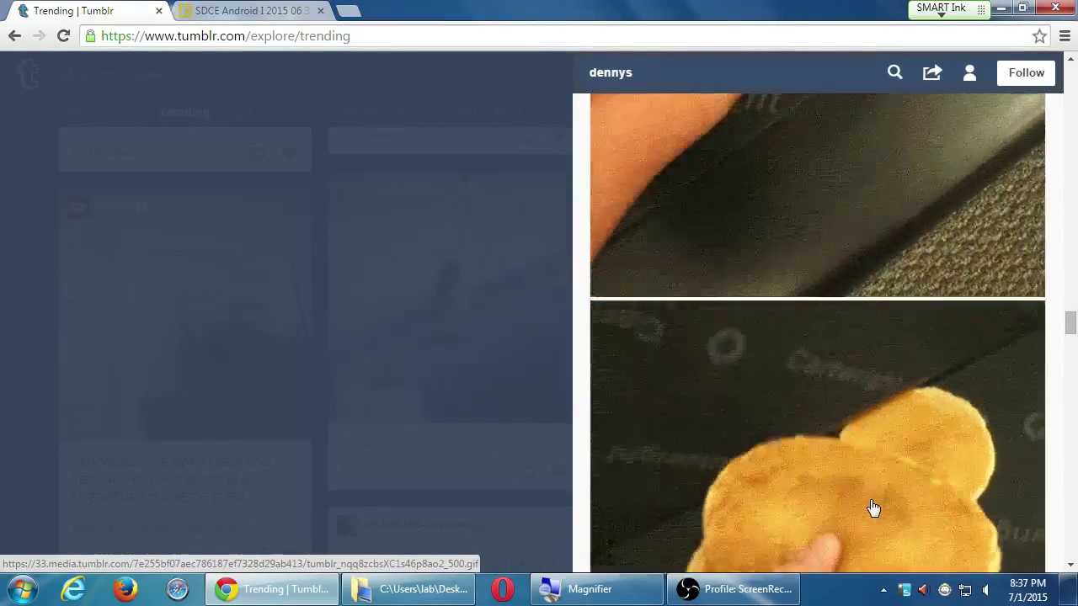
scroll(873, 509, down, 2)
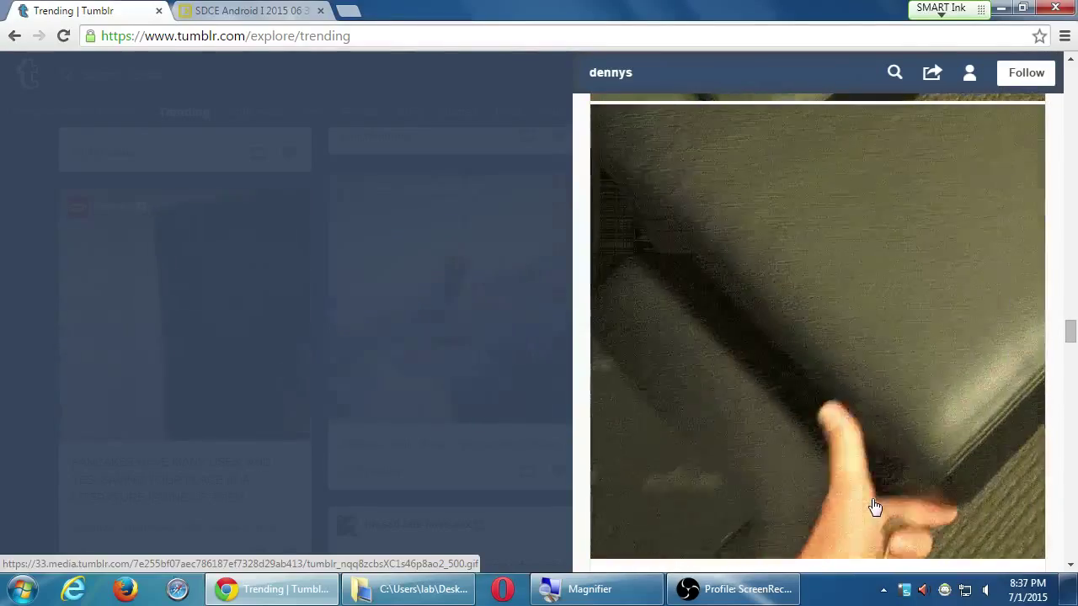
scroll(874, 505, down, 3)
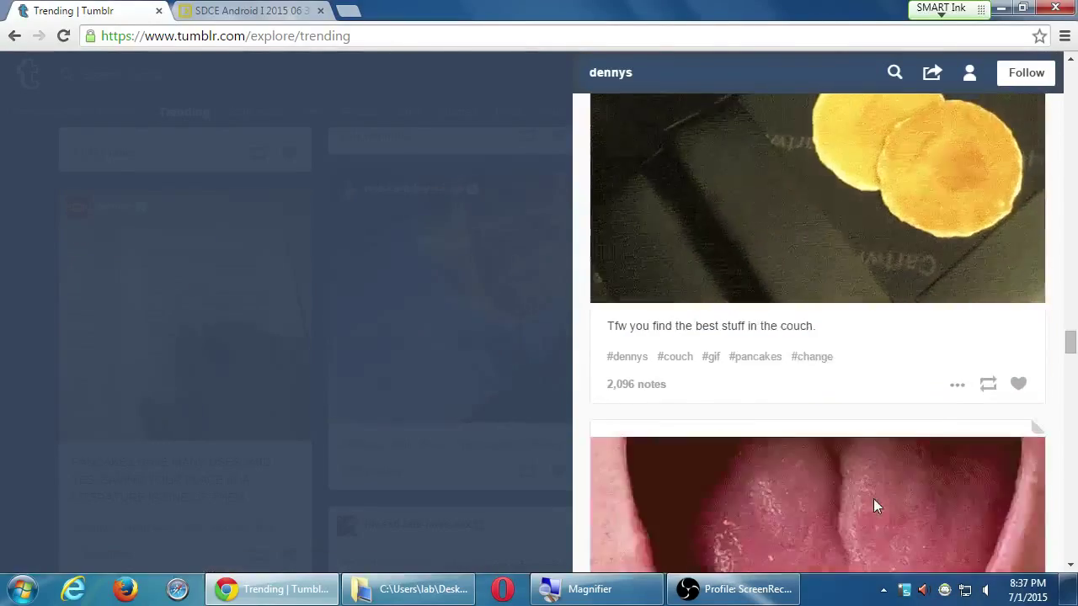
scroll(873, 499, down, 12)
scroll(874, 498, up, 1)
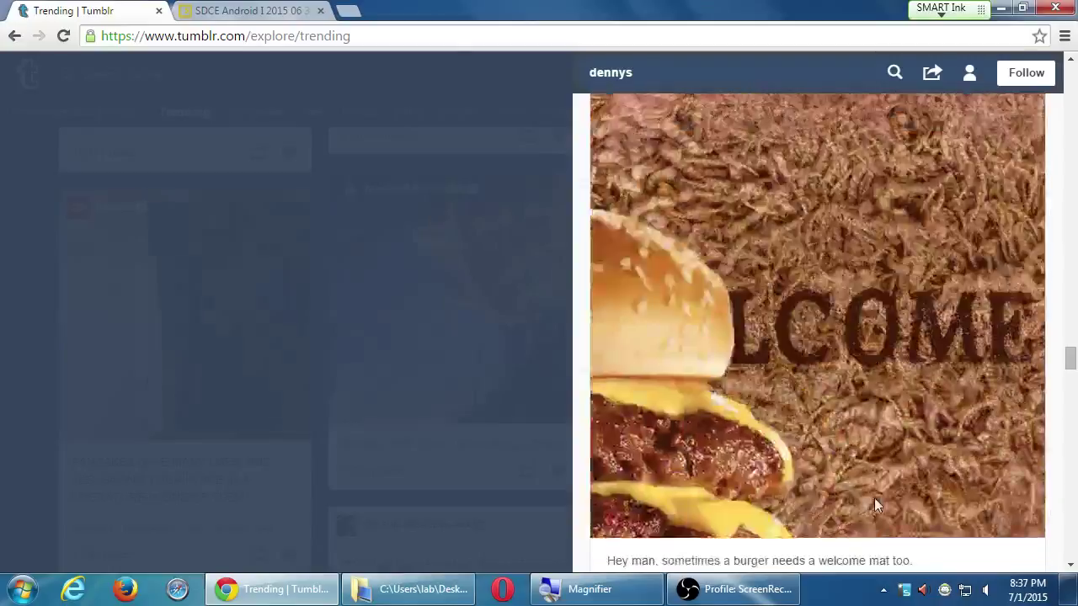
scroll(874, 498, down, 7)
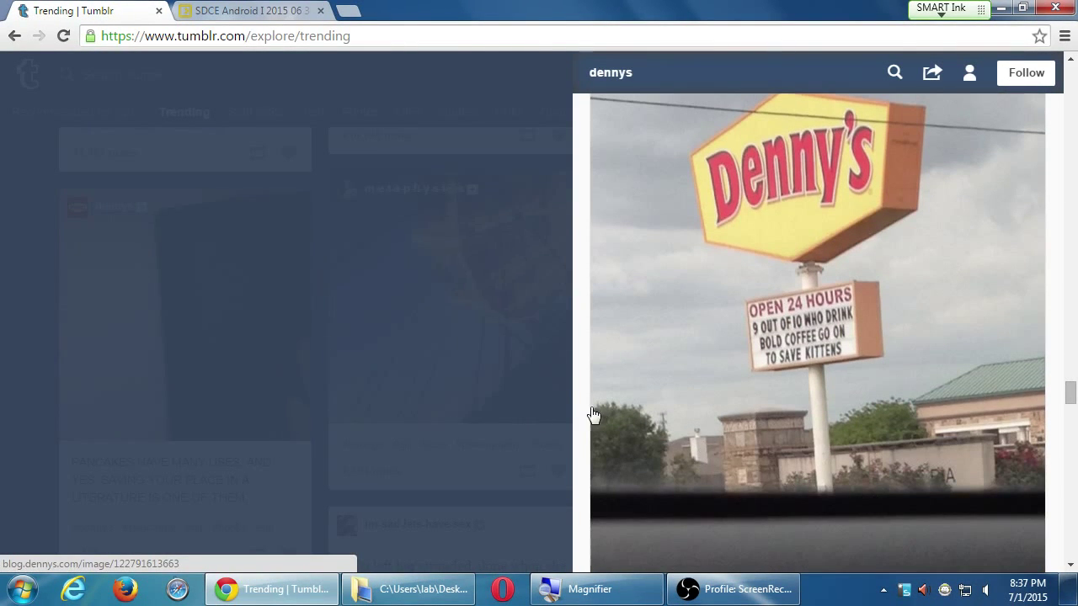
Step: Close the dennys panel and scroll Trending down to the 1,851-note vacuuming GIF and Van Gogh quote
click(502, 326)
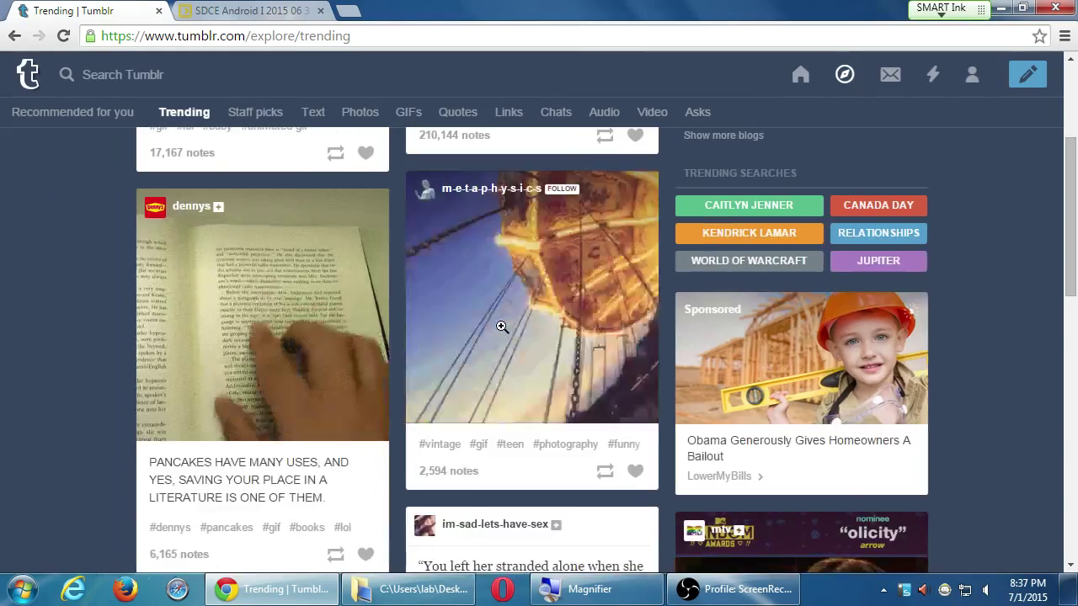
scroll(481, 435, down, 1)
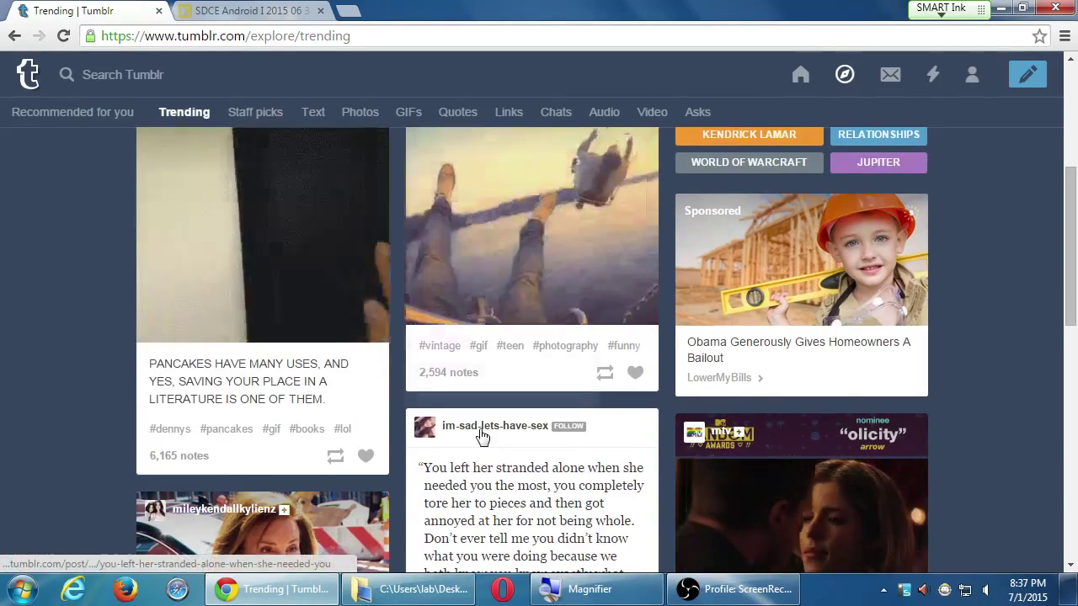
scroll(482, 435, up, 1)
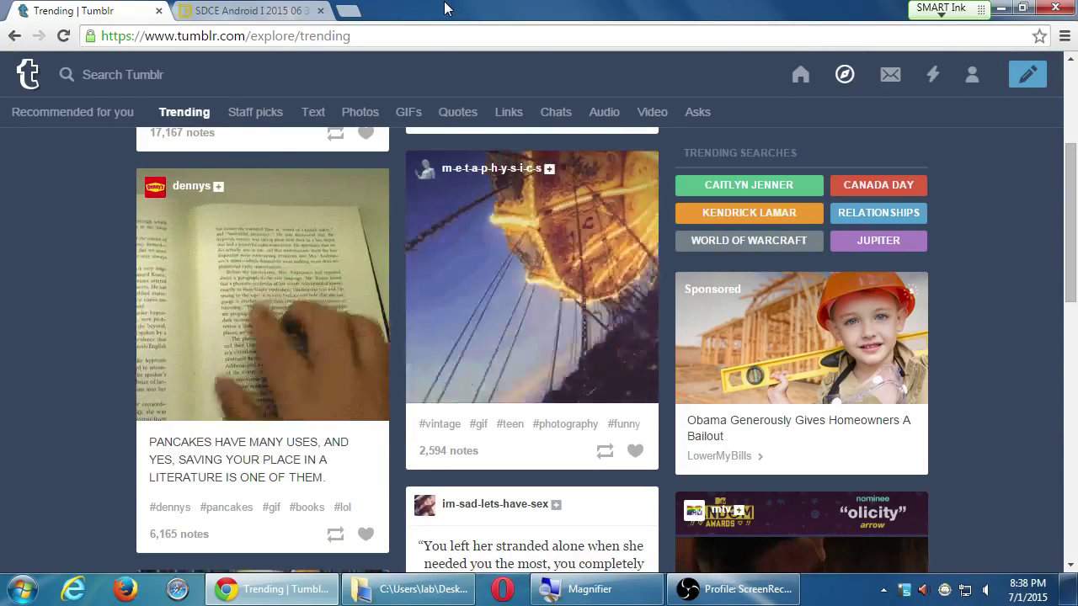
scroll(253, 416, down, 3)
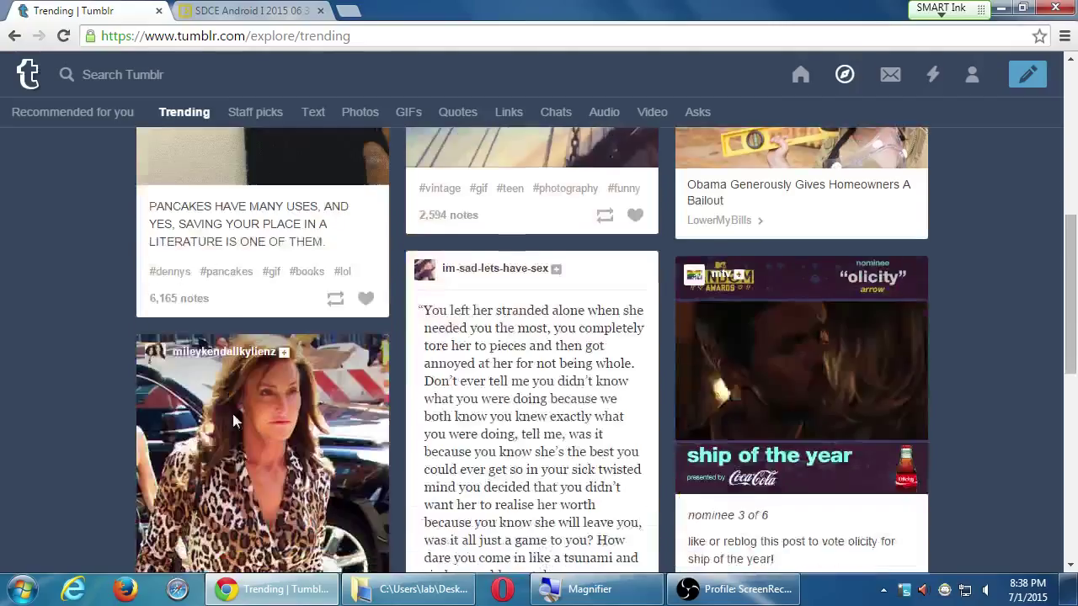
scroll(234, 413, down, 2)
scroll(113, 375, down, 3)
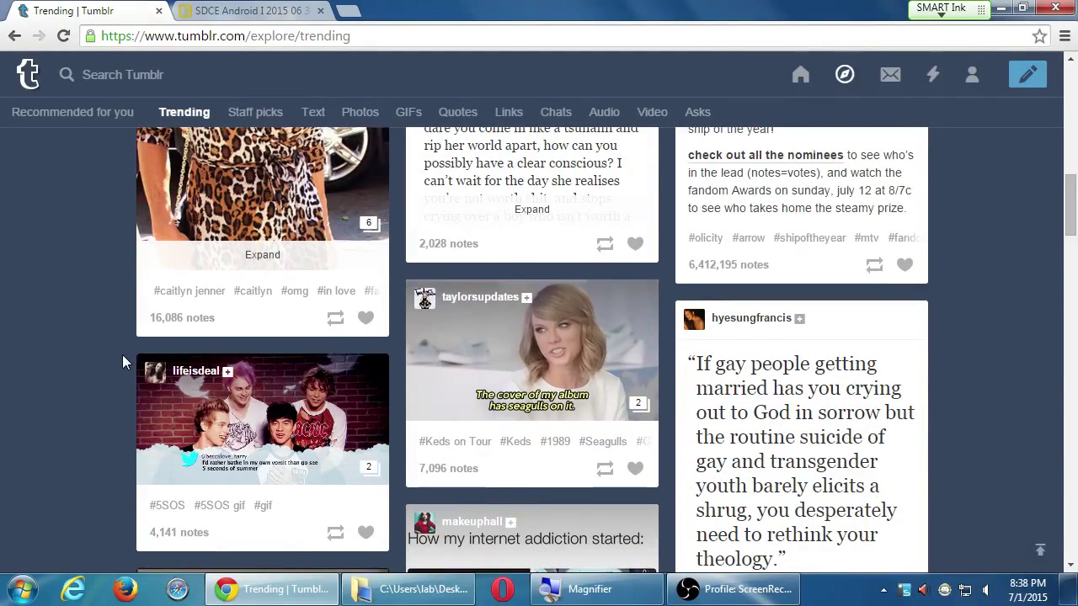
scroll(125, 351, down, 3)
scroll(124, 351, down, 1)
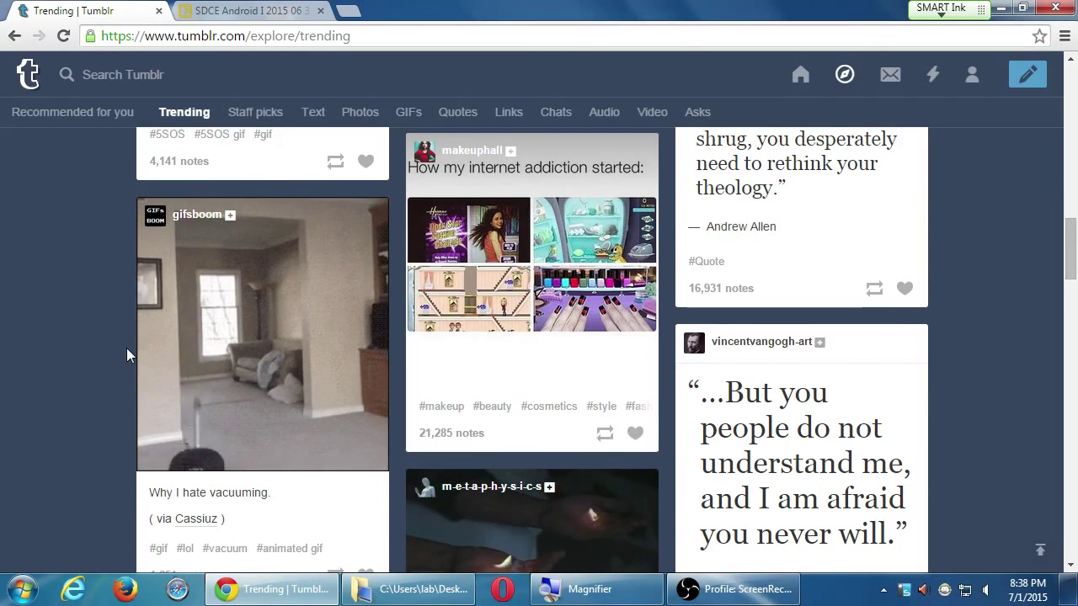
scroll(126, 355, down, 3)
scroll(126, 355, down, 2)
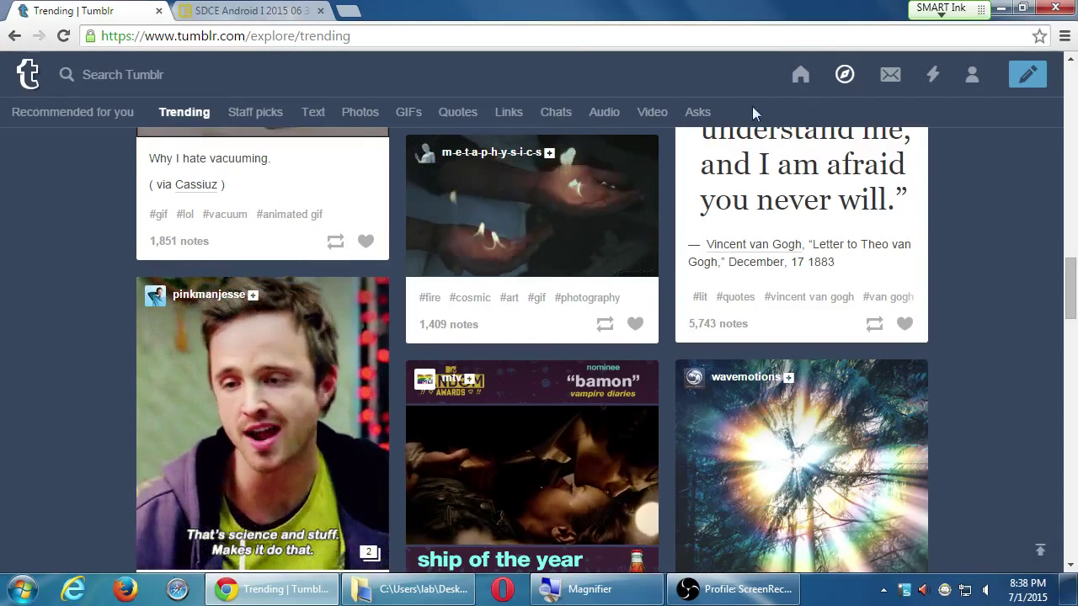
Step: Return to the dashboard and open cutedessert from Recommended Blogs
click(799, 74)
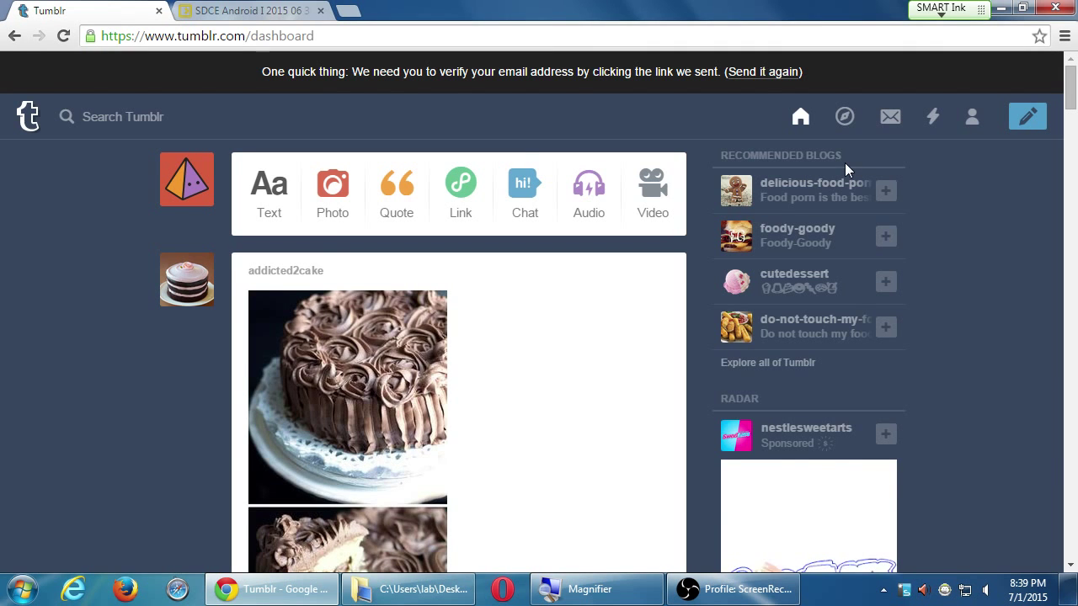
click(794, 273)
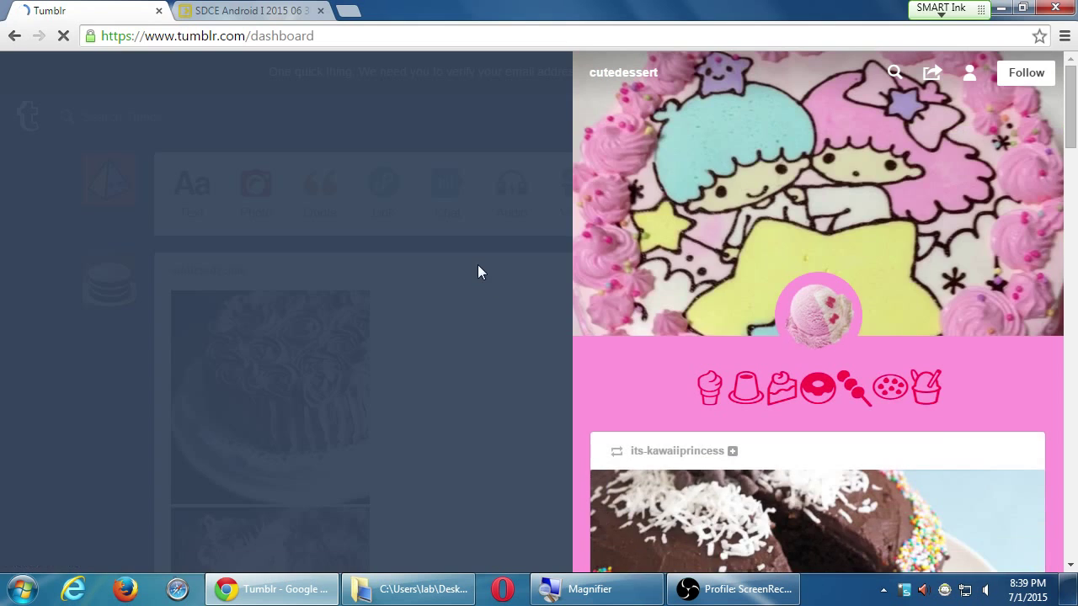
Step: Close the cutedessert preview to reveal addicted2cake's chocolate rose-frosted cake post
click(479, 266)
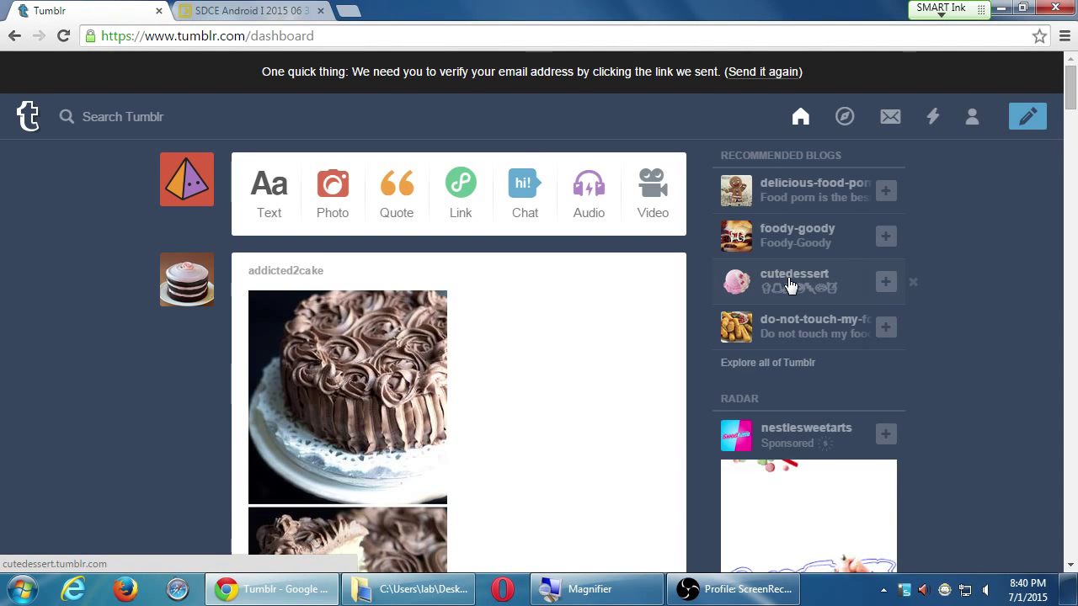
Step: Scroll the dashboard down to addicted2cake's raspberry crumb muffin post tagged #bake, #cake and #dessert
scroll(714, 404, down, 5)
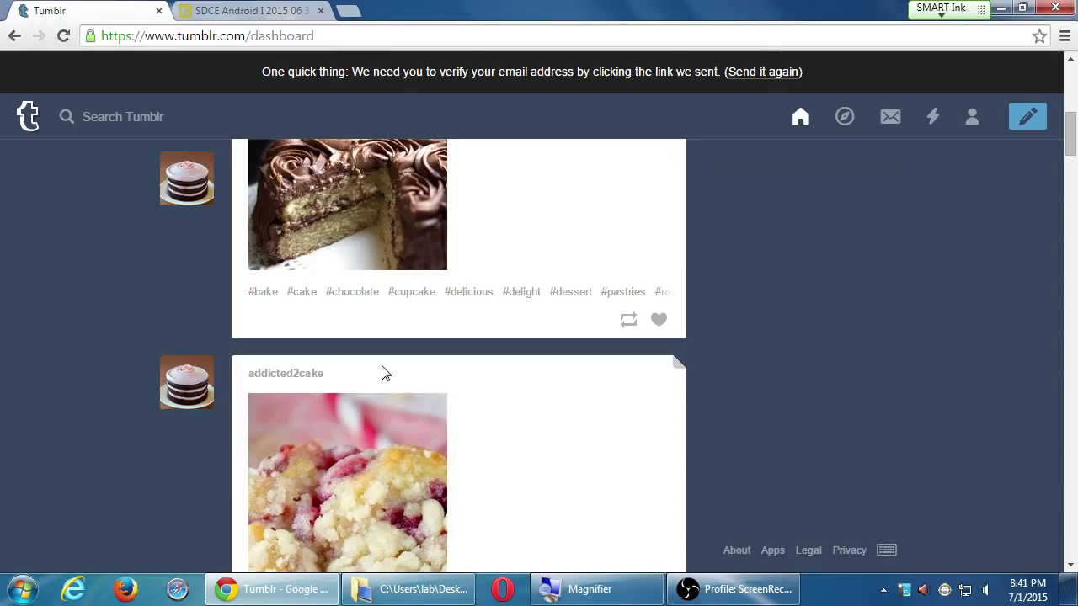
scroll(365, 341, up, 2)
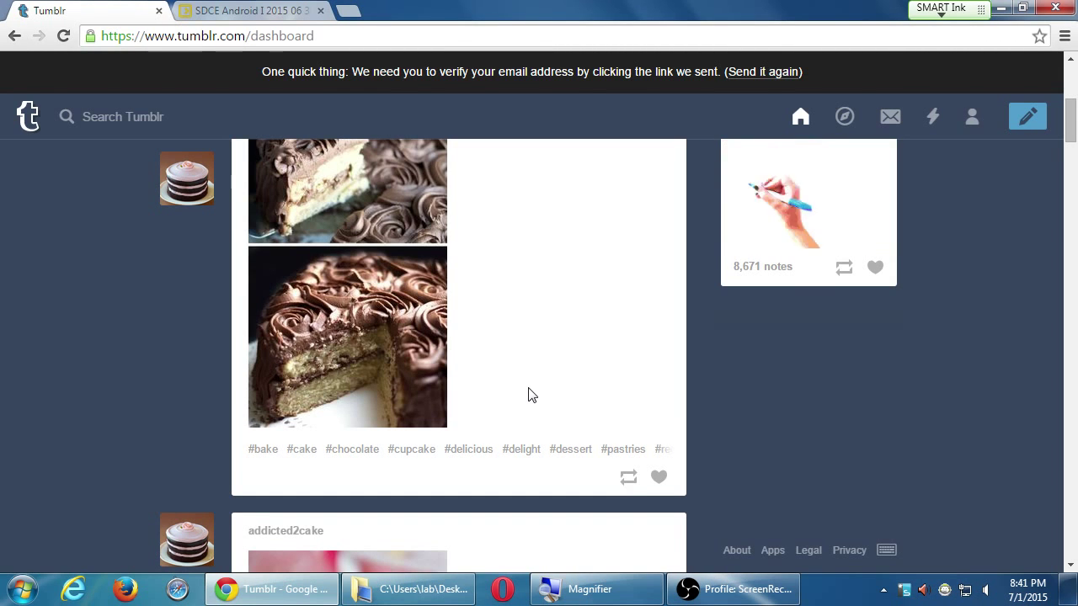
scroll(690, 354, down, 5)
scroll(704, 348, down, 1)
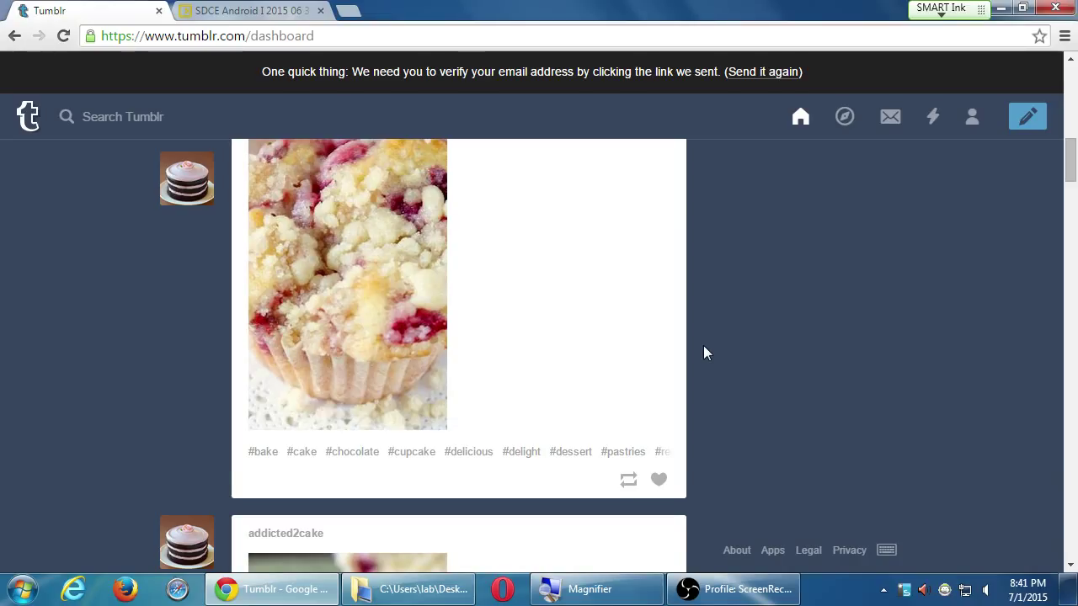
Step: Return to Trending and browse down to the pancakes-bookmark GIF and MTV olicity voting posts
click(845, 118)
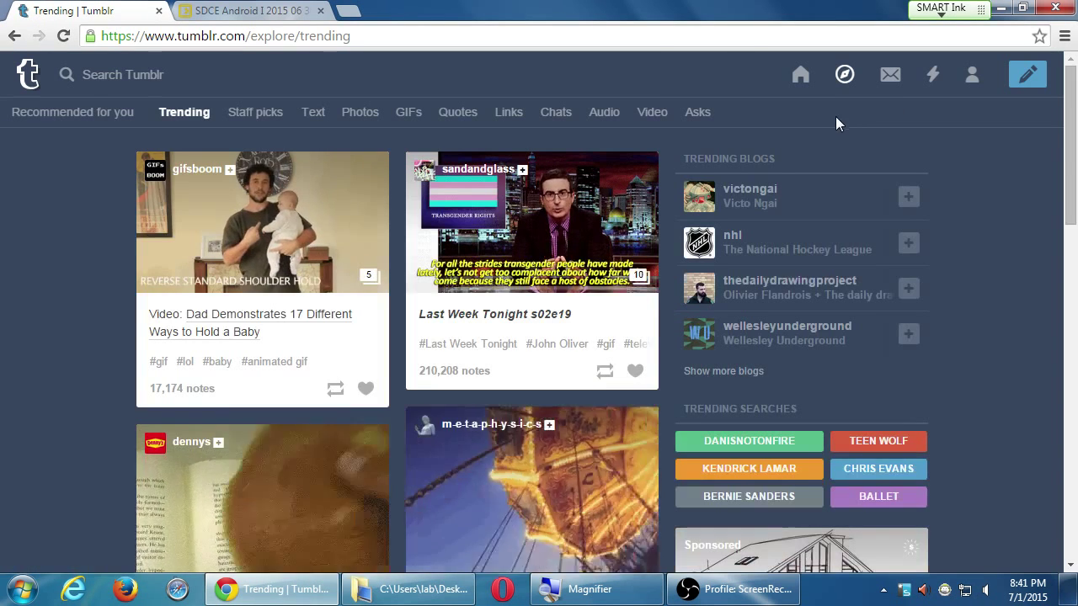
scroll(555, 299, down, 3)
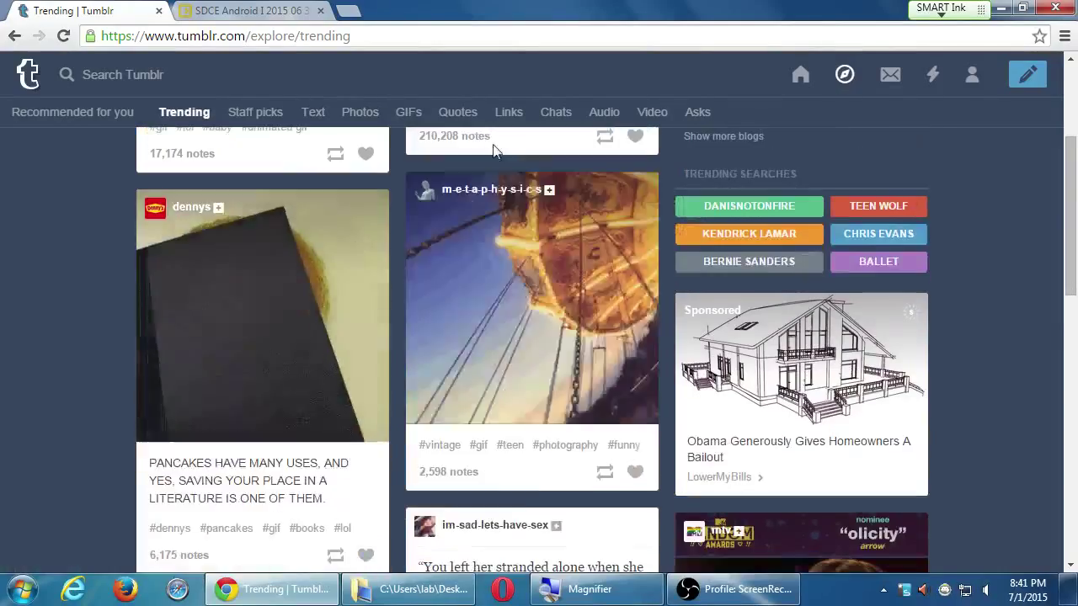
scroll(244, 329, down, 2)
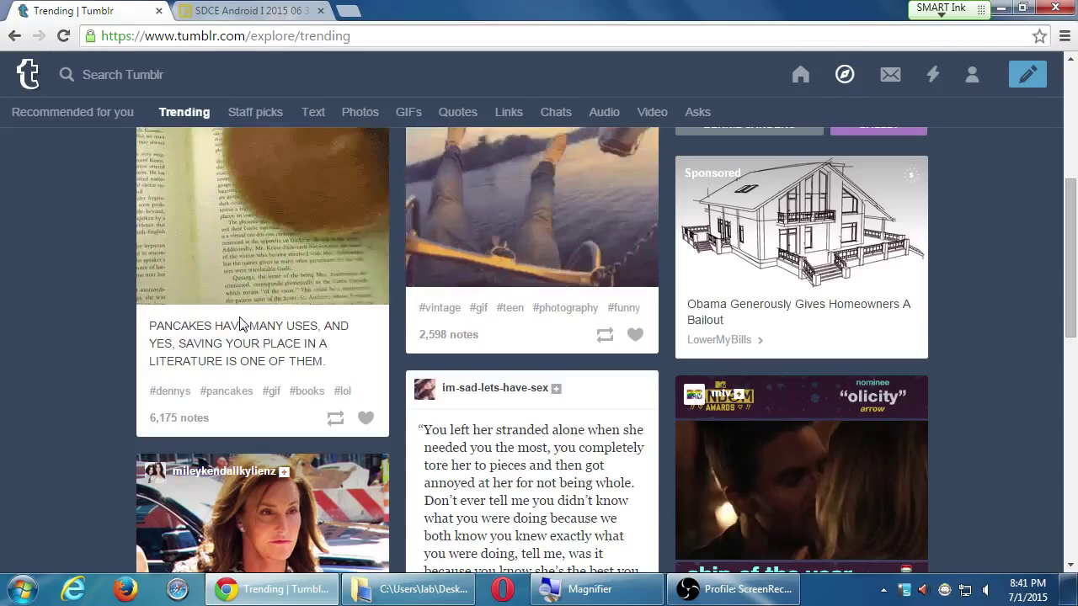
scroll(441, 396, up, 4)
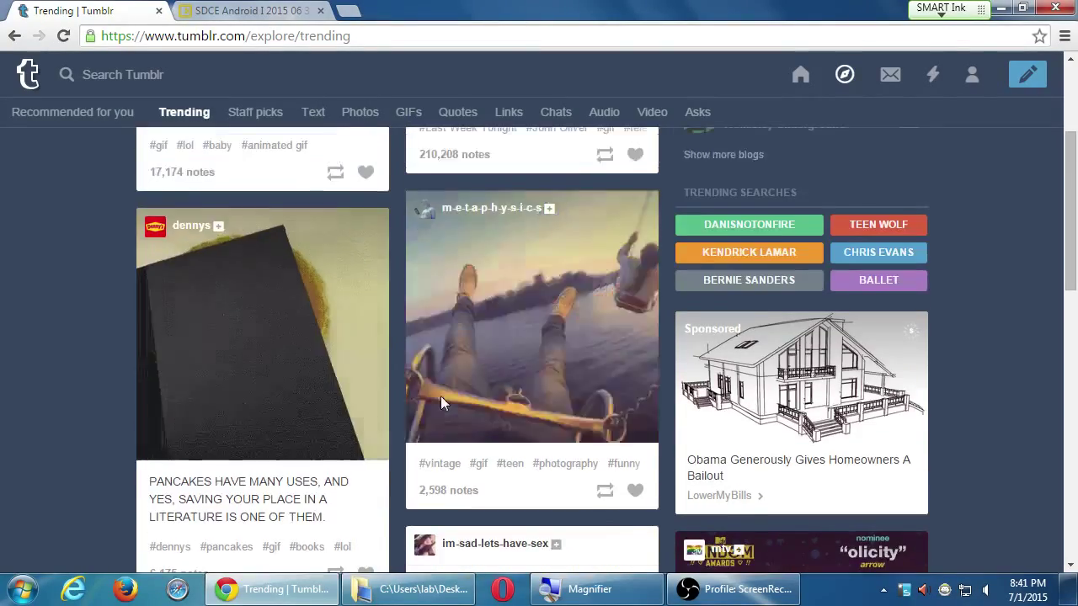
scroll(446, 394, down, 2)
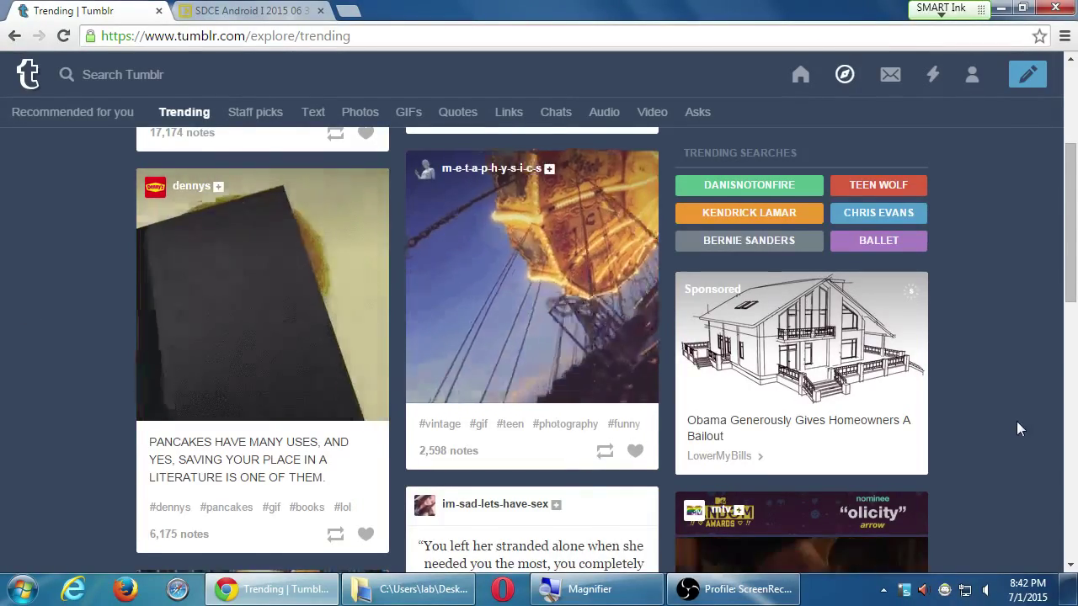
scroll(1000, 427, down, 6)
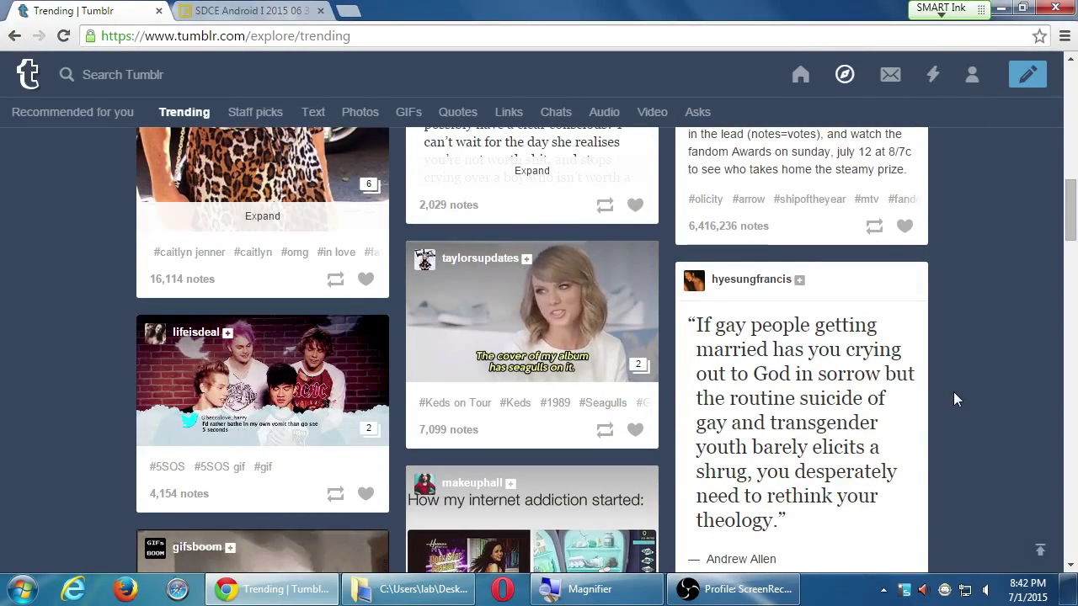
scroll(980, 425, up, 2)
scroll(979, 424, up, 4)
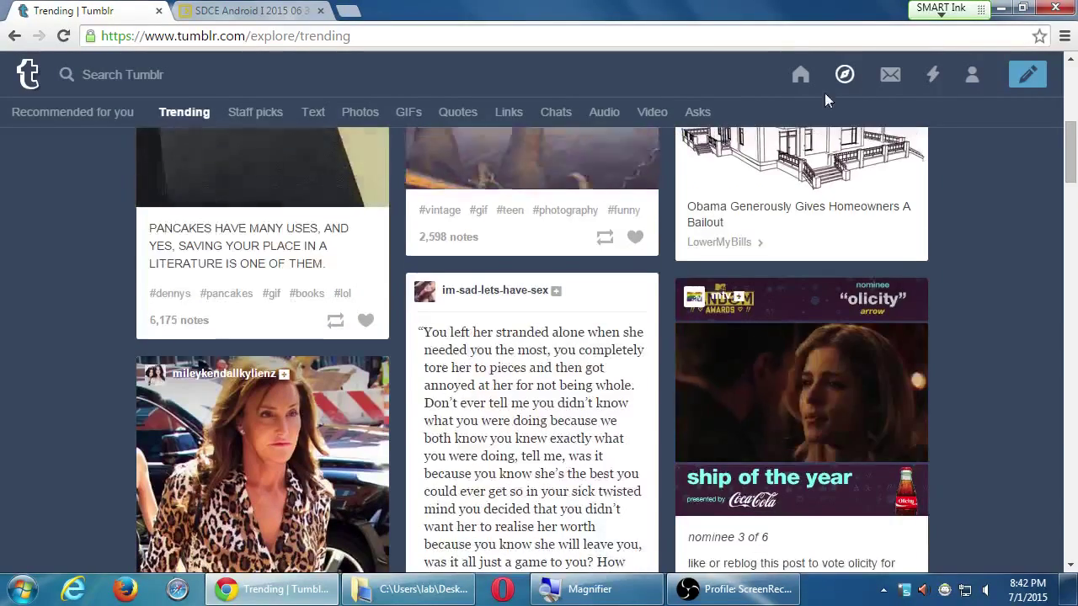
click(800, 78)
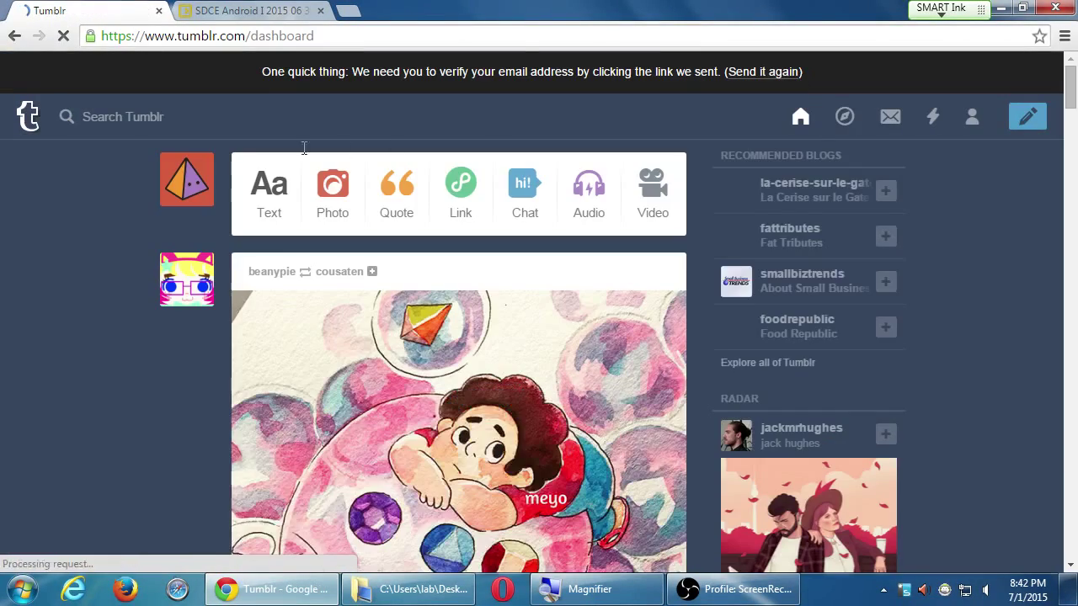
scroll(109, 230, down, 1)
scroll(92, 221, down, 2)
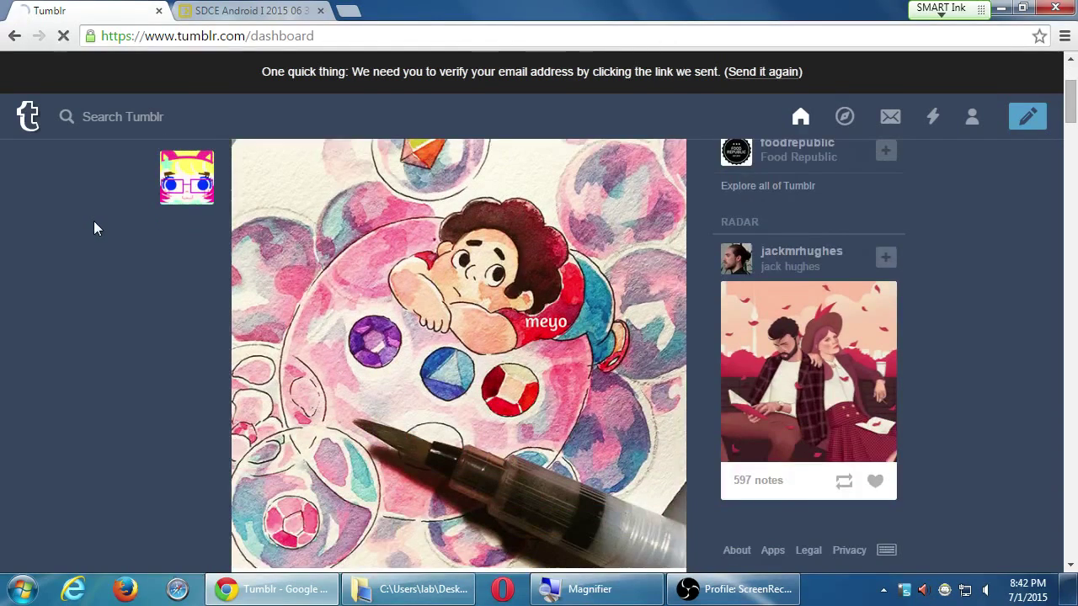
scroll(94, 221, up, 3)
scroll(96, 216, down, 1)
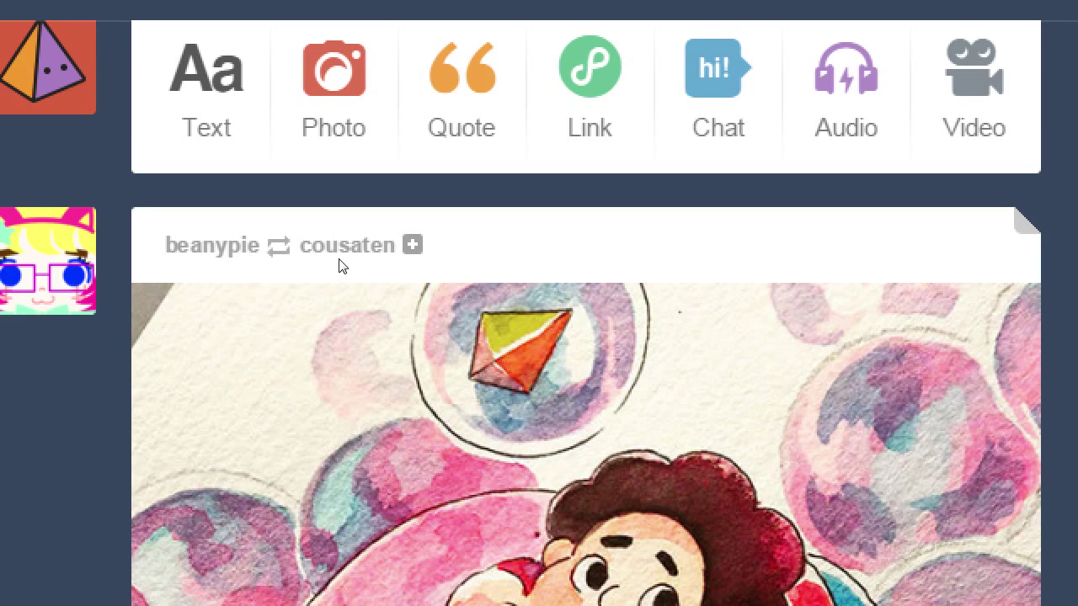
scroll(340, 278, down, 5)
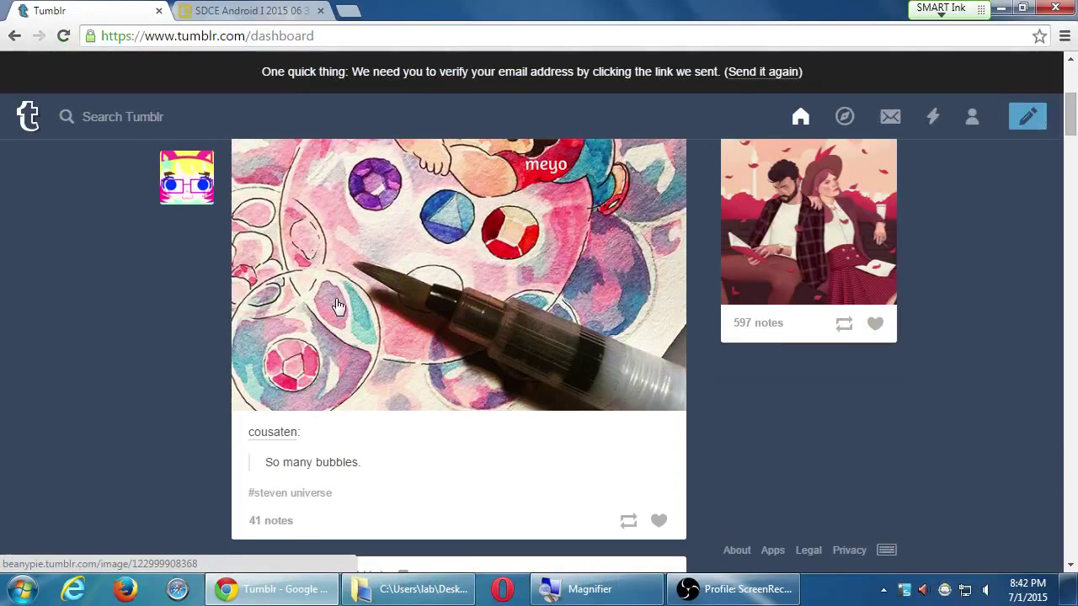
Step: Like the 'So many bubbles' post, bringing it to 42 notes, and begin a Tumblr search
click(660, 522)
scroll(666, 532, down, 1)
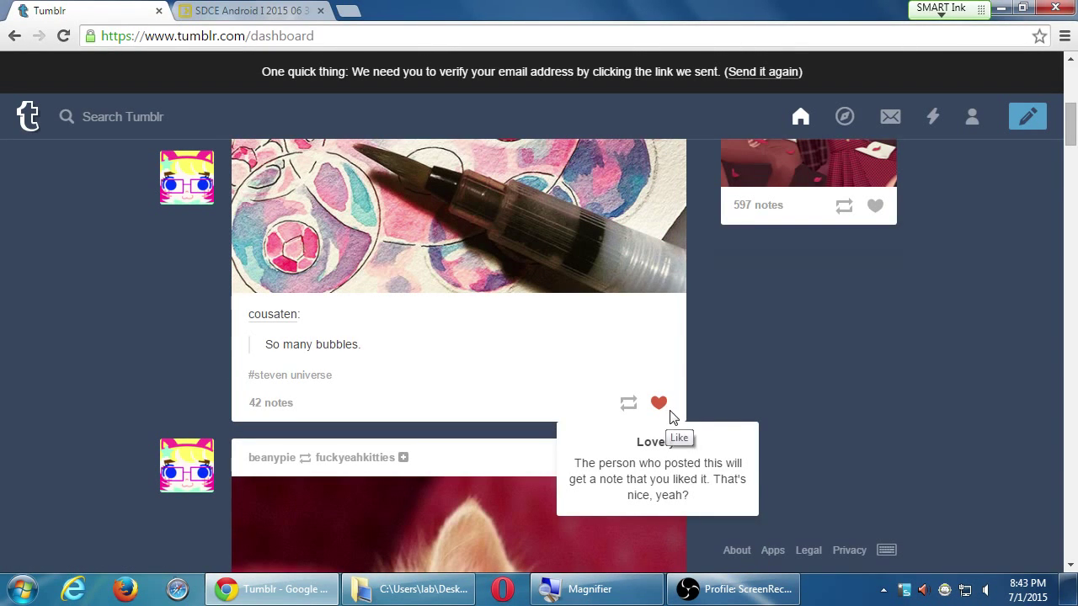
click(181, 118)
Step: Search Tumblr for 'recipe' and choose the 'healthy recipes' suggestion
text(r)
key(BackSpace)
text(recipe)
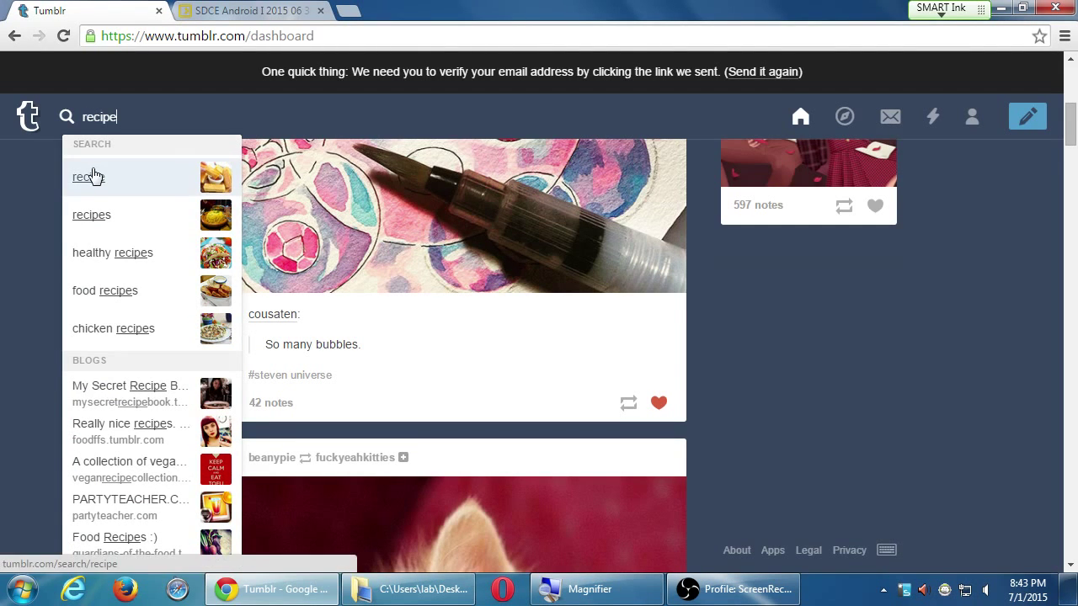
click(104, 252)
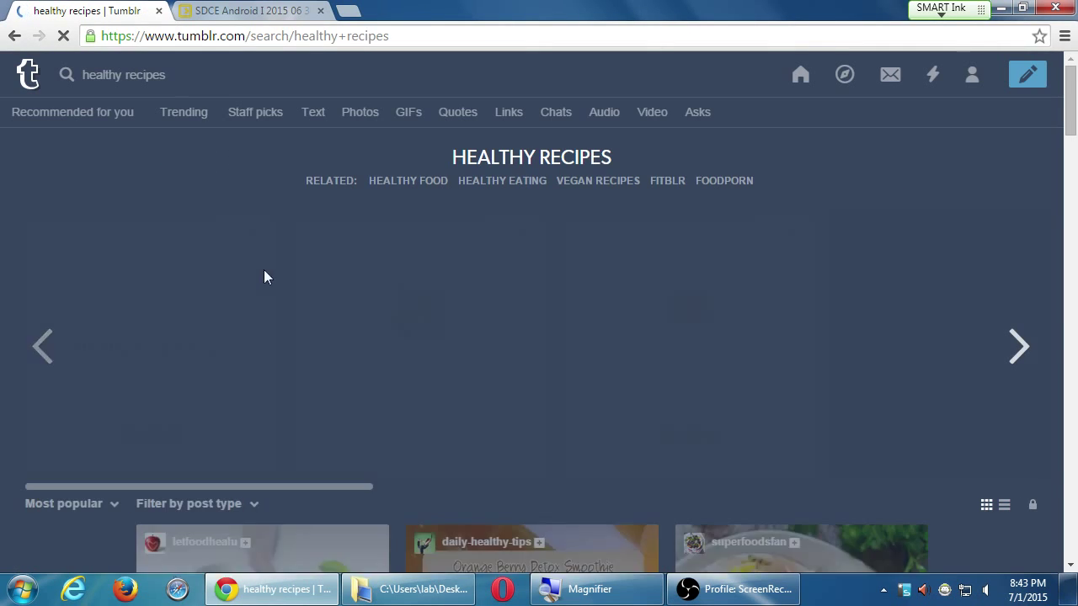
Step: Like the Cajun Shrimp Tacos post in the healthy recipes results
scroll(335, 366, down, 8)
scroll(330, 387, up, 3)
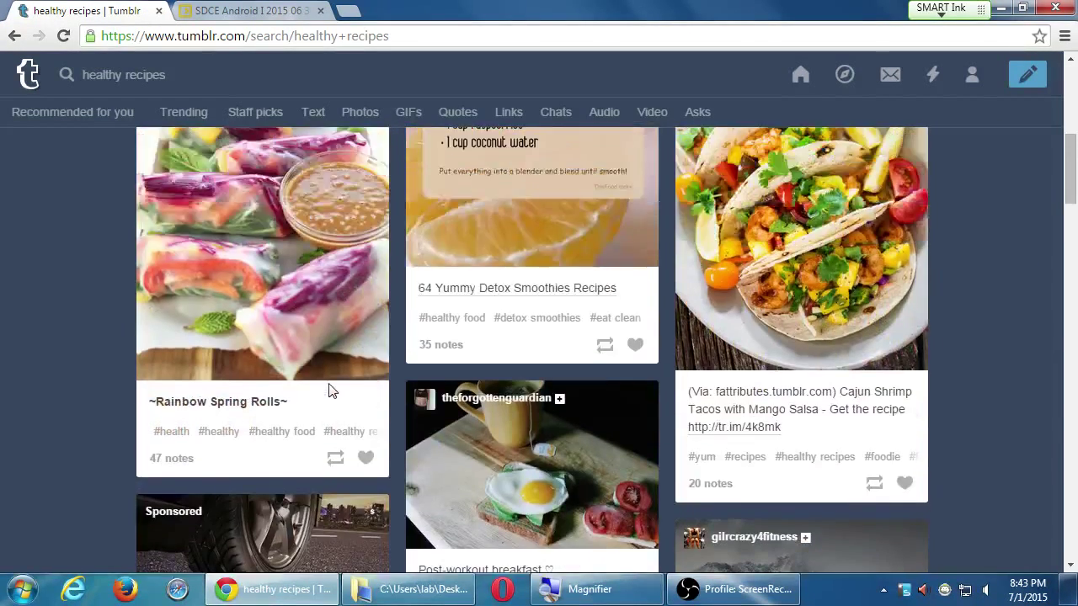
scroll(330, 390, down, 2)
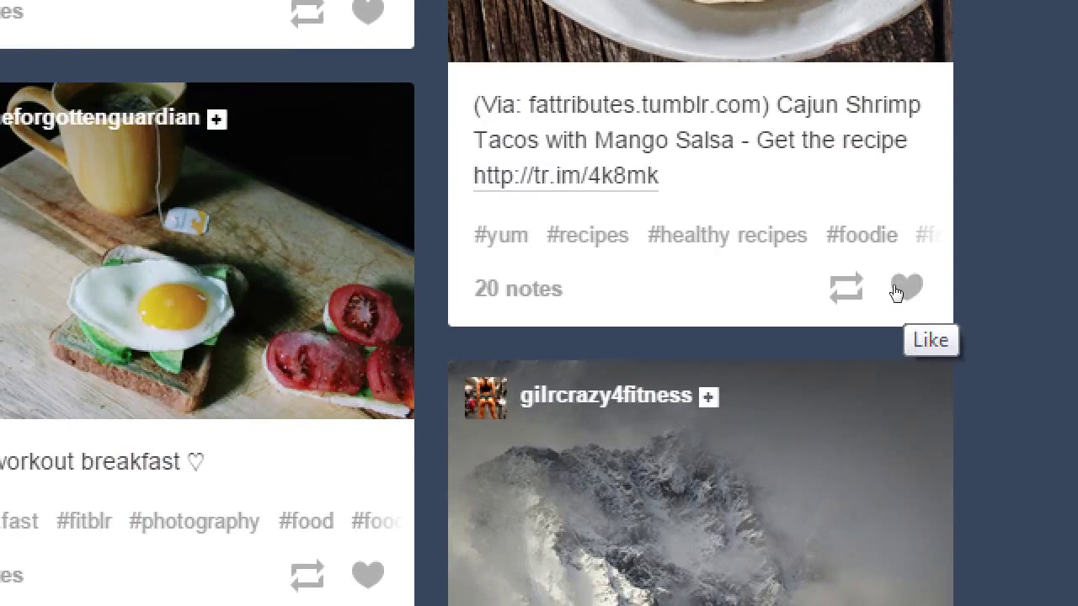
click(906, 291)
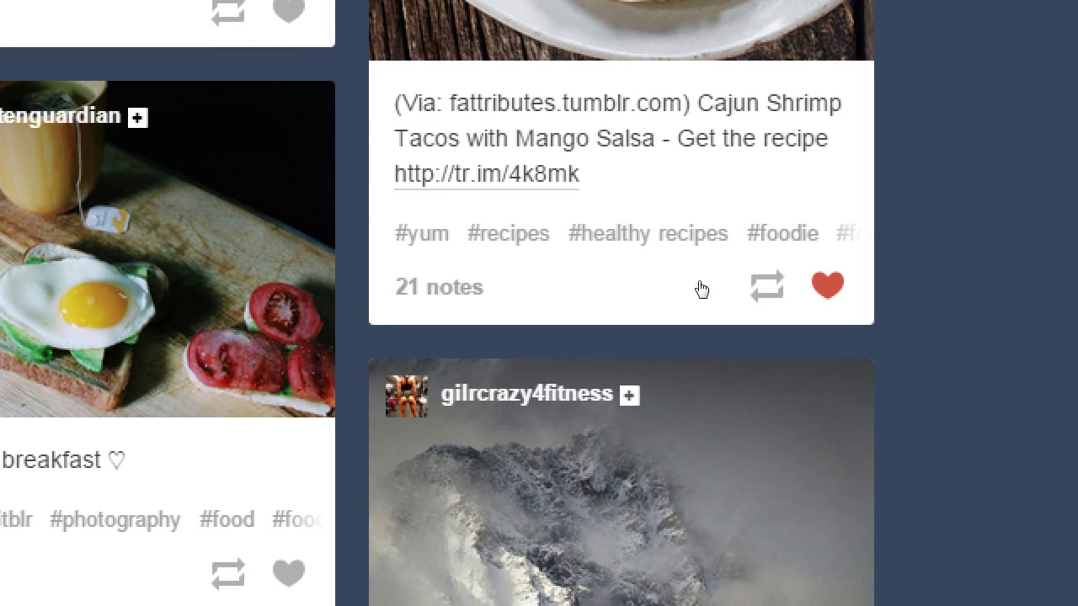
Step: Like the tropical jar smoothie and '20 healthy Delicious Slow Cooker Recipes' posts
scroll(863, 214, up, 10)
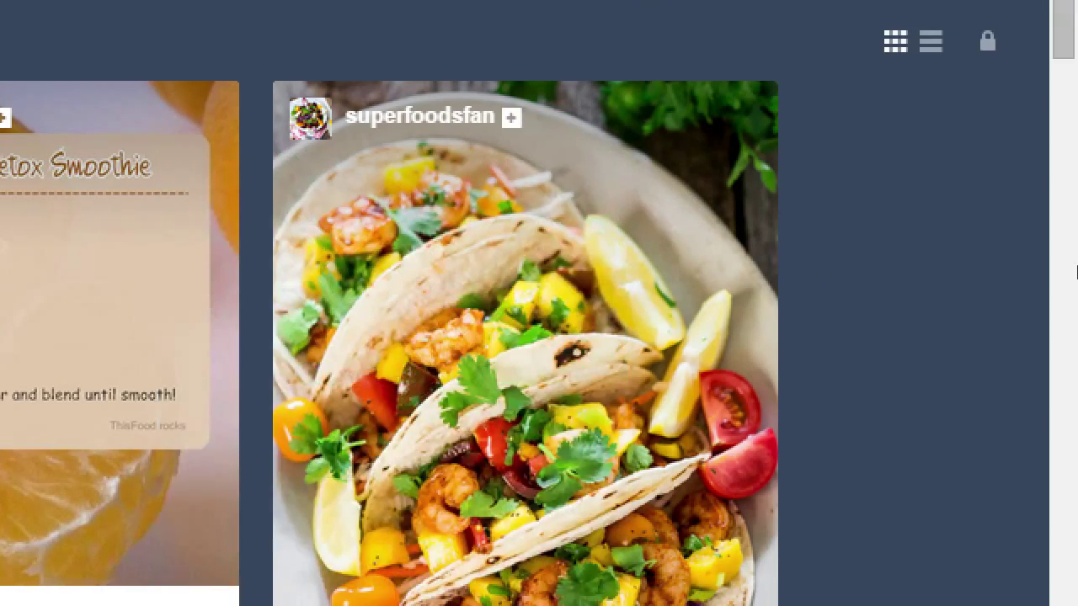
scroll(973, 408, down, 1)
scroll(968, 413, up, 1)
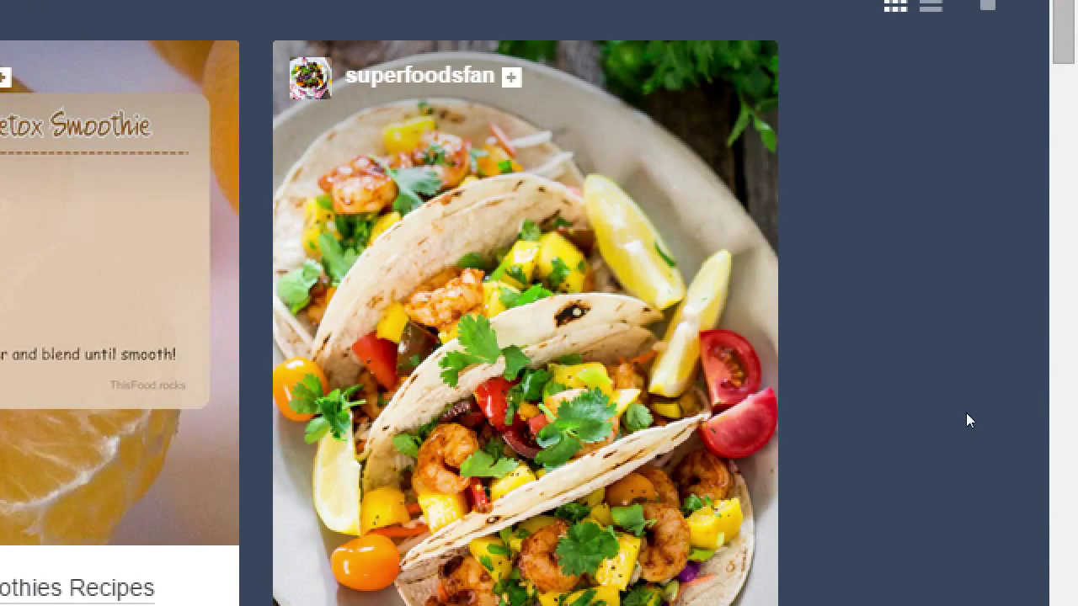
scroll(968, 414, down, 6)
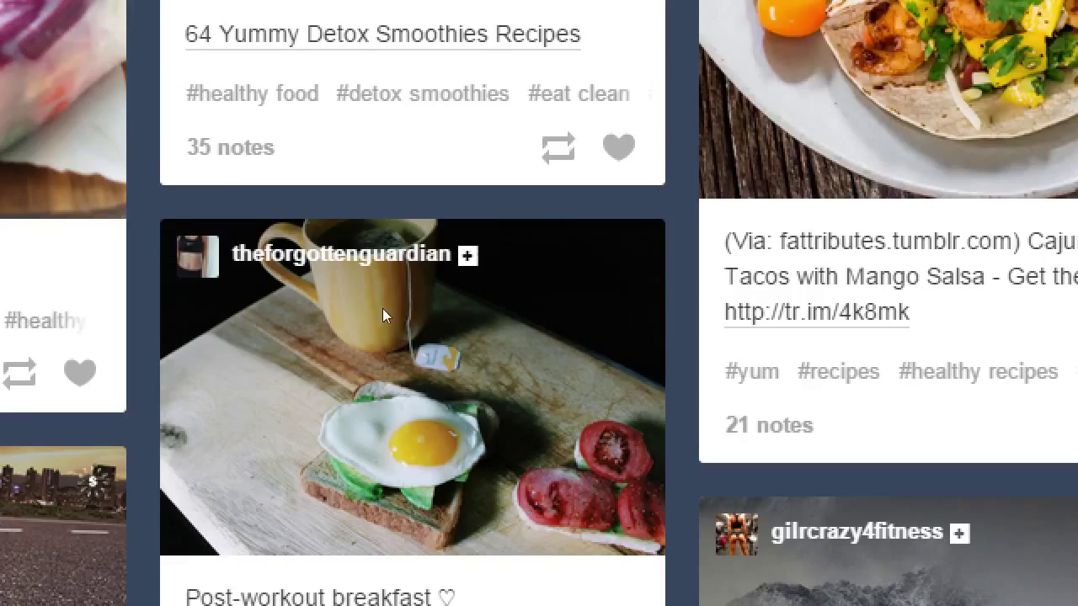
scroll(421, 353, down, 6)
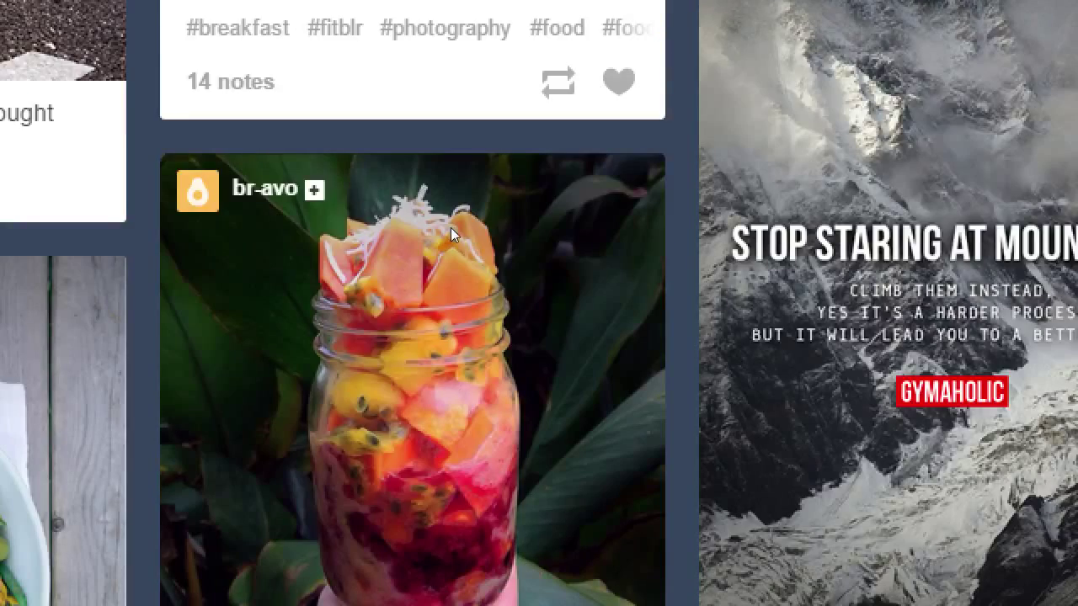
scroll(471, 335, down, 5)
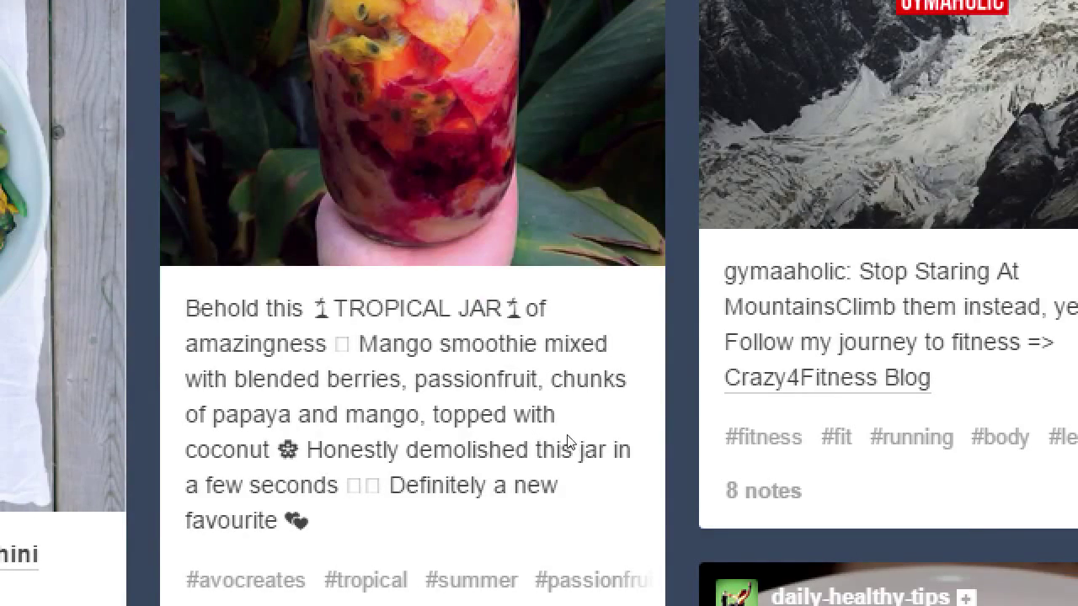
scroll(563, 447, down, 3)
click(640, 339)
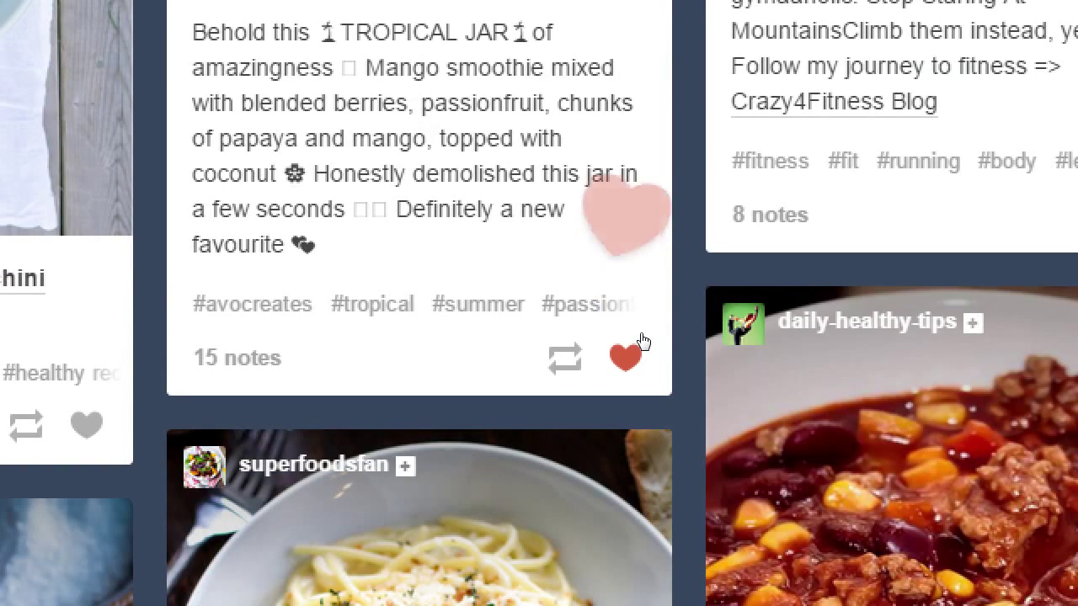
scroll(1030, 458, down, 7)
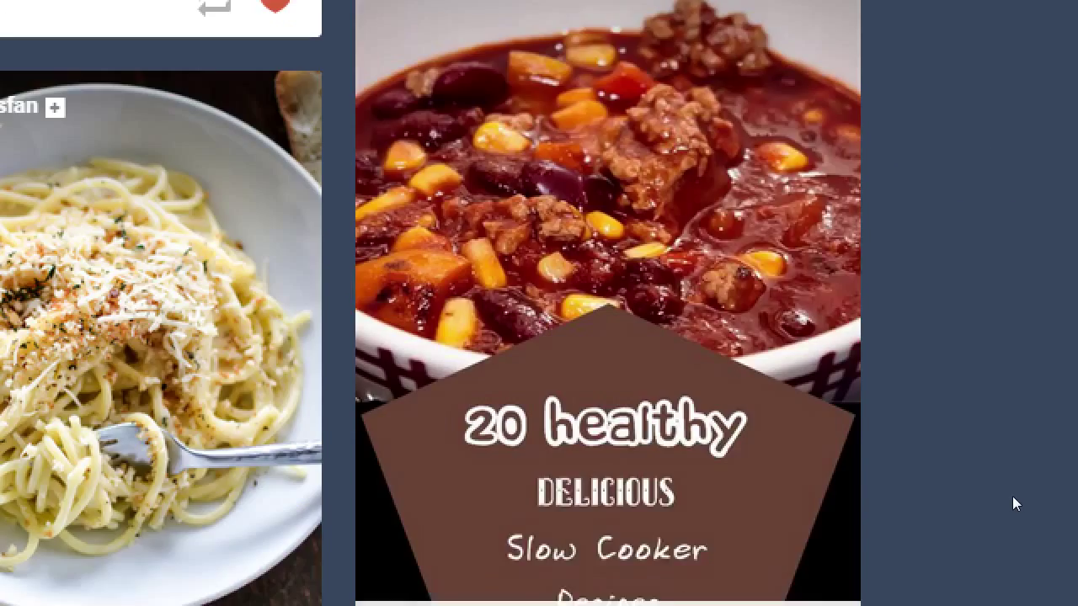
key(l)
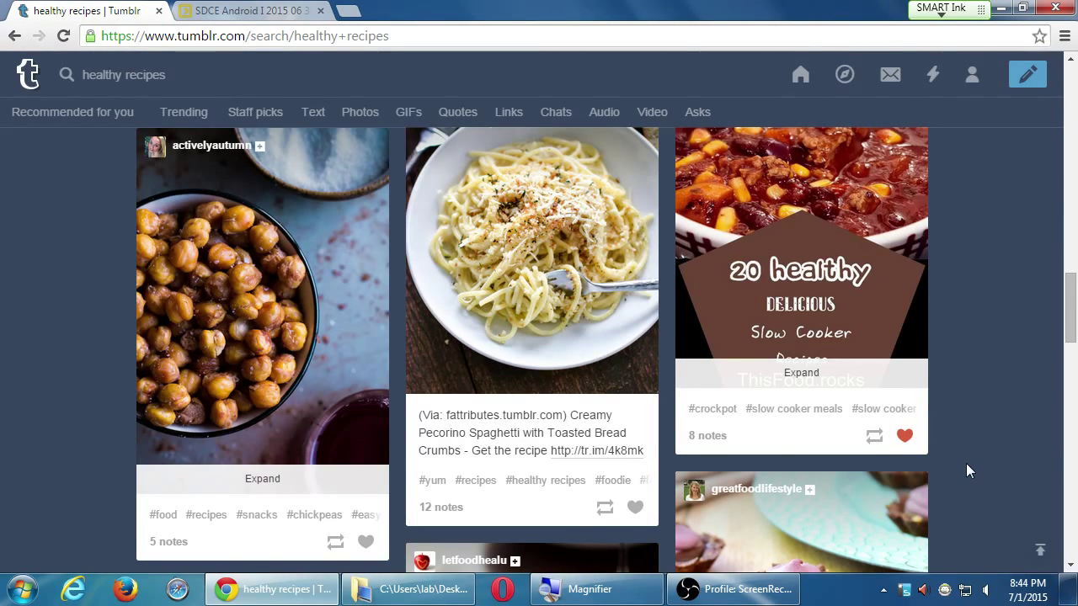
Step: Change the search to 'healthy cake recipes' and browse the Watermelon and Flourless Chocolate Cake results
scroll(1023, 495, down, 4)
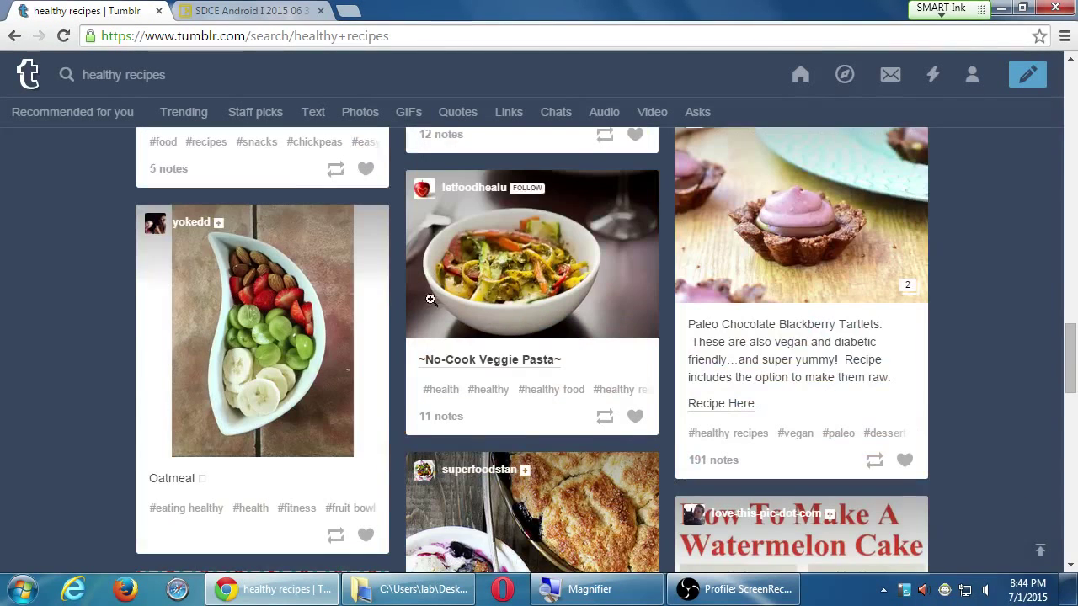
click(134, 74)
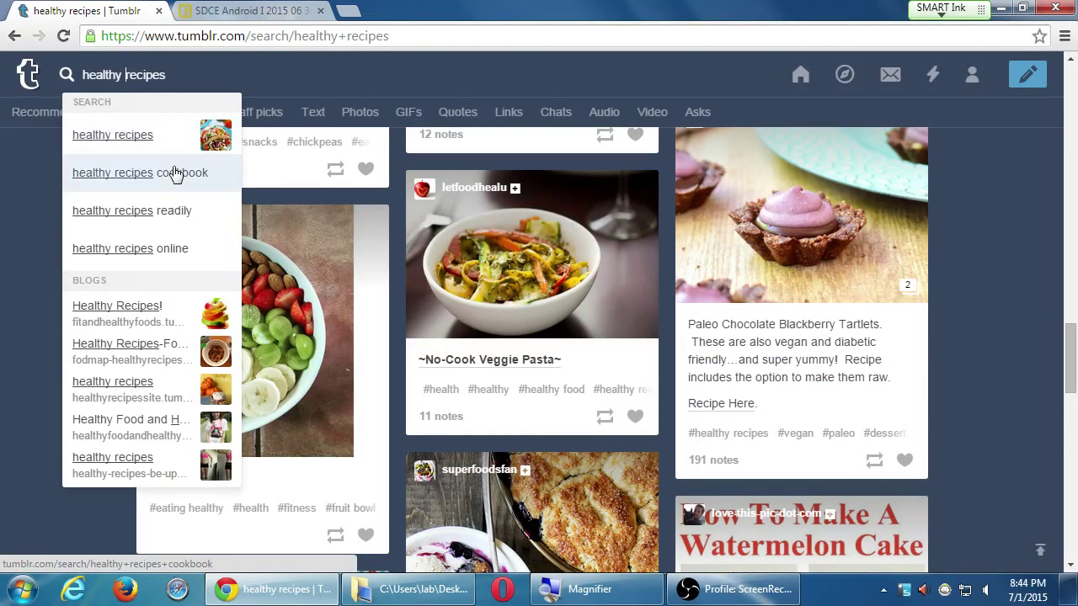
text(cake)
key(Return)
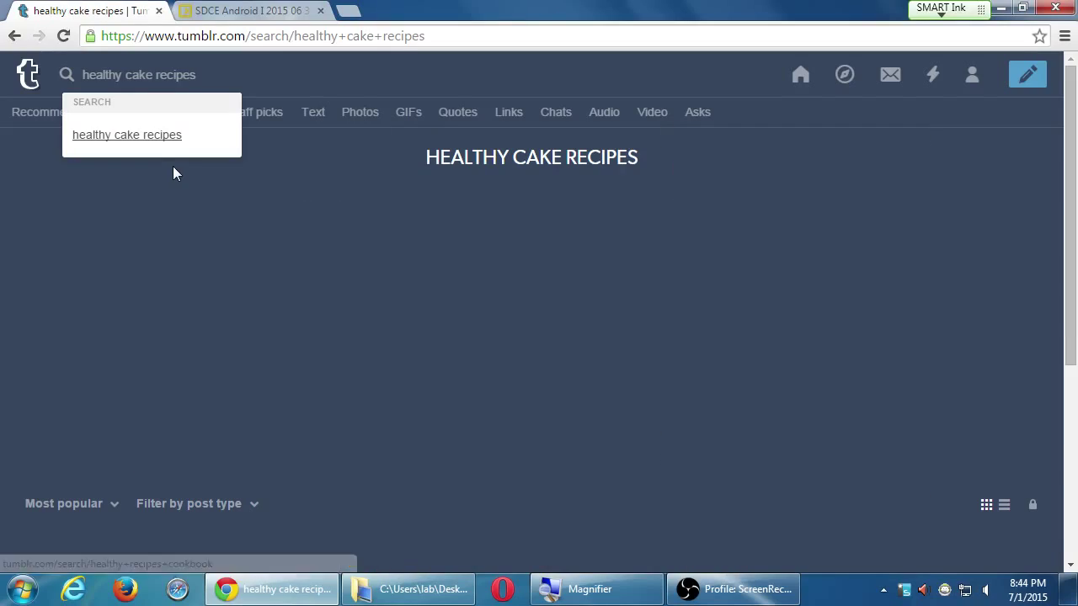
scroll(287, 295, down, 2)
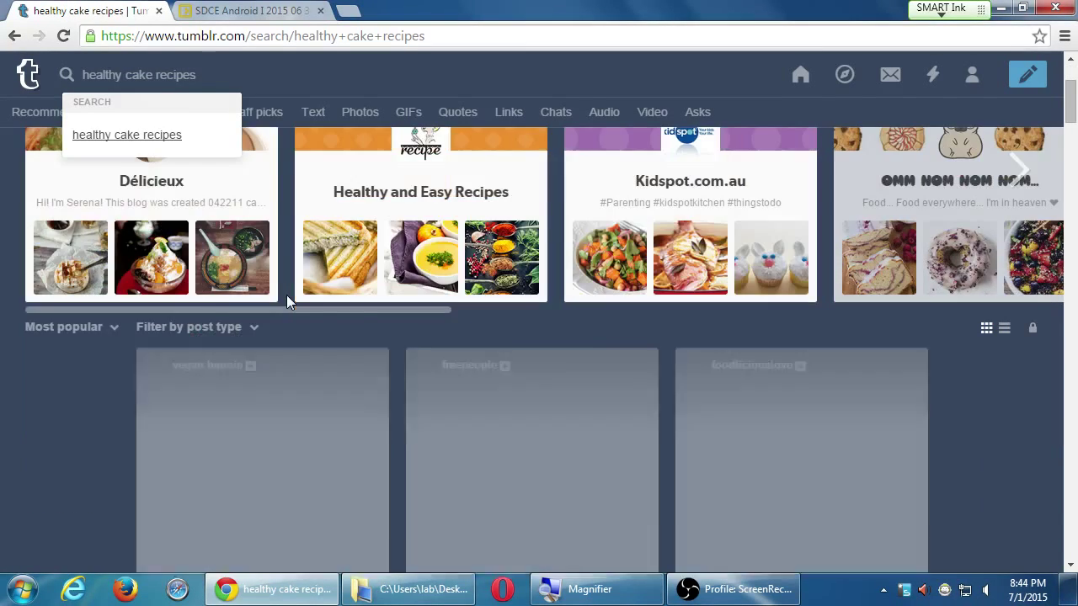
scroll(204, 332, up, 1)
scroll(205, 331, down, 7)
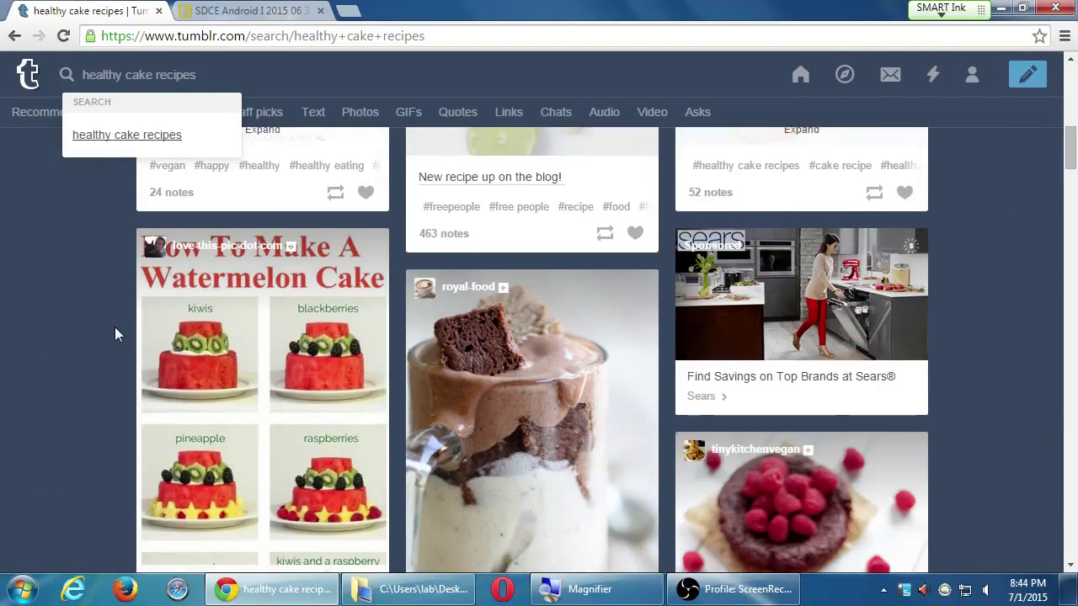
scroll(95, 321, down, 1)
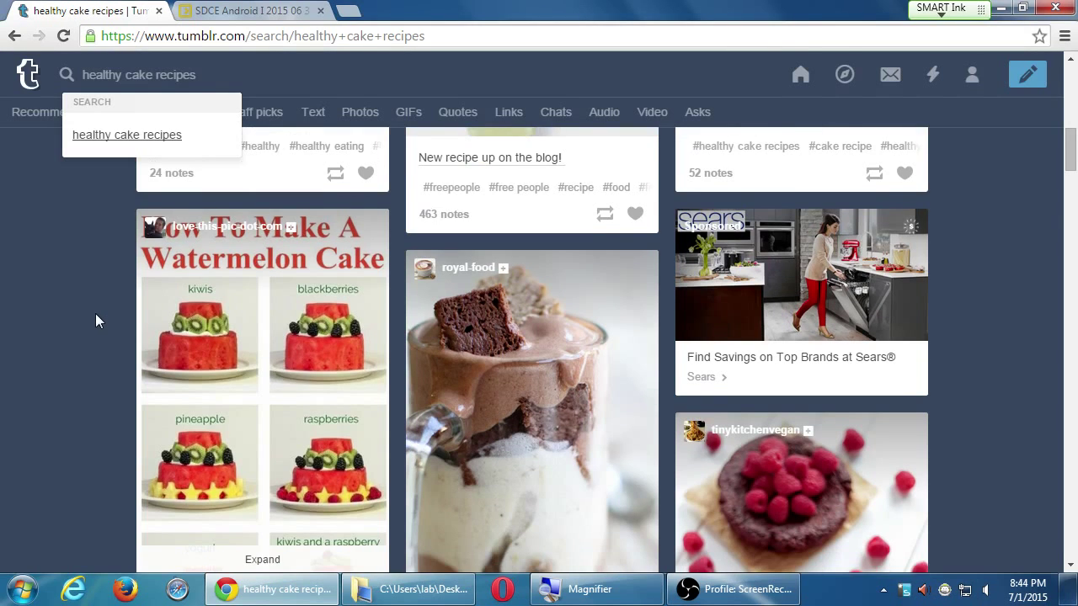
scroll(95, 320, down, 2)
scroll(95, 320, down, 3)
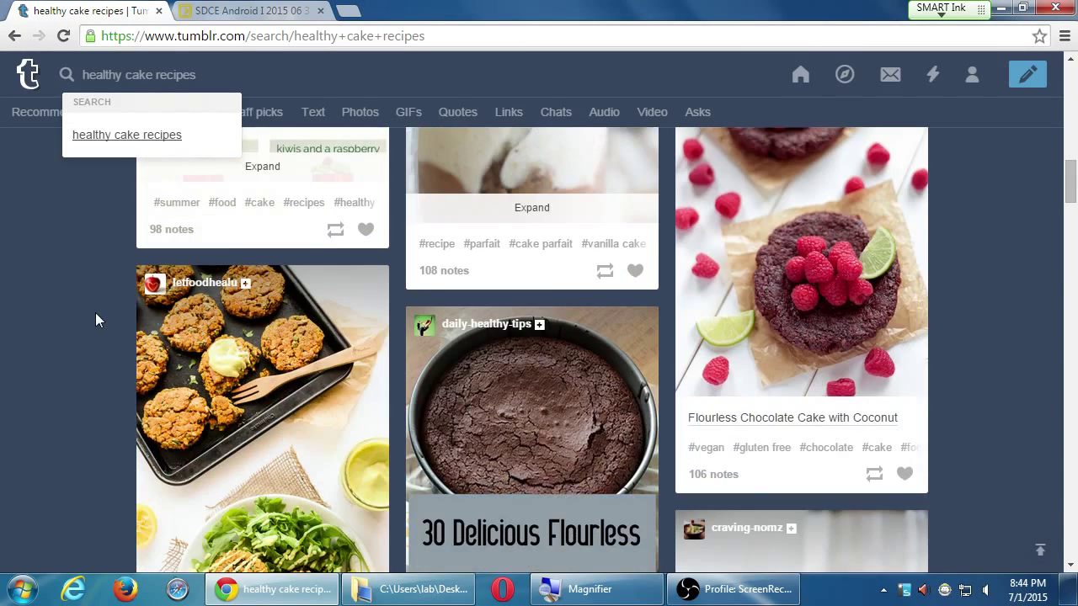
scroll(95, 320, down, 1)
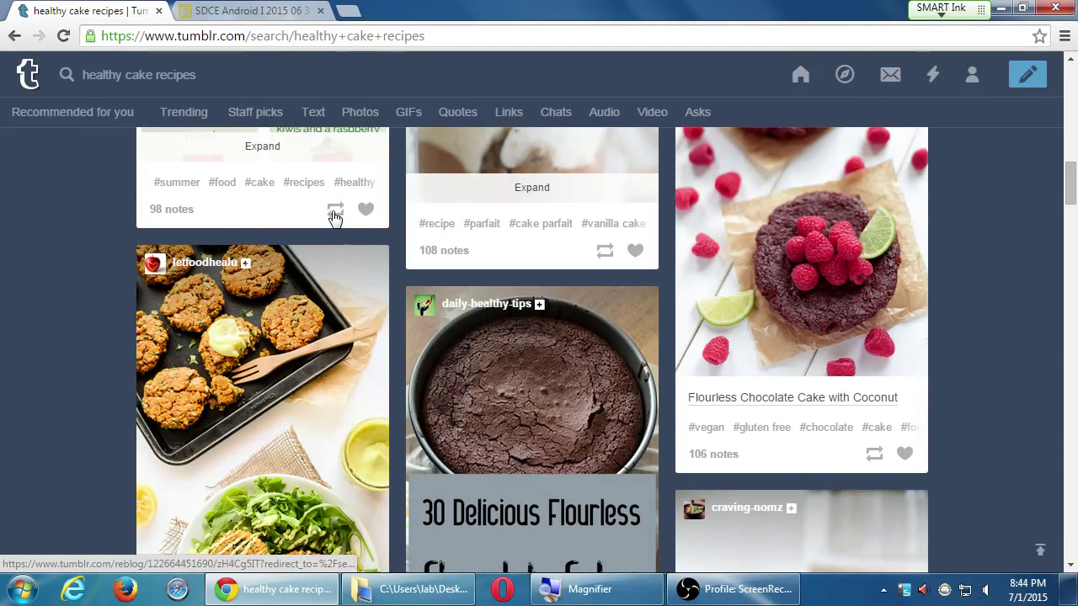
Step: Open a reblog of 'How To Make A Watermelon Cake' and delete its quoted caption and source line
click(334, 215)
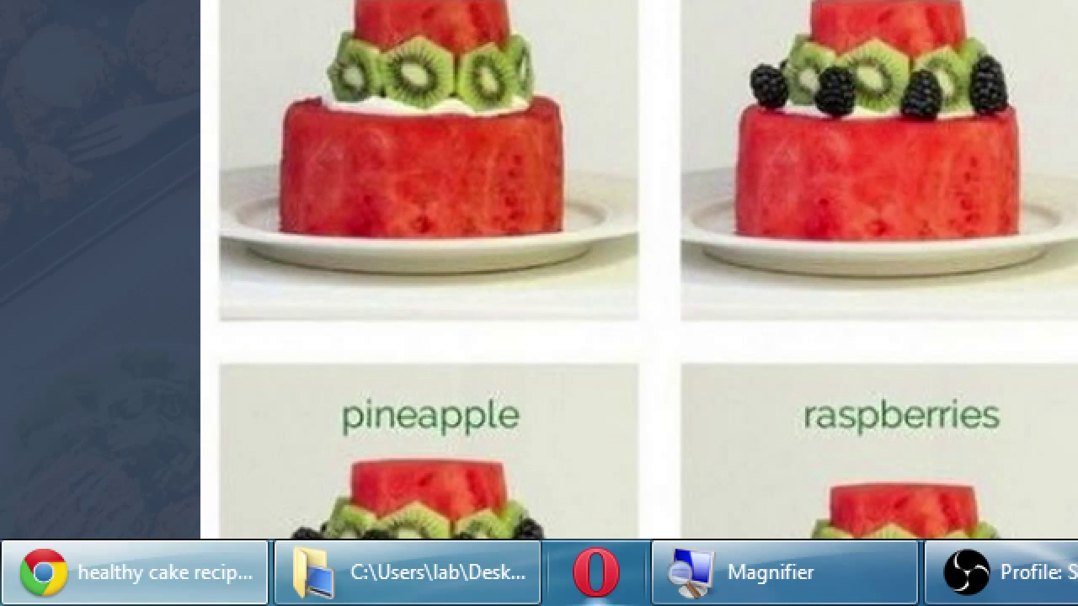
scroll(511, 457, down, 7)
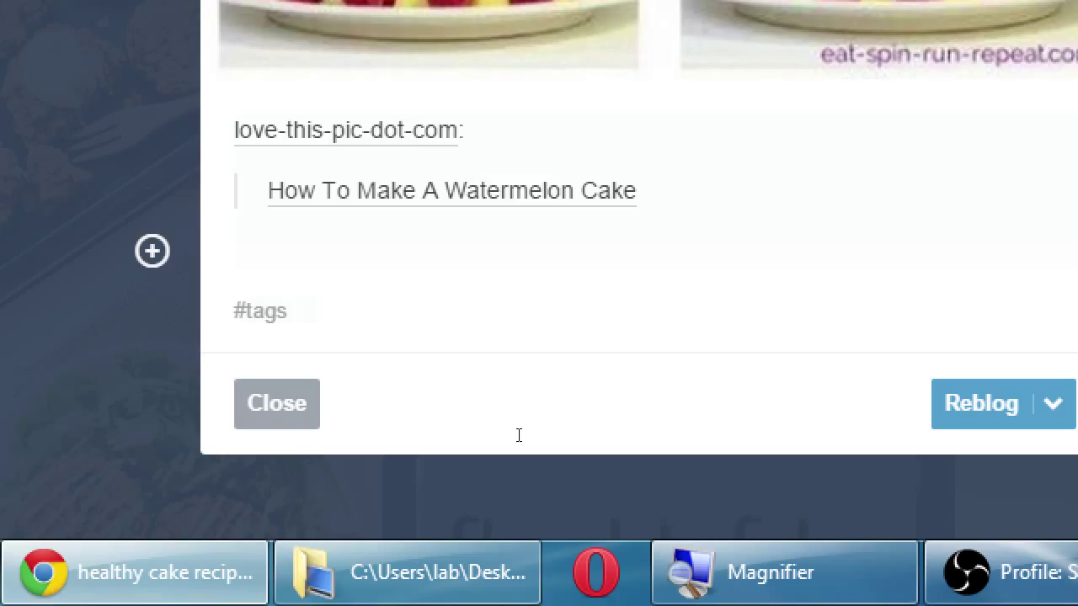
key(BackSpace)
key(BackSpace)
key(BackSpace)
key(BackSpace)
key(BackSpace)
key(BackSpace)
key(BackSpace)
key(BackSpace)
key(BackSpace)
key(BackSpace)
key(BackSpace)
key(BackSpace)
key(BackSpace)
key(BackSpace)
key(BackSpace)
key(BackSpace)
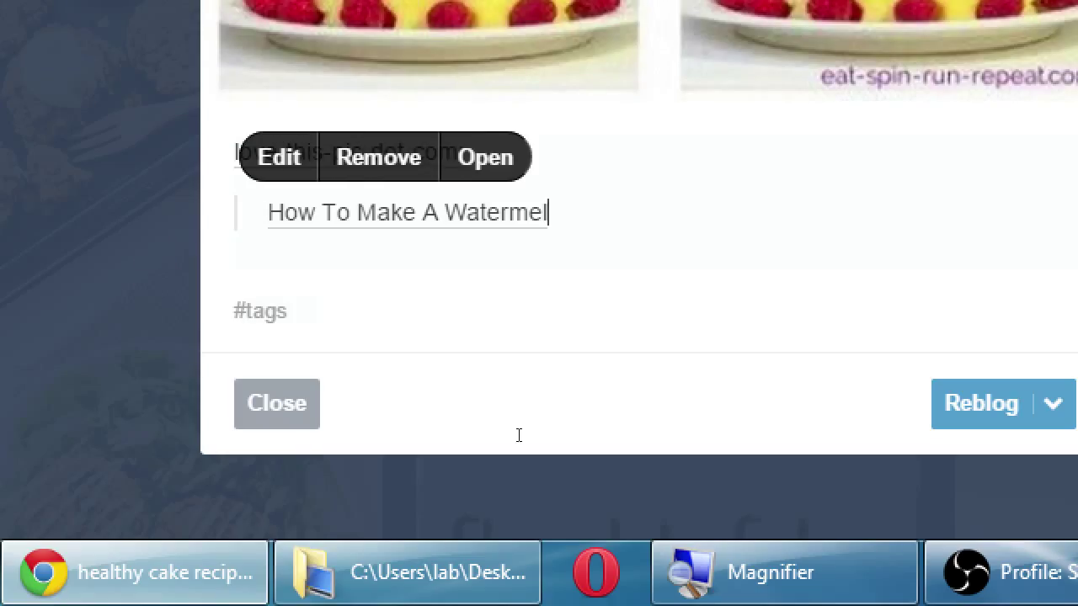
key(BackSpace)
key(BackSpace)
key(BackSpace)
key(BackSpace)
key(BackSpace)
key(BackSpace)
key(BackSpace)
key(BackSpace)
key(BackSpace)
key(BackSpace)
key(BackSpace)
key(BackSpace)
key(BackSpace)
key(BackSpace)
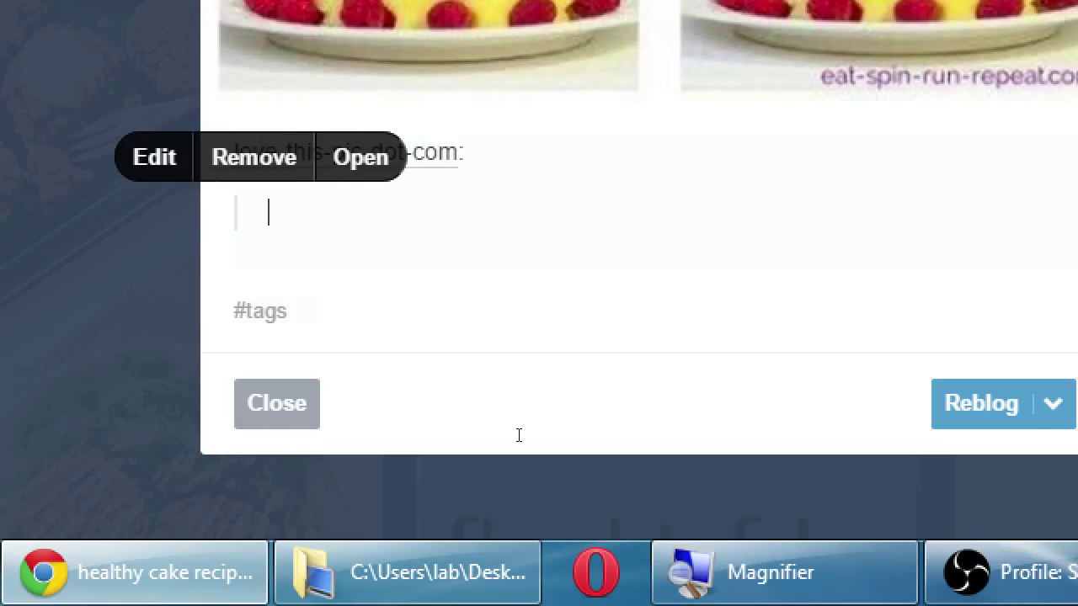
key(BackSpace)
key(BackSpace)
key(BackSpace)
key(BackSpace)
key(BackSpace)
key(BackSpace)
key(BackSpace)
key(BackSpace)
key(BackSpace)
key(BackSpace)
key(BackSpace)
key(BackSpace)
key(BackSpace)
key(BackSpace)
key(BackSpace)
key(BackSpace)
key(BackSpace)
key(BackSpace)
key(BackSpace)
key(BackSpace)
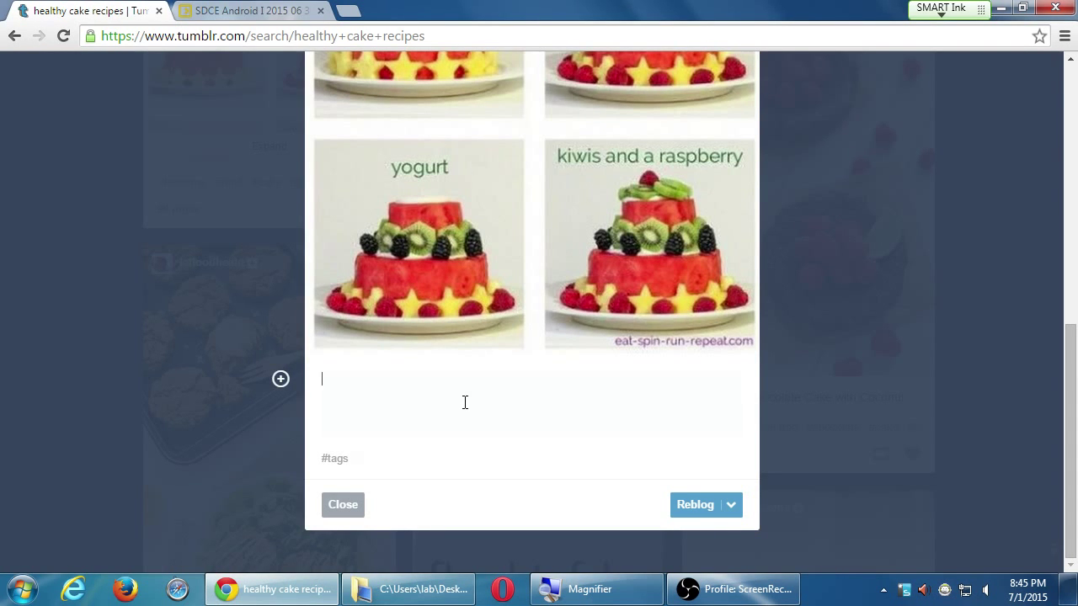
Step: Post the watermelon cake reblog with comment 'WE offer the same, with cantaloupe!' and tag #diy
text(WE offer the same, with ca)
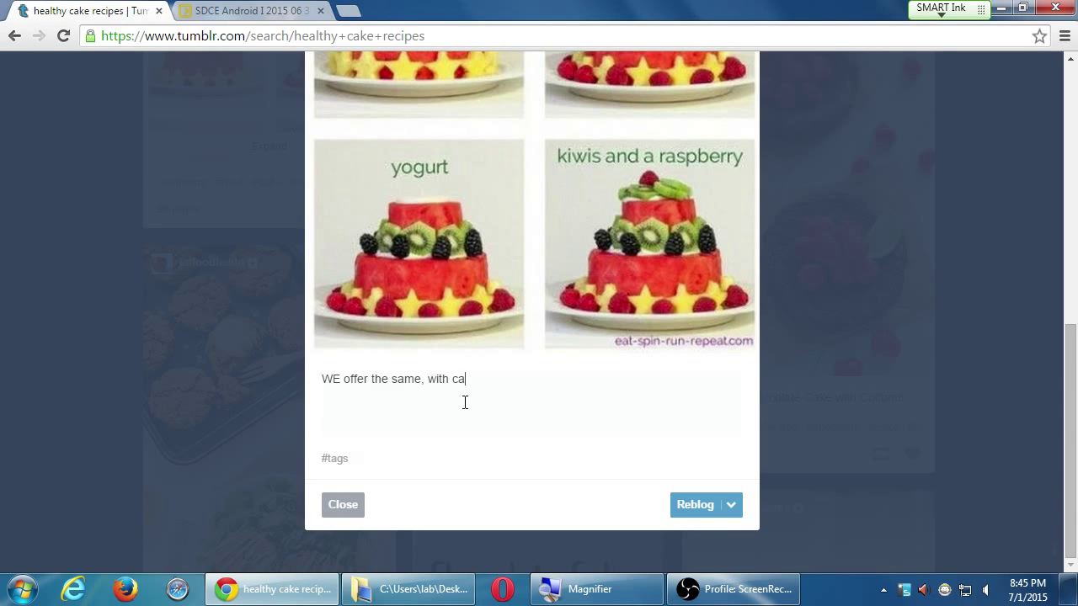
text(ntaloupe!)
click(458, 470)
text(diy)
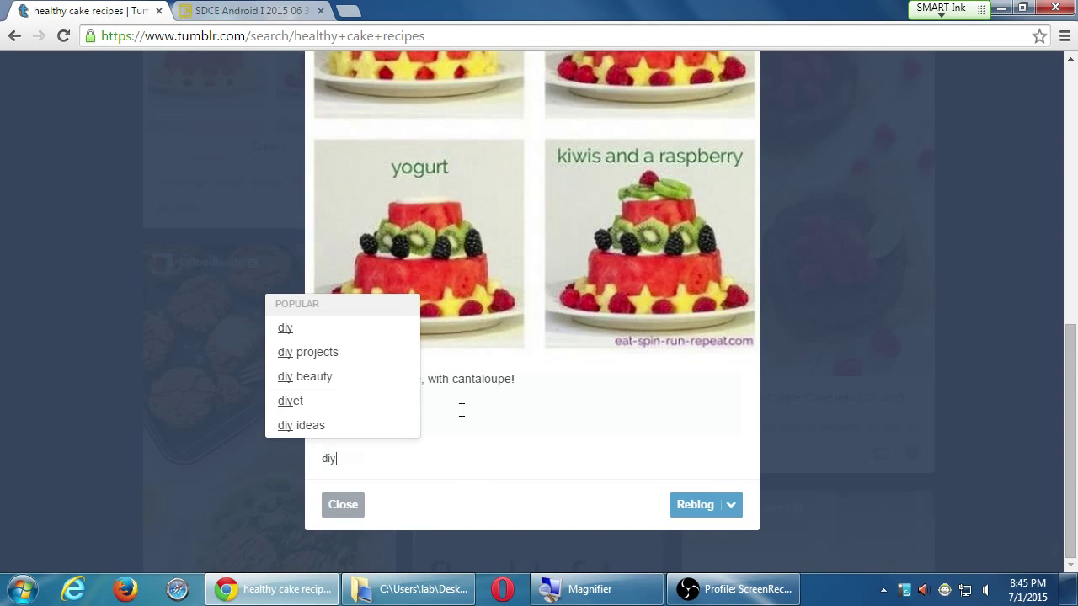
click(314, 328)
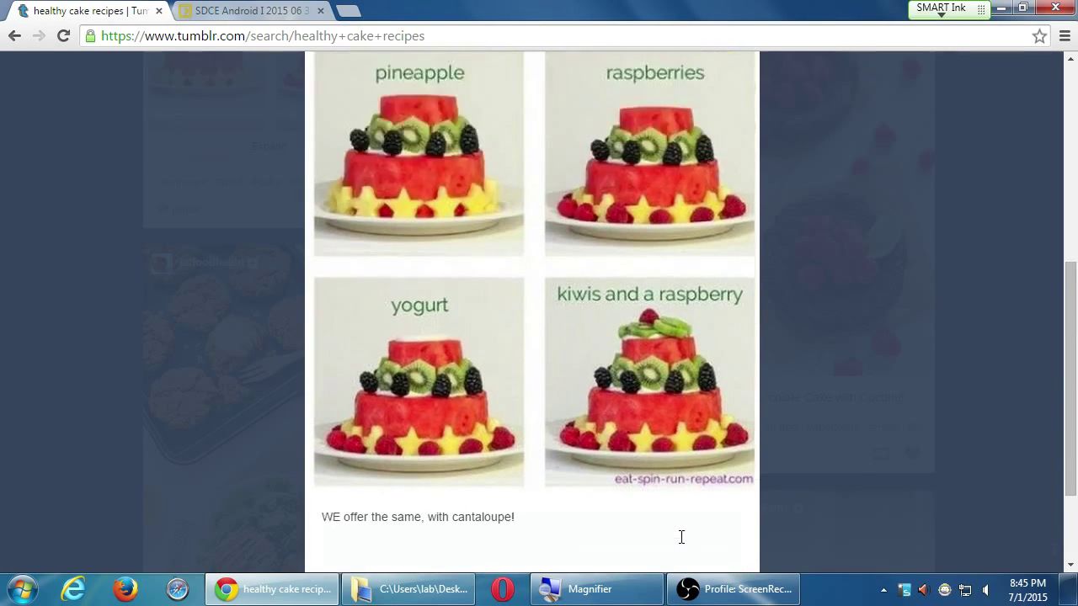
scroll(720, 531, up, 5)
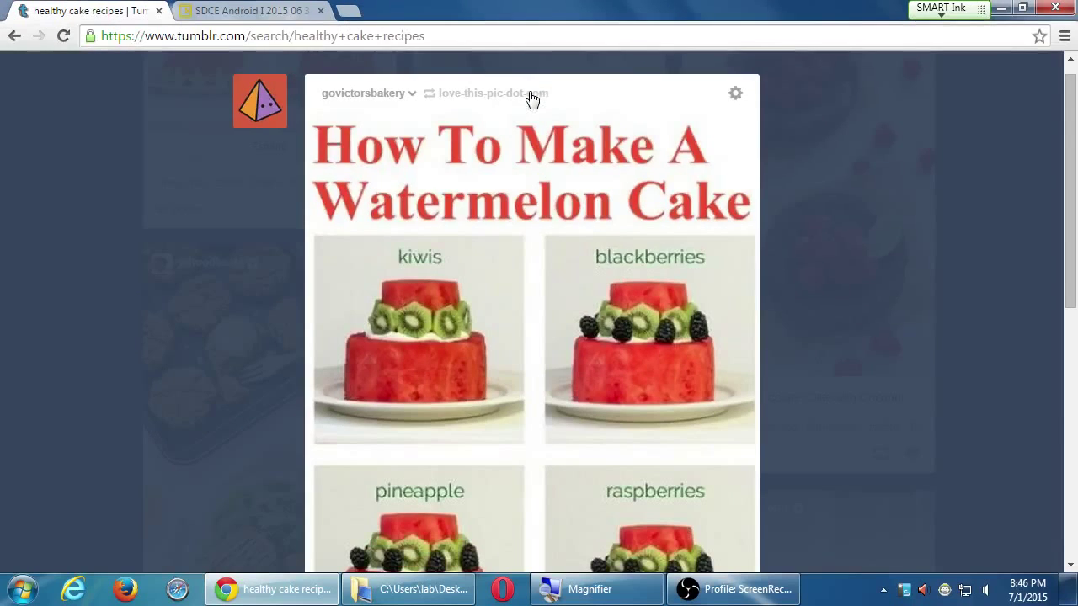
scroll(539, 143, down, 7)
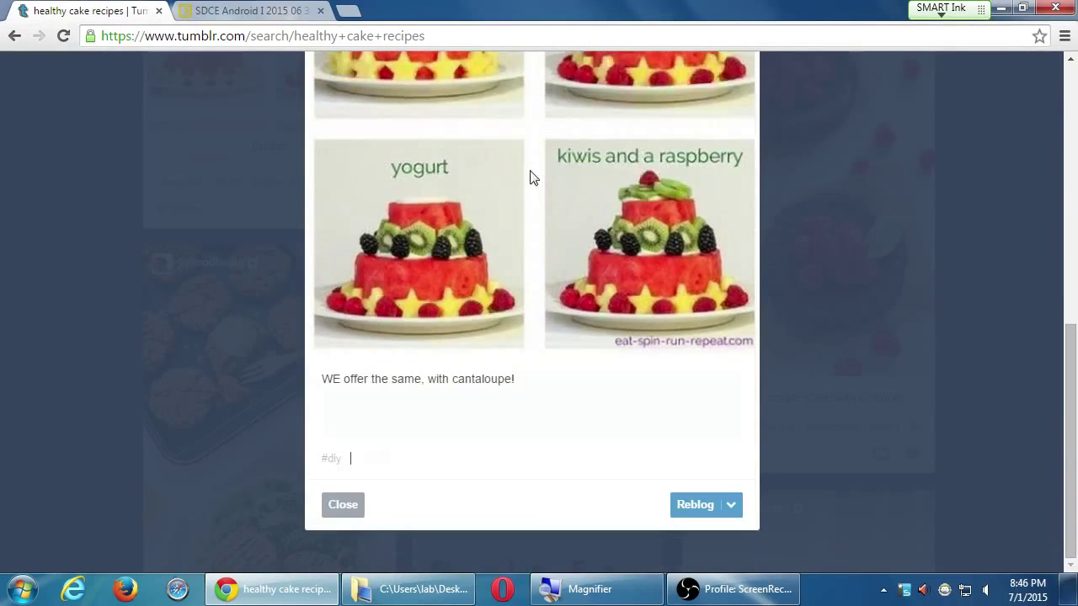
click(689, 507)
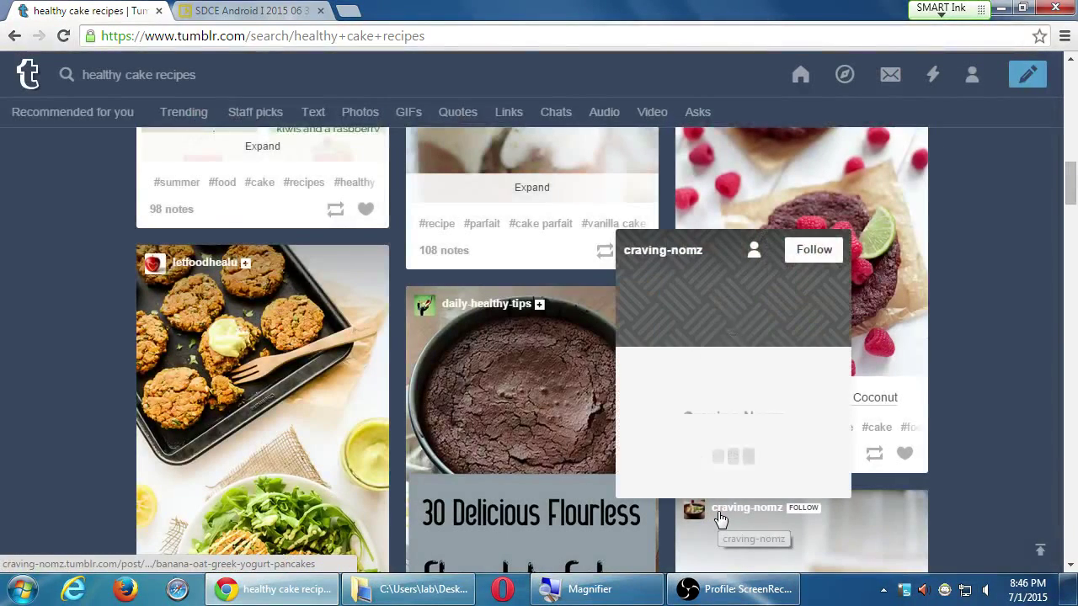
Step: Scroll further down through the healthy cake recipes search results
mouse_move(720, 515)
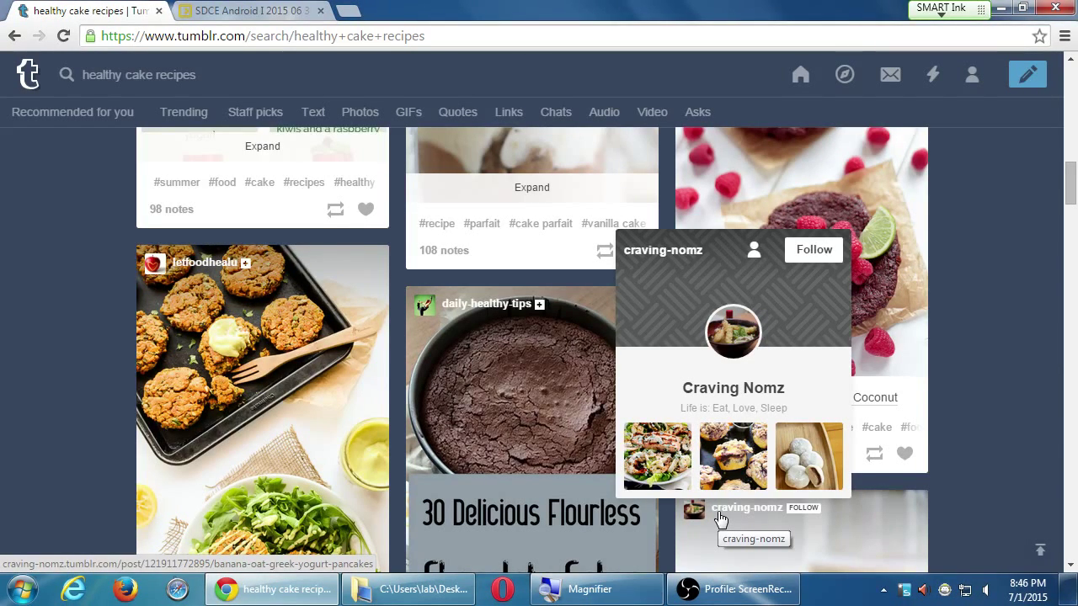
scroll(28, 438, down, 2)
scroll(30, 434, down, 7)
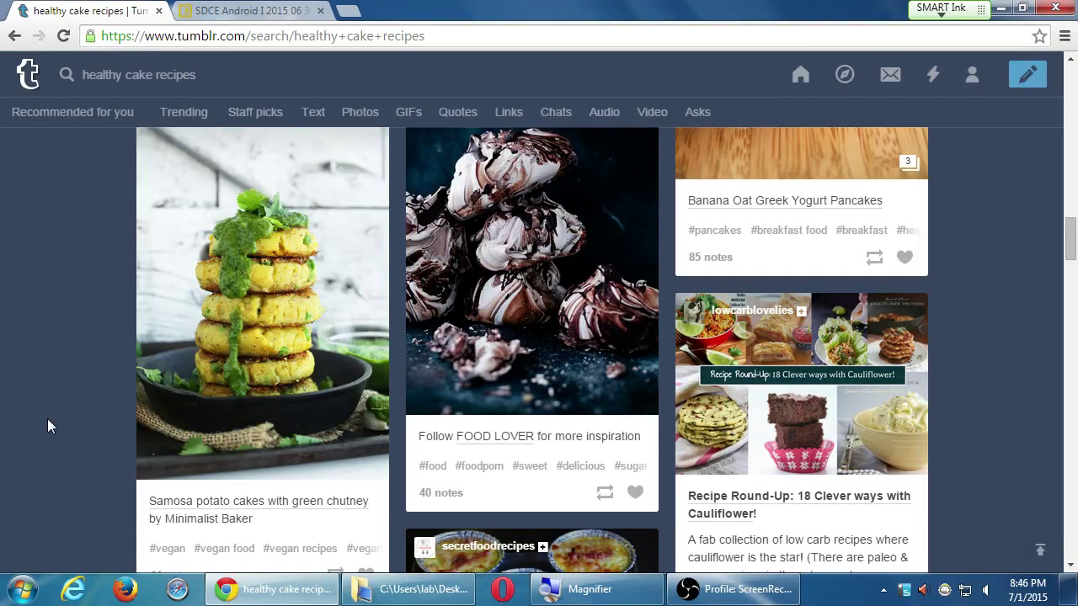
scroll(52, 418, down, 3)
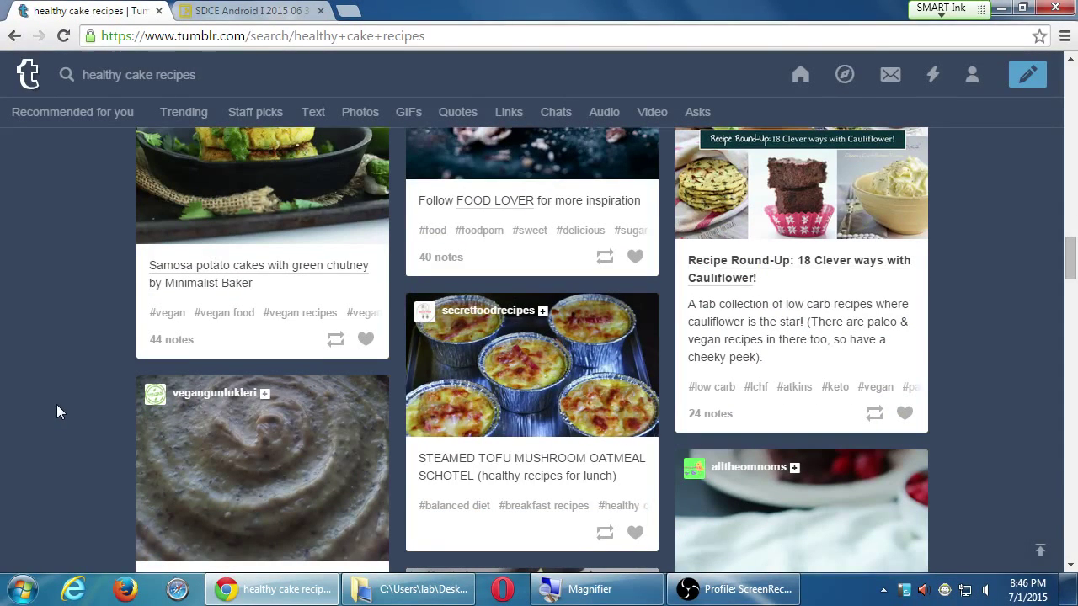
scroll(57, 404, down, 2)
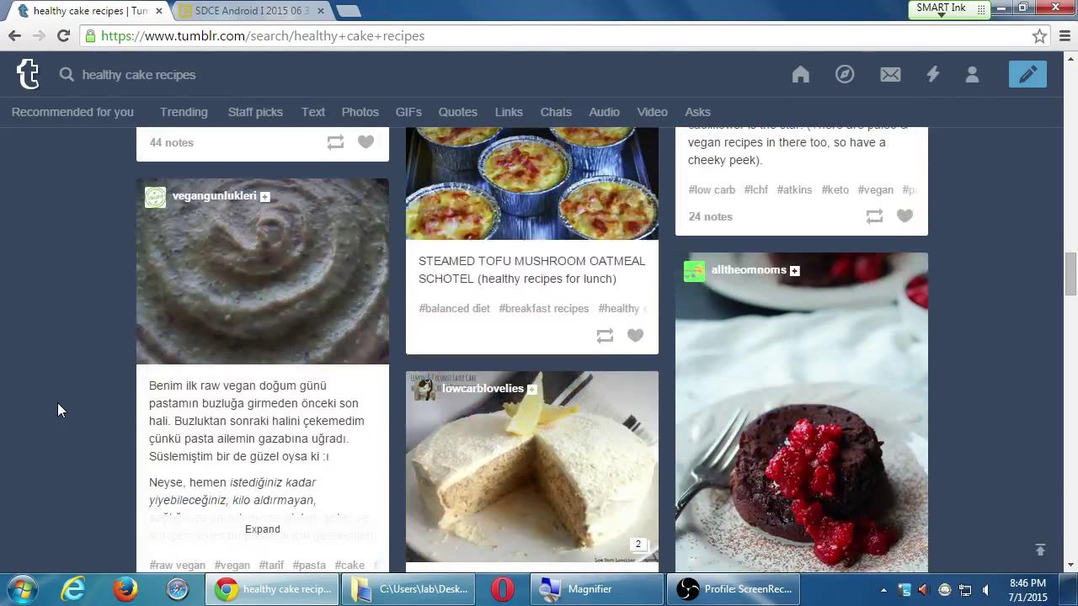
scroll(58, 402, down, 5)
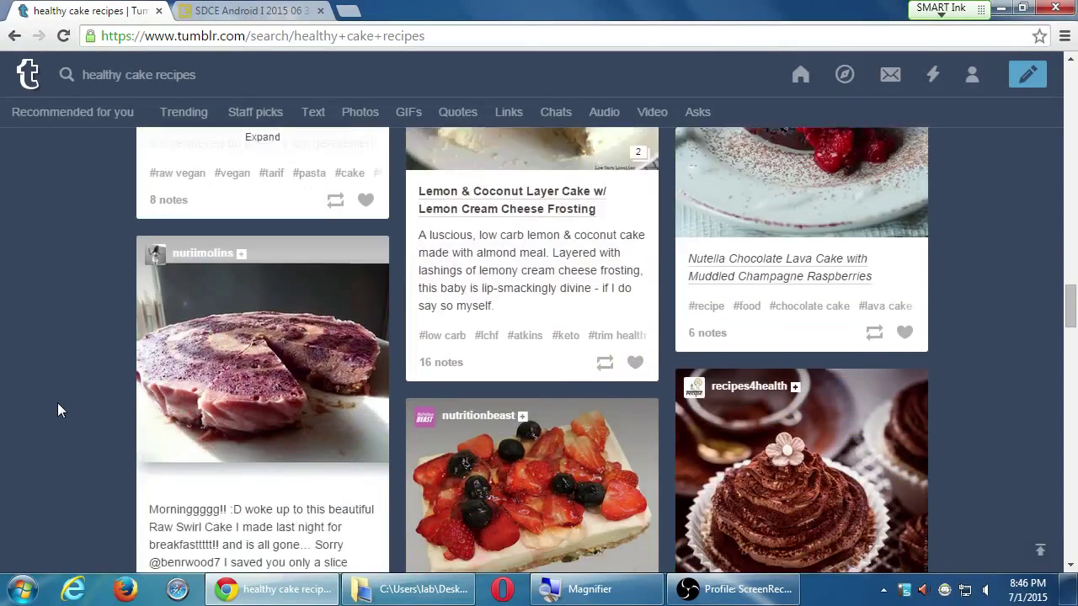
scroll(57, 403, down, 5)
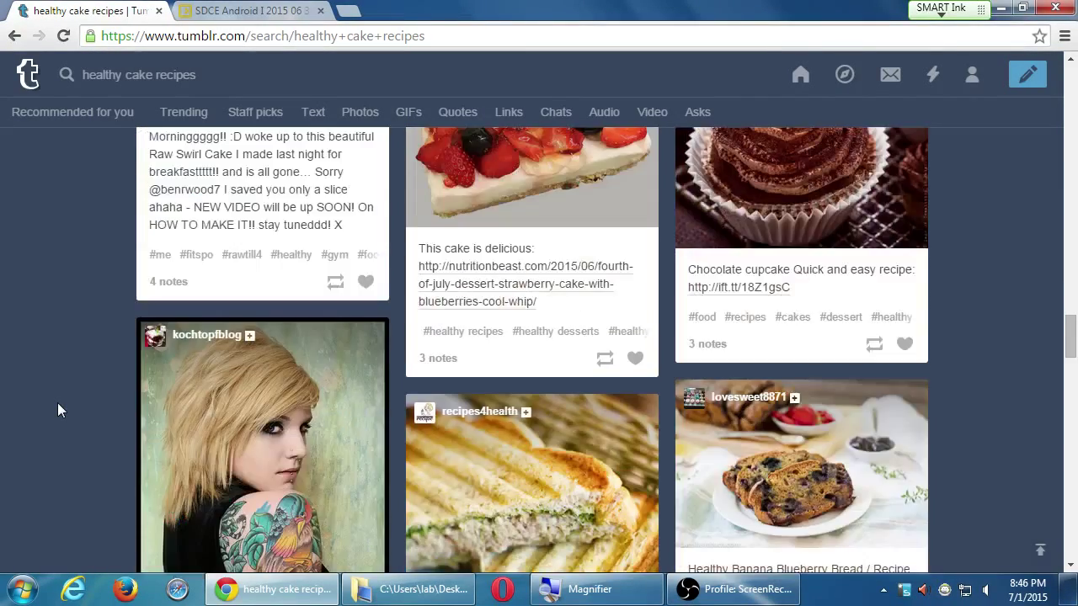
Step: Check the blog's activity panel, which lists no likes or reblogs yet
scroll(57, 410, down, 1)
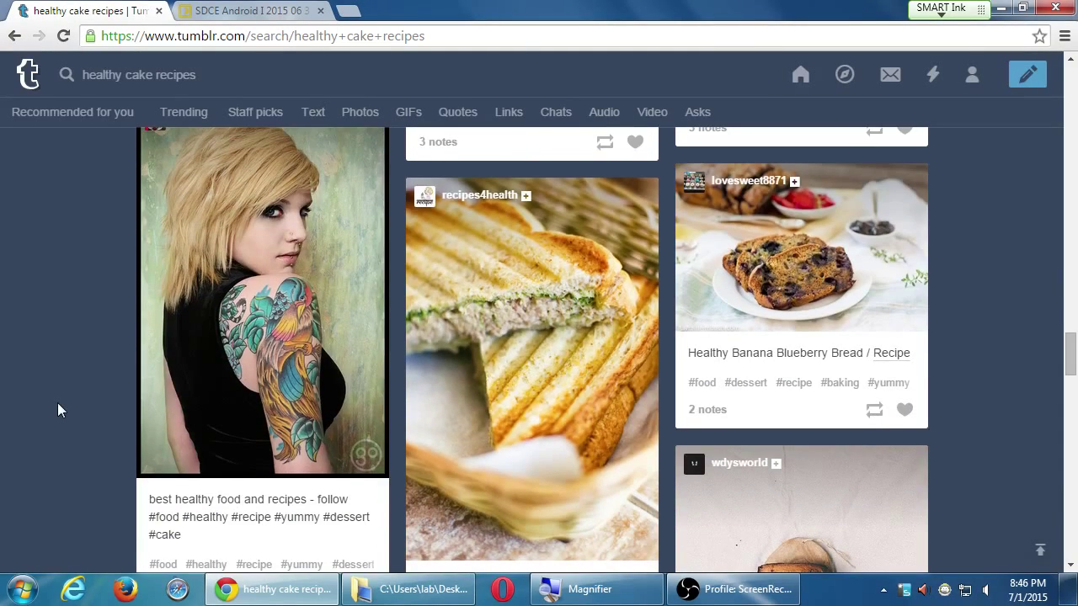
scroll(57, 410, down, 5)
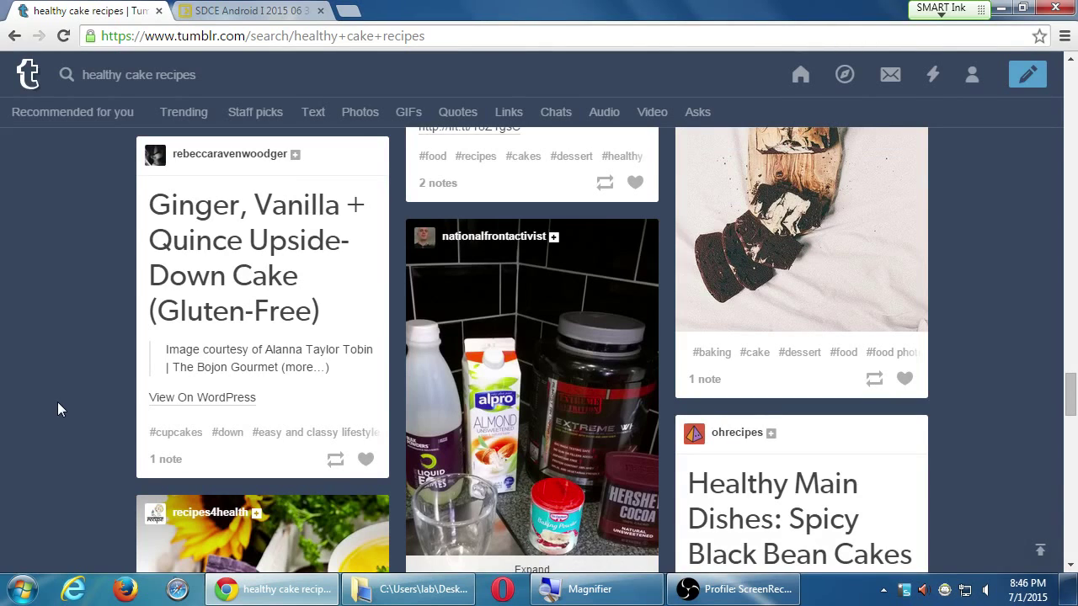
scroll(57, 409, down, 4)
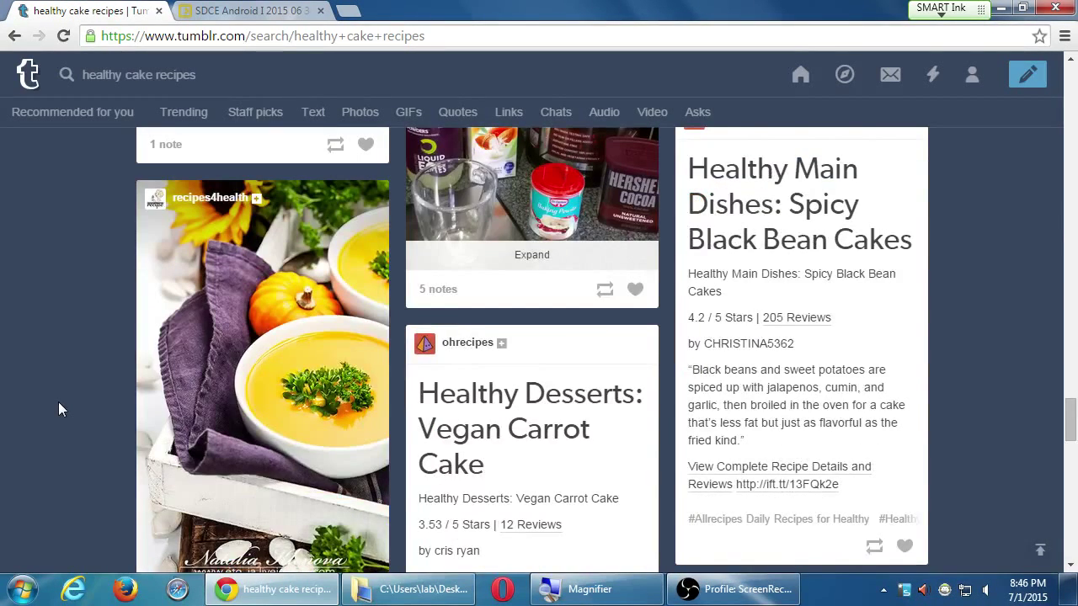
scroll(58, 407, down, 1)
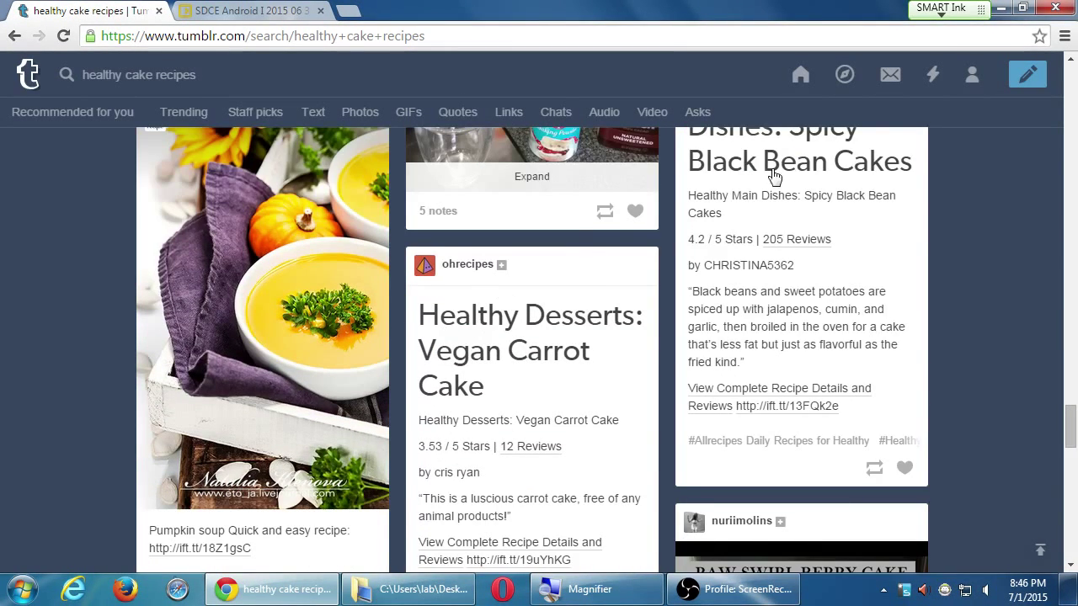
click(935, 75)
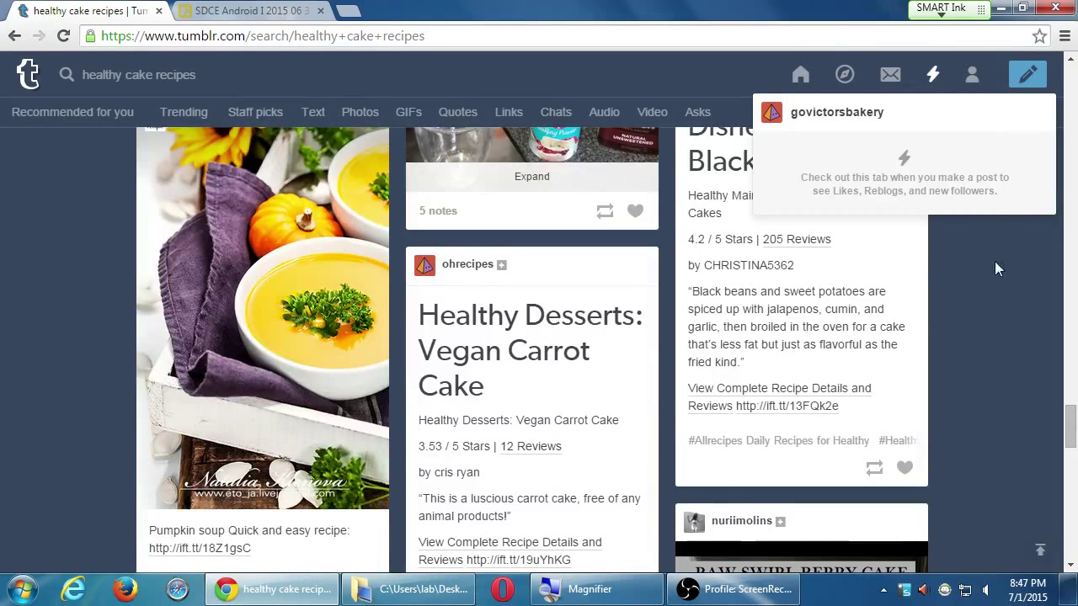
Step: Scroll the results to the Vegan Carrot Cake post rated 3.53/5 beside the Raw Swirl Berry Cake video
scroll(916, 425, down, 5)
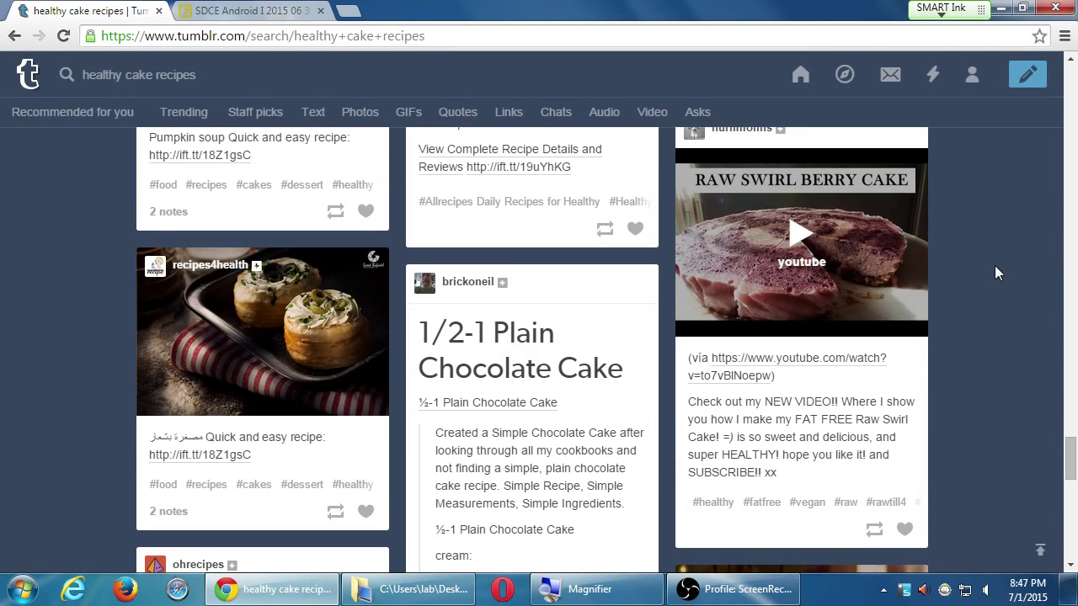
scroll(996, 268, down, 1)
scroll(996, 272, down, 3)
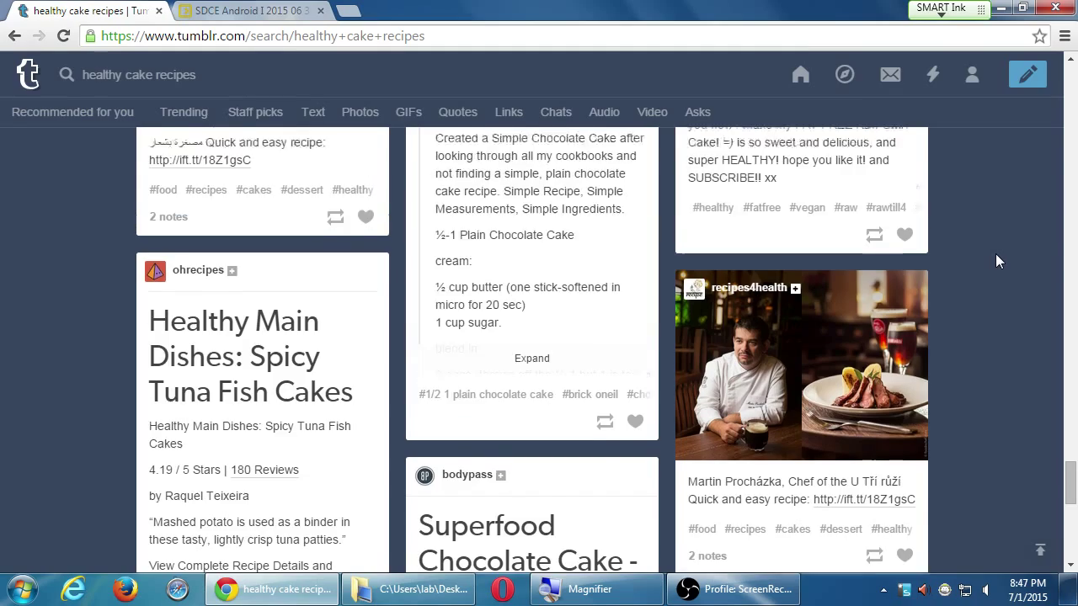
scroll(996, 259, down, 2)
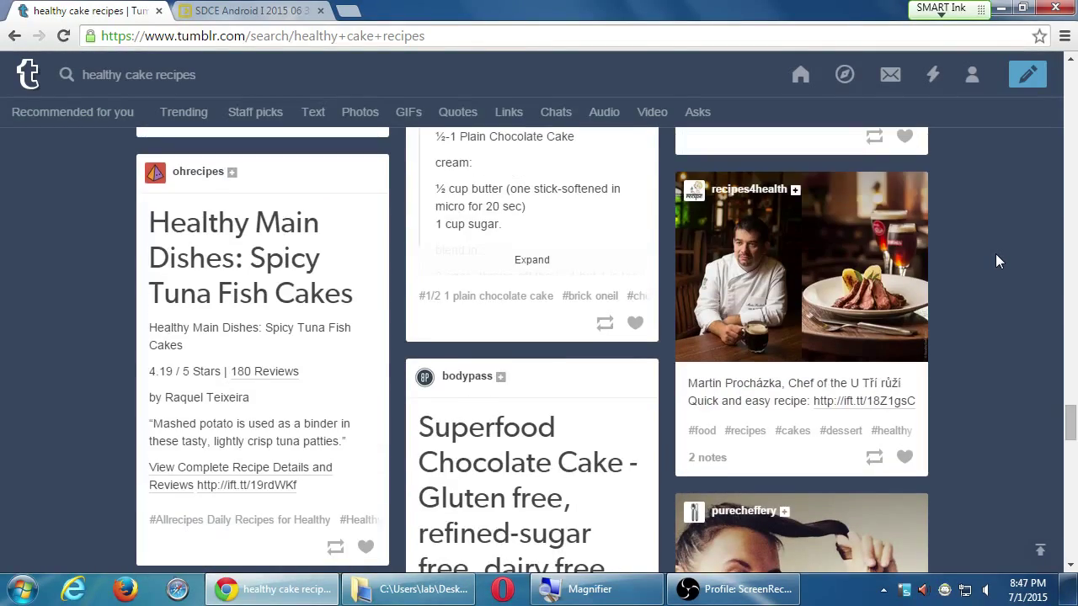
scroll(995, 261, down, 3)
scroll(996, 261, down, 4)
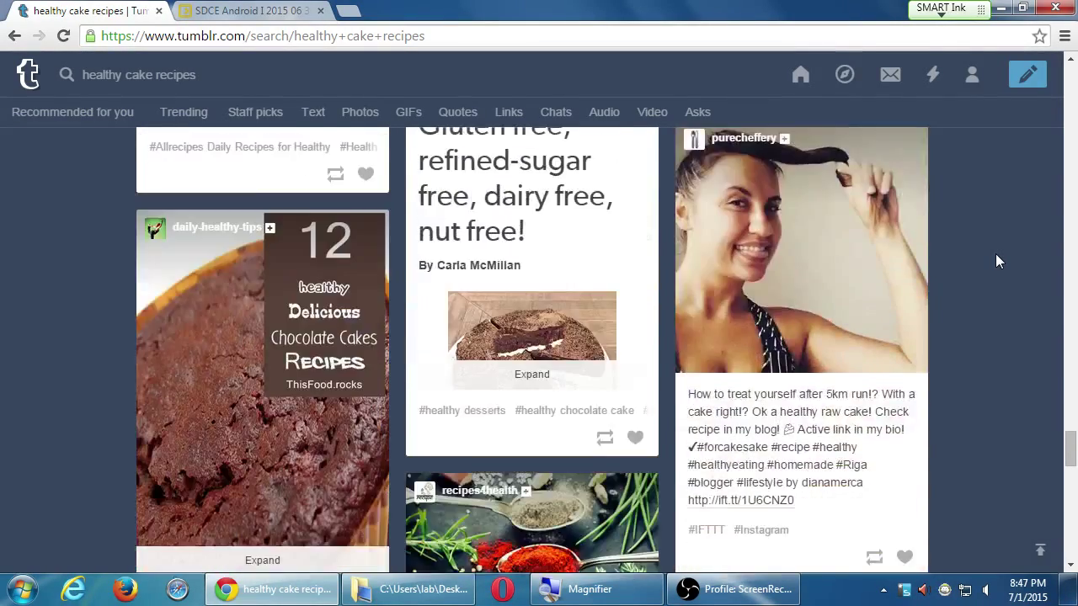
scroll(995, 261, up, 4)
scroll(995, 254, down, 1)
scroll(995, 253, up, 2)
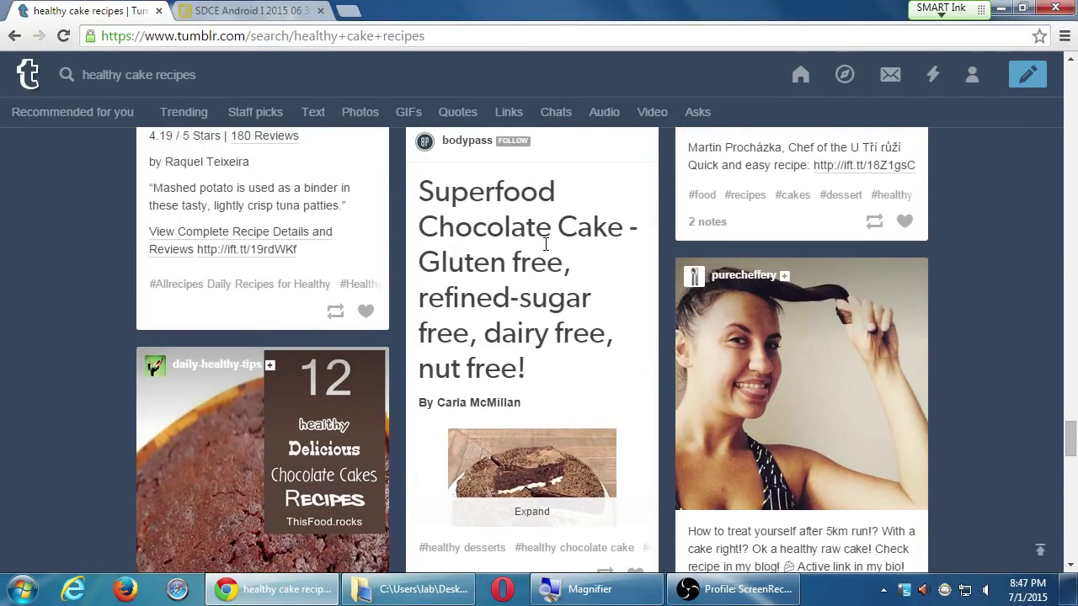
scroll(301, 394, down, 8)
scroll(300, 396, down, 2)
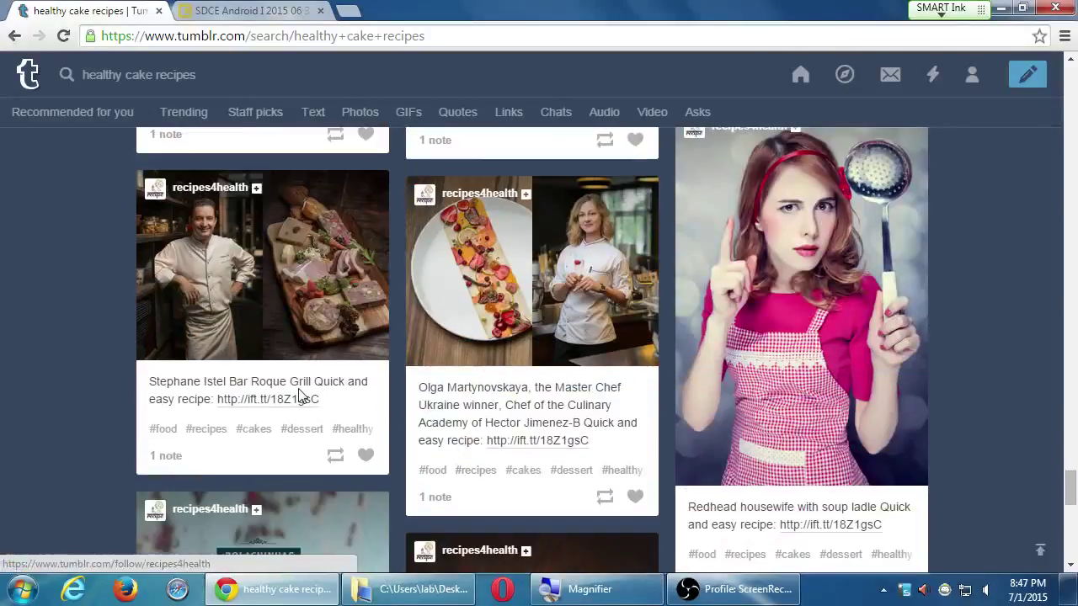
scroll(312, 385, up, 9)
scroll(312, 386, up, 9)
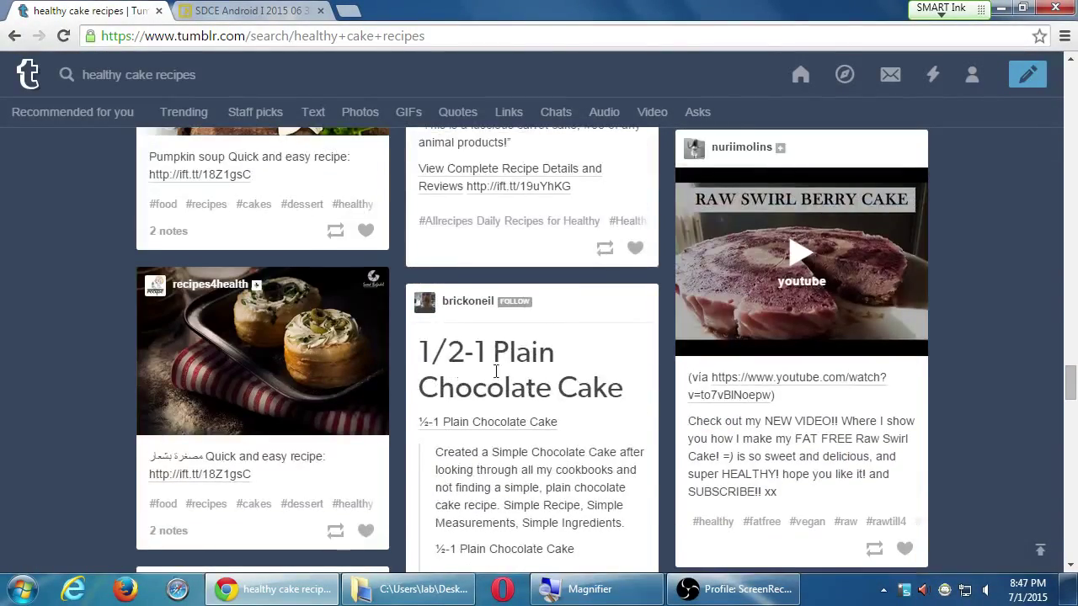
scroll(497, 372, up, 3)
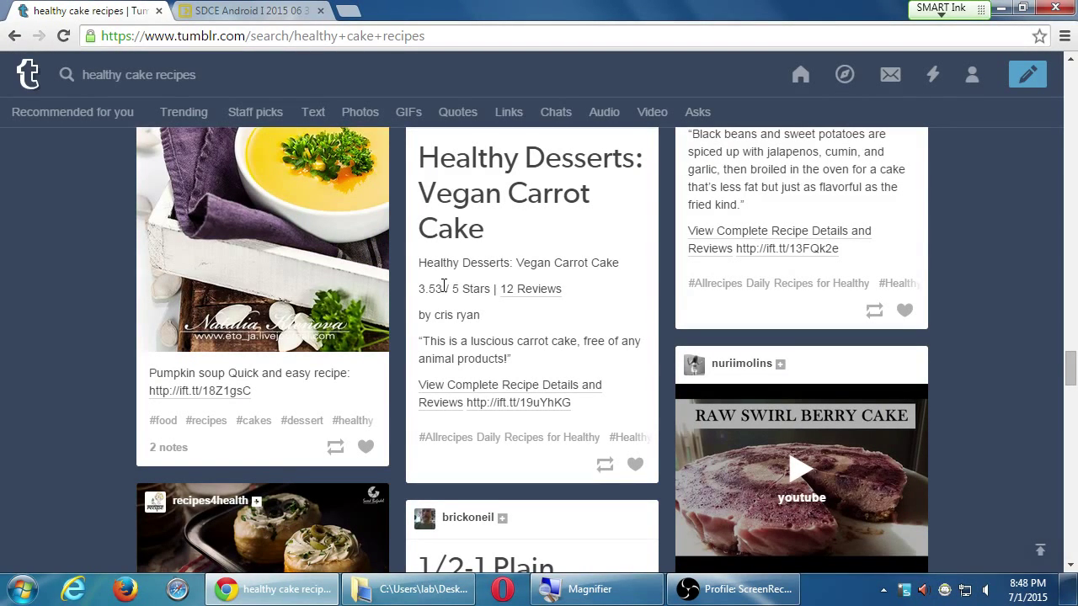
Step: Read the full Vegan Carrot Cake recipe on Allrecipes, then go back to the Tumblr results
click(508, 394)
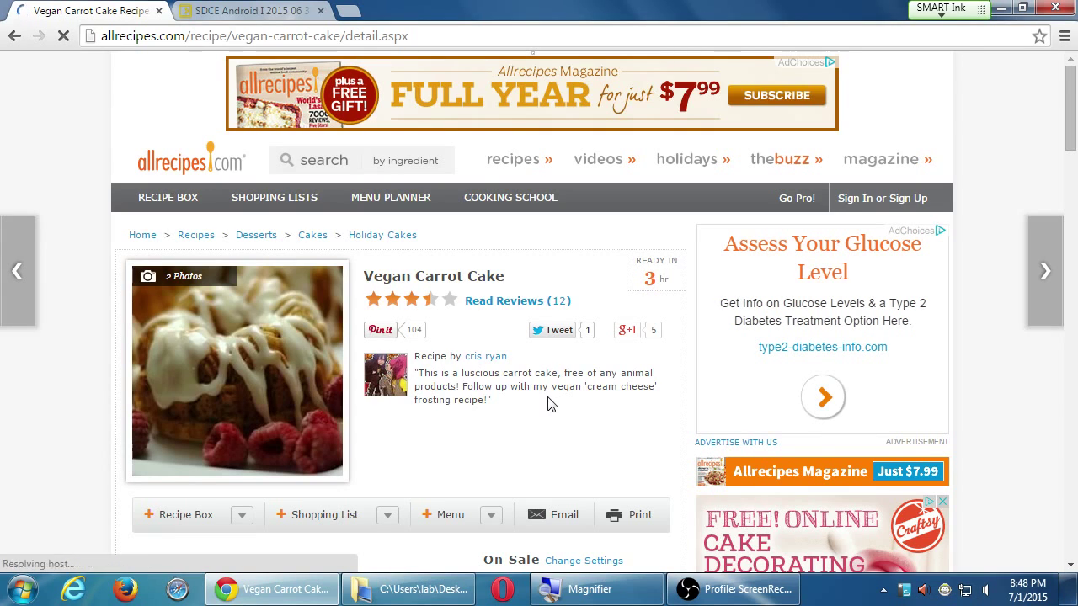
scroll(545, 404, down, 3)
scroll(545, 404, down, 6)
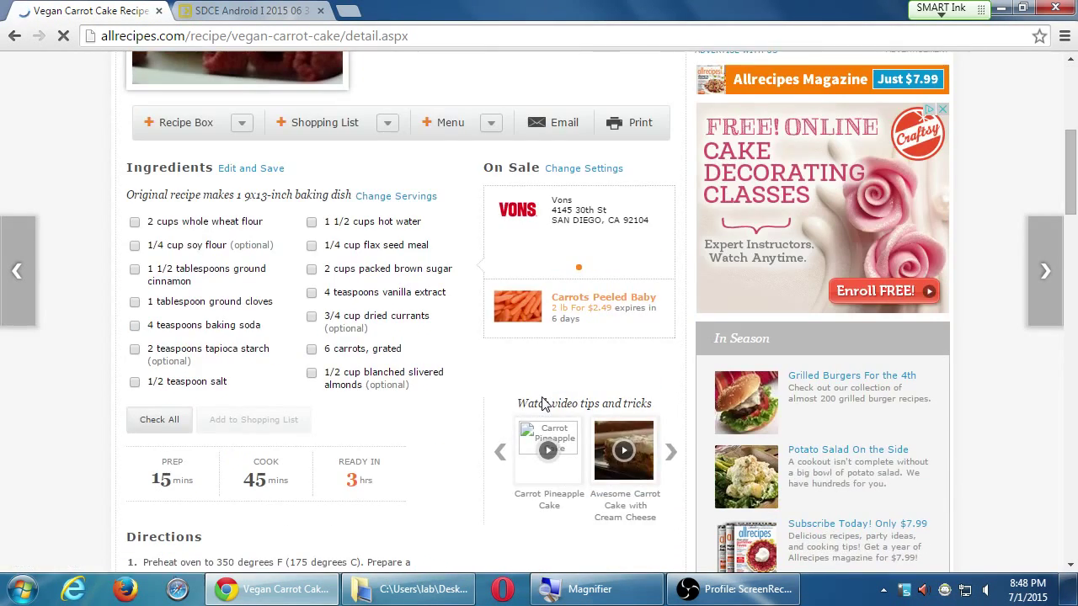
scroll(465, 406, down, 3)
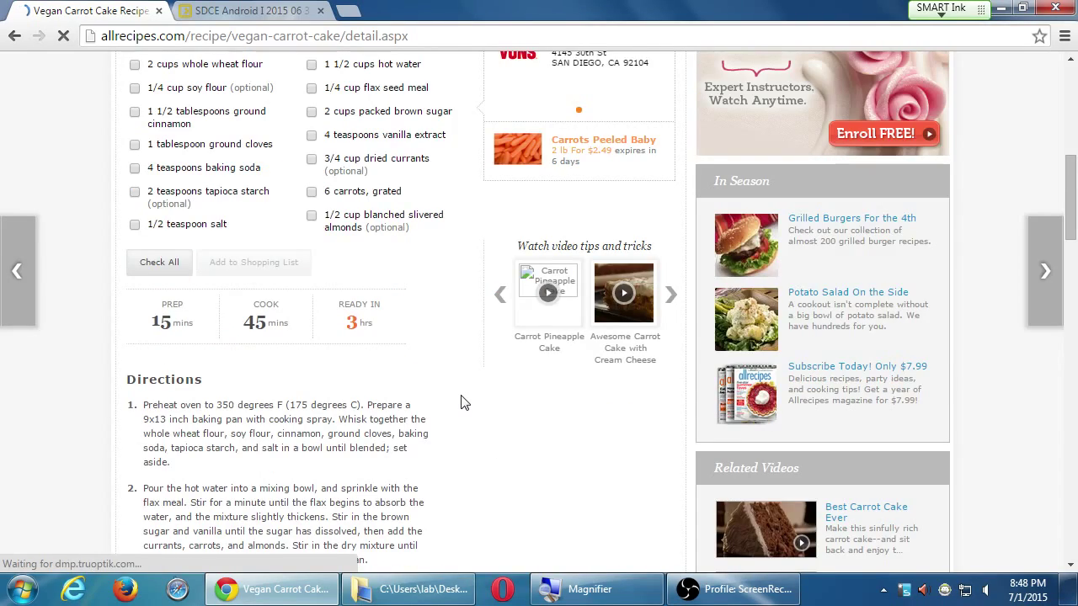
scroll(462, 400, down, 6)
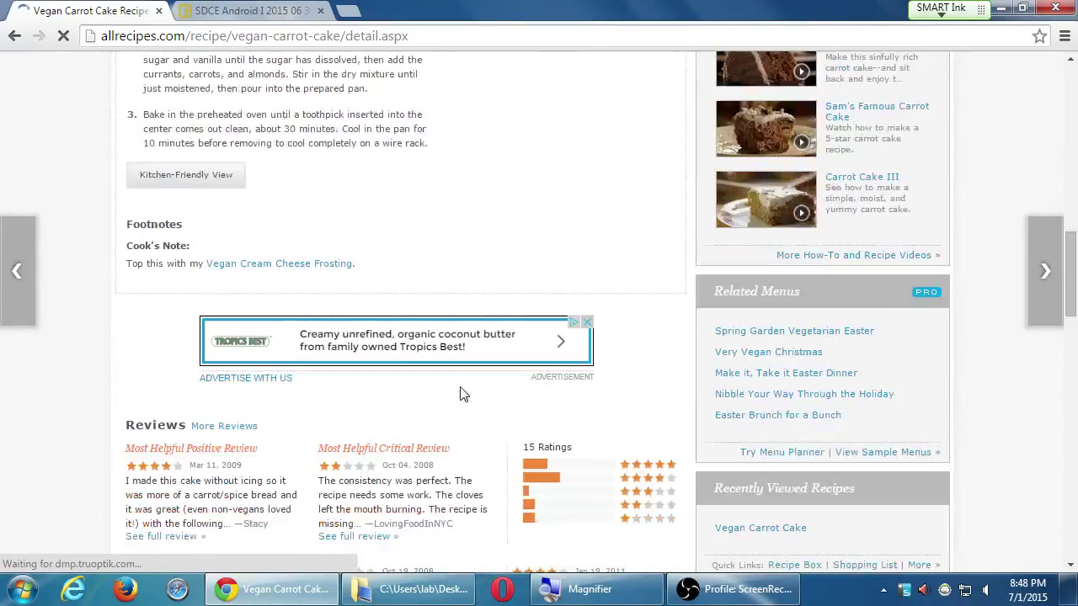
scroll(462, 393, down, 2)
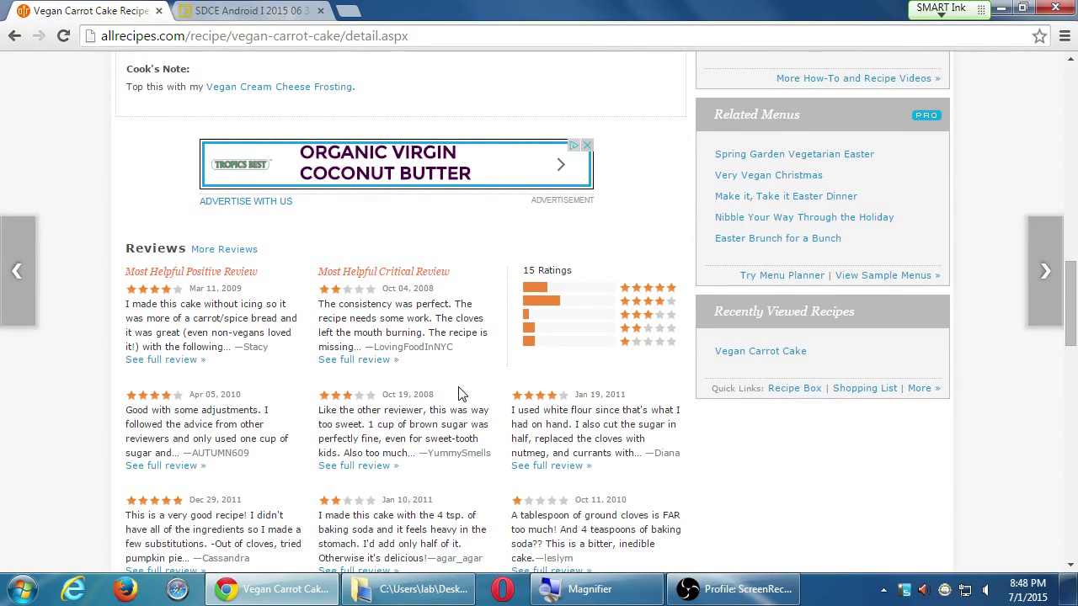
key(alt+Left)
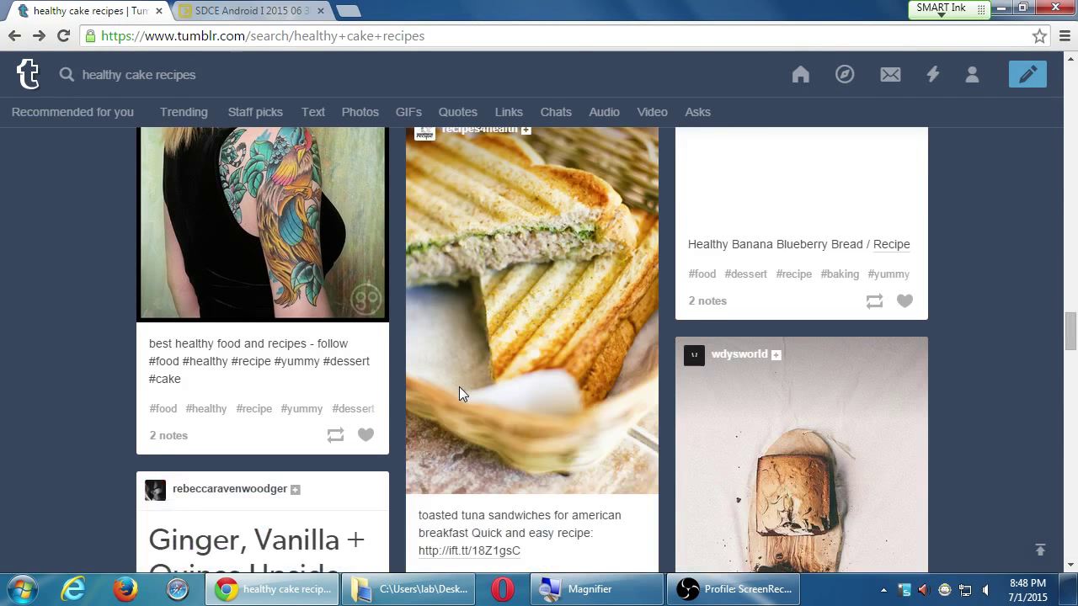
scroll(459, 389, down, 2)
scroll(459, 388, down, 3)
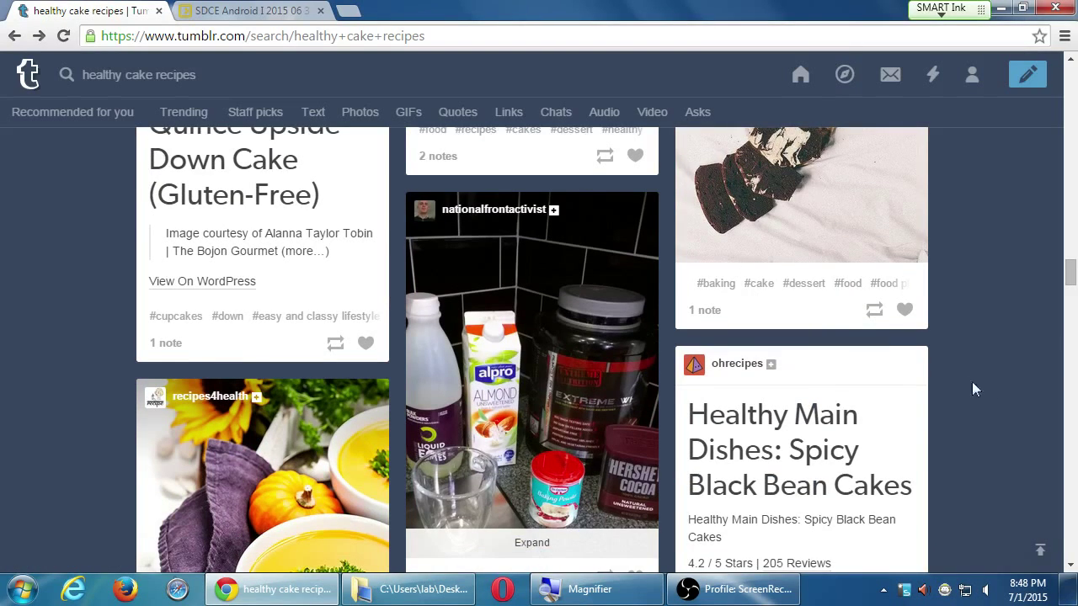
scroll(980, 379, down, 7)
scroll(979, 375, down, 2)
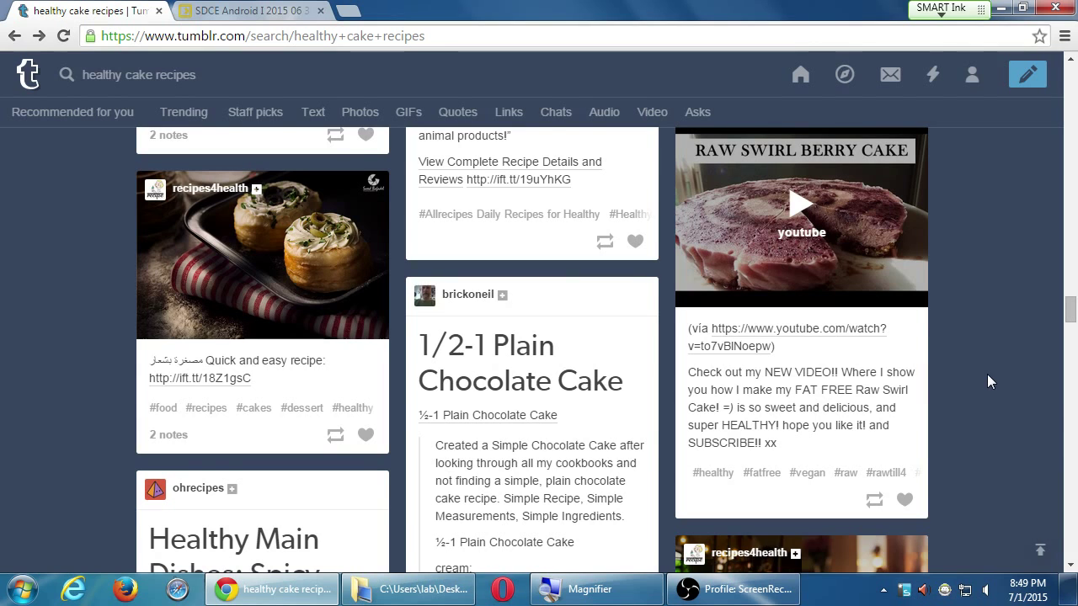
scroll(938, 519, down, 1)
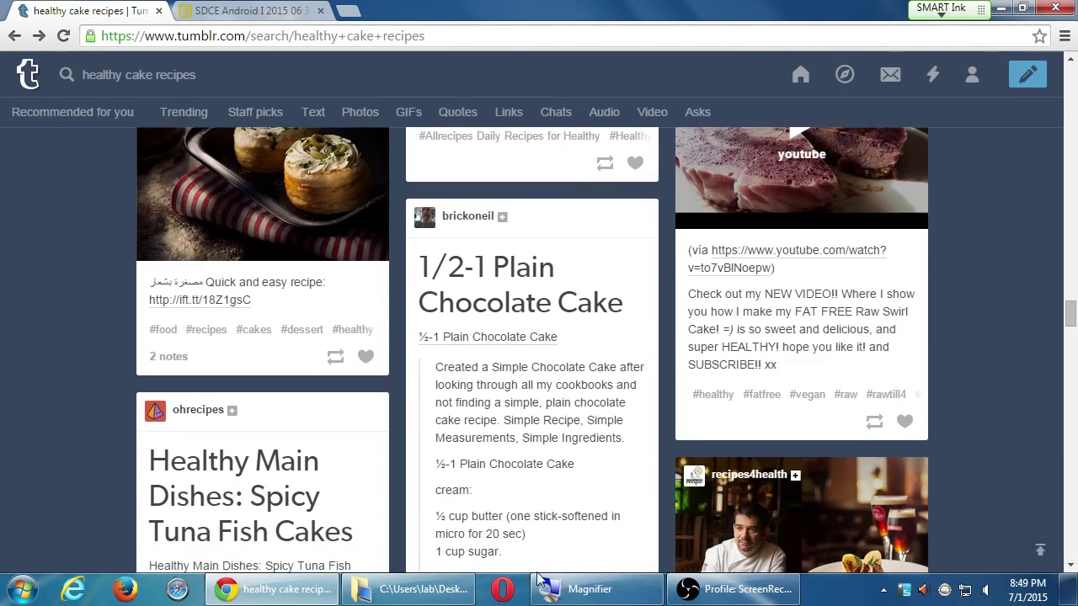
scroll(391, 496, down, 3)
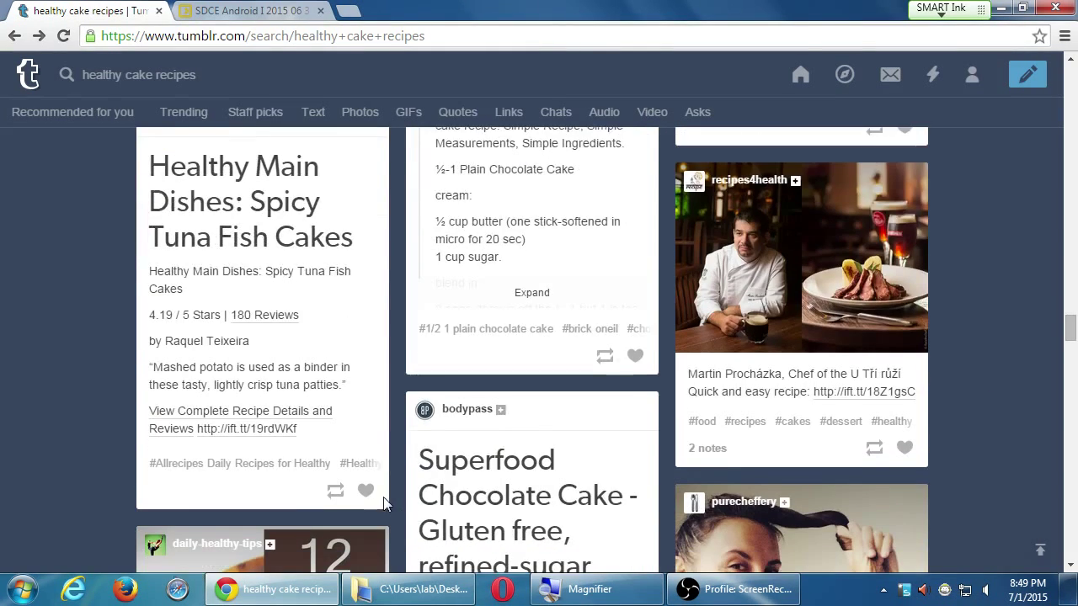
scroll(389, 480, down, 2)
scroll(402, 491, down, 4)
scroll(402, 498, down, 3)
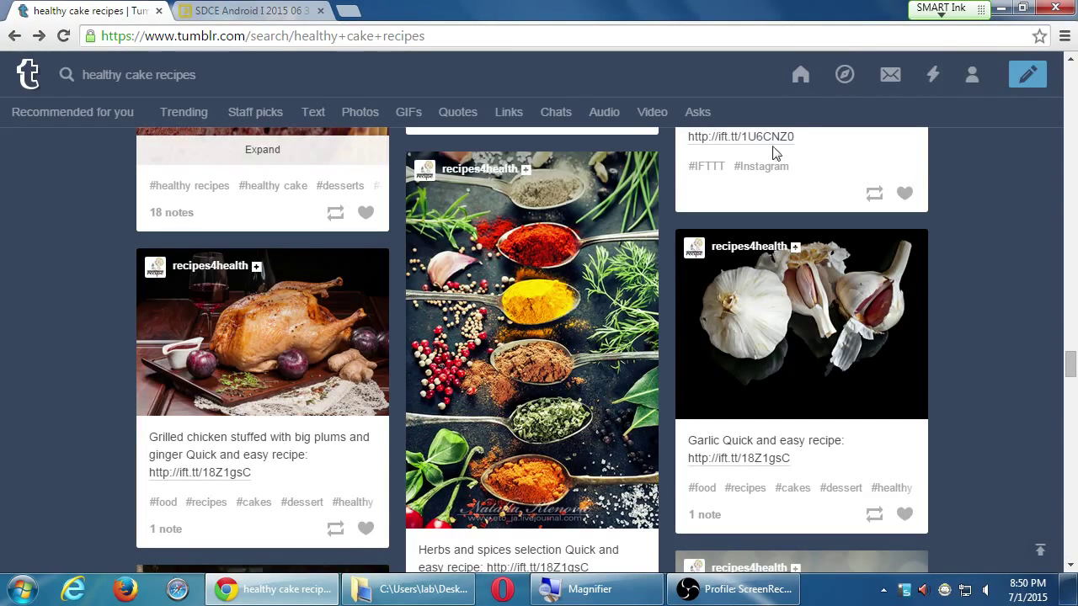
click(799, 77)
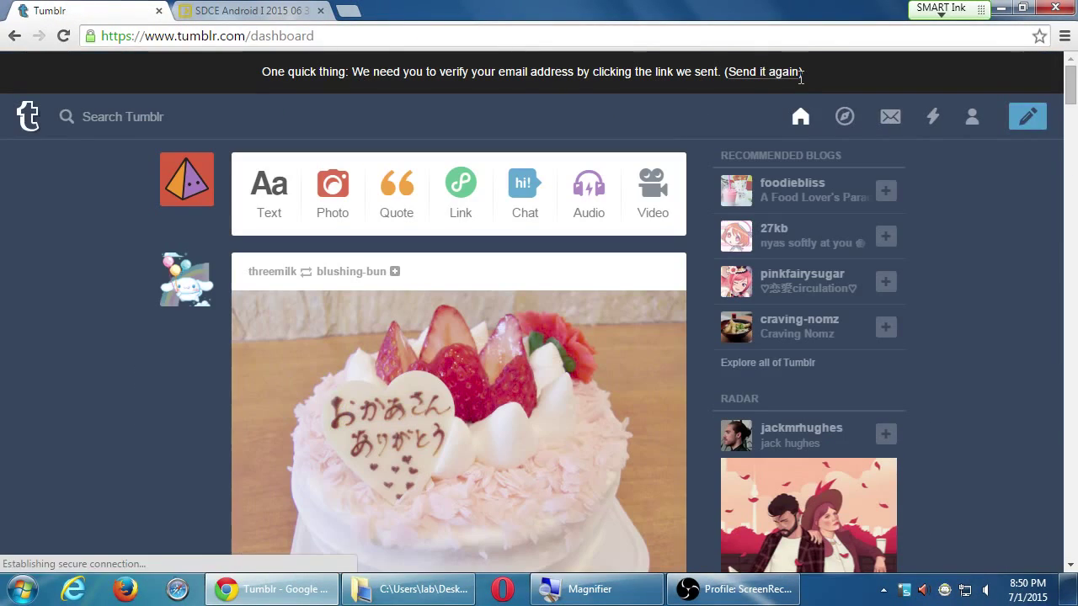
click(796, 74)
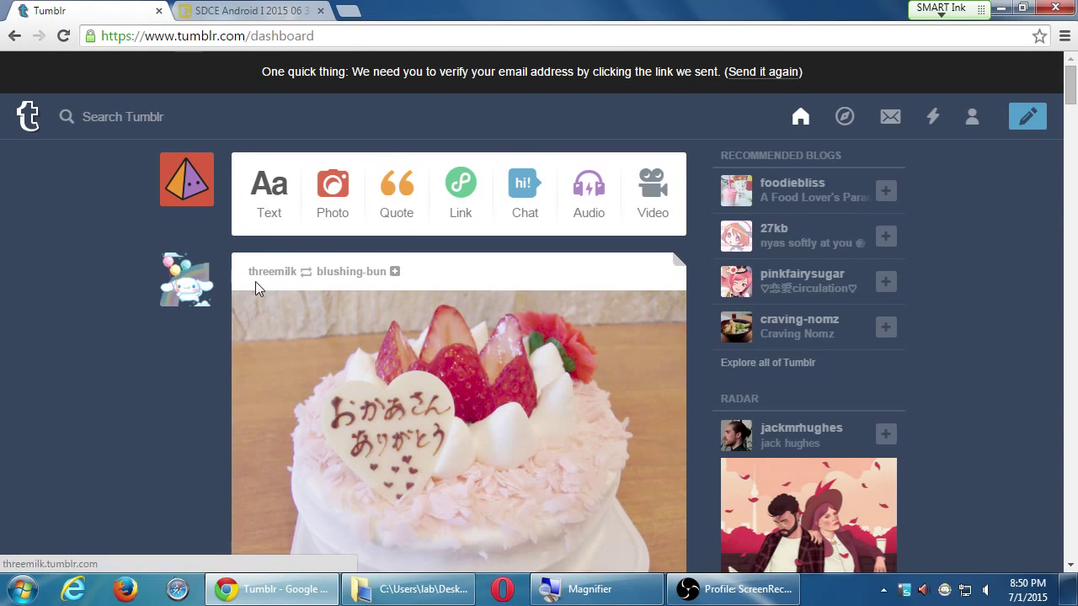
scroll(142, 305, down, 3)
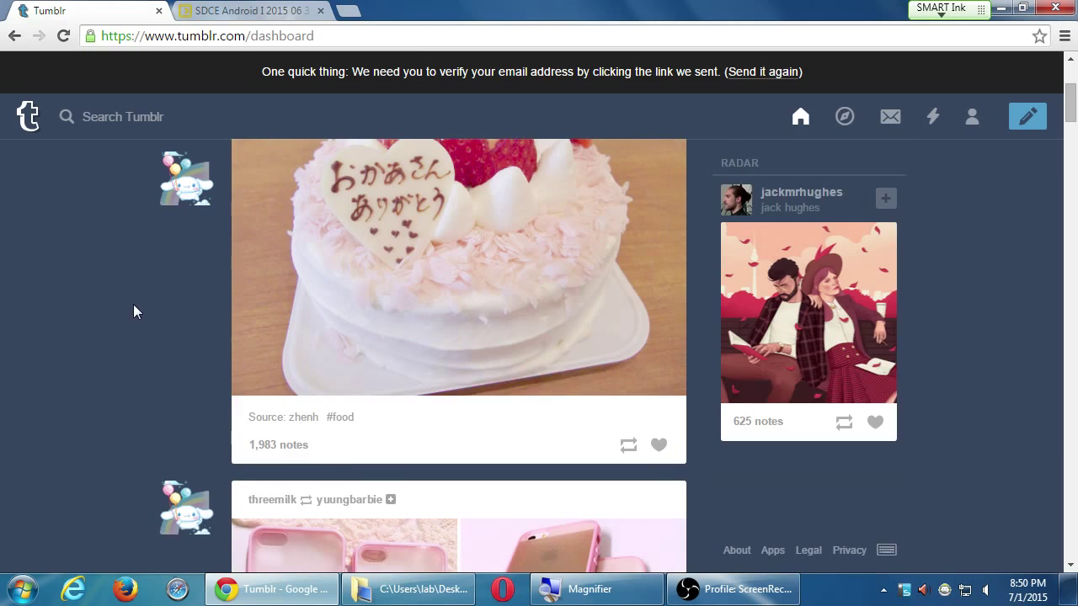
scroll(118, 311, down, 5)
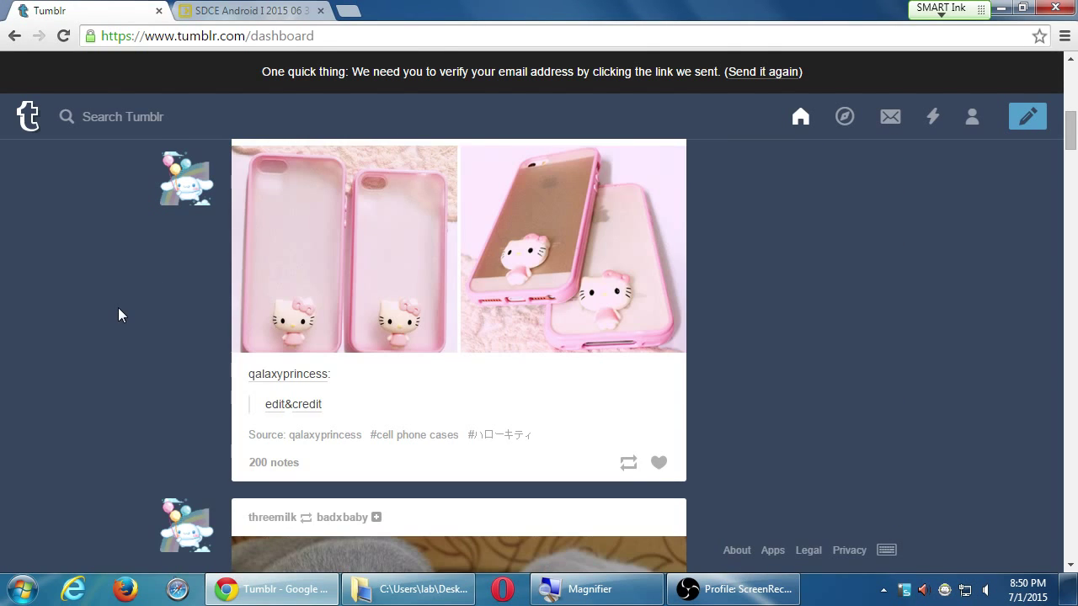
scroll(118, 312, up, 8)
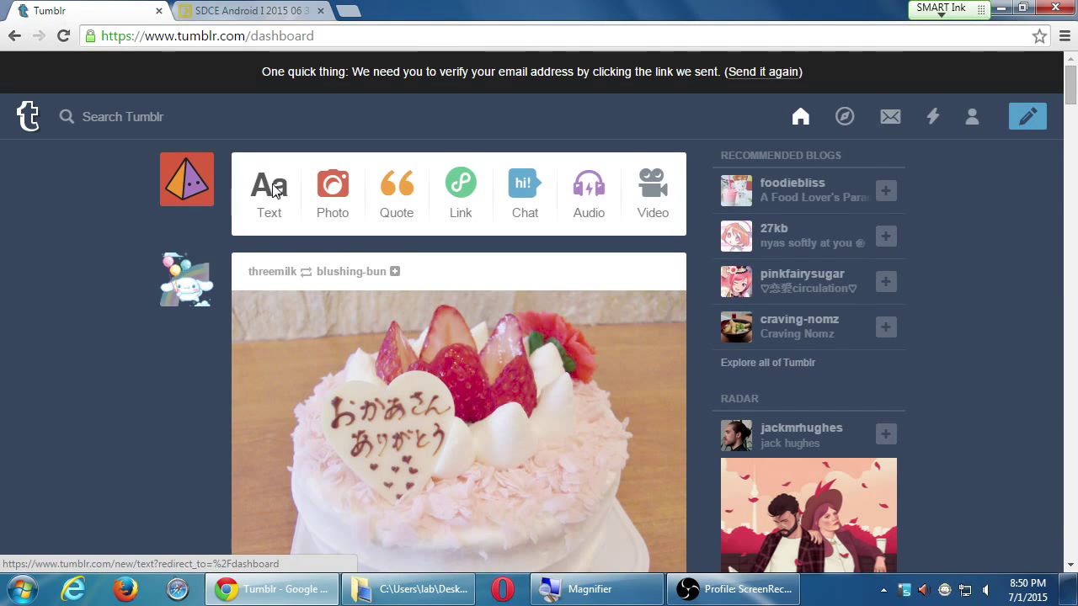
Step: Start a new text post from the post-type bar
click(273, 189)
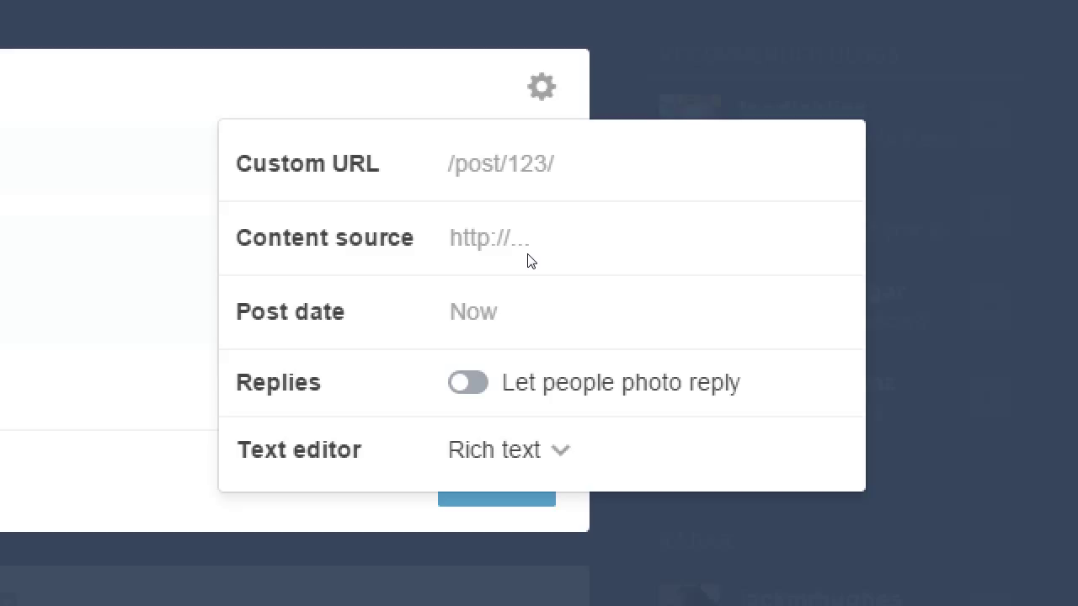
Step: Discard the text draft and upload Desert.jpg from Sample Pictures as a photo post
click(761, 168)
click(279, 378)
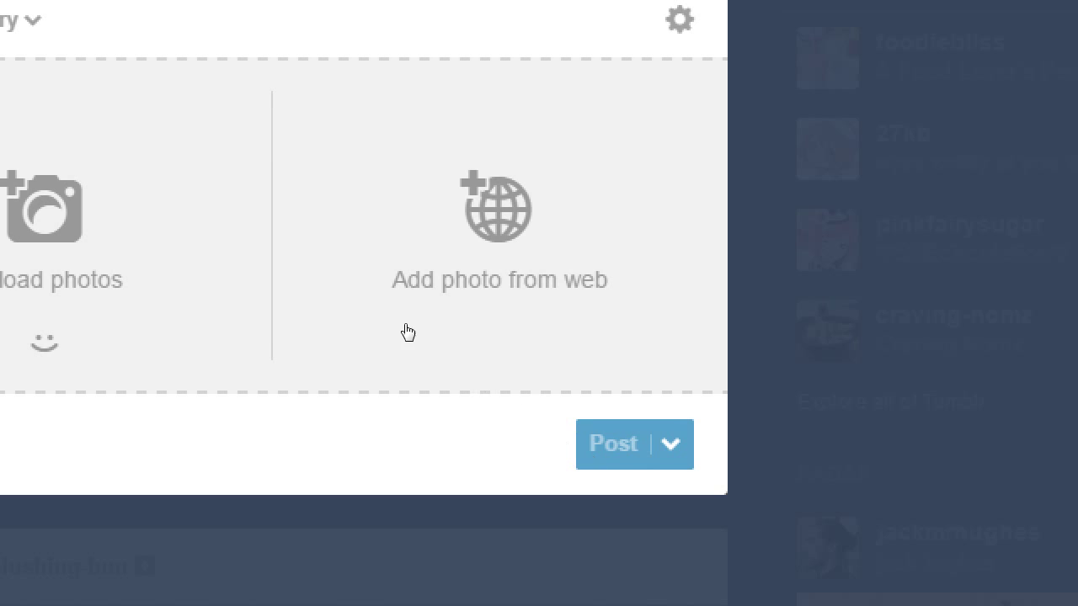
click(387, 320)
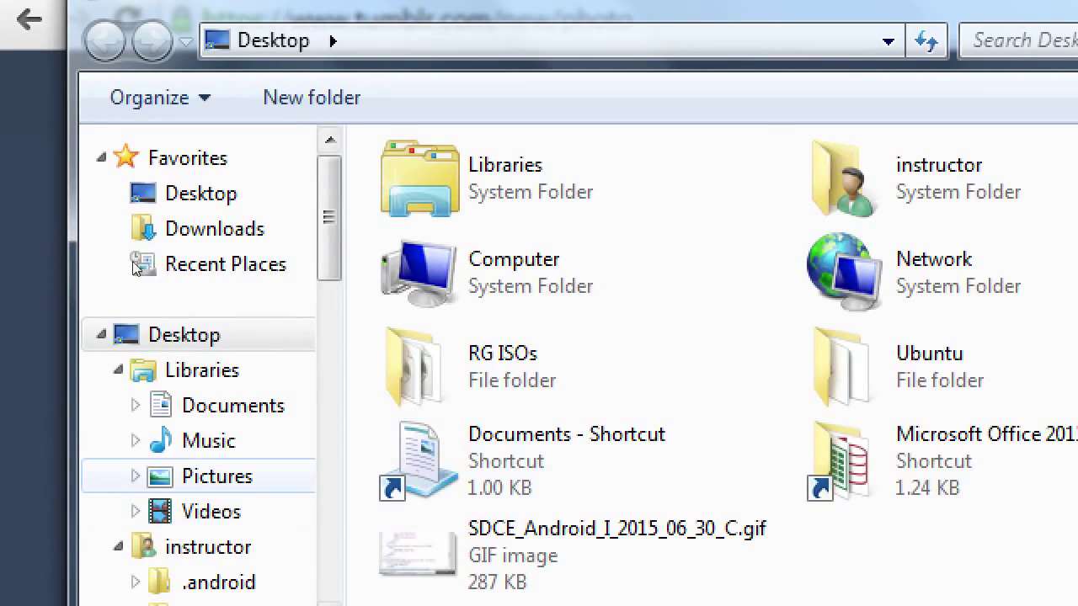
click(218, 476)
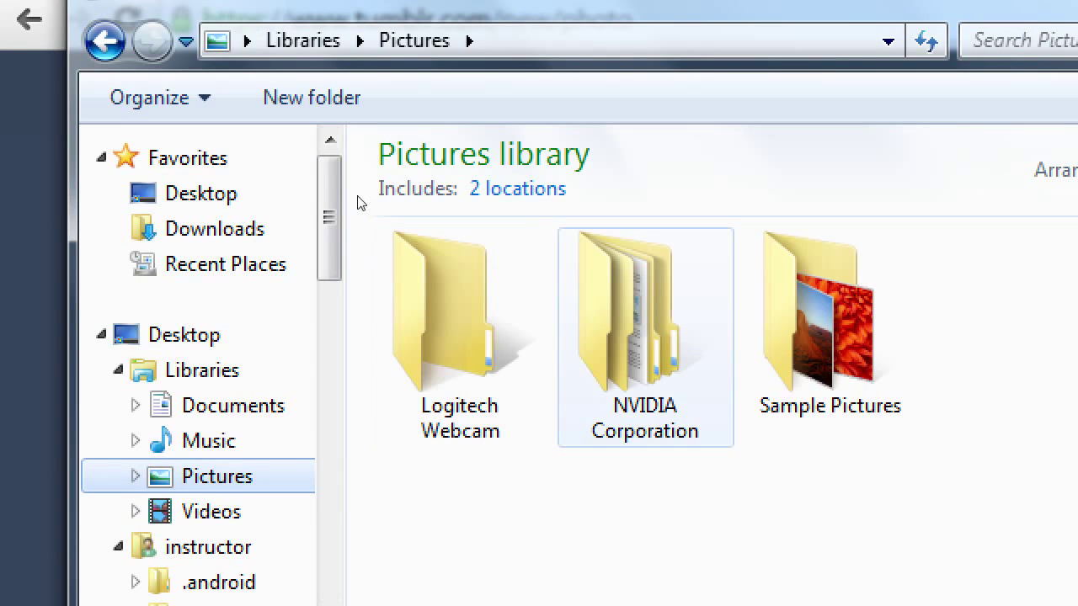
double_click(829, 354)
double_click(644, 290)
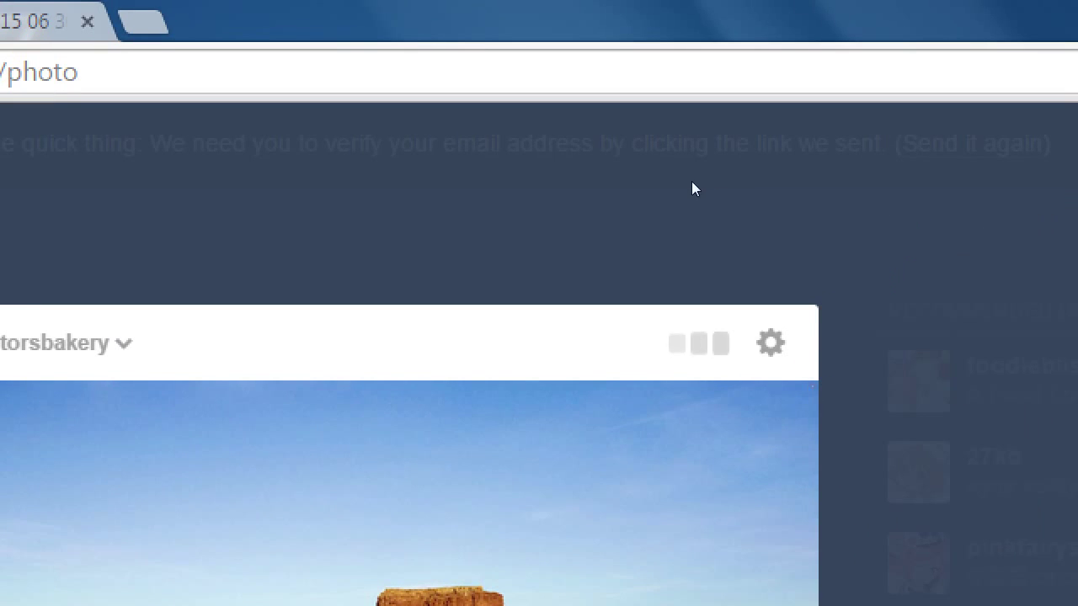
click(771, 343)
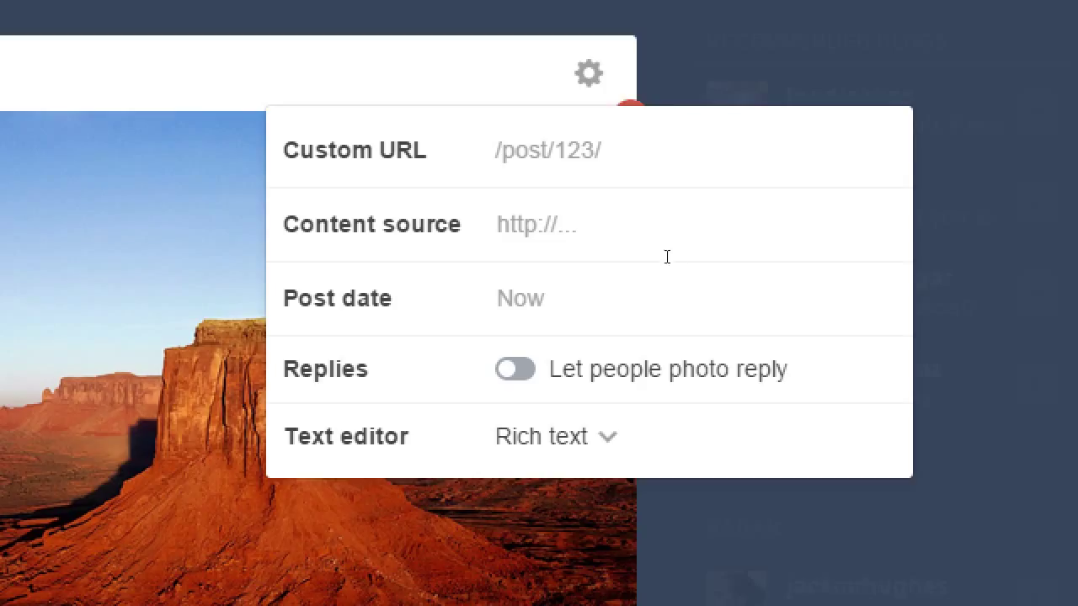
click(656, 400)
text(http://victor.com)
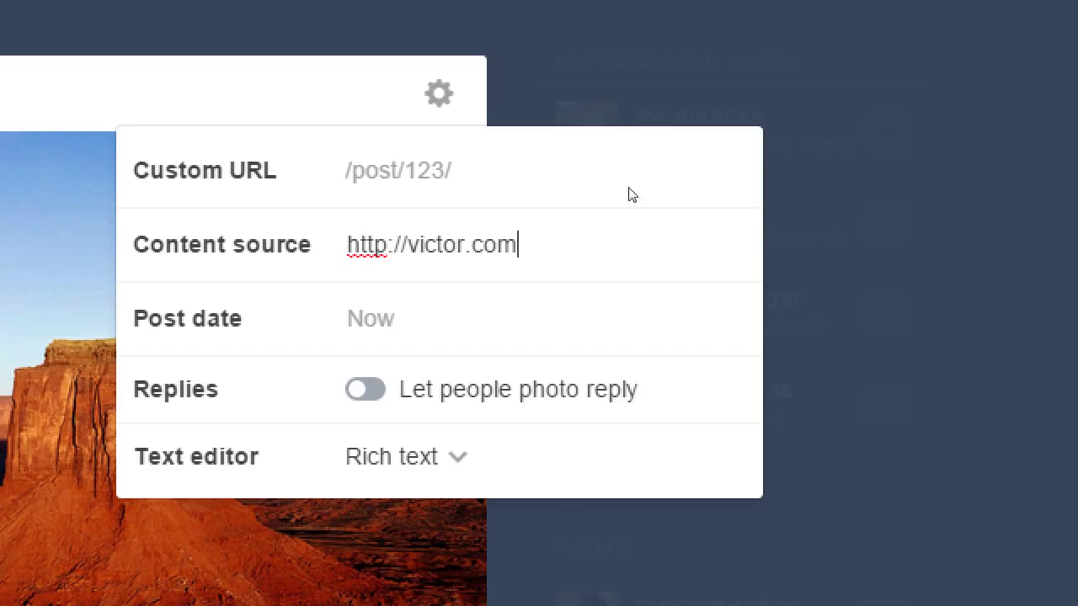
key(Return)
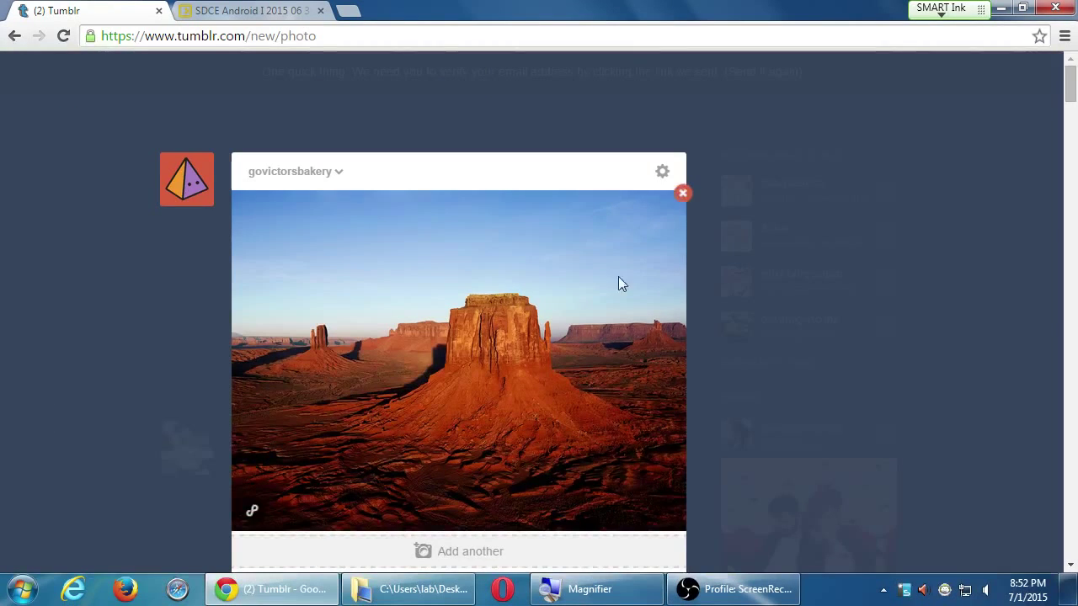
scroll(618, 280, down, 3)
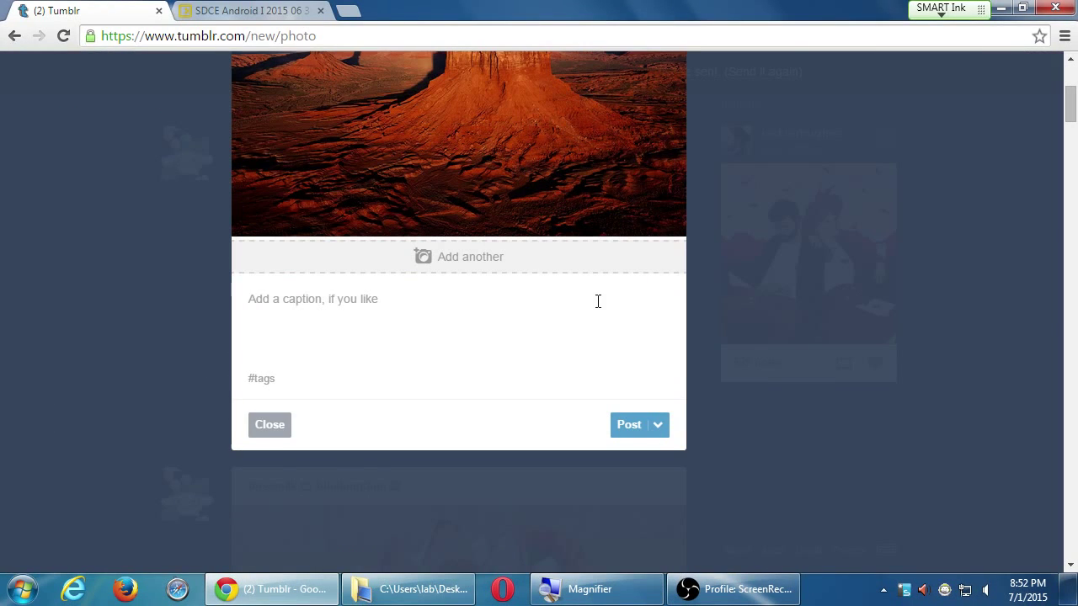
scroll(585, 329, up, 2)
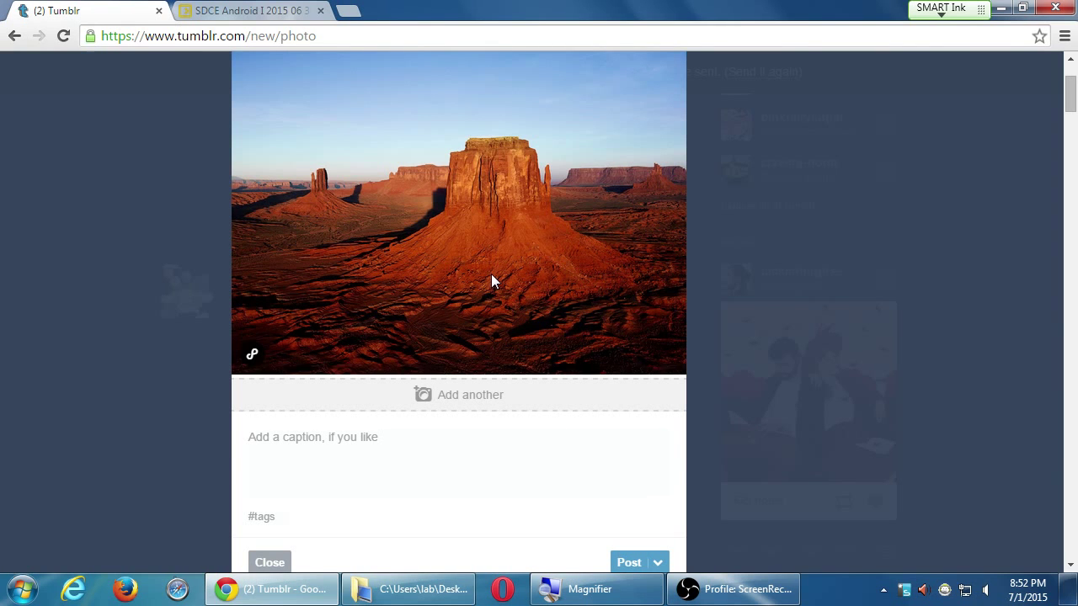
scroll(443, 279, up, 1)
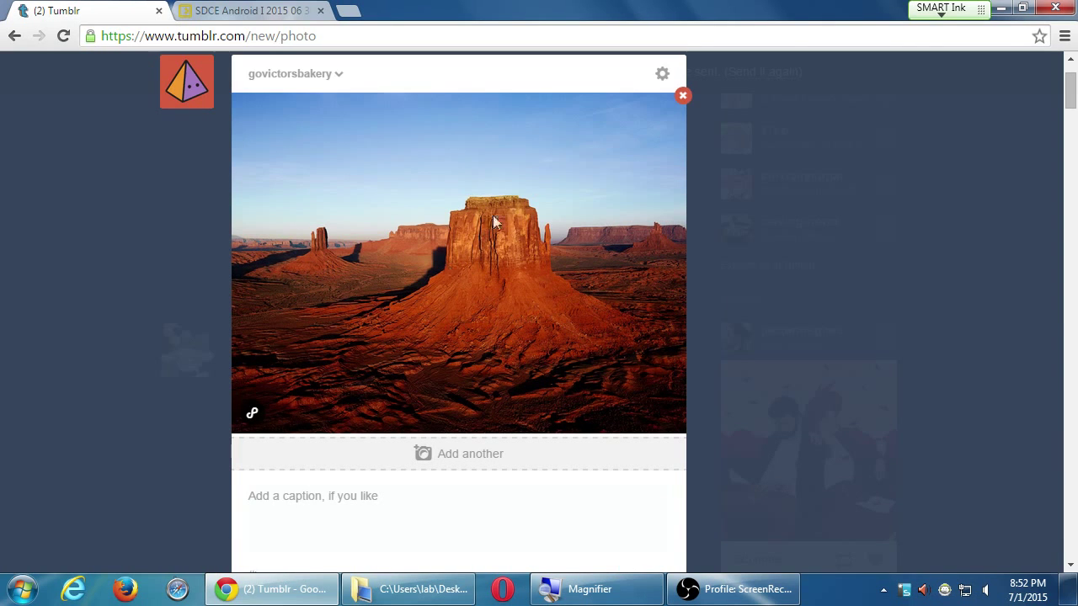
Step: Switch on photo replies in the post settings and keep Rich text as the text editor
click(663, 75)
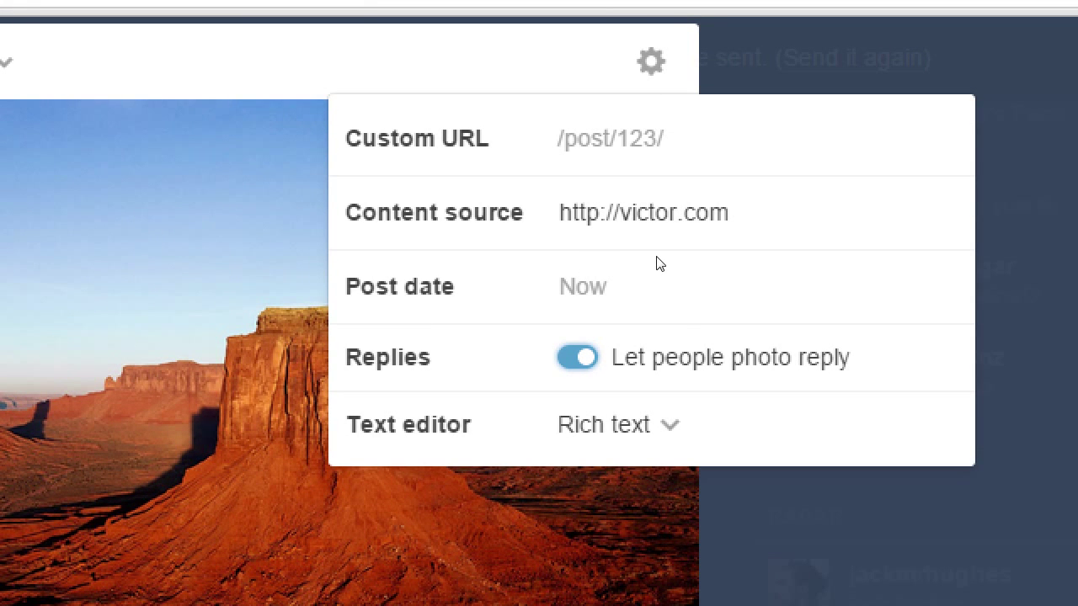
key(alt+Down)
key(Down)
key(Up)
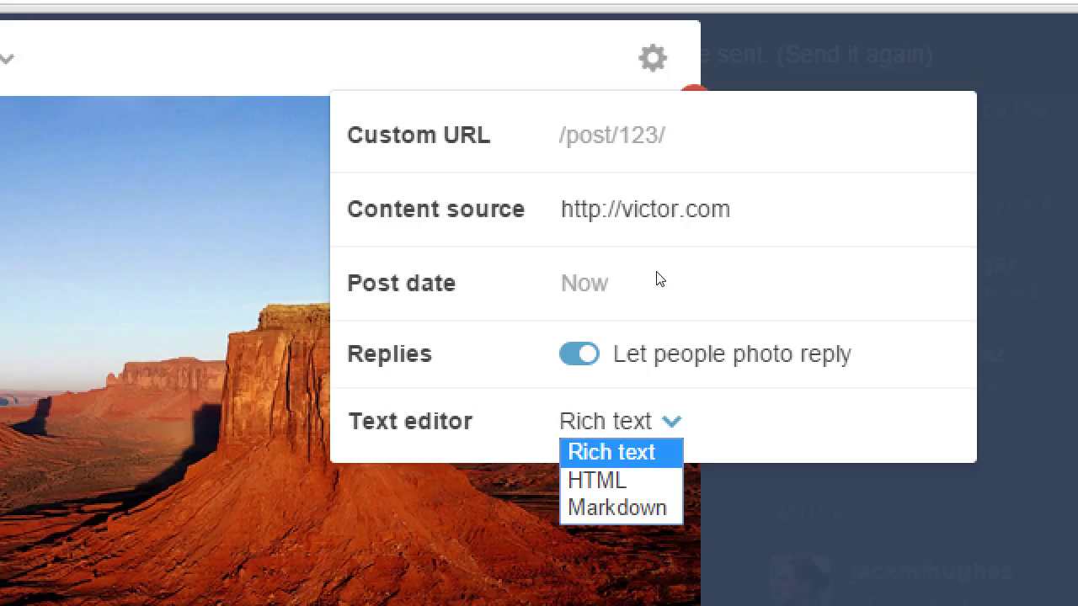
key(Down)
key(Down)
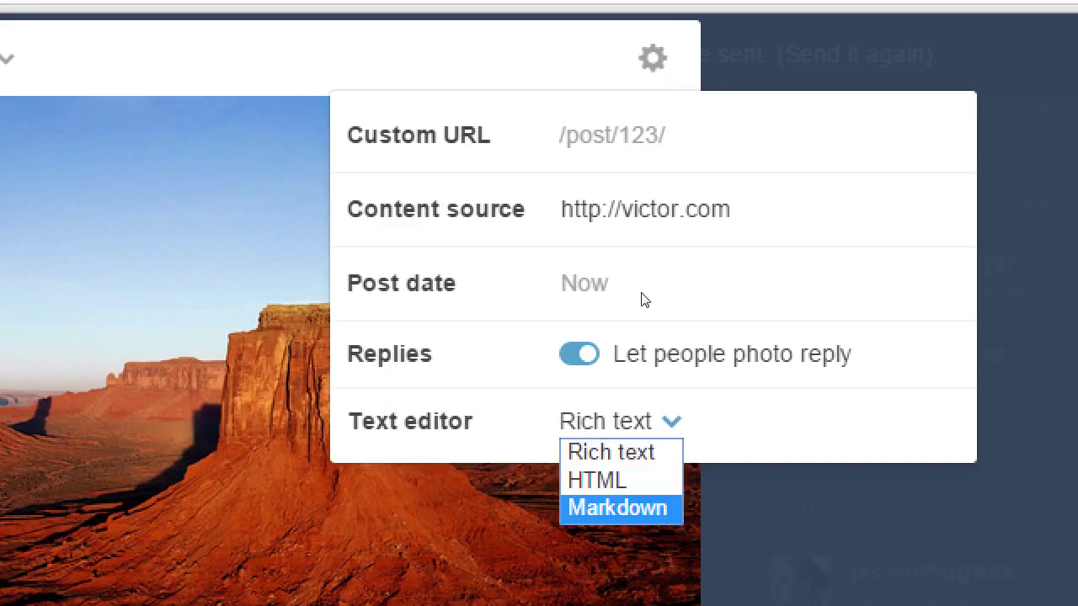
key(Up)
key(Up)
key(Return)
click(589, 80)
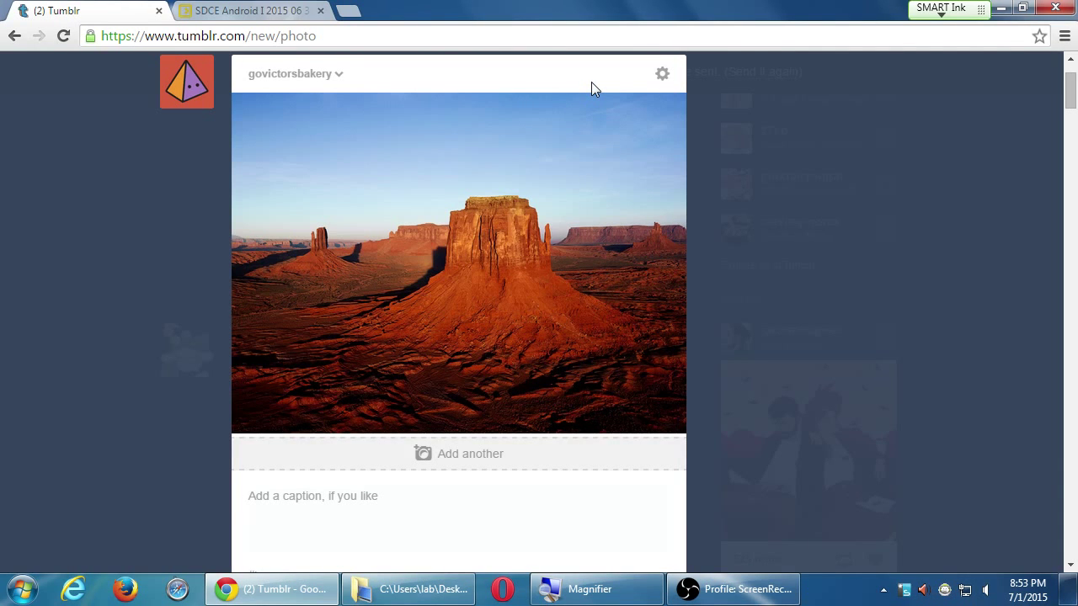
Step: Publish the desert photo post and review it on the dashboard, credited to victor.com
scroll(698, 223, down, 2)
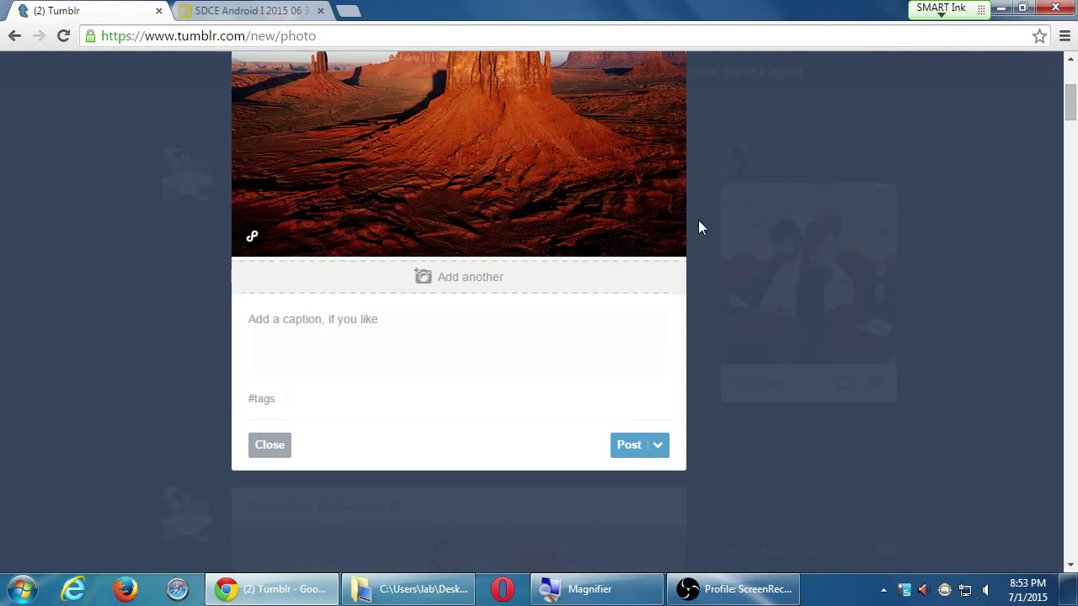
click(629, 445)
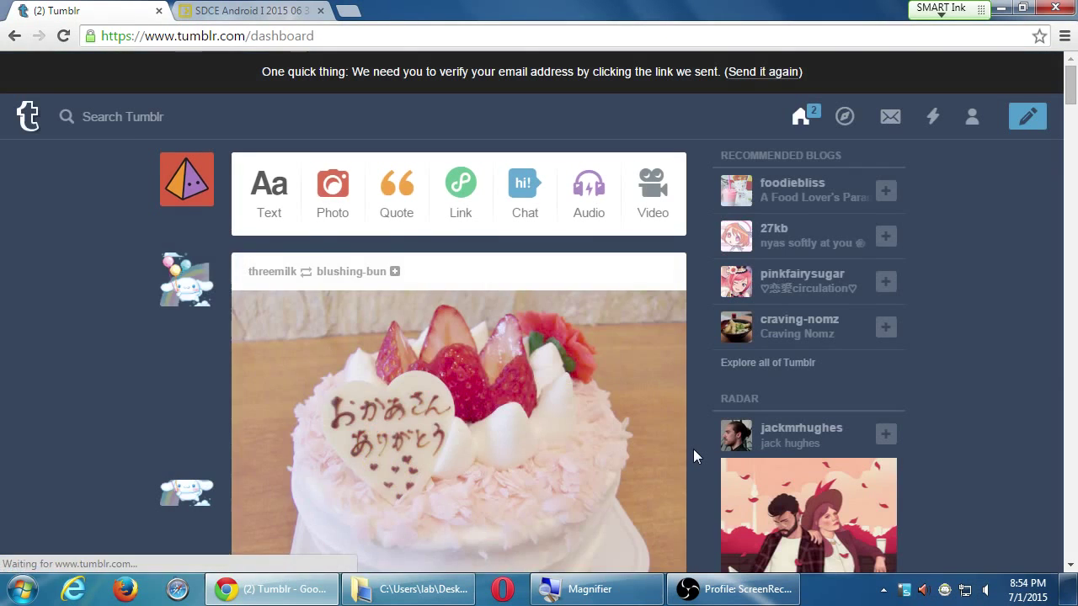
scroll(696, 456, down, 2)
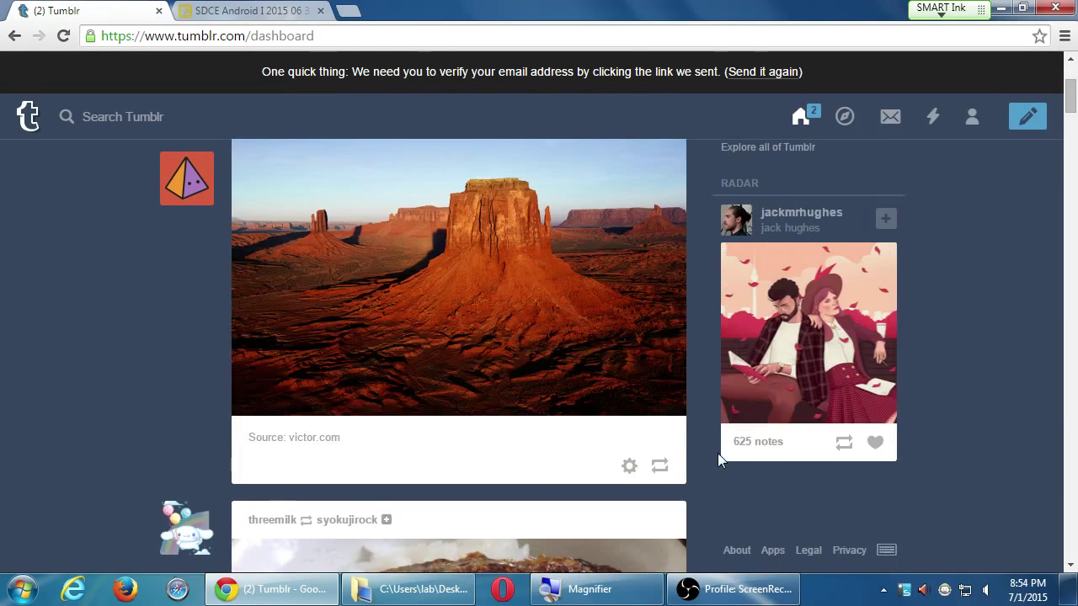
scroll(718, 451, up, 3)
scroll(714, 446, down, 1)
scroll(714, 444, down, 1)
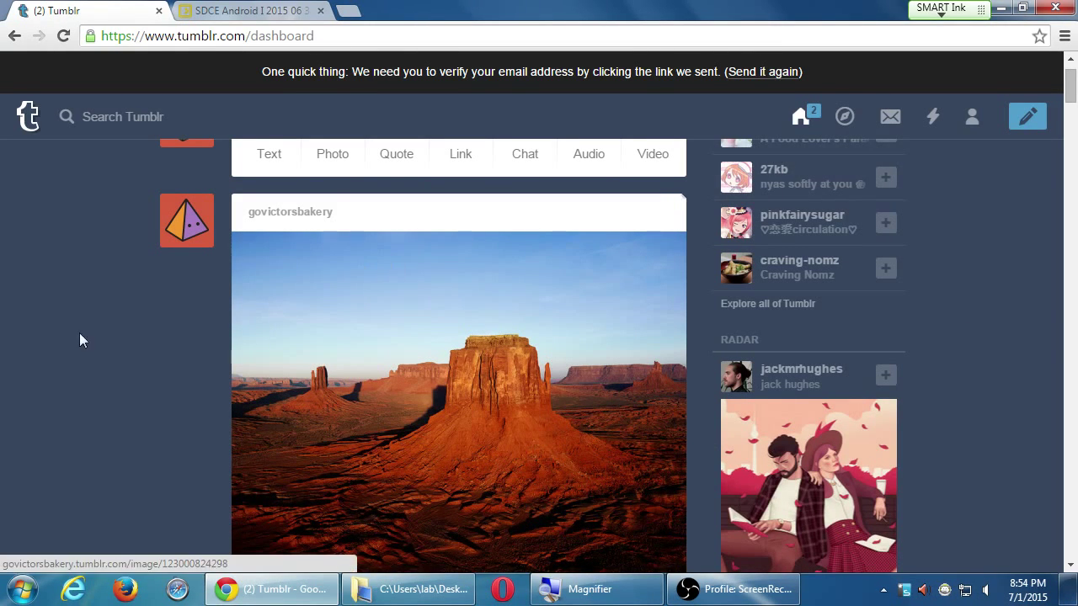
scroll(11, 370, up, 1)
scroll(12, 371, down, 3)
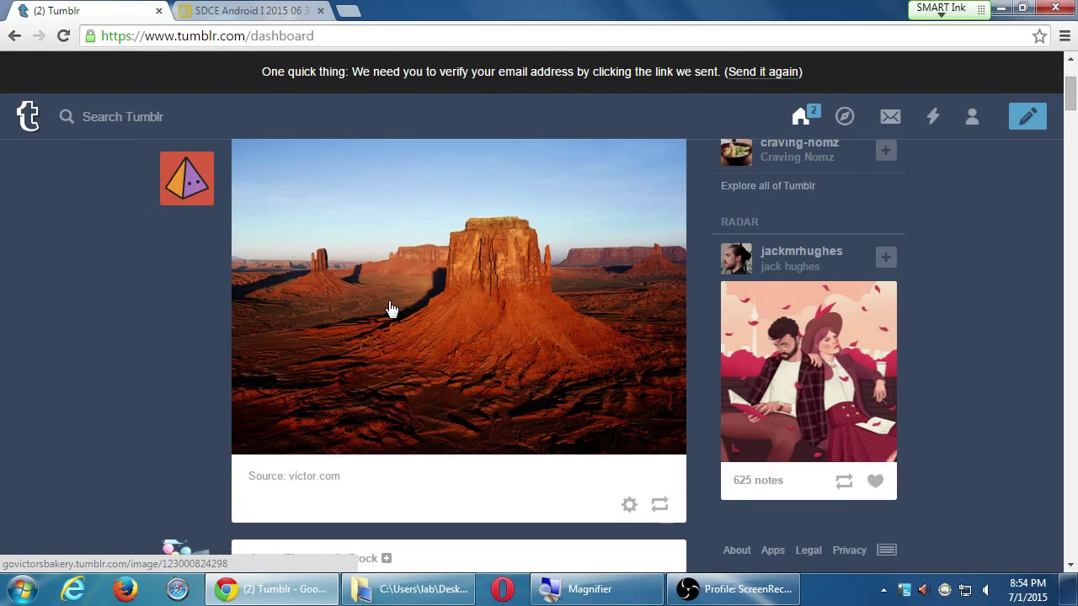
scroll(12, 312, down, 5)
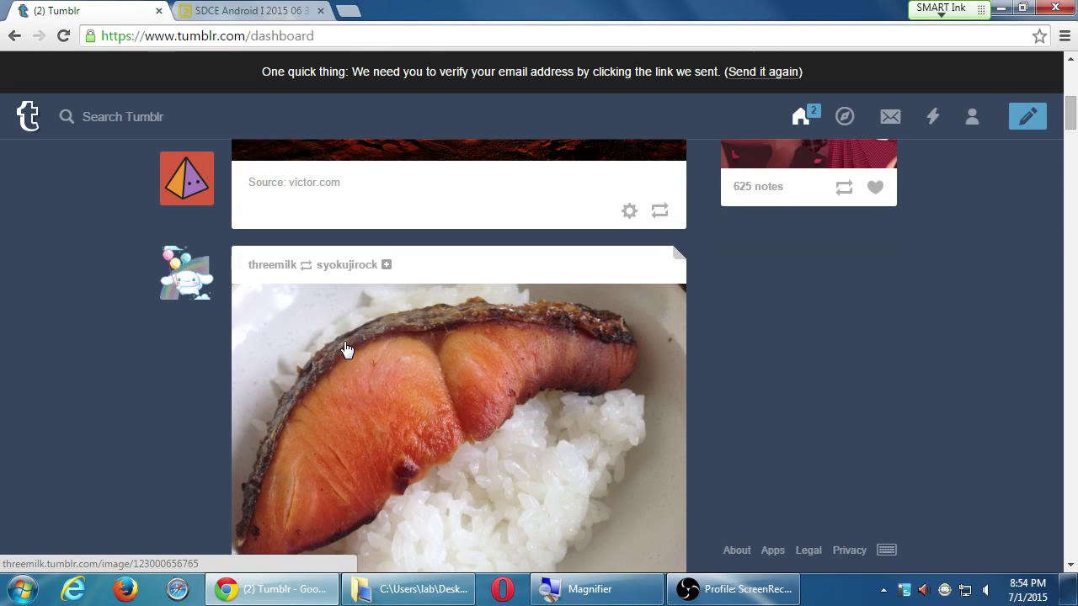
scroll(345, 351, down, 5)
scroll(489, 518, up, 6)
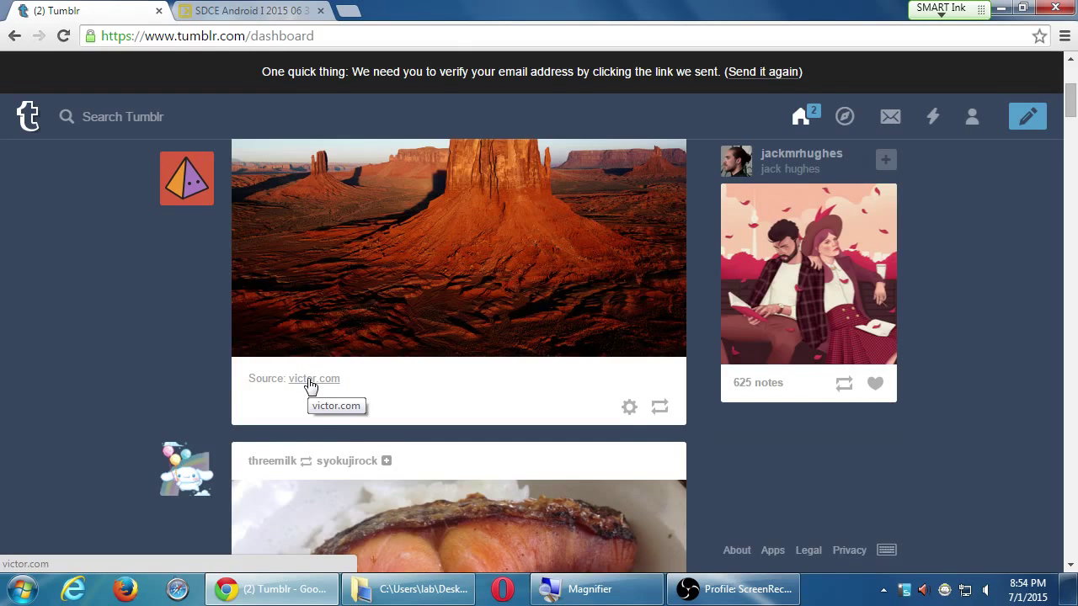
scroll(161, 363, up, 5)
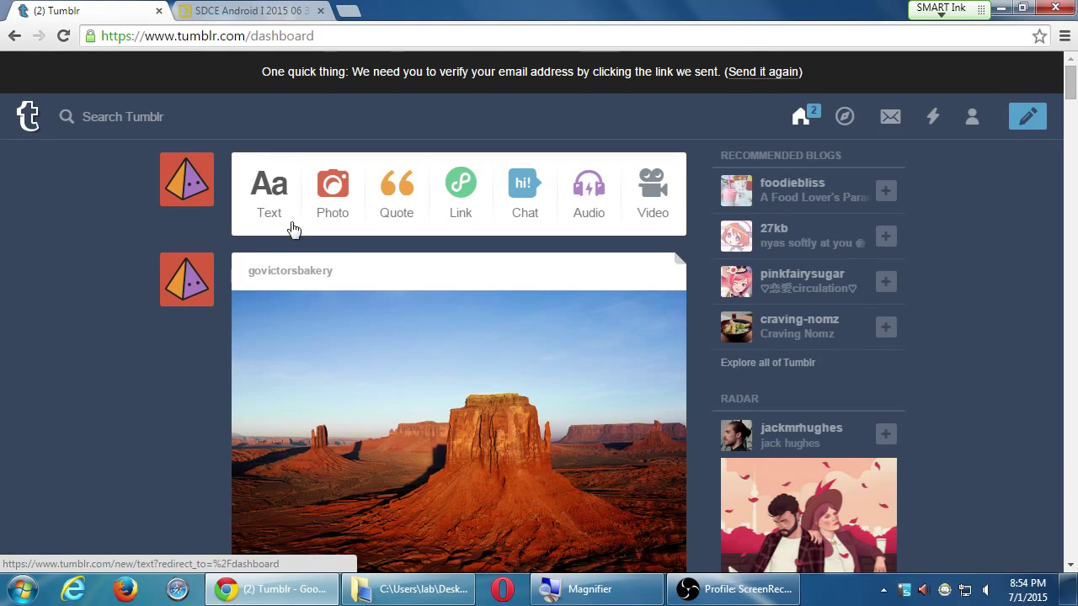
Step: Start a new text post, then discard it empty
click(274, 196)
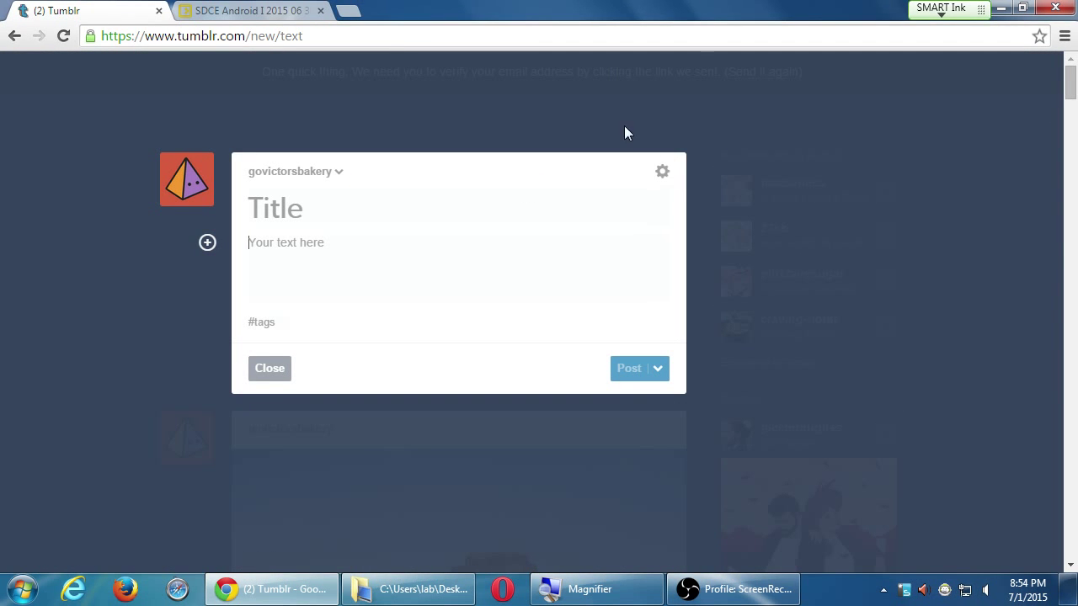
click(264, 376)
scroll(136, 439, down, 3)
Step: Scroll the dashboard until the govictorsbakery desert photo post and its footer are visible
scroll(137, 437, up, 2)
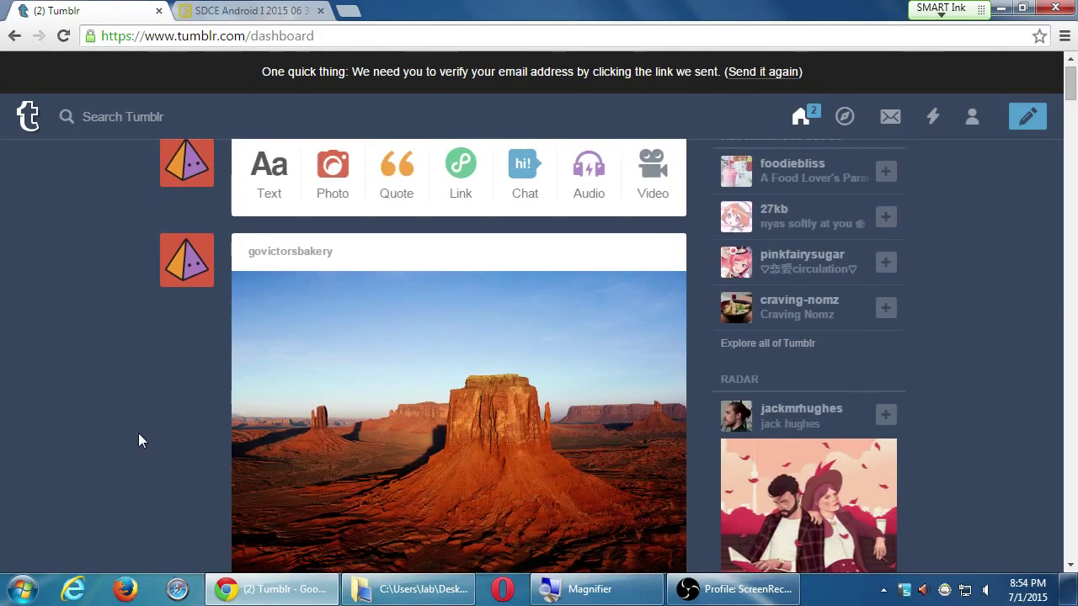
scroll(289, 434, down, 2)
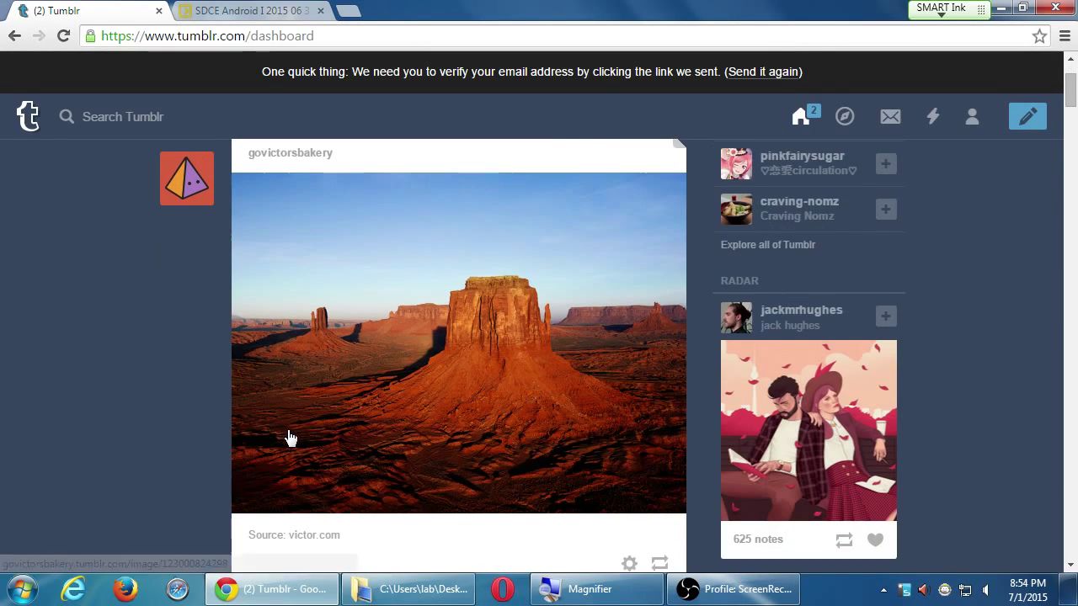
scroll(497, 522, down, 1)
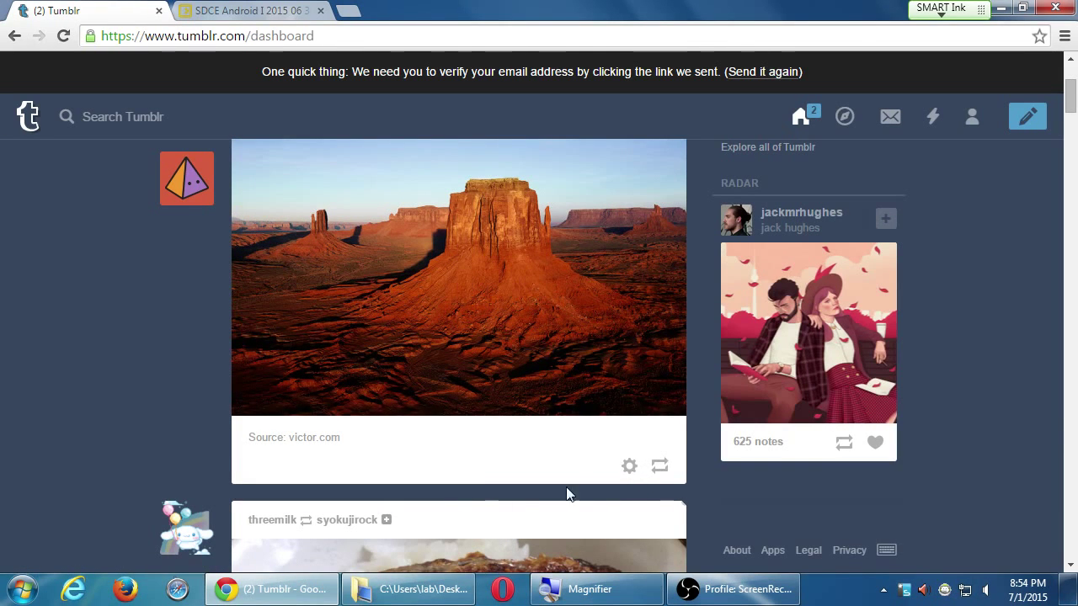
scroll(205, 451, up, 1)
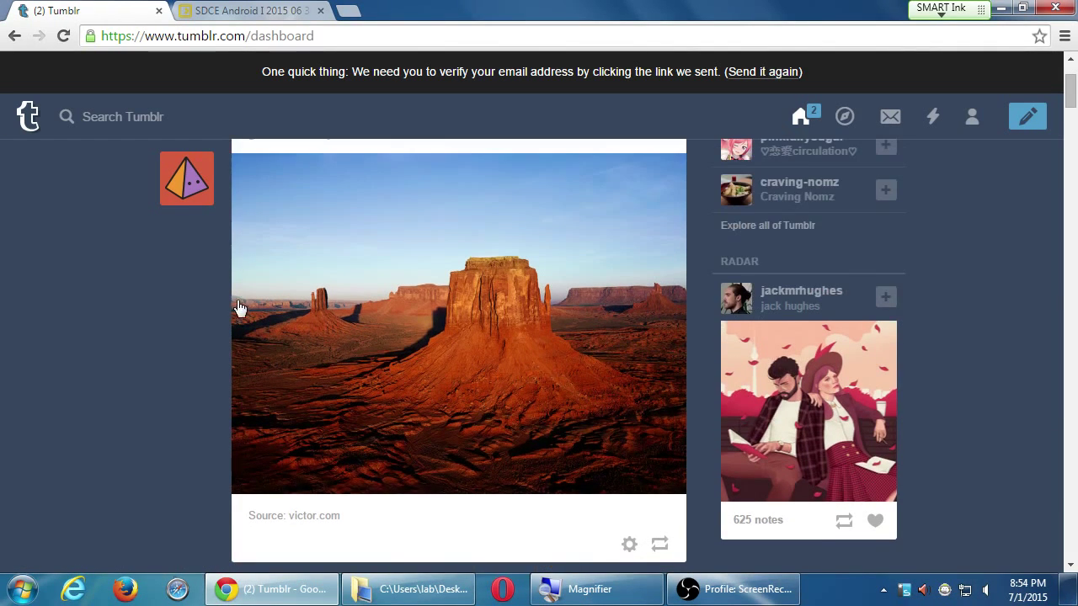
scroll(210, 312, down, 6)
scroll(200, 325, down, 2)
scroll(351, 362, up, 5)
scroll(522, 349, down, 5)
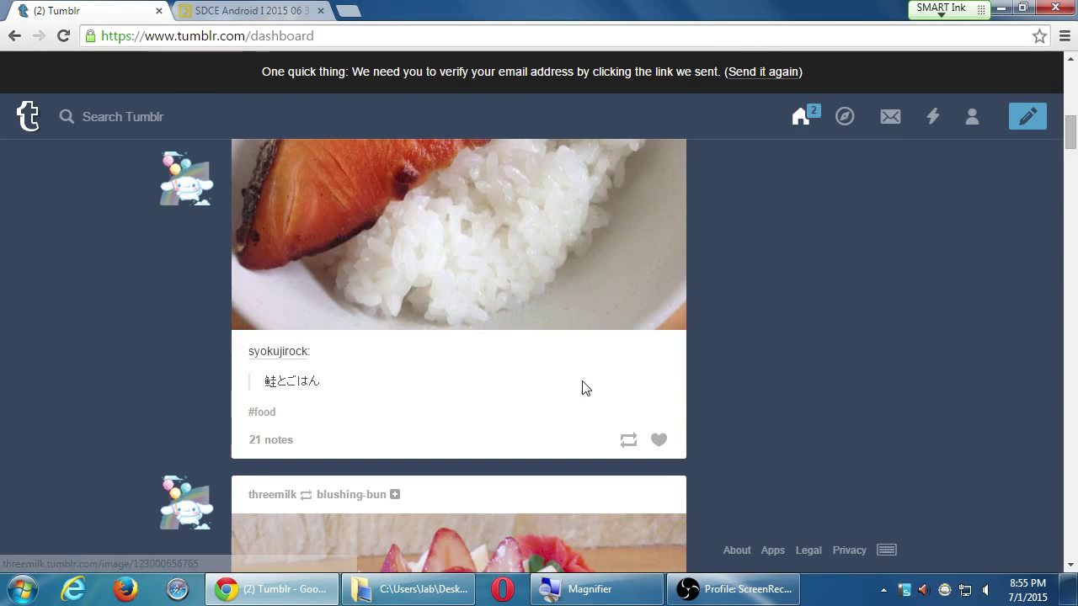
scroll(630, 439, up, 1)
scroll(623, 430, up, 8)
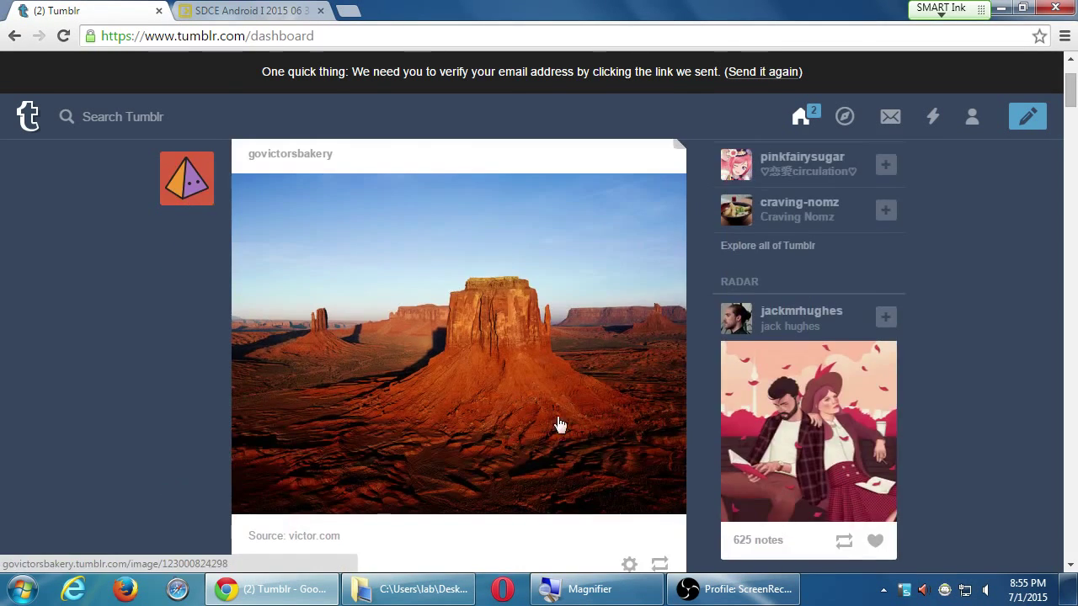
scroll(334, 416, down, 1)
scroll(334, 416, down, 2)
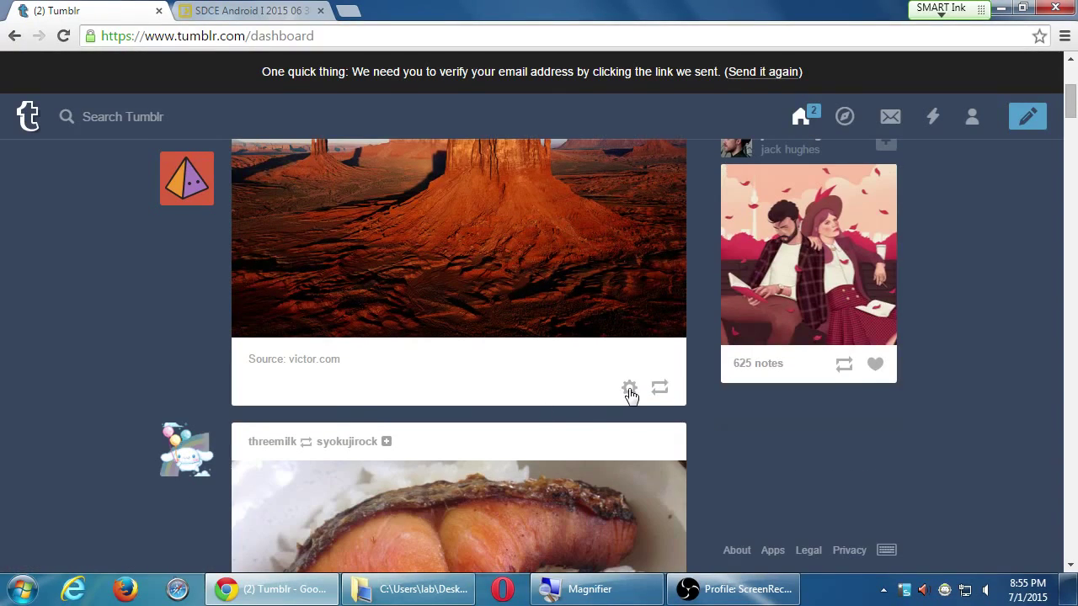
click(629, 388)
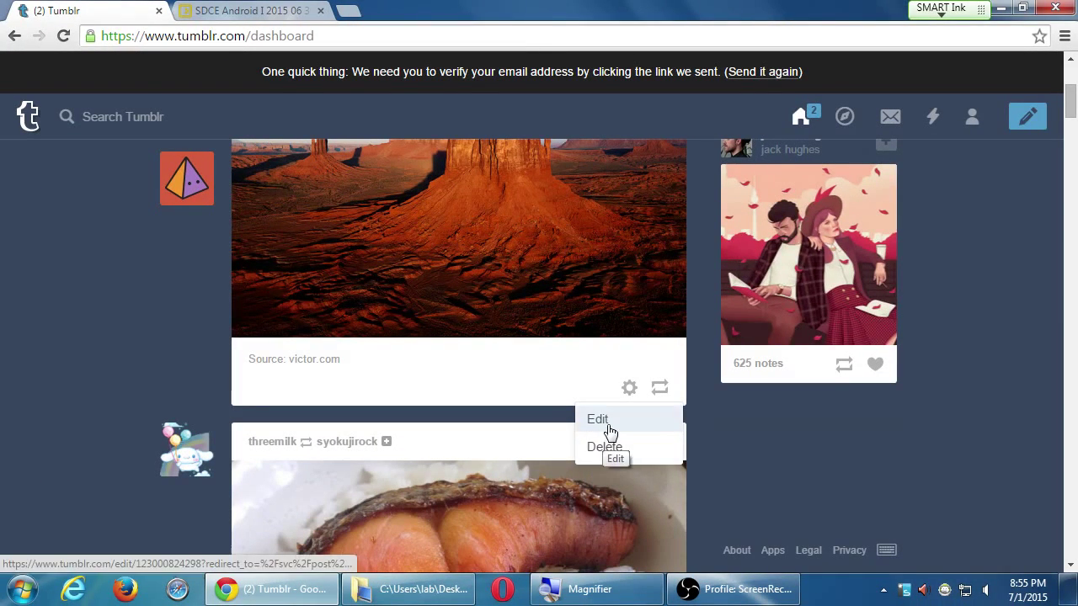
click(608, 425)
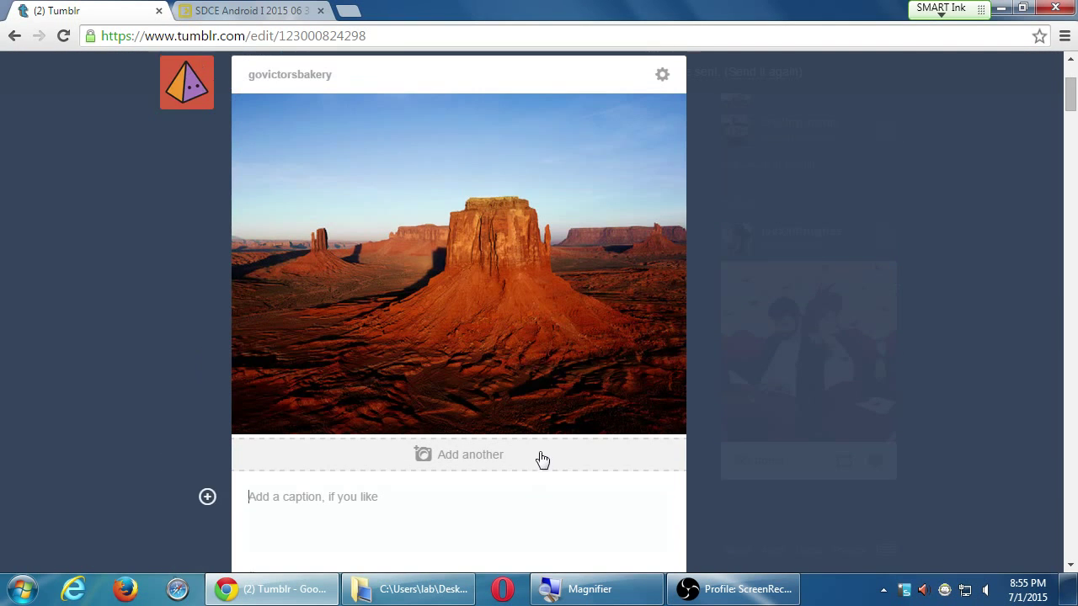
scroll(540, 447, down, 3)
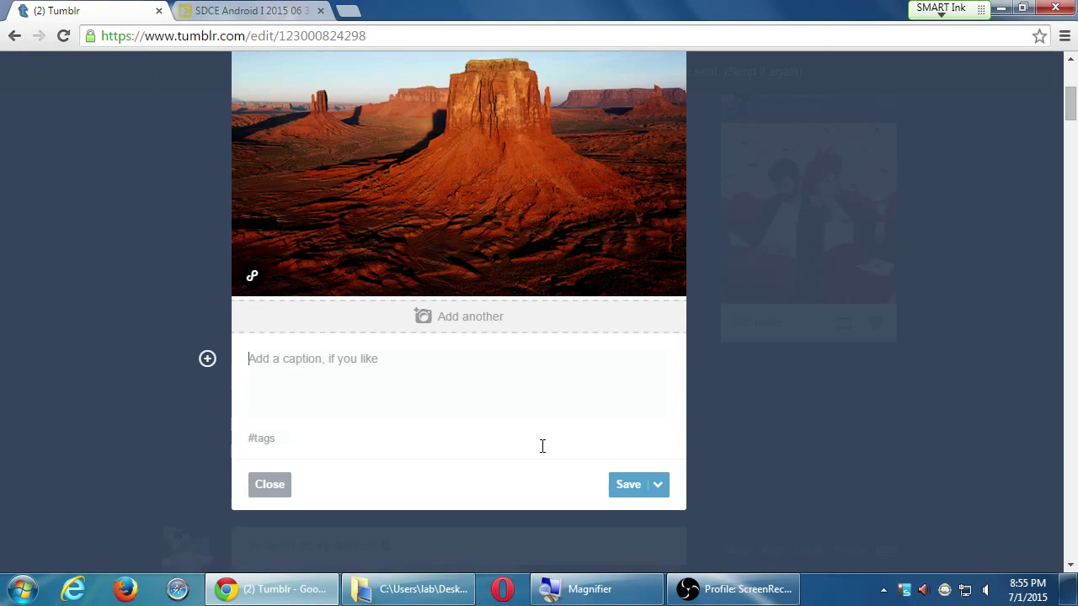
click(265, 488)
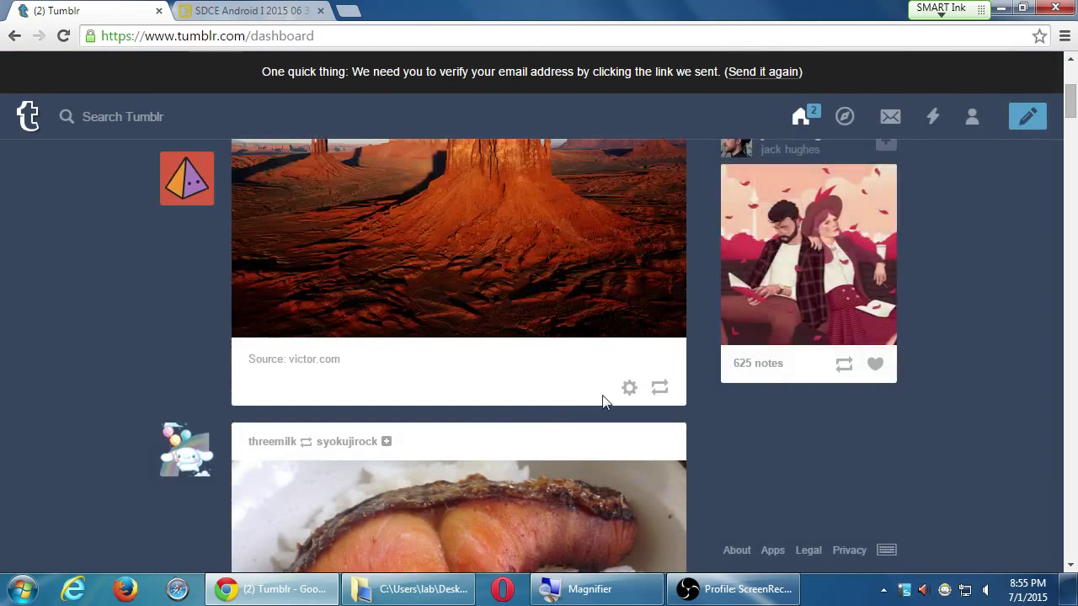
click(627, 389)
click(623, 448)
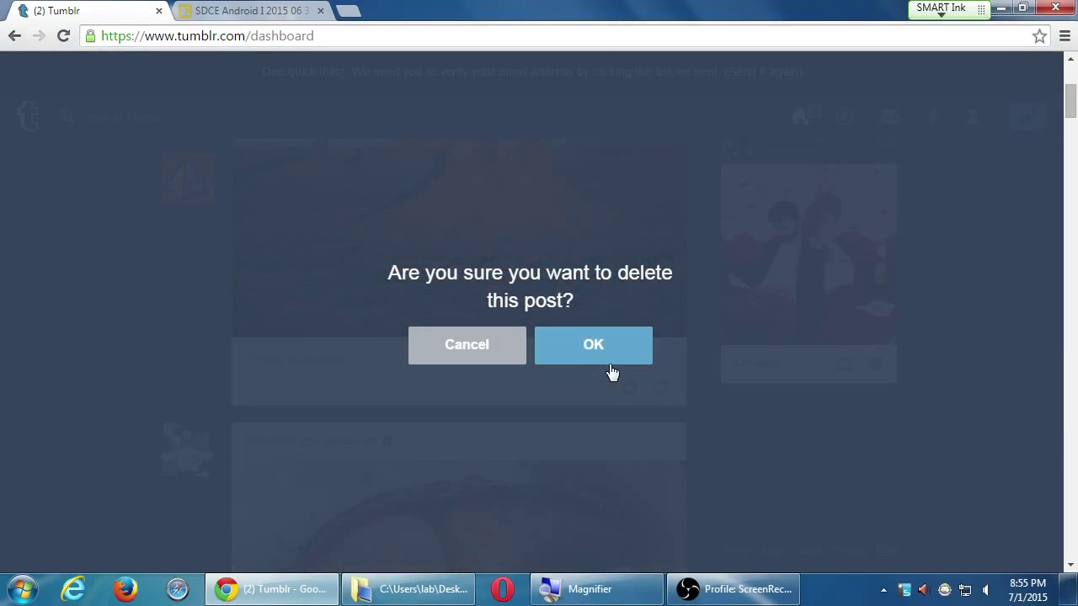
click(479, 354)
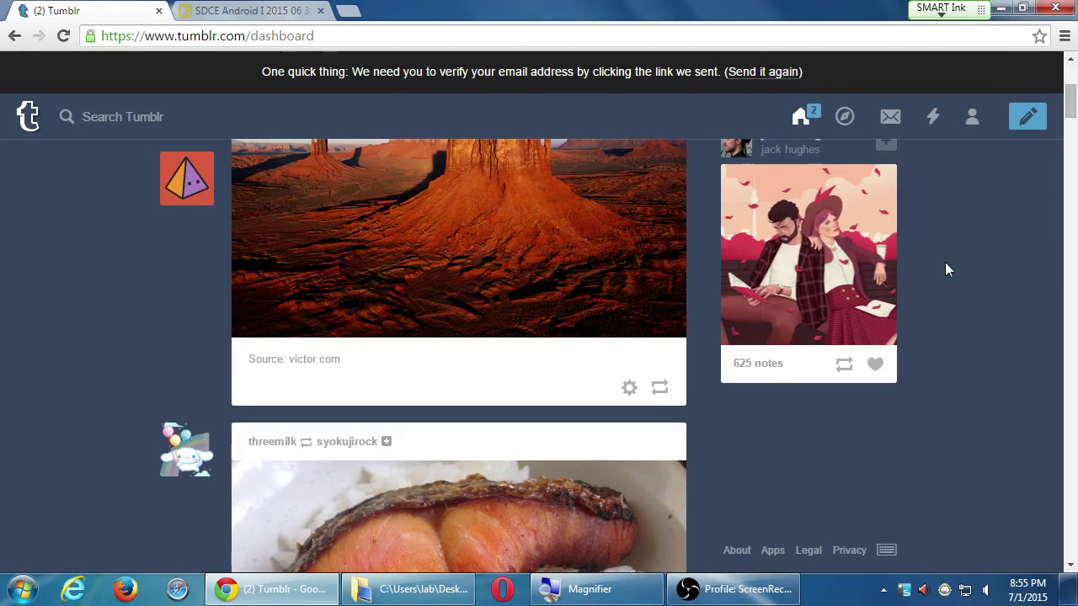
Step: Magnify the screen and find the desert post among the govictorsbakery blog's posts
key(super+plus)
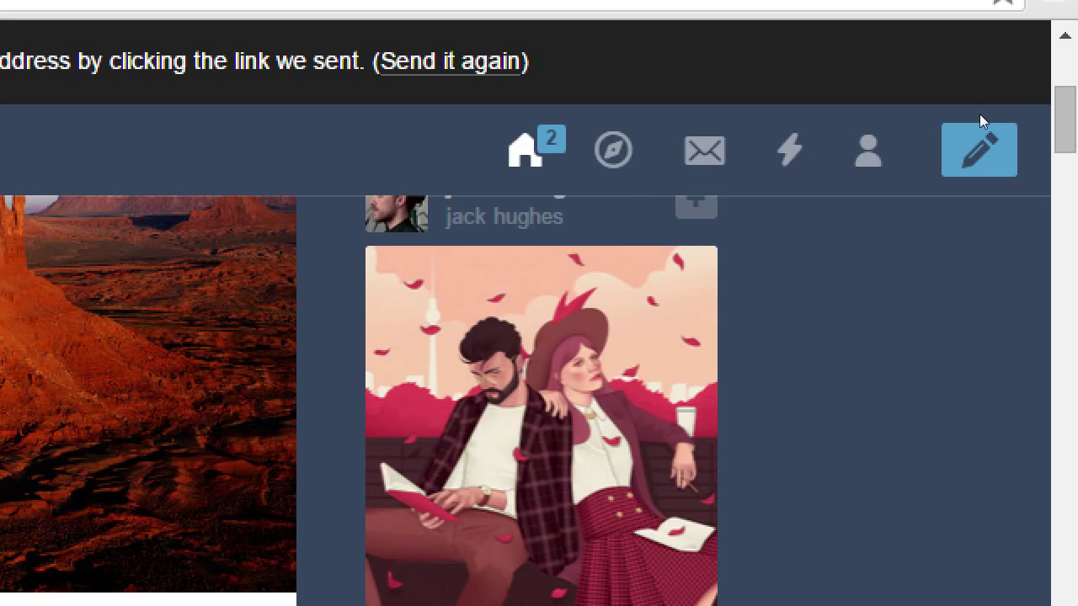
click(867, 150)
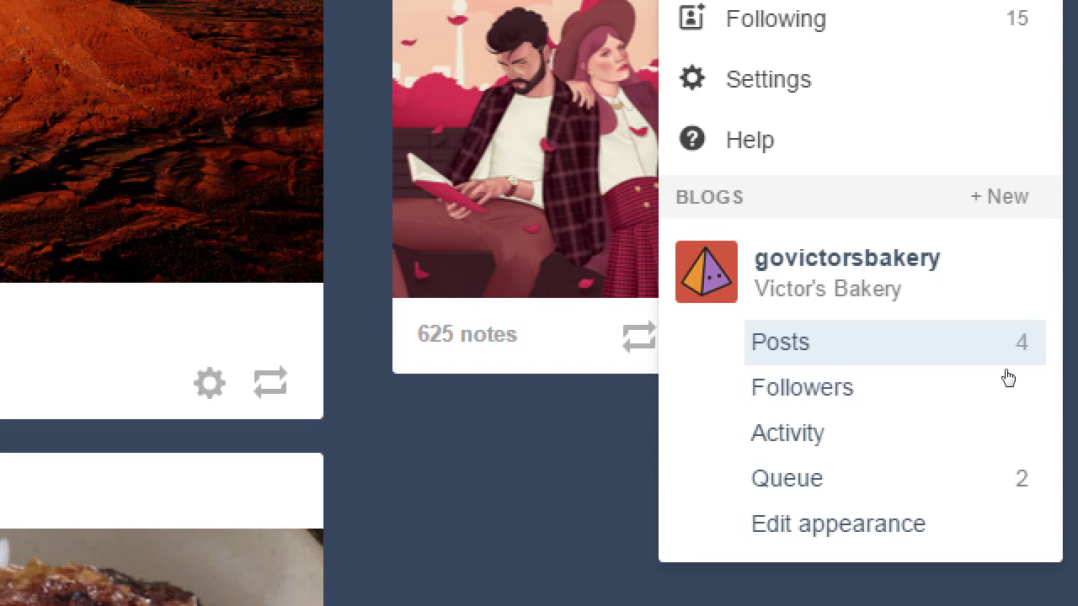
click(1007, 369)
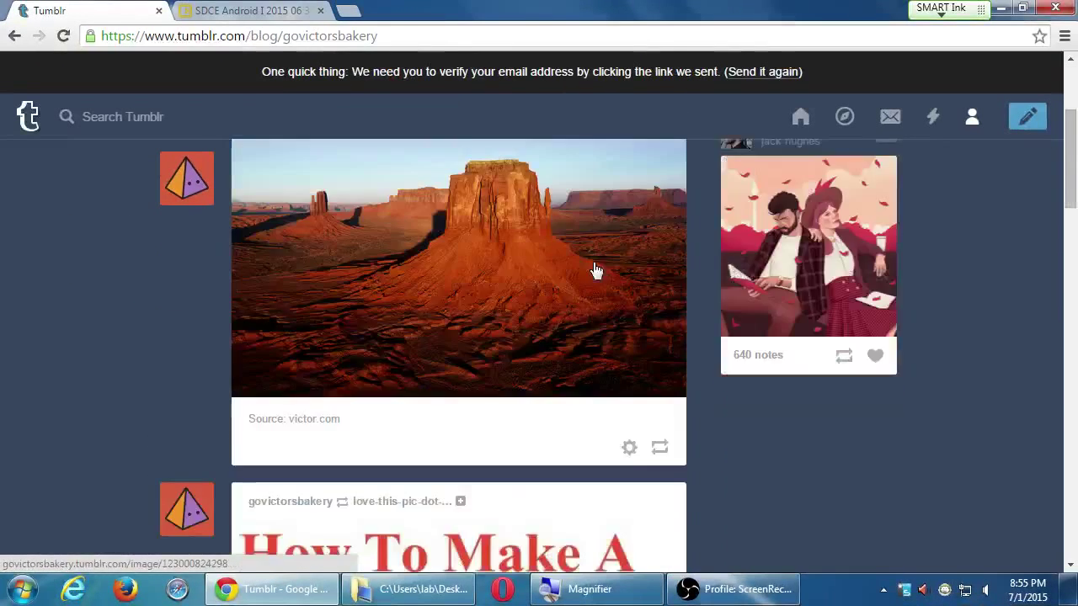
scroll(594, 270, down, 15)
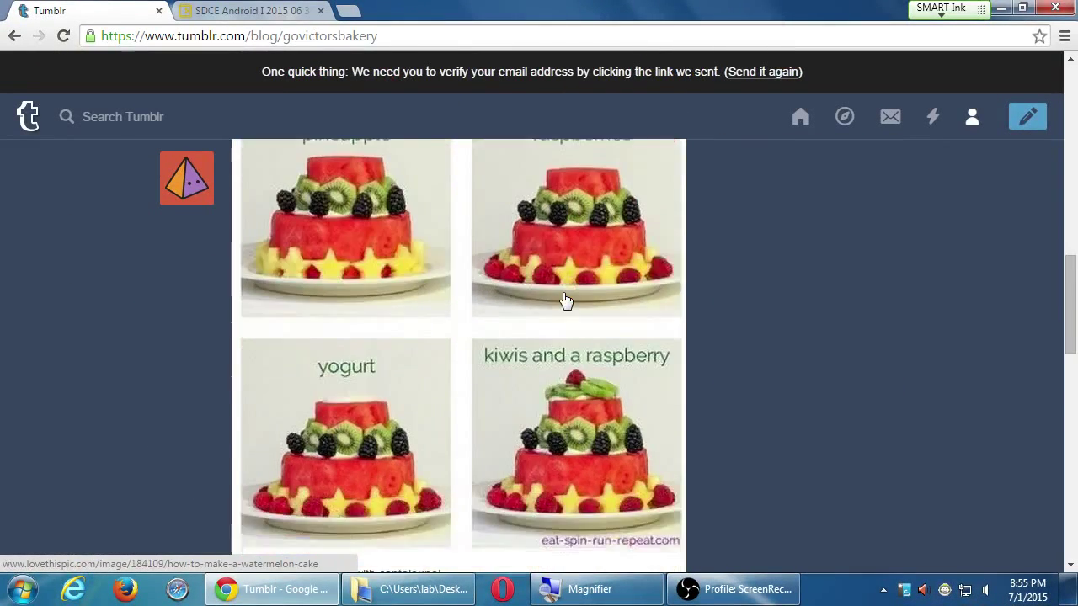
scroll(564, 305, down, 10)
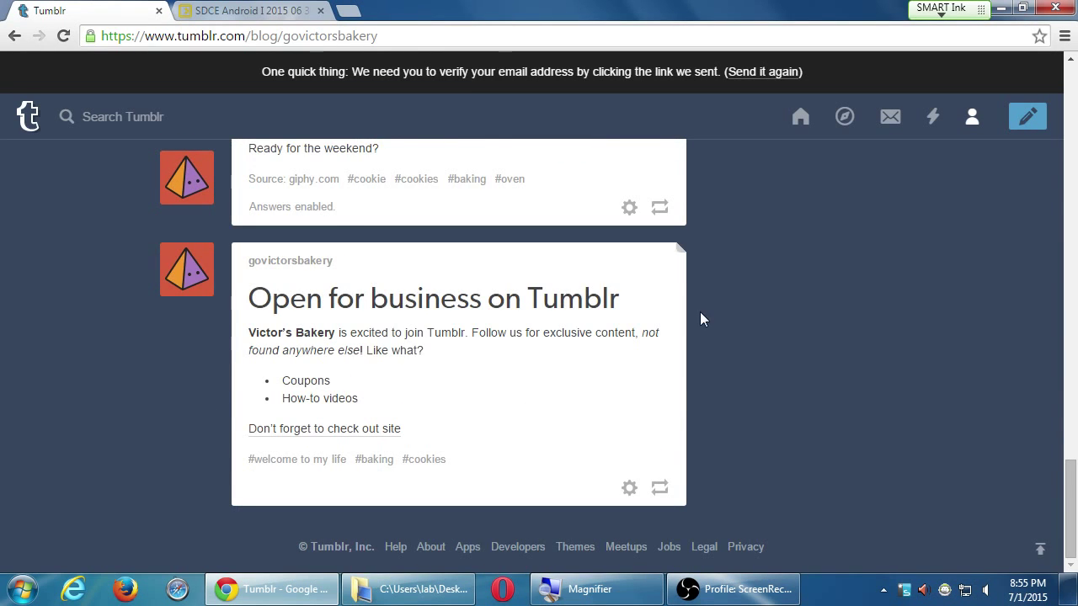
scroll(700, 311, up, 3)
scroll(705, 305, up, 10)
scroll(717, 296, up, 10)
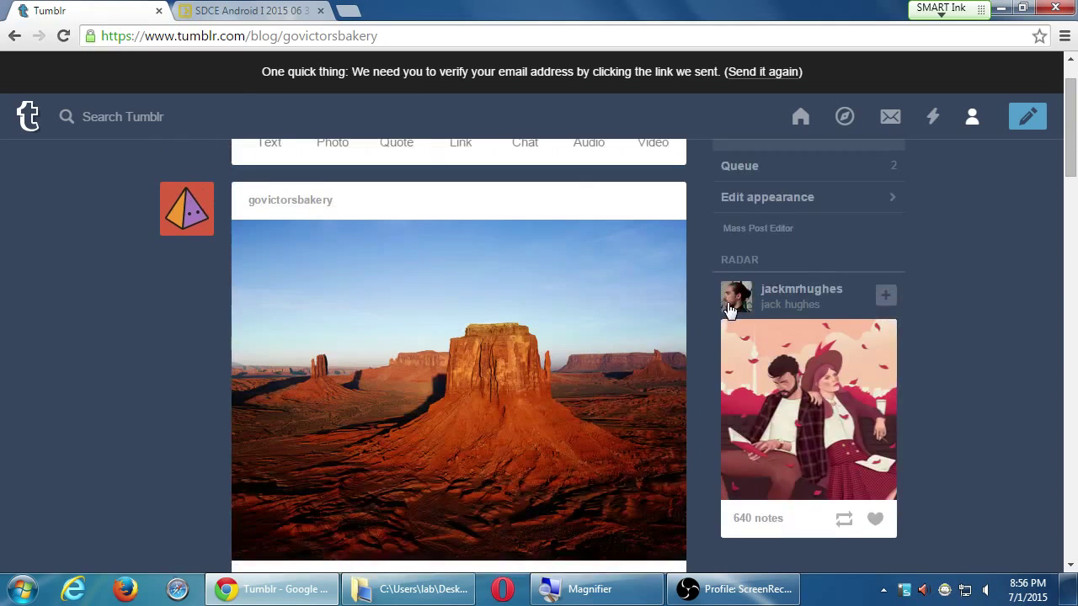
scroll(733, 308, down, 1)
scroll(735, 308, down, 3)
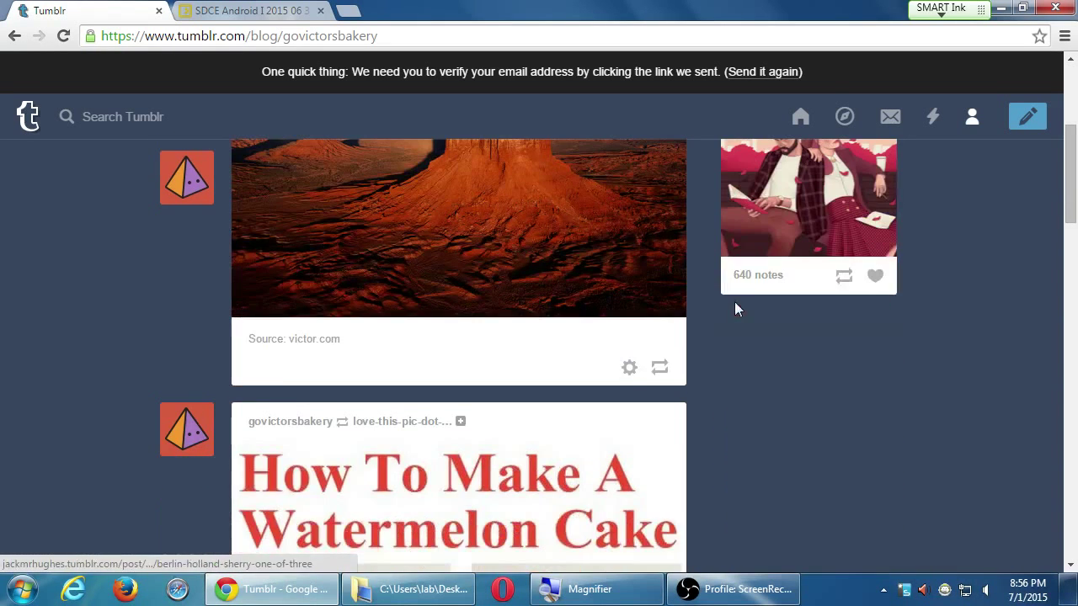
Step: Delete the desert photo post, leaving the Watermelon Cake reblog on top
click(630, 368)
click(613, 429)
click(619, 354)
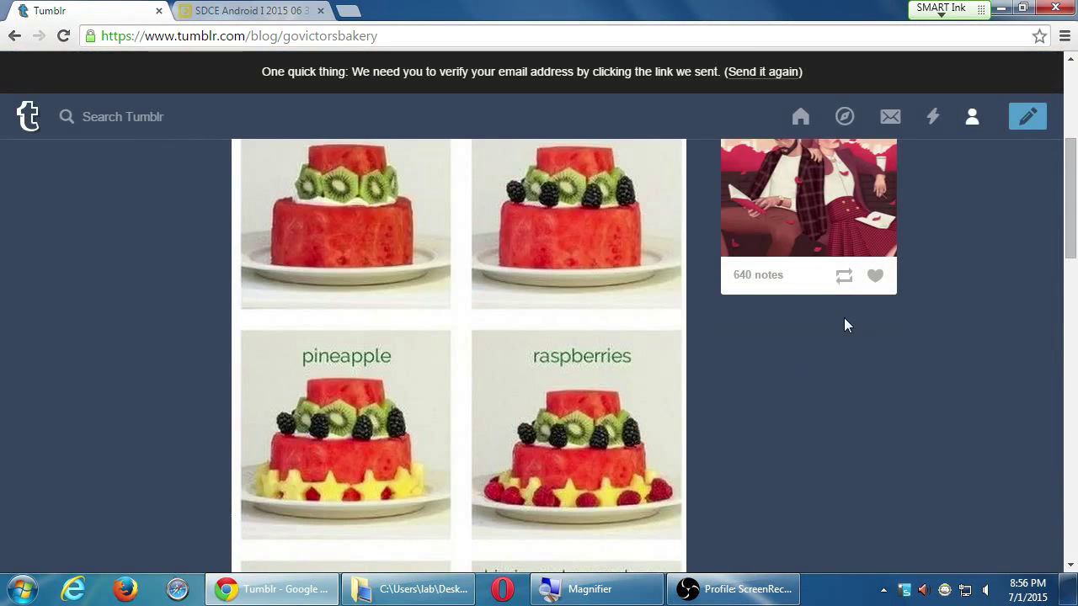
scroll(828, 365, up, 5)
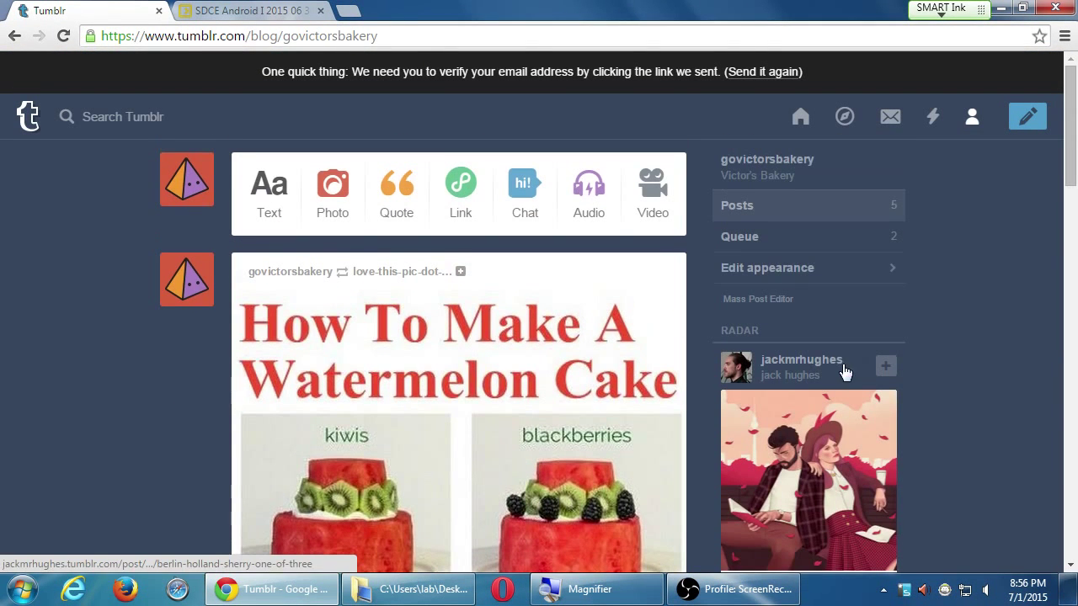
click(973, 126)
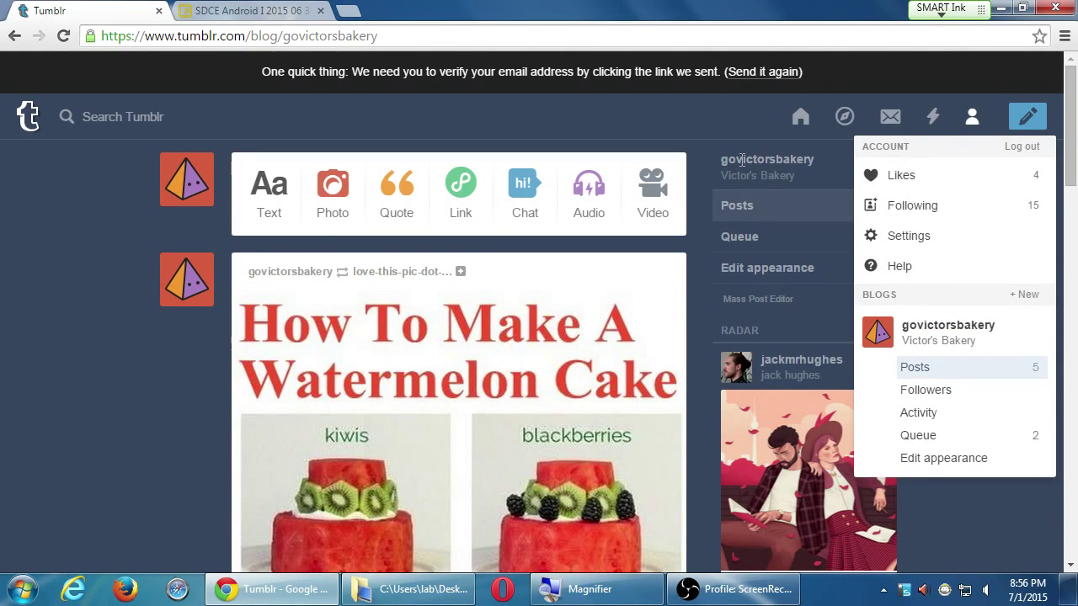
click(692, 133)
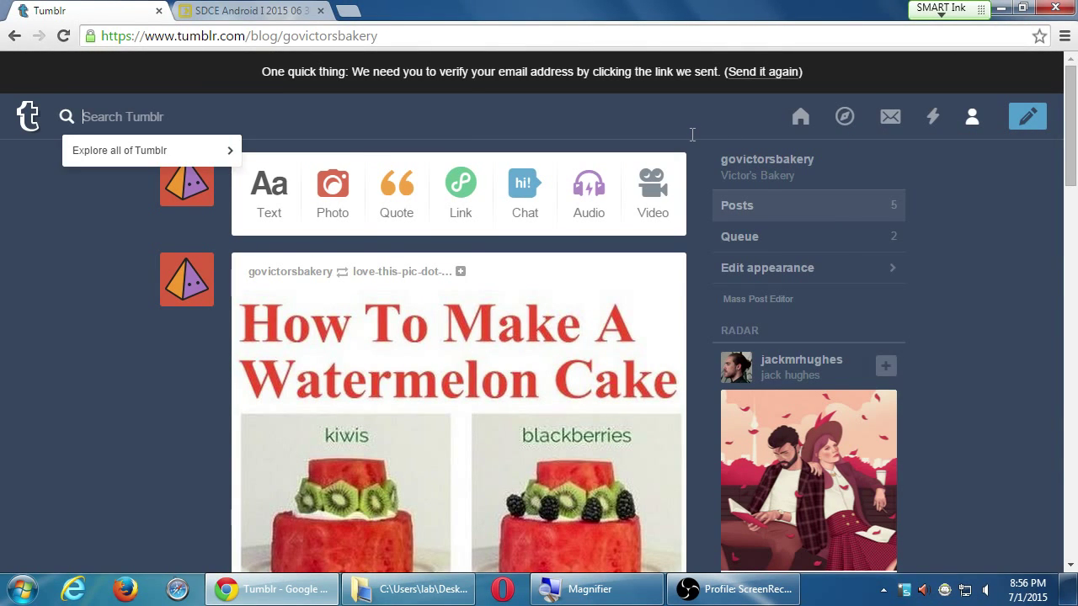
click(991, 339)
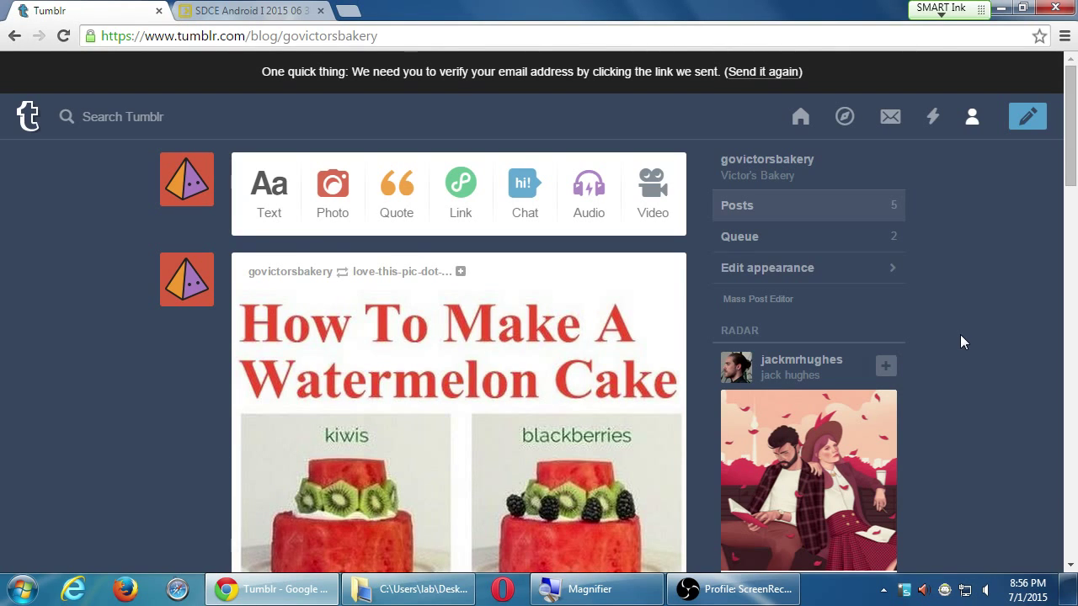
Step: Unfollow the third blog, updated 1 day ago, in the list of 15 followed blogs
click(973, 124)
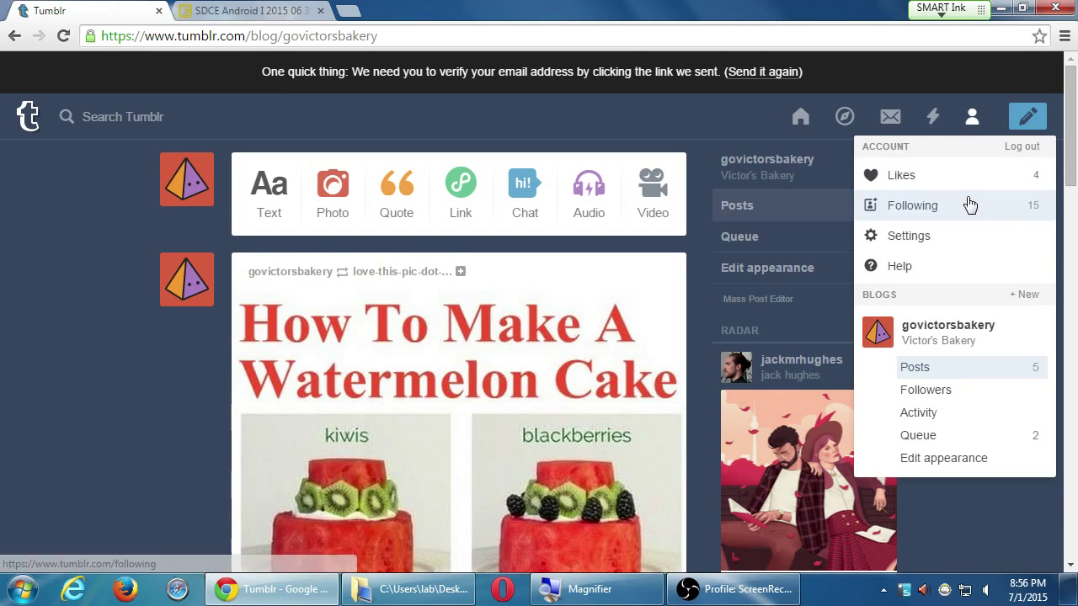
click(922, 207)
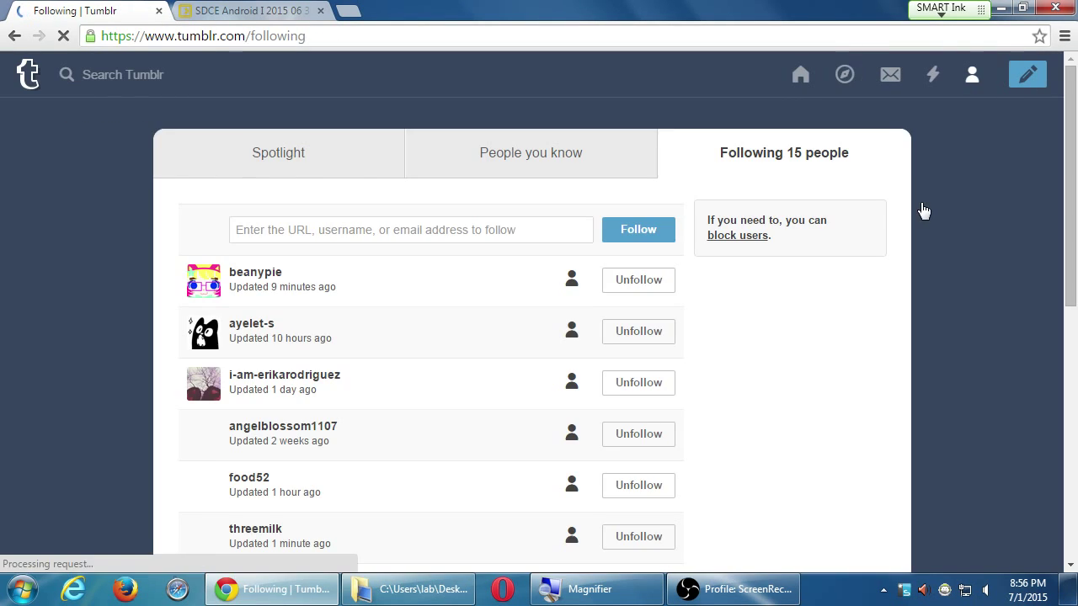
scroll(1027, 396, down, 2)
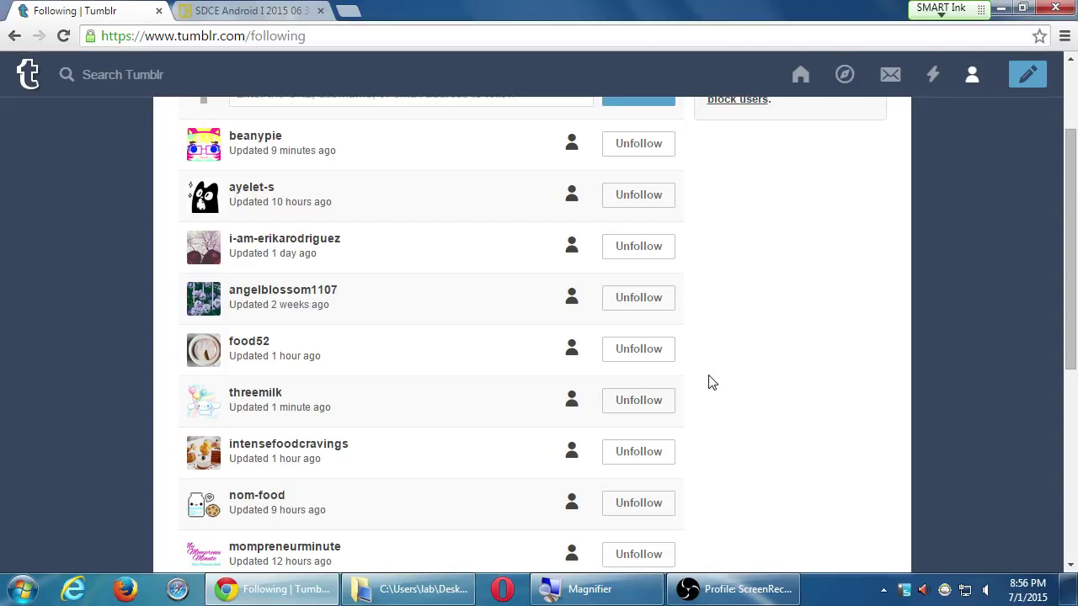
click(651, 257)
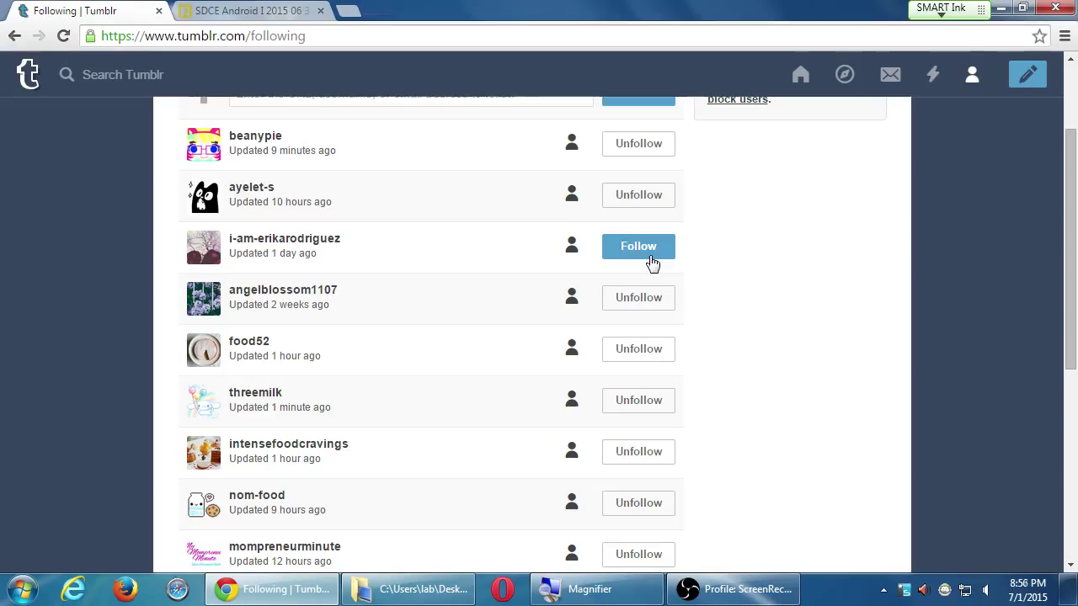
click(572, 251)
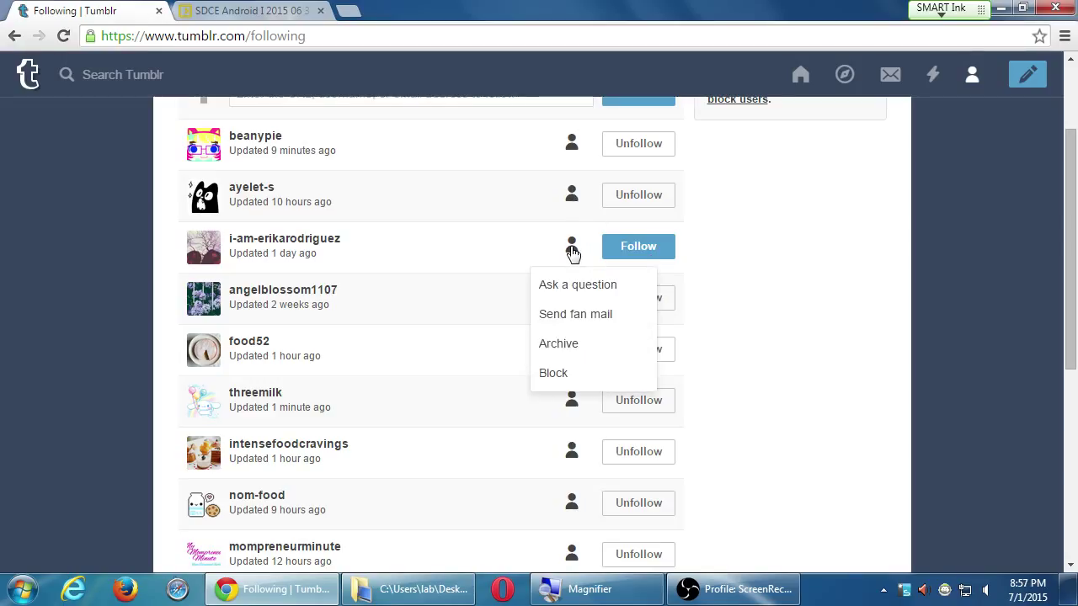
click(837, 292)
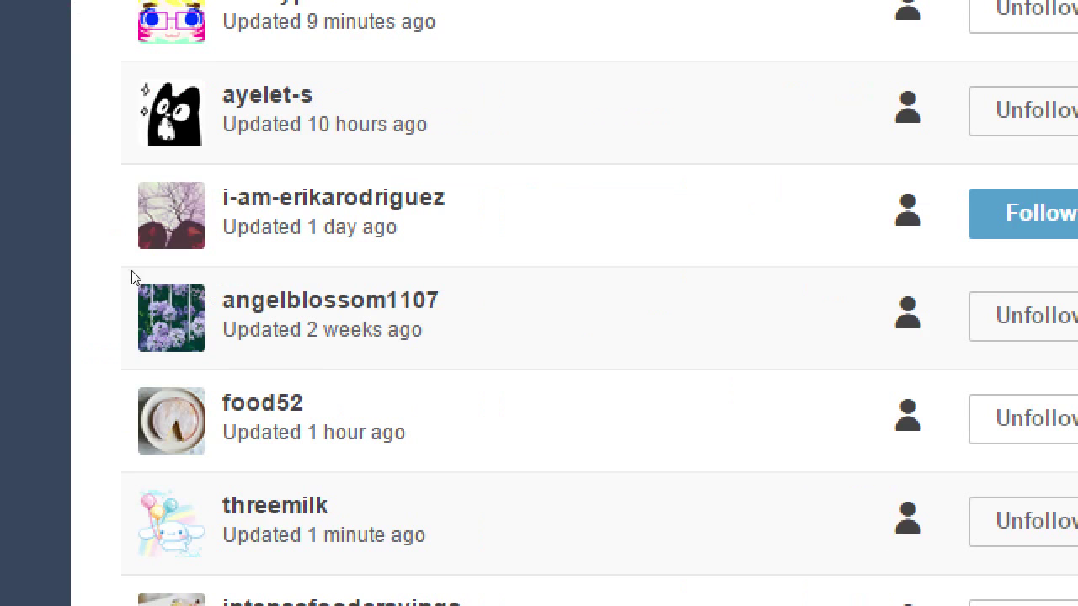
click(569, 204)
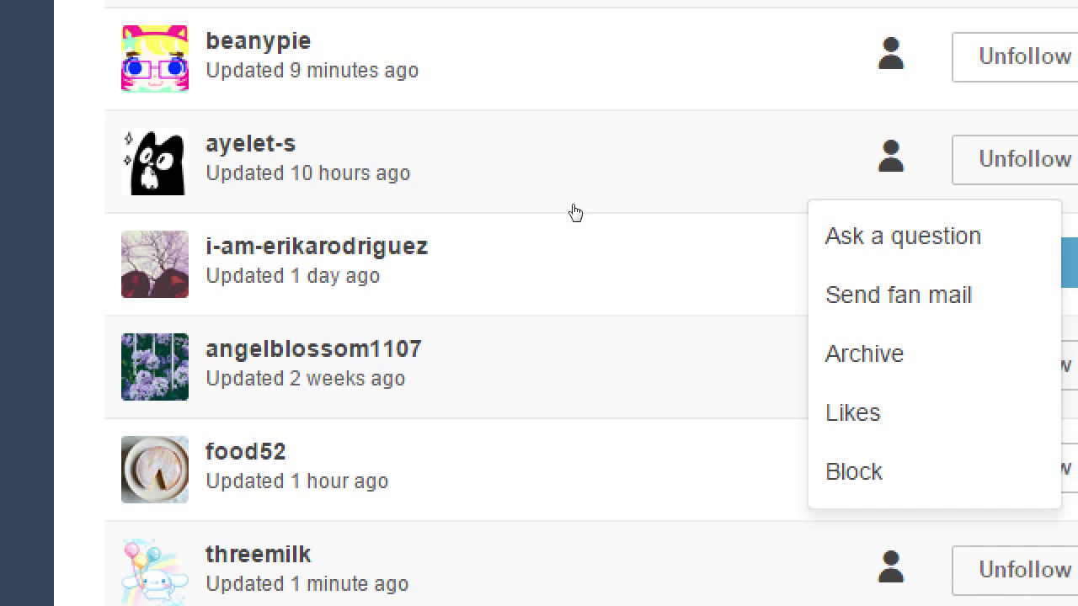
key(Down)
key(Down)
key(Down)
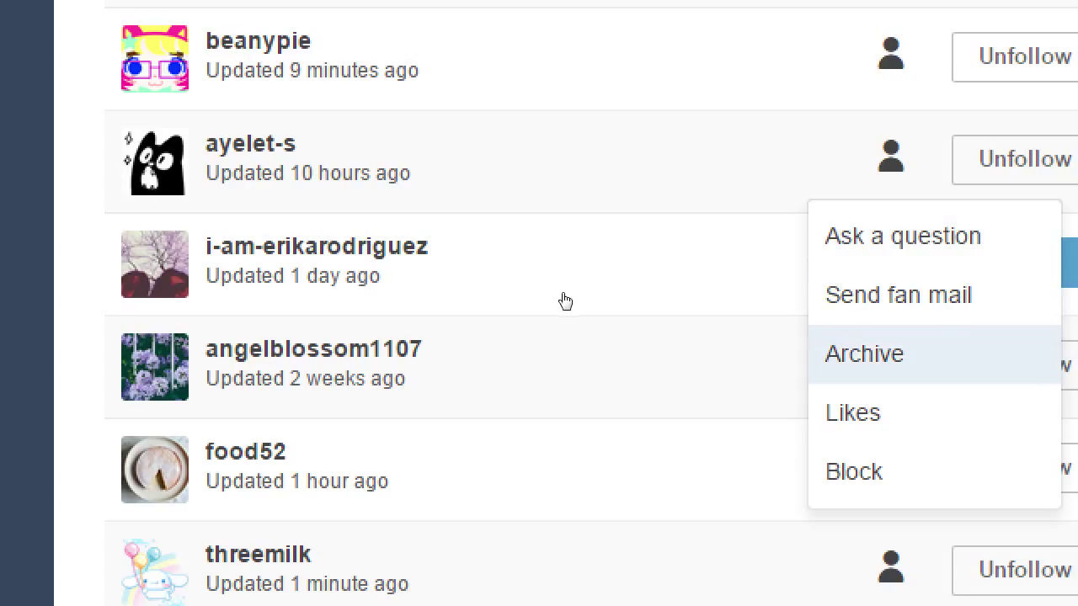
key(Up)
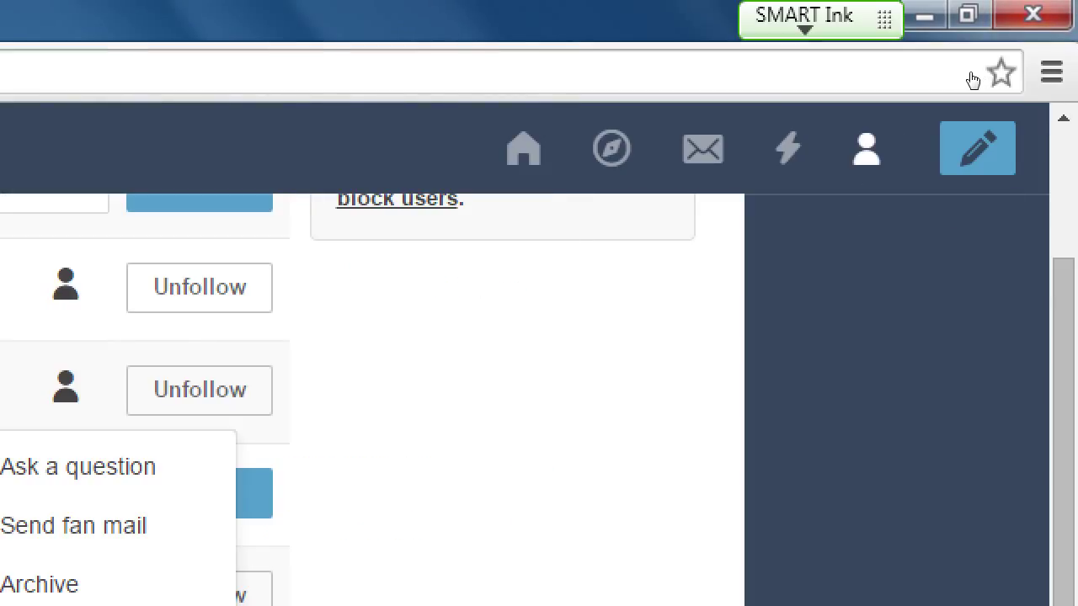
click(866, 149)
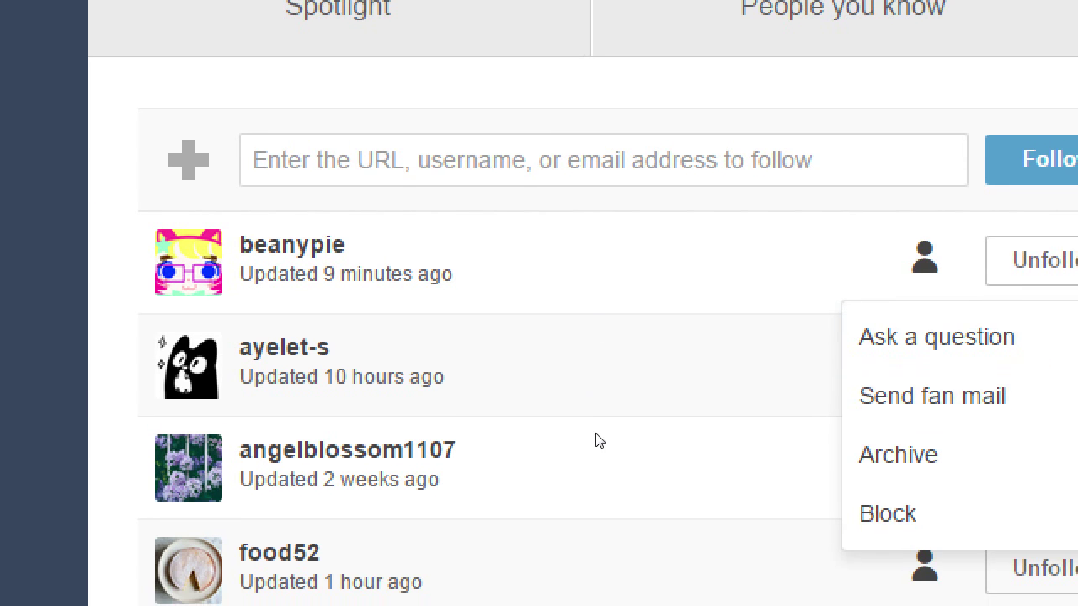
key(Escape)
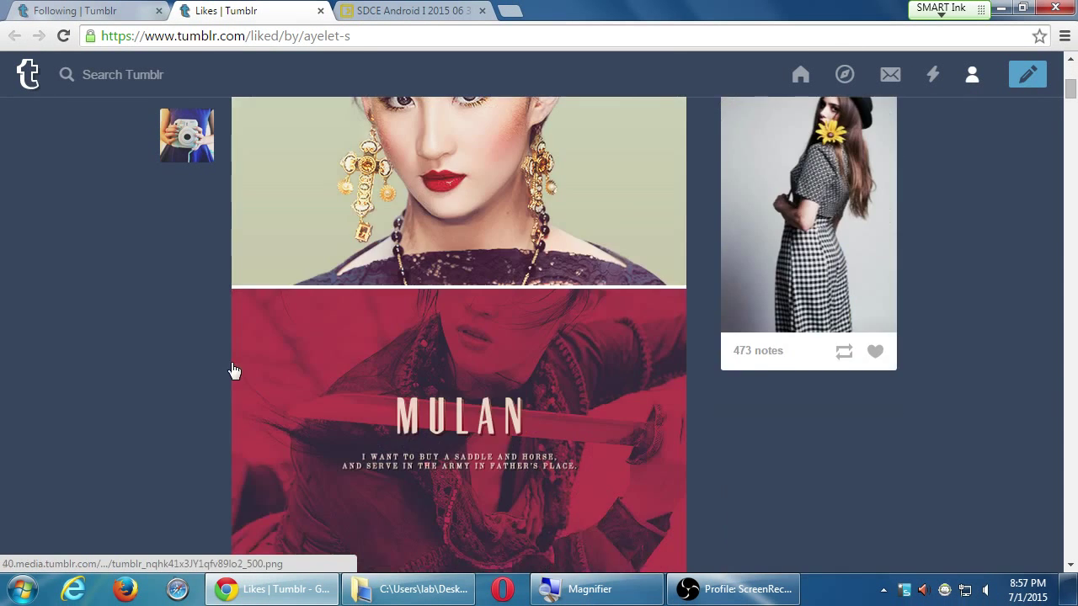
scroll(207, 357, down, 5)
scroll(206, 358, down, 9)
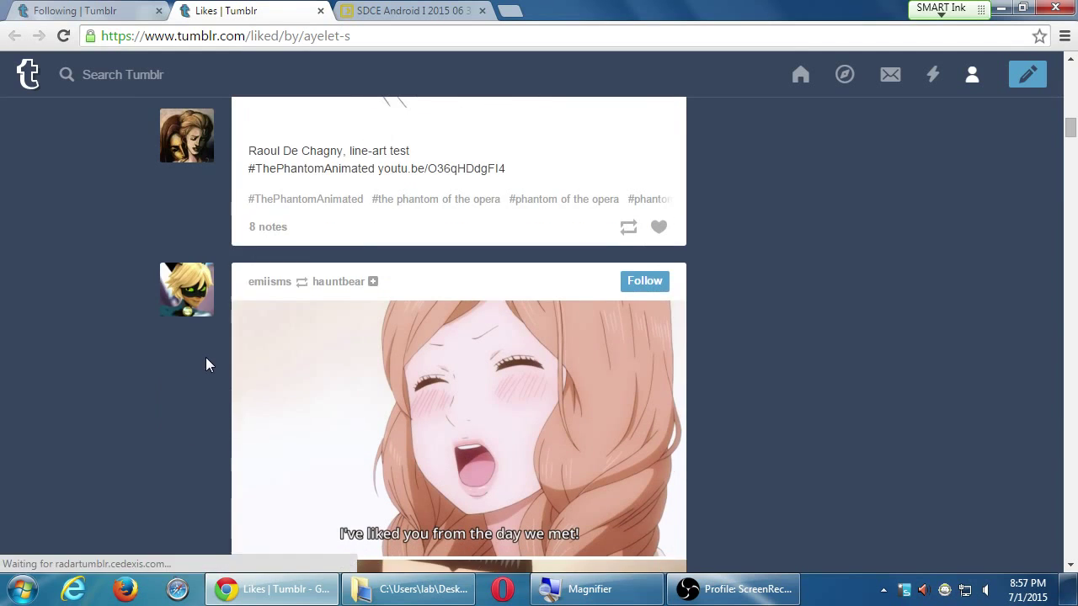
scroll(210, 366, down, 7)
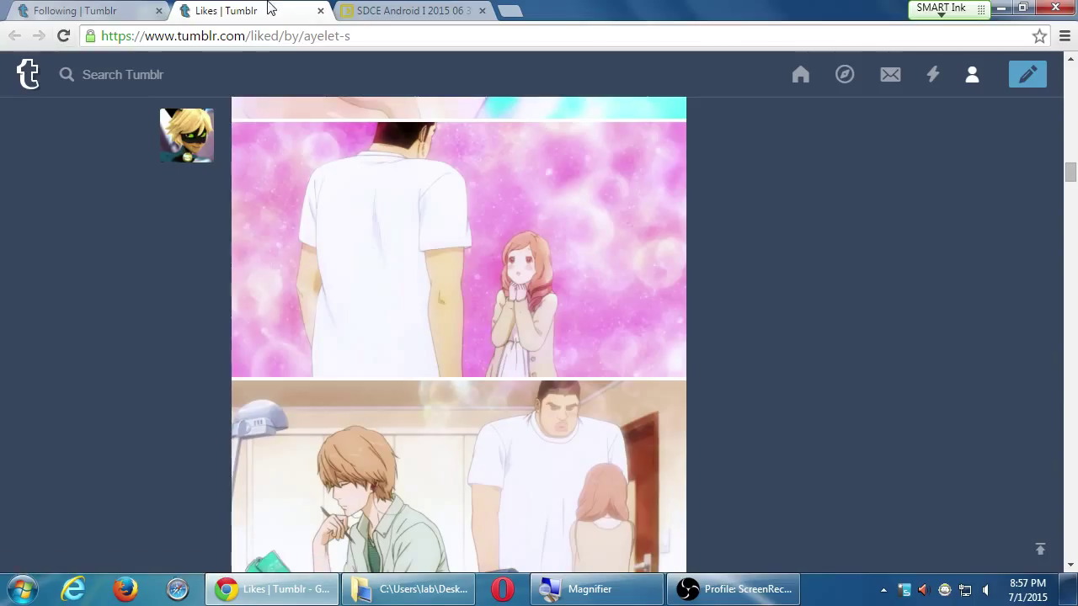
click(320, 10)
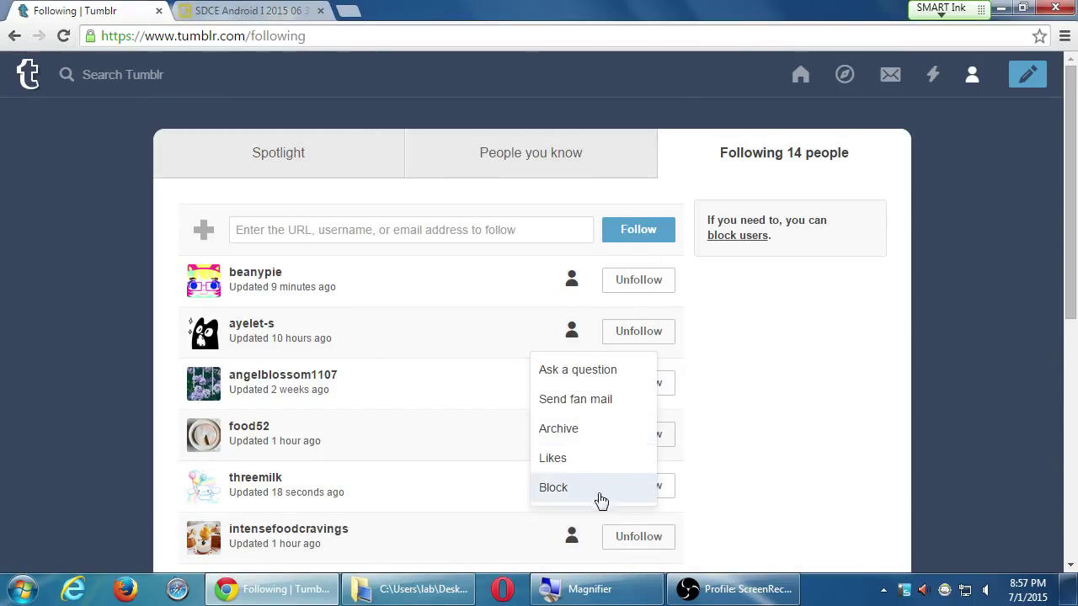
click(783, 421)
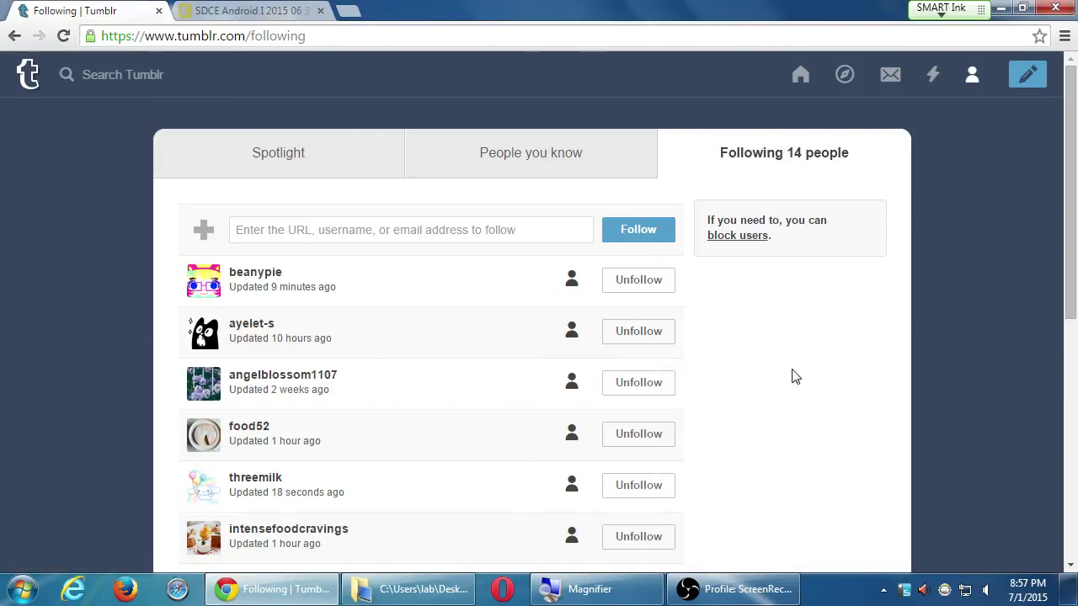
click(573, 285)
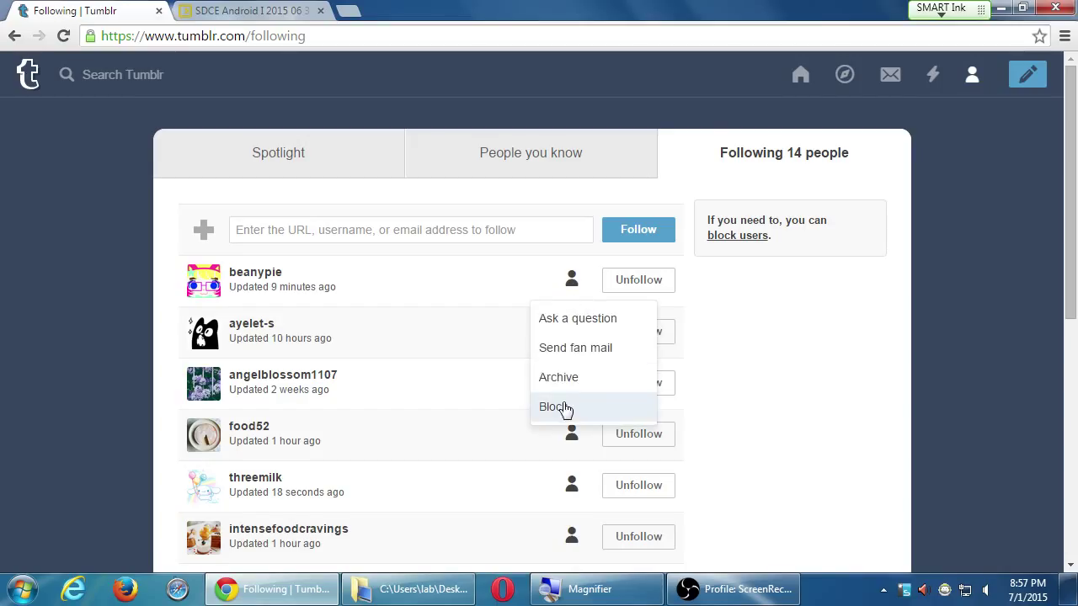
click(823, 404)
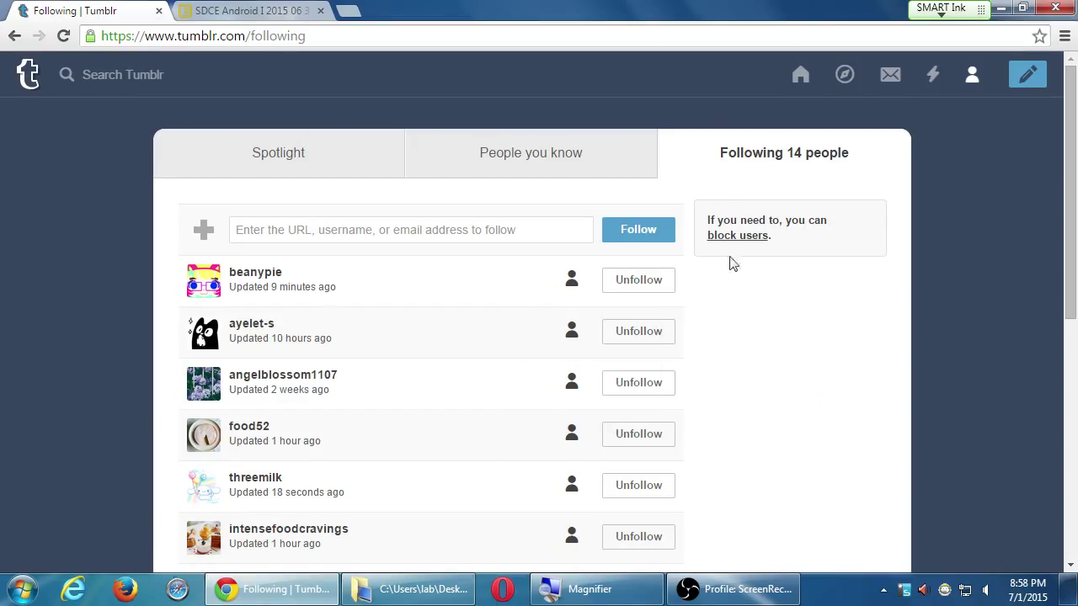
scroll(721, 358, down, 4)
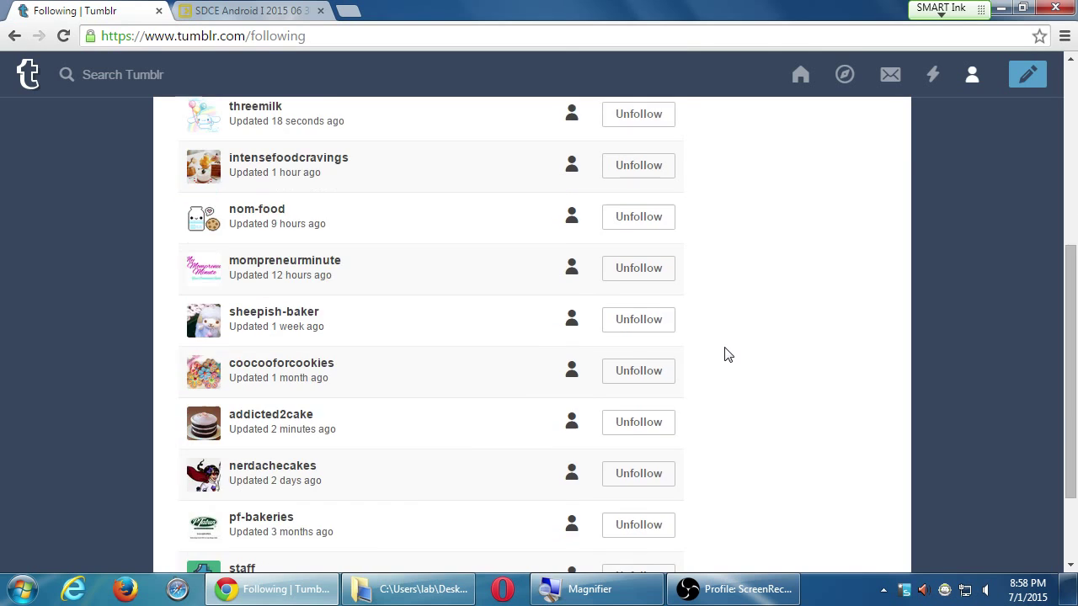
scroll(727, 354, up, 2)
scroll(724, 357, down, 2)
scroll(723, 360, up, 3)
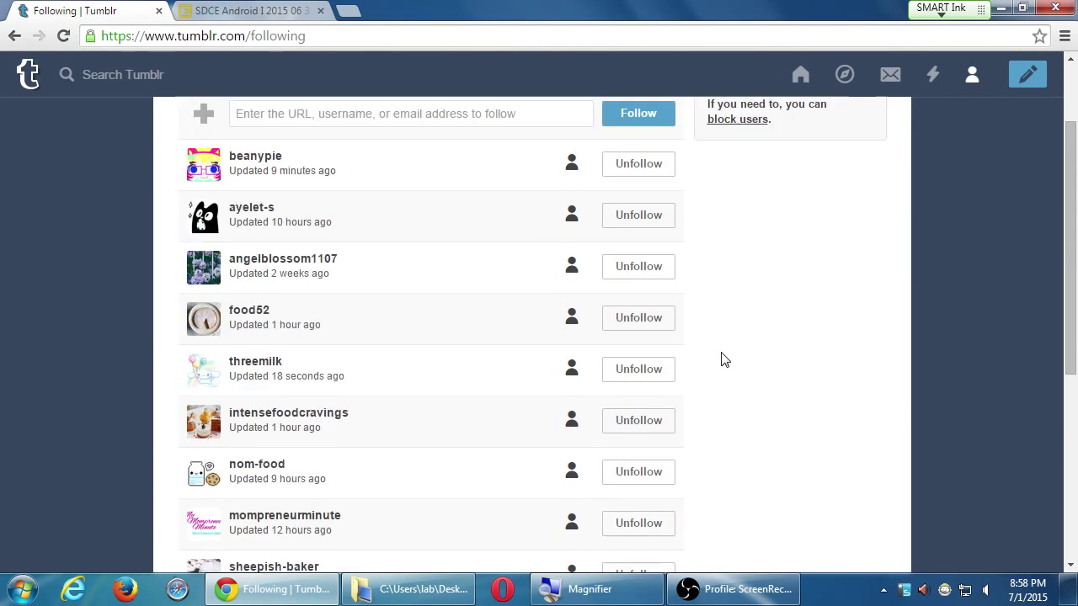
scroll(721, 359, up, 2)
Step: Switch between People you know, Spotlight and the Following list
click(563, 160)
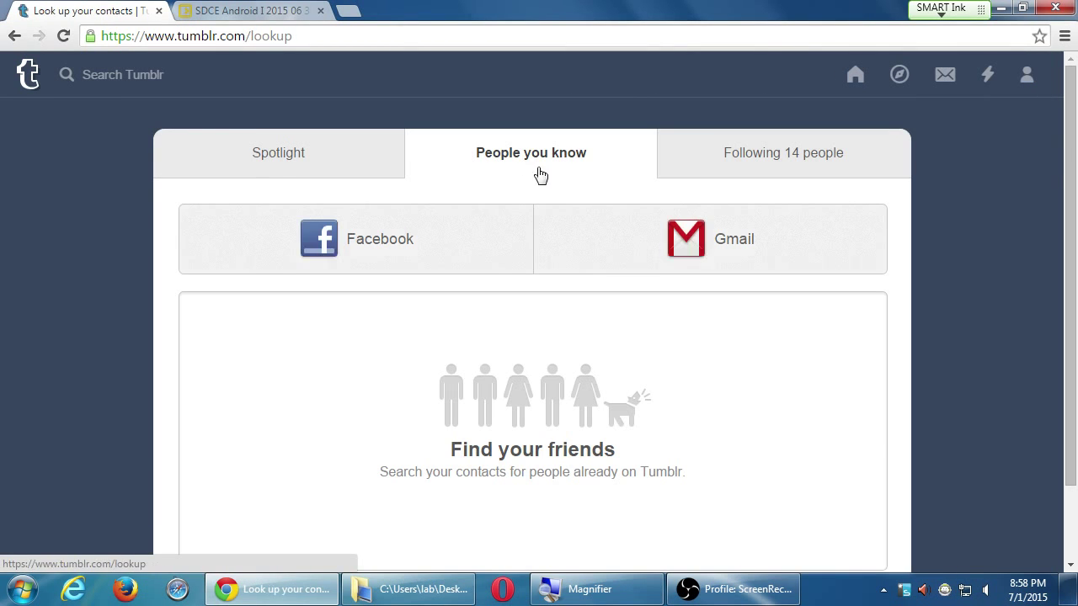
click(337, 168)
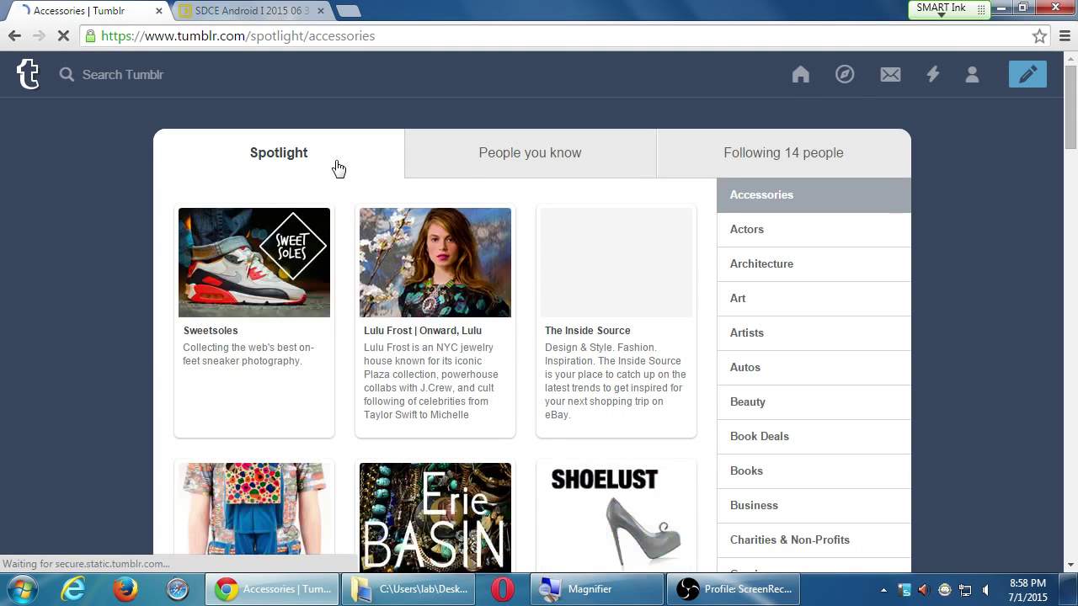
click(730, 162)
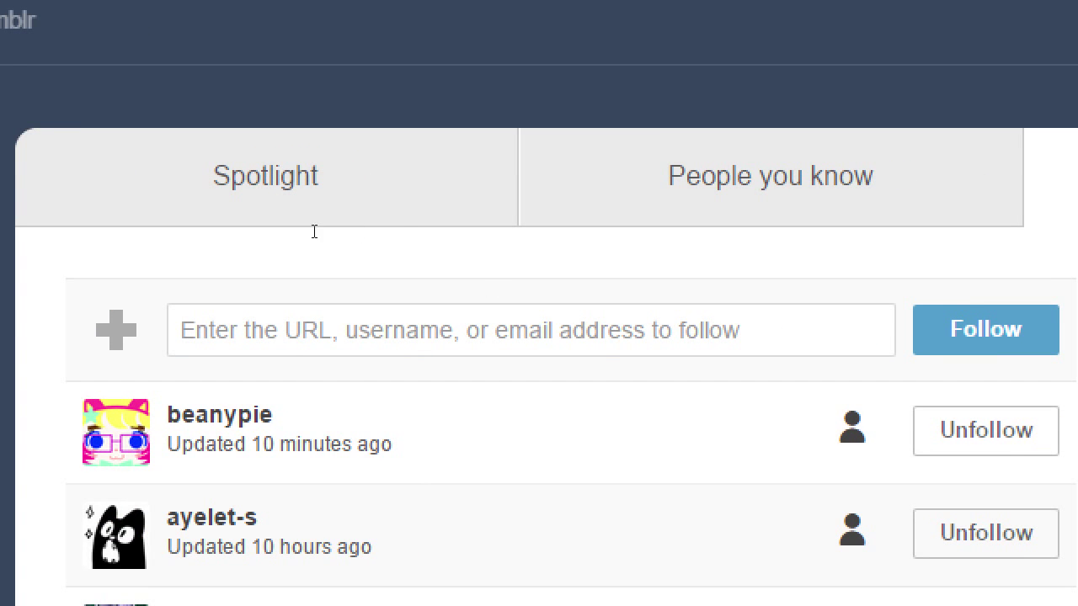
click(532, 172)
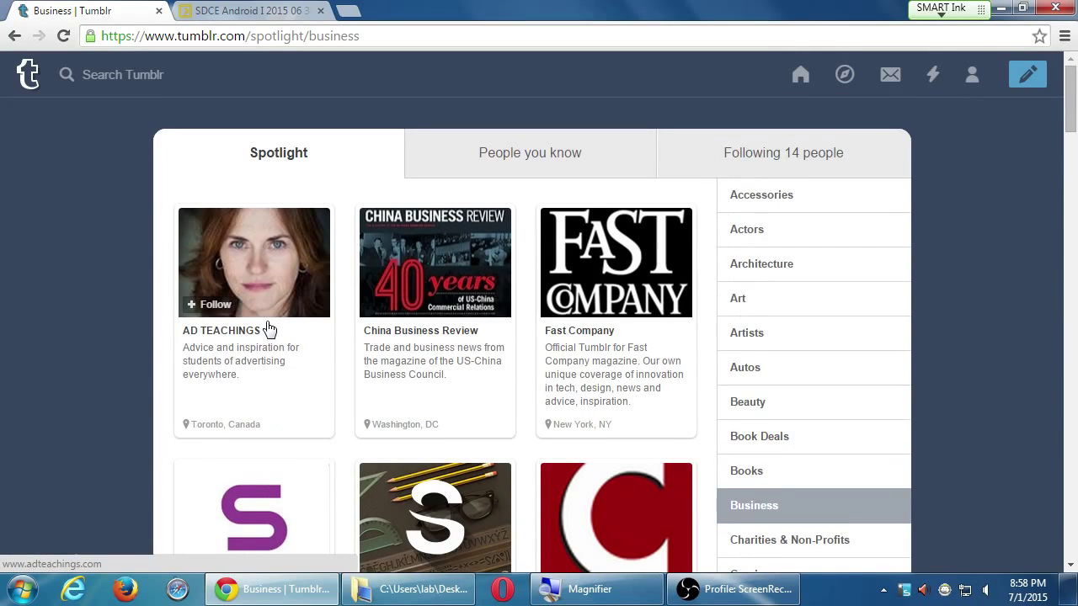
Step: Scroll down through the recommended Business blogs in Spotlight
scroll(269, 324, down, 3)
scroll(265, 313, down, 5)
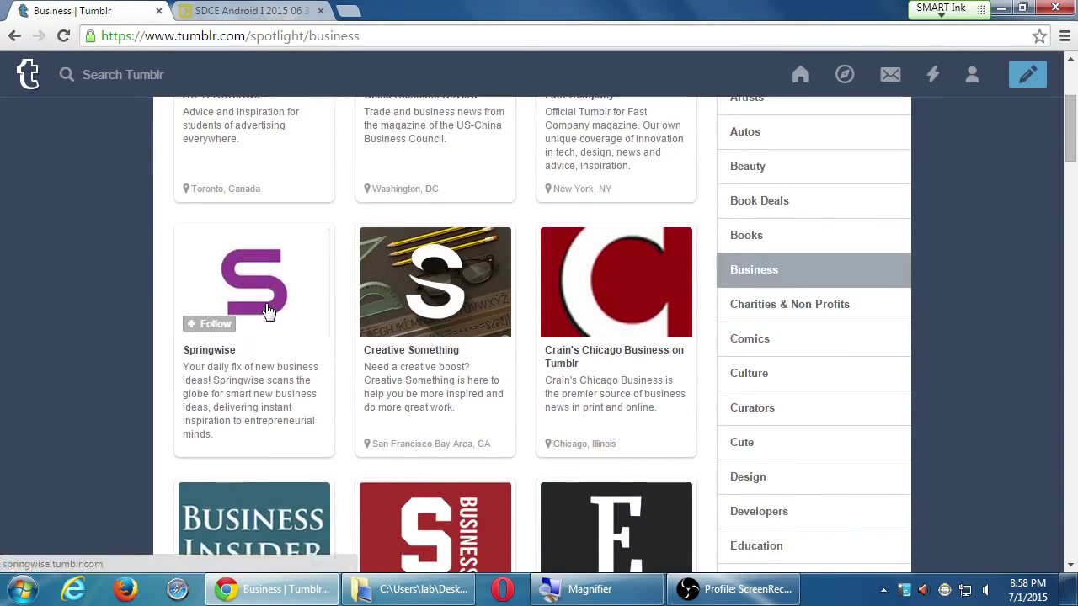
scroll(267, 308, down, 2)
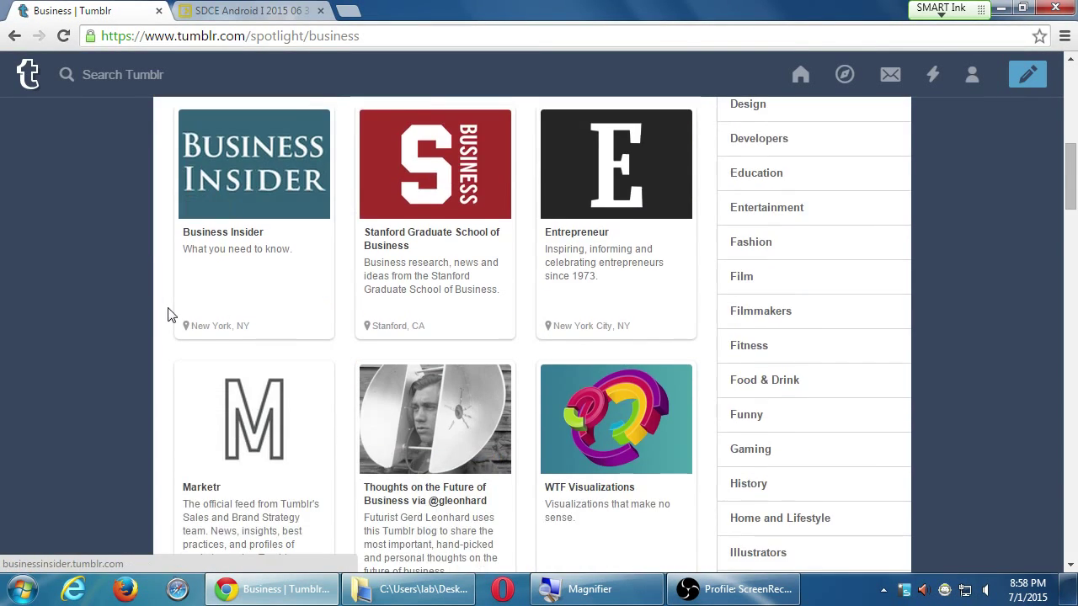
scroll(140, 308, down, 2)
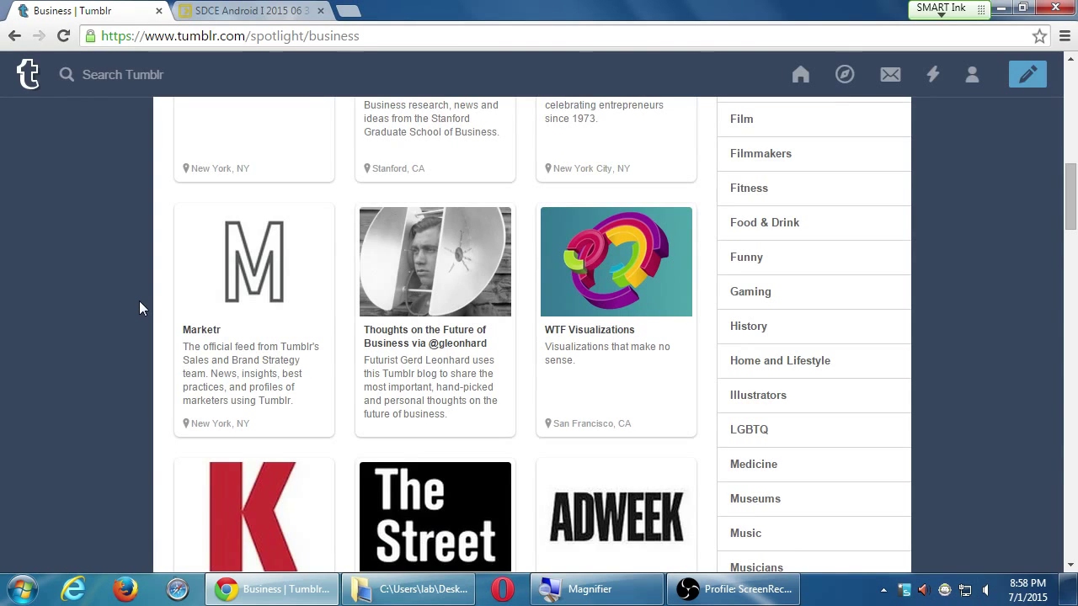
scroll(140, 309, down, 4)
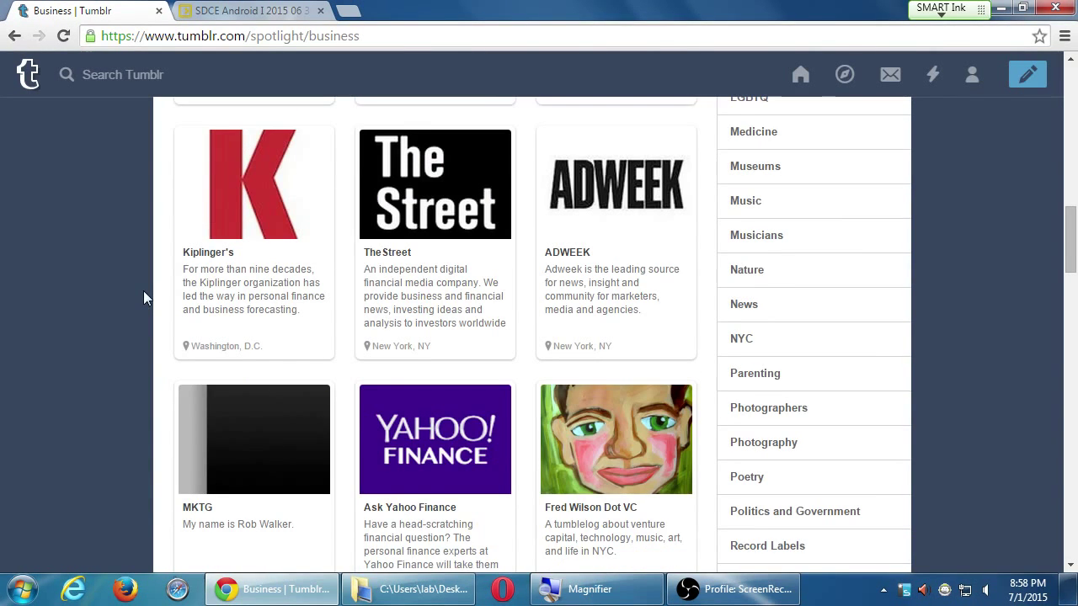
scroll(143, 290, down, 4)
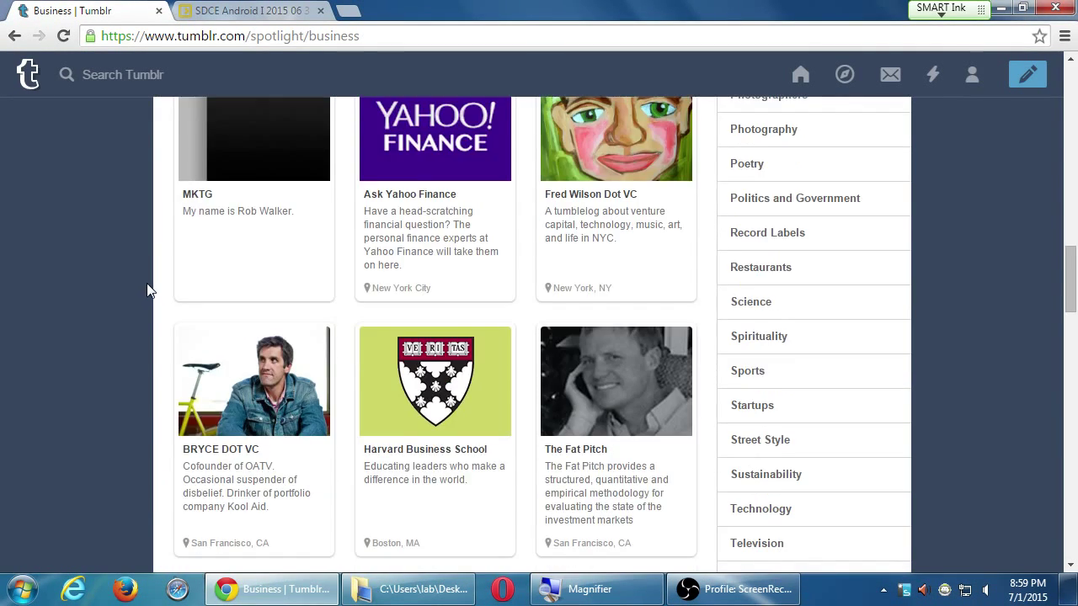
scroll(148, 285, down, 3)
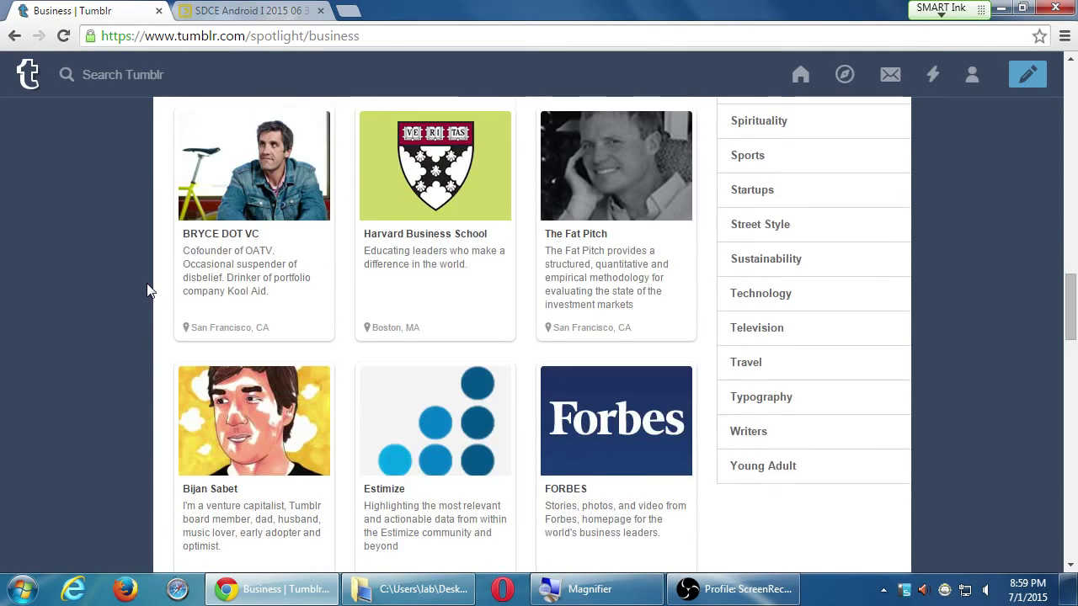
scroll(147, 291, down, 4)
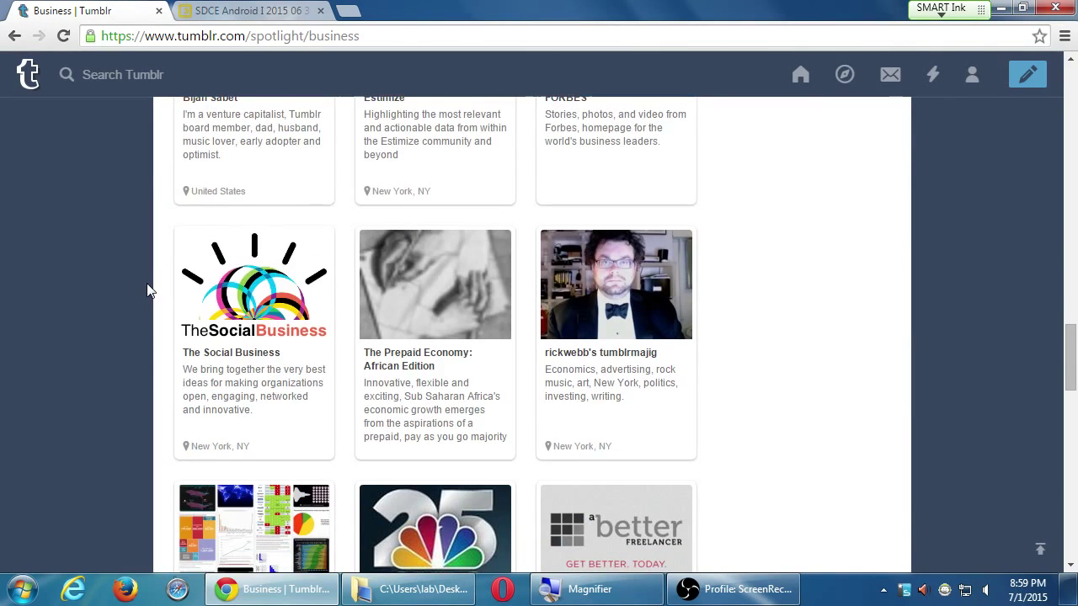
scroll(148, 290, down, 2)
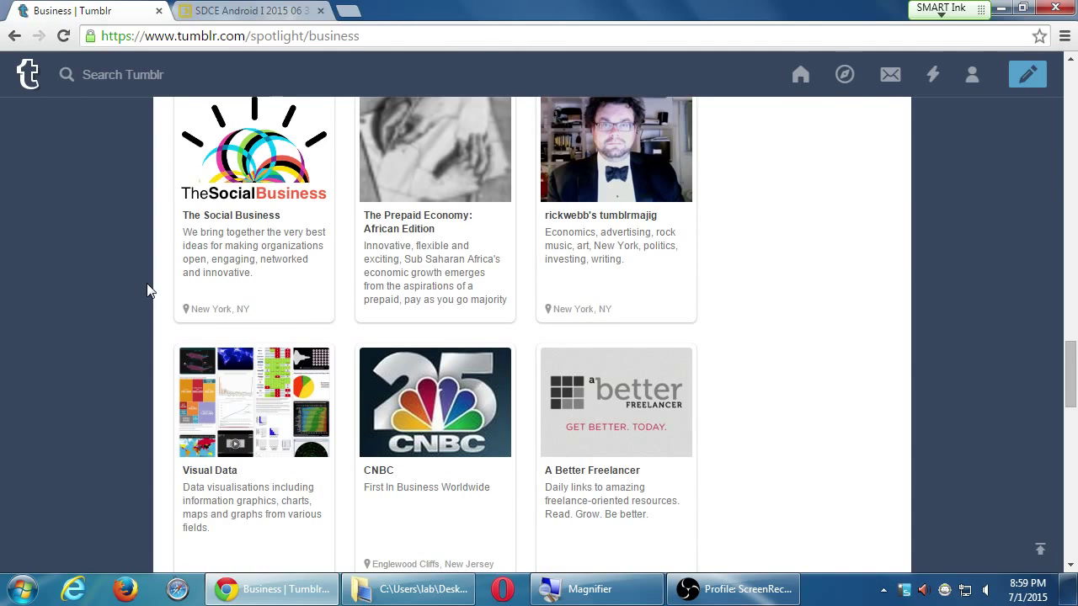
Step: Reach the end of the Business list, then return to the dashboard
scroll(147, 290, down, 1)
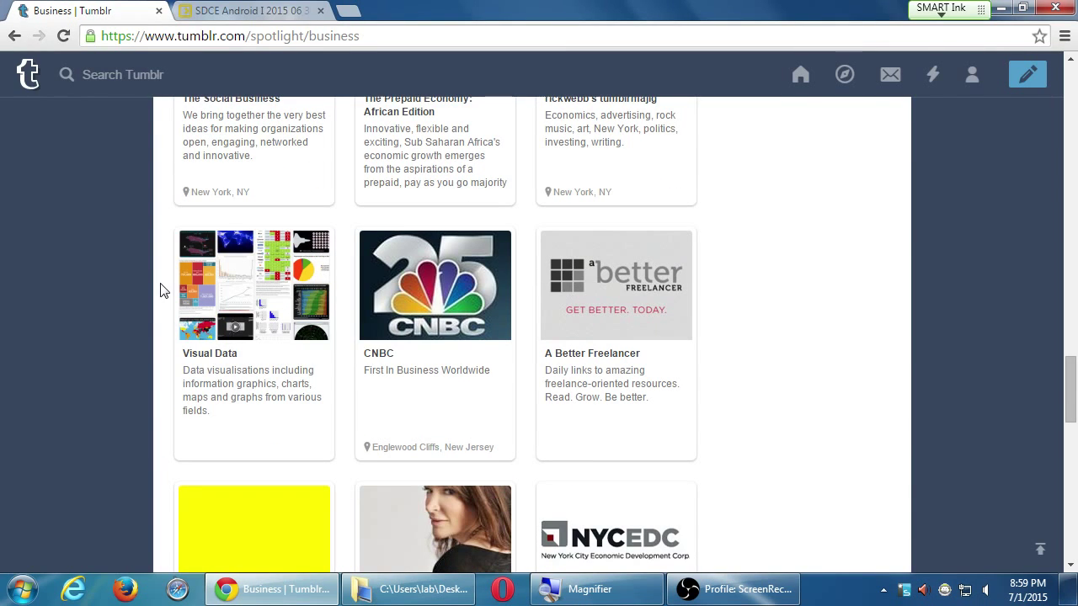
scroll(164, 290, down, 3)
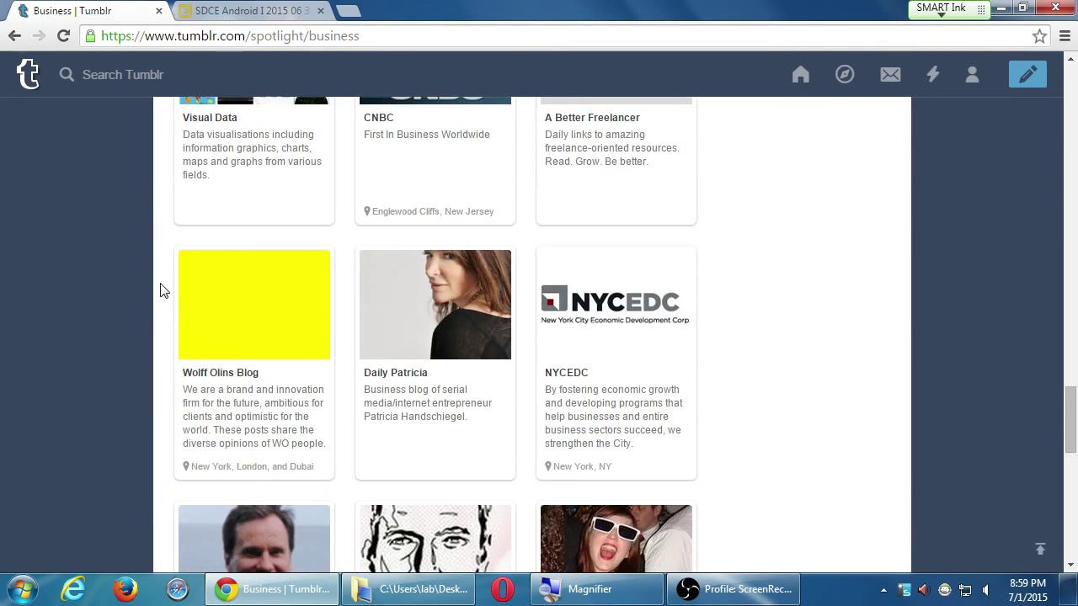
scroll(164, 290, down, 2)
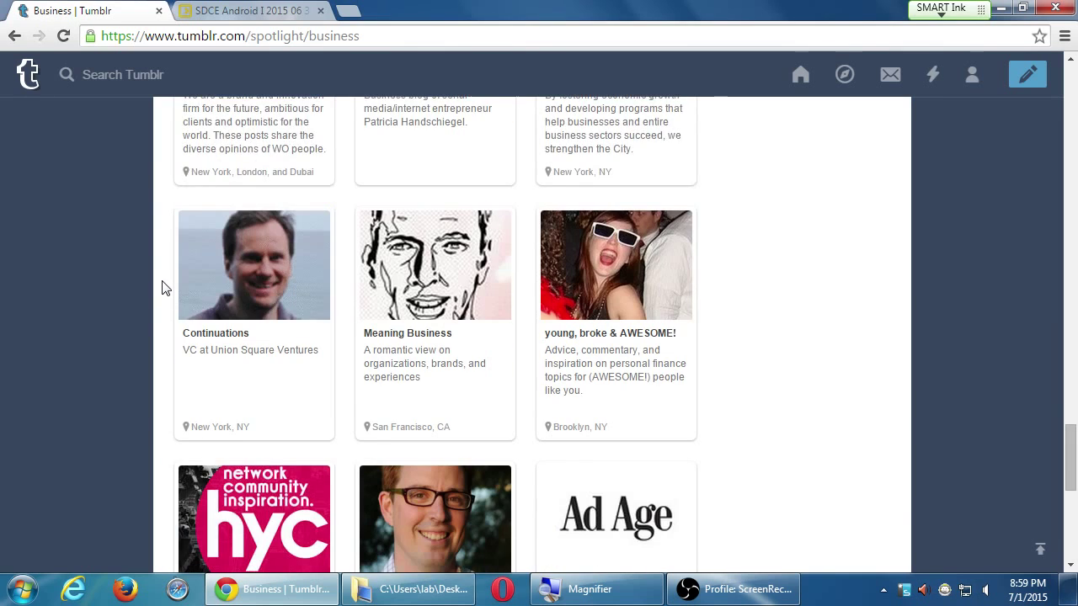
scroll(164, 290, down, 2)
mouse_move(419, 340)
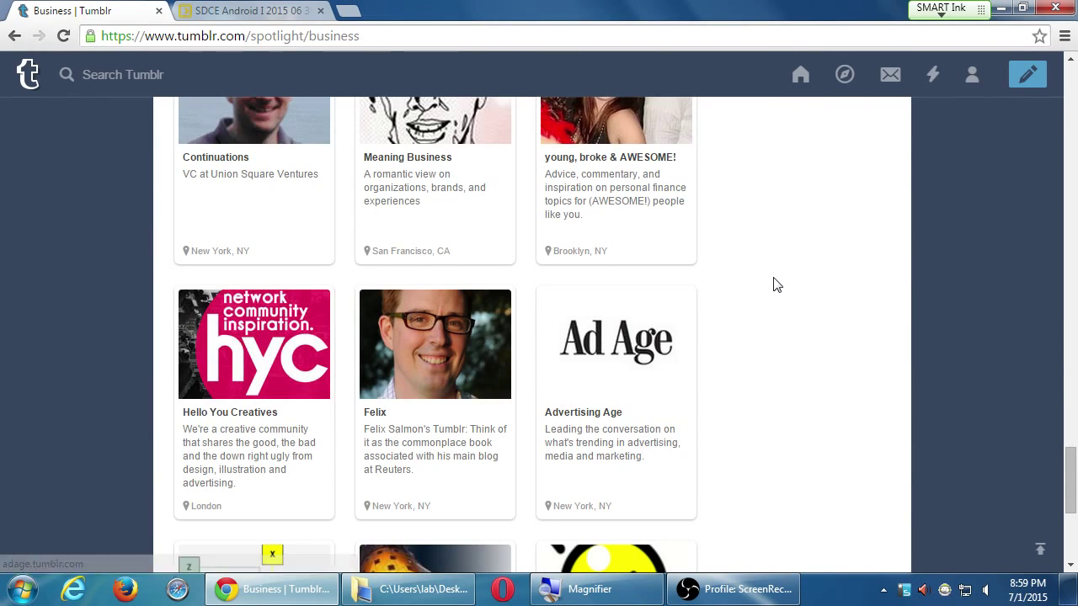
scroll(864, 329, down, 4)
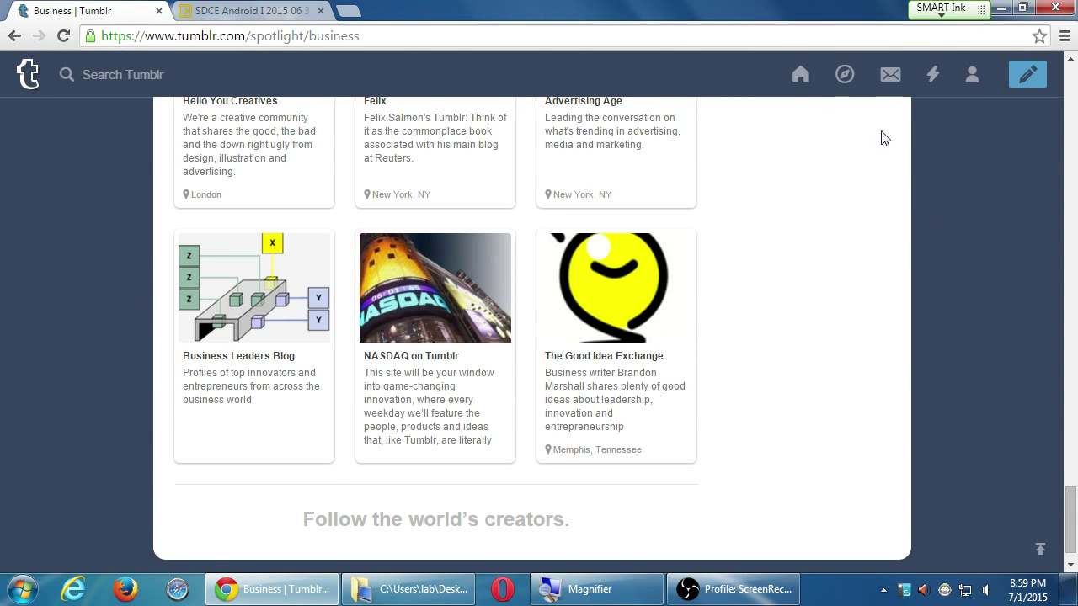
click(794, 77)
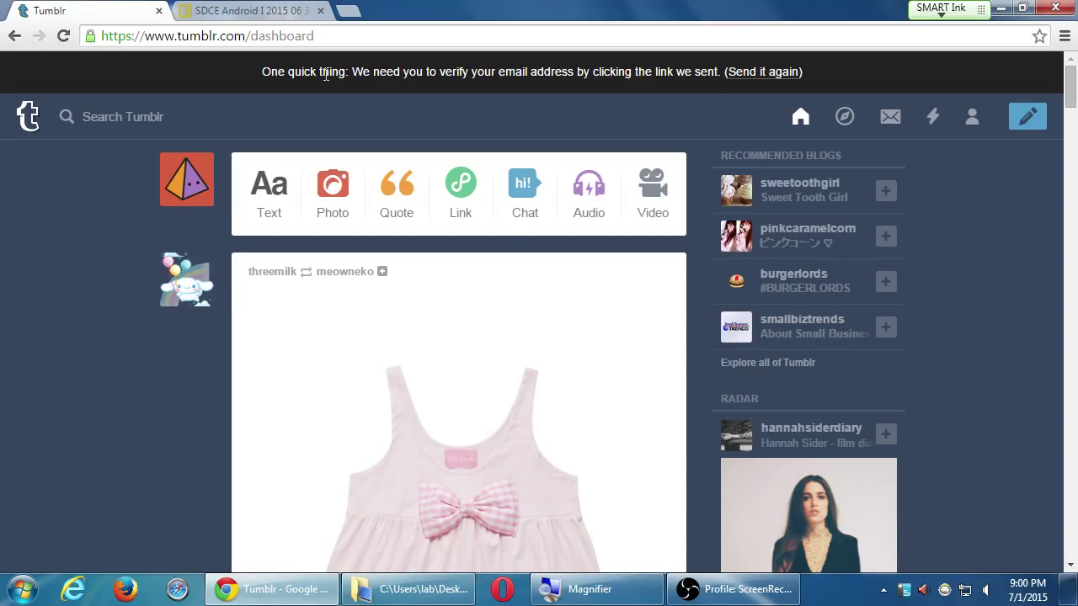
key(super+plus)
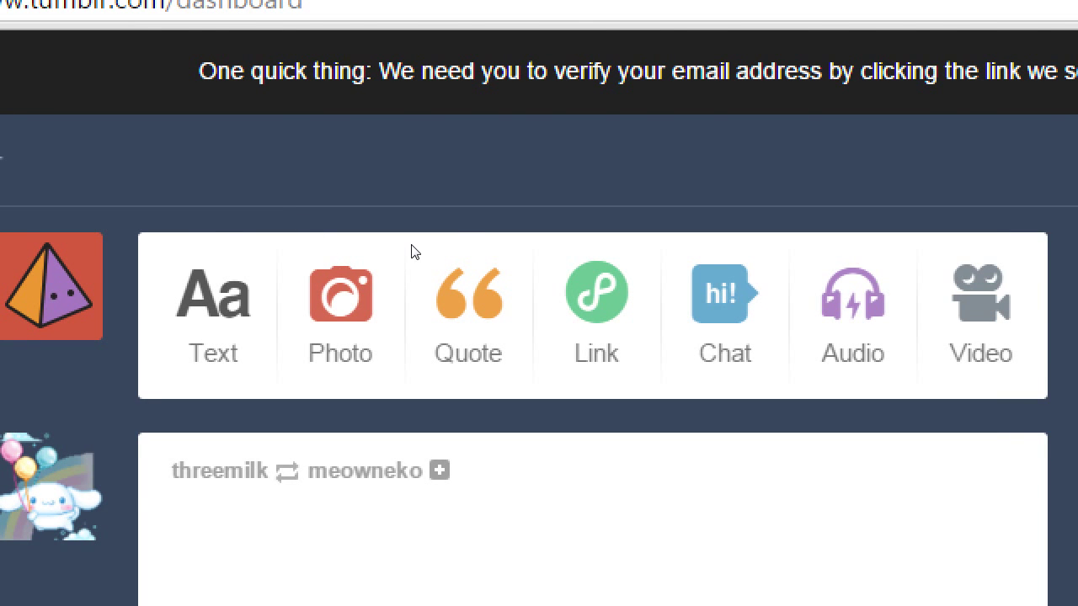
key(super+minus)
scroll(332, 272, down, 6)
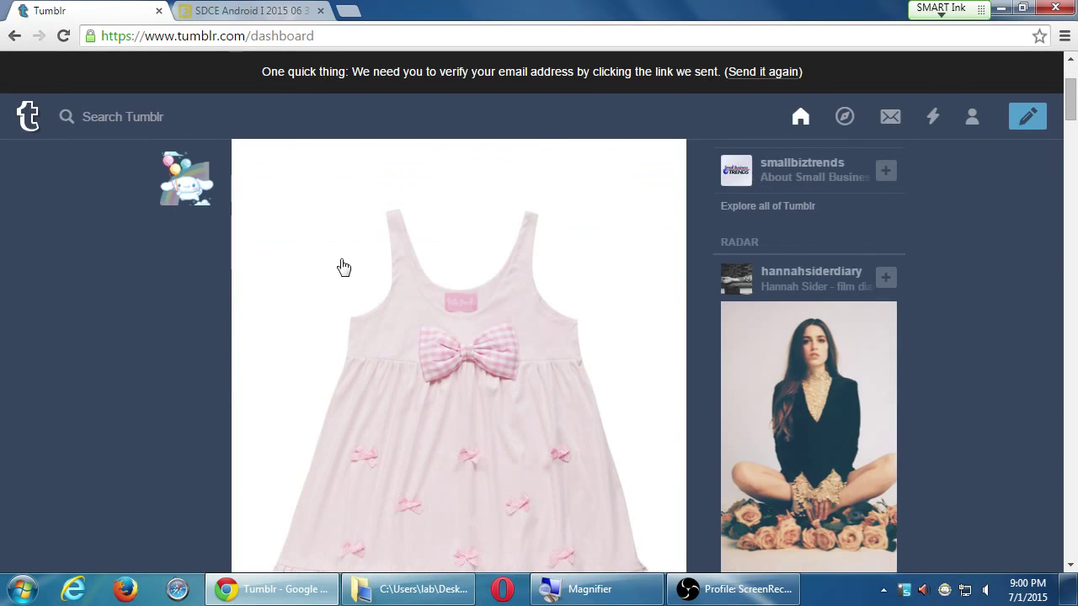
scroll(100, 398, down, 4)
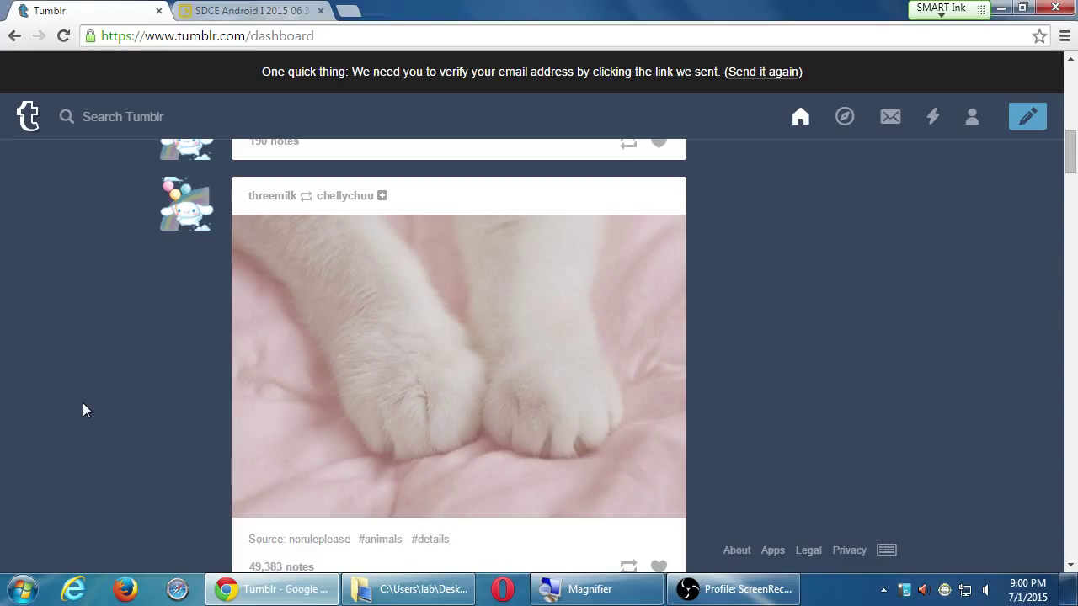
scroll(197, 428, up, 1)
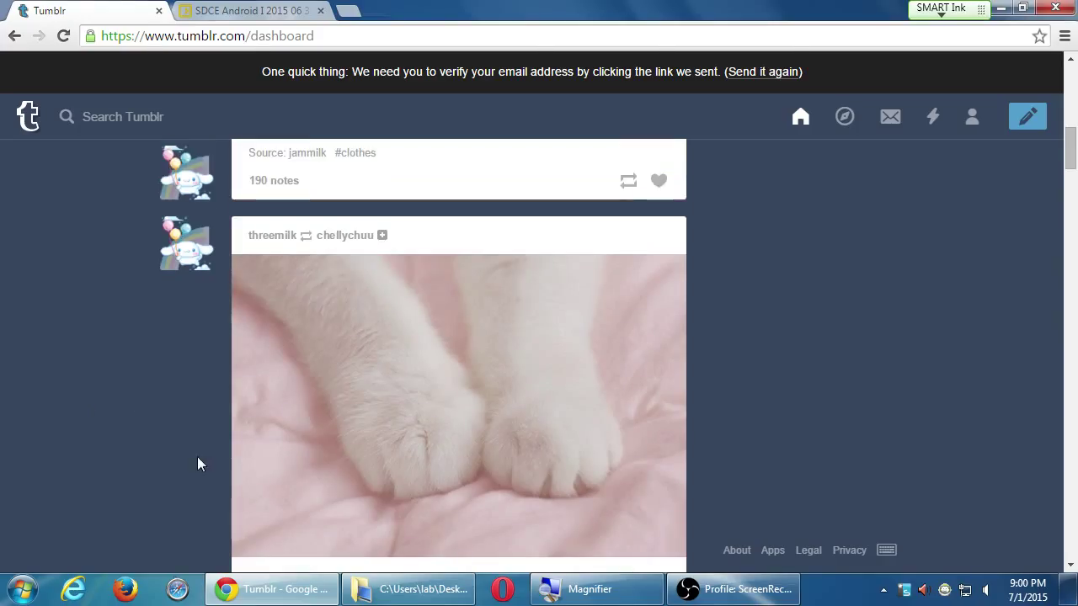
scroll(203, 467, down, 1)
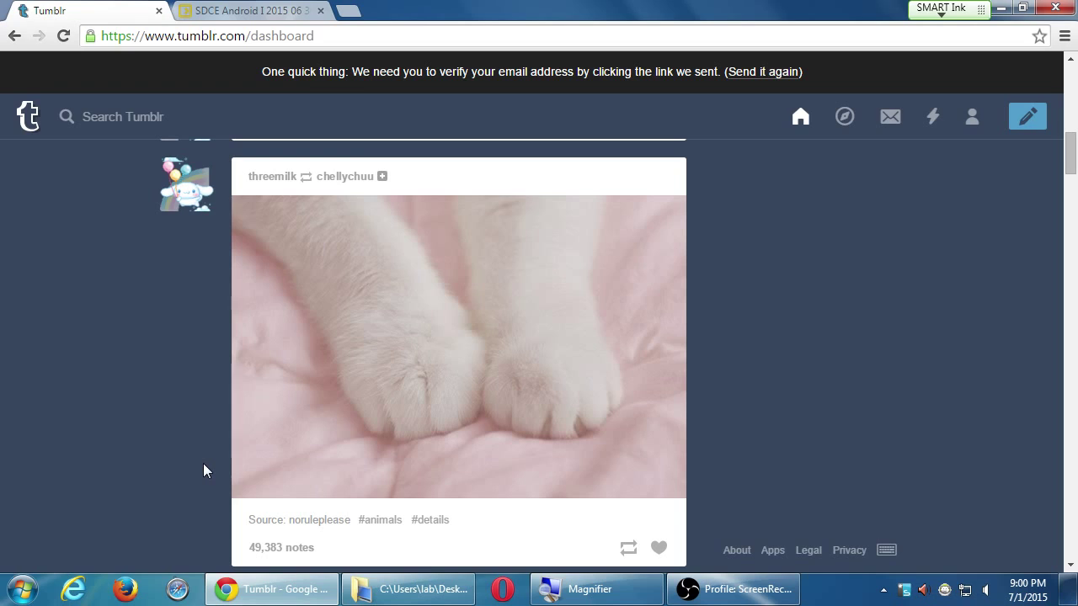
key(super+plus)
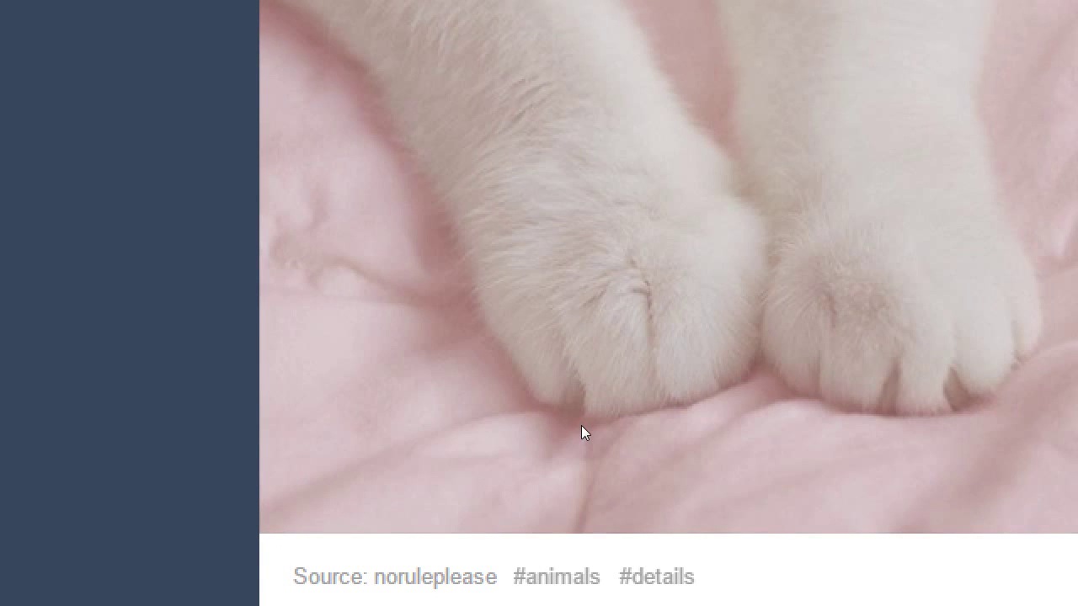
key(super+minus)
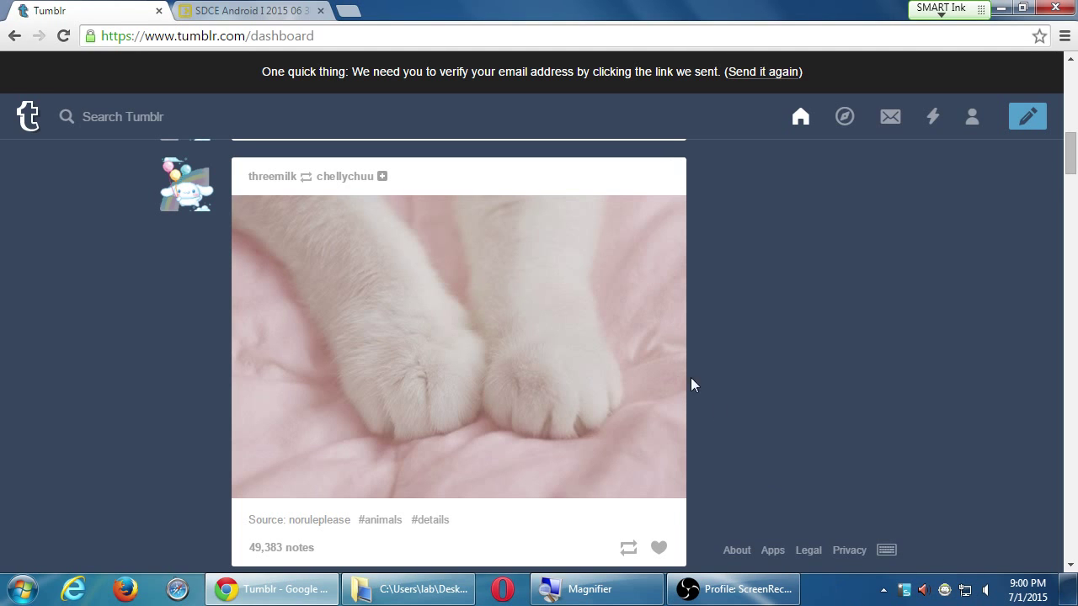
scroll(738, 353, down, 4)
scroll(723, 397, down, 4)
scroll(723, 397, up, 2)
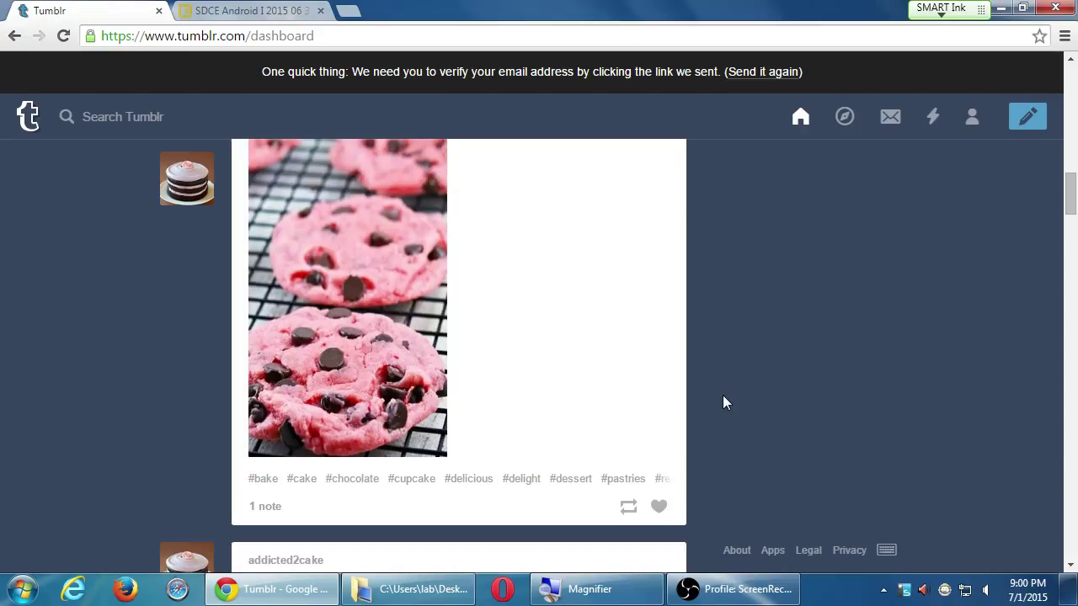
scroll(722, 402, up, 1)
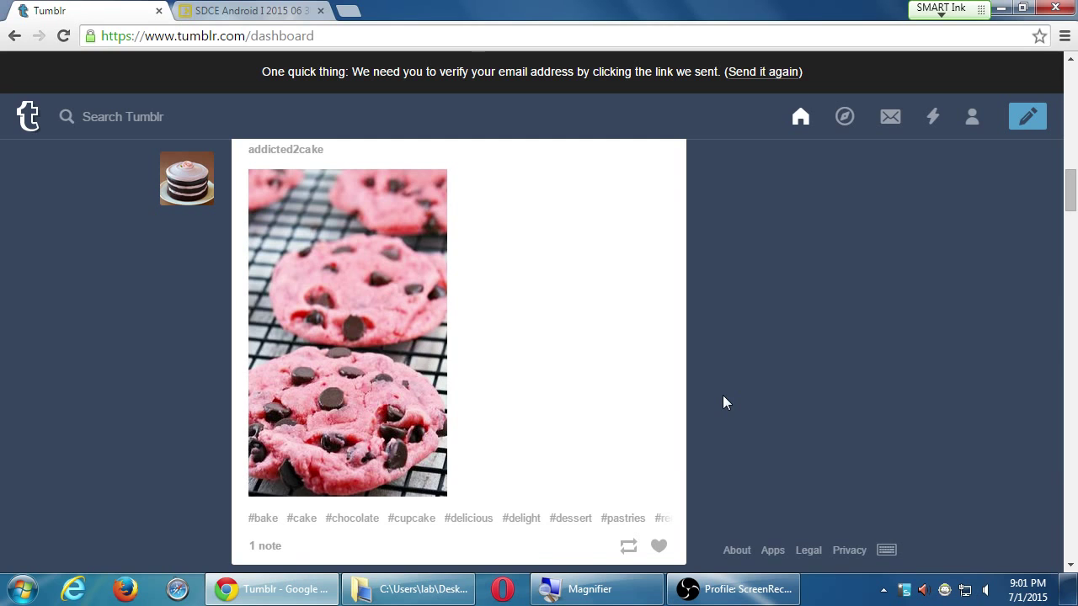
scroll(722, 395, up, 3)
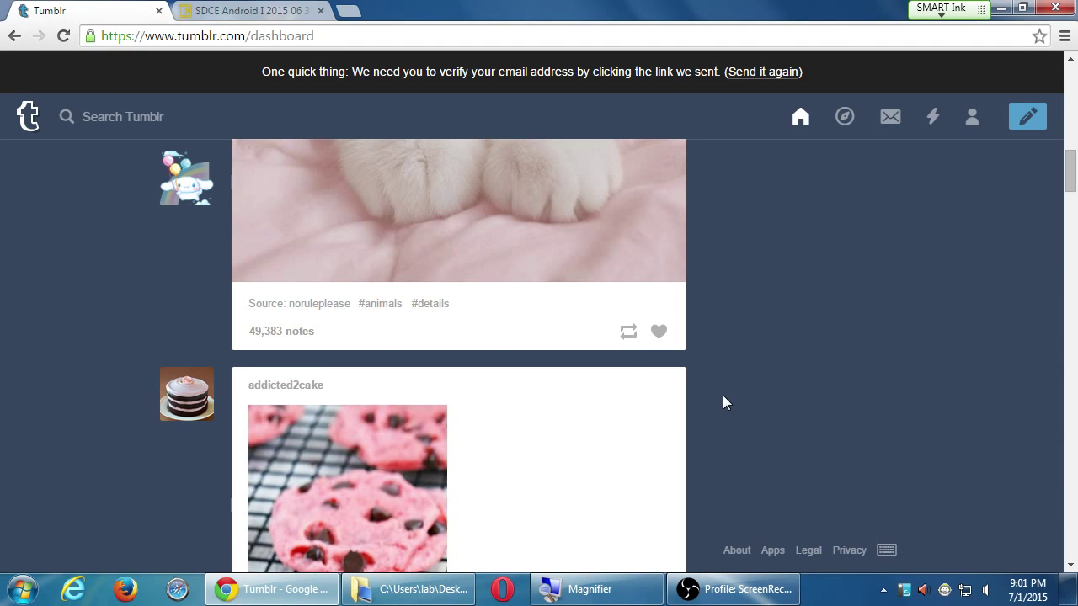
scroll(723, 402, up, 3)
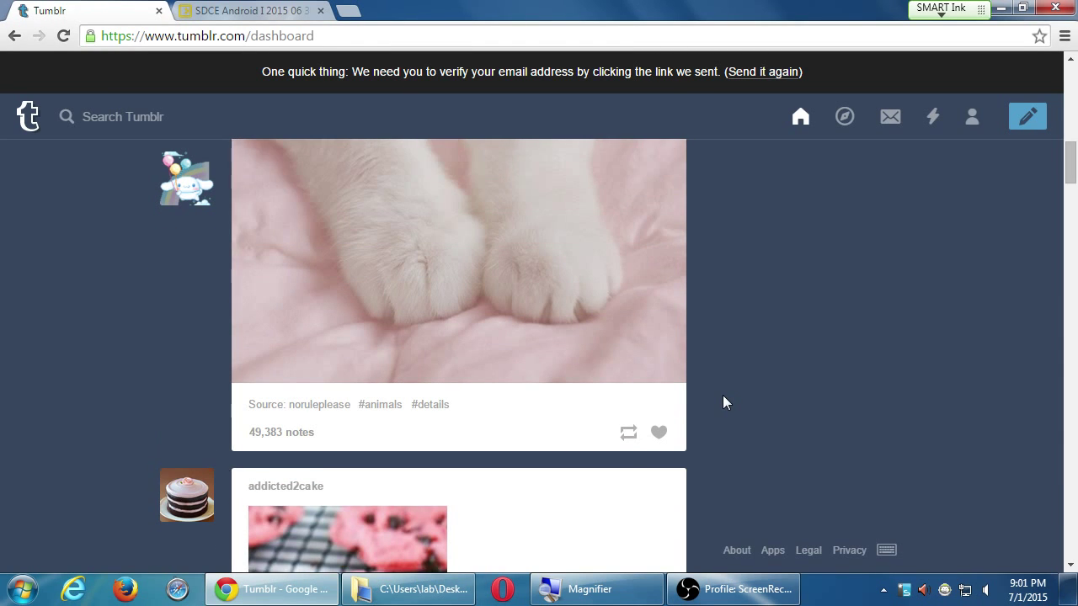
scroll(723, 402, up, 1)
scroll(722, 402, down, 1)
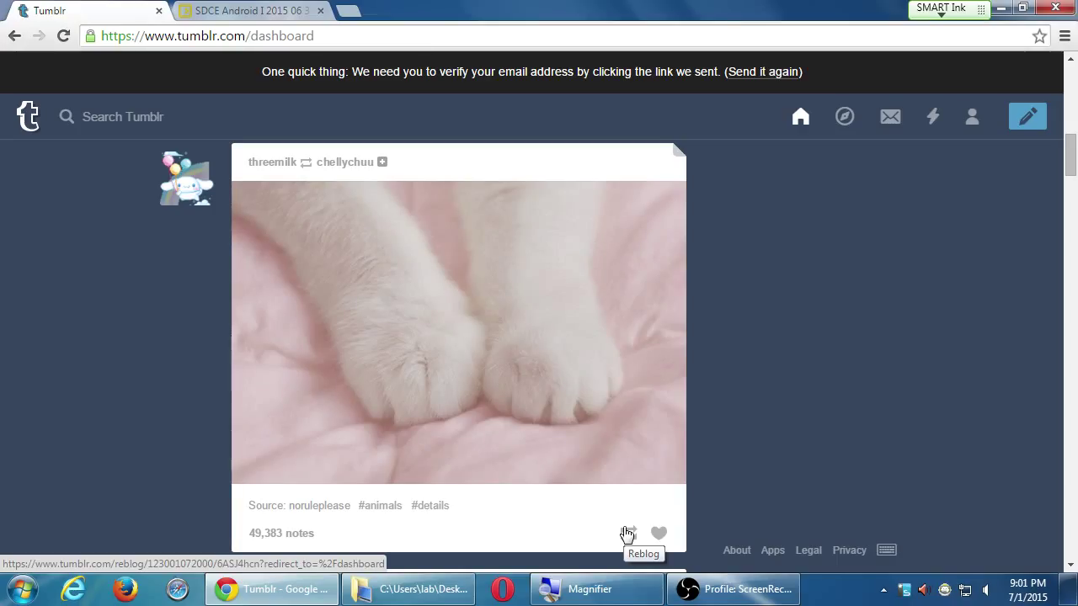
scroll(627, 535, down, 1)
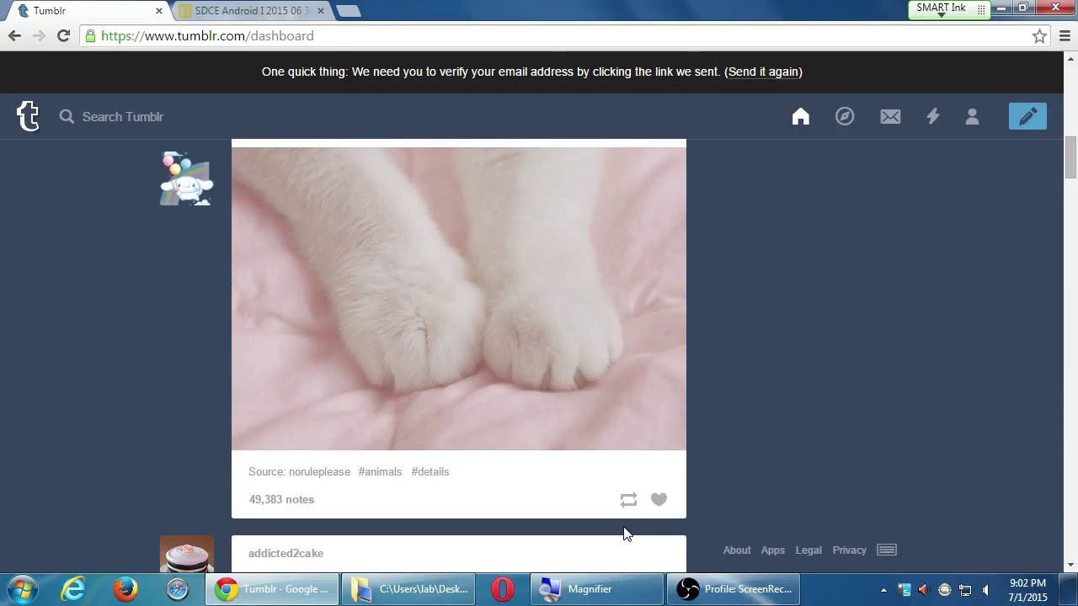
Step: Load twitter.com/pmdinteractive in a new Chrome tab
key(ctrl+t)
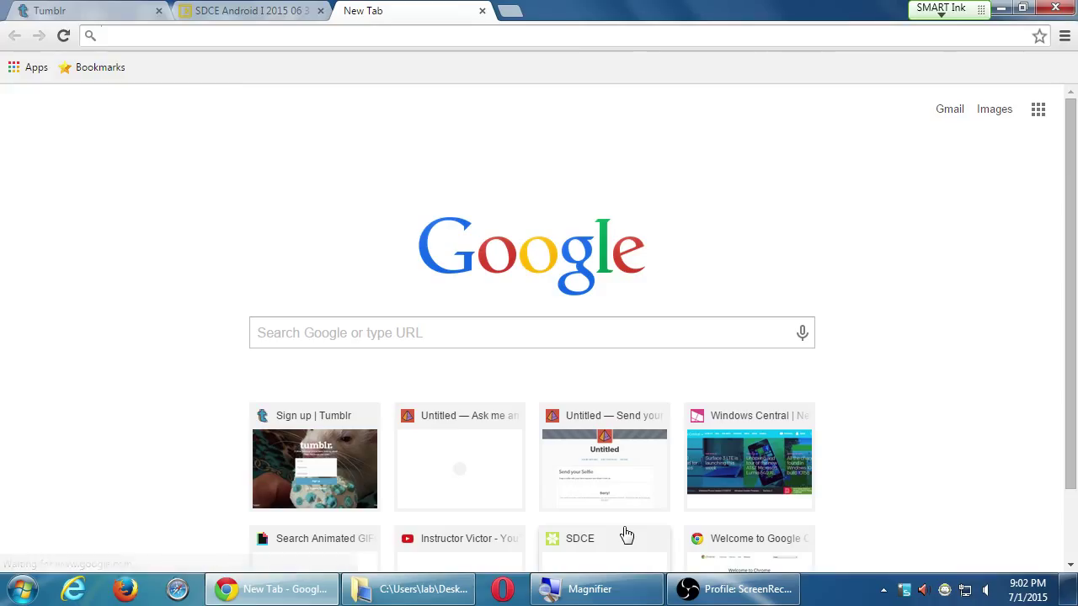
text(twi)
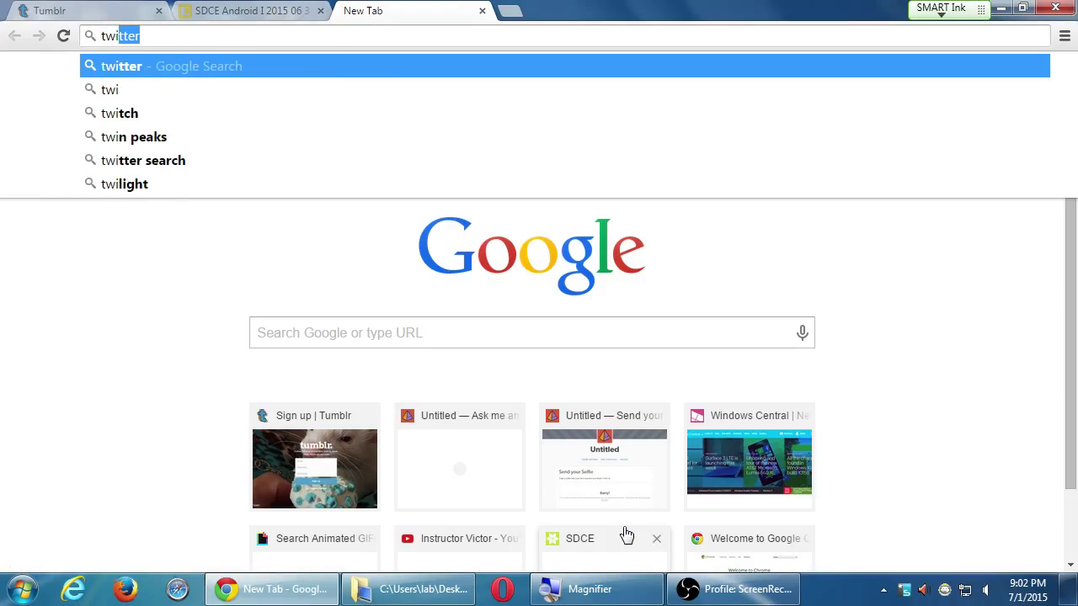
text(tter.com/)
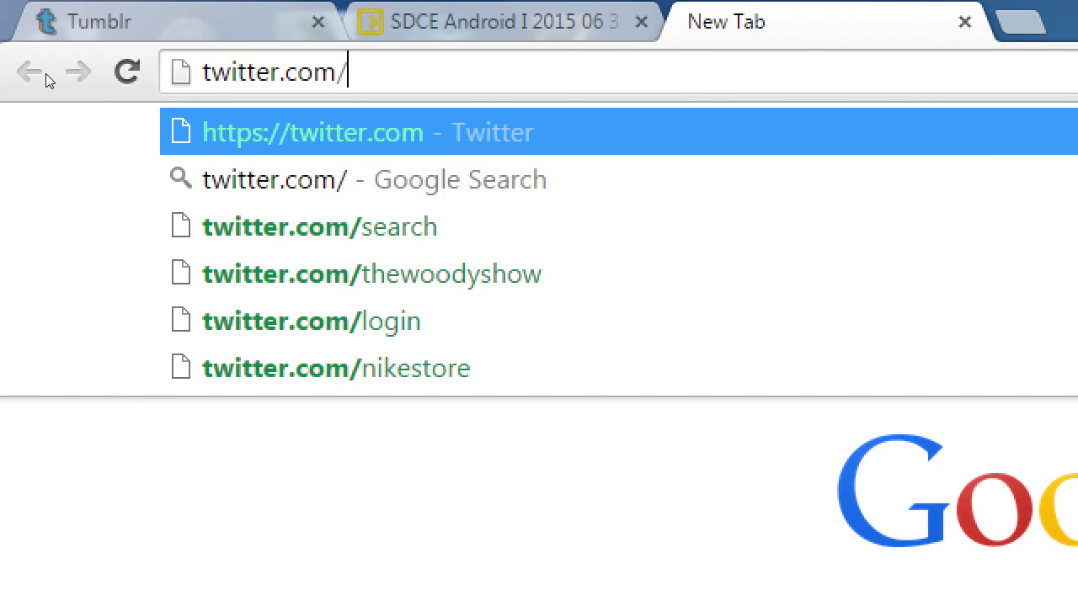
text(pmdinteractive)
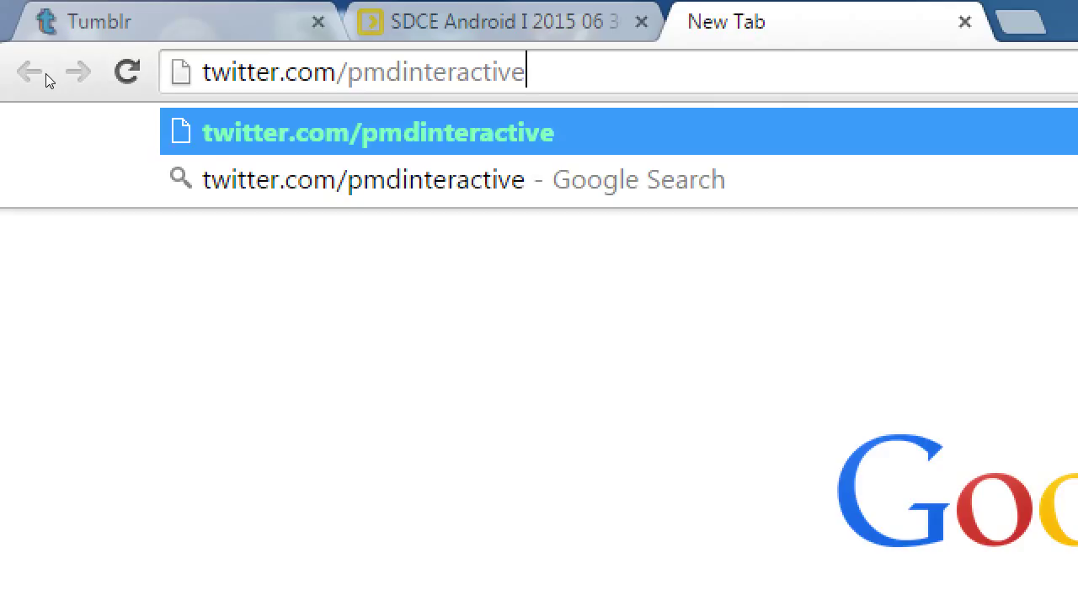
key(Return)
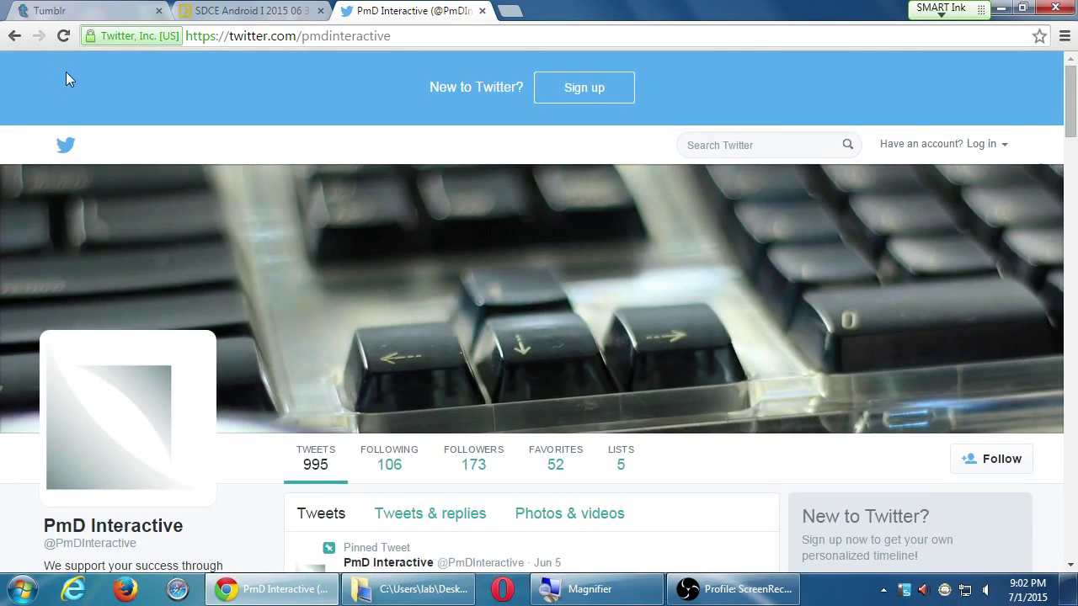
Step: Search the PmD Interactive profile page for 'smo' to locate the Jun 21 SMO tweet
scroll(105, 76, down, 20)
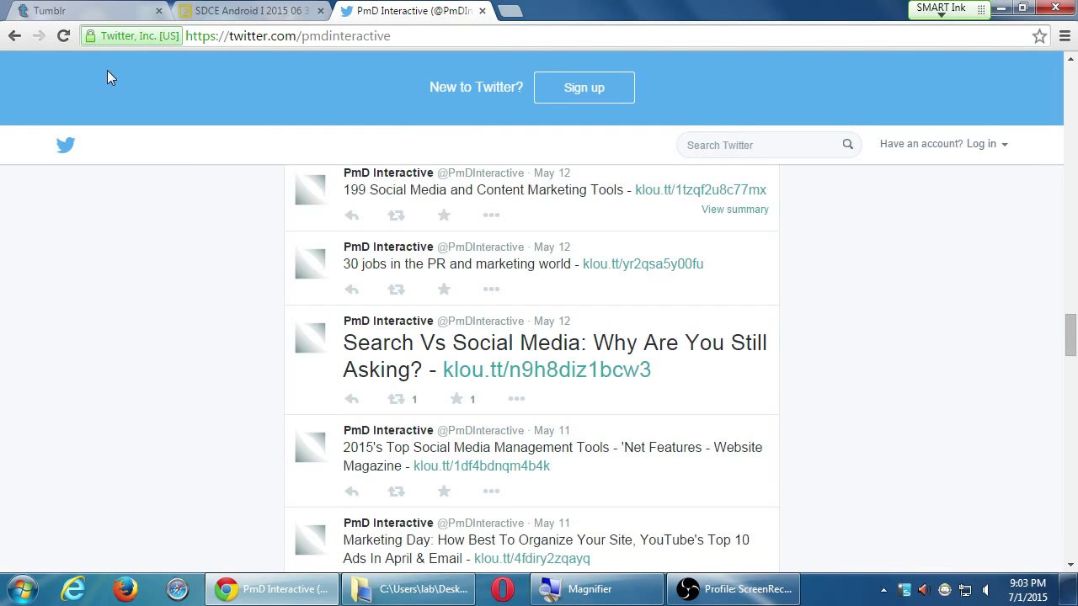
key(End)
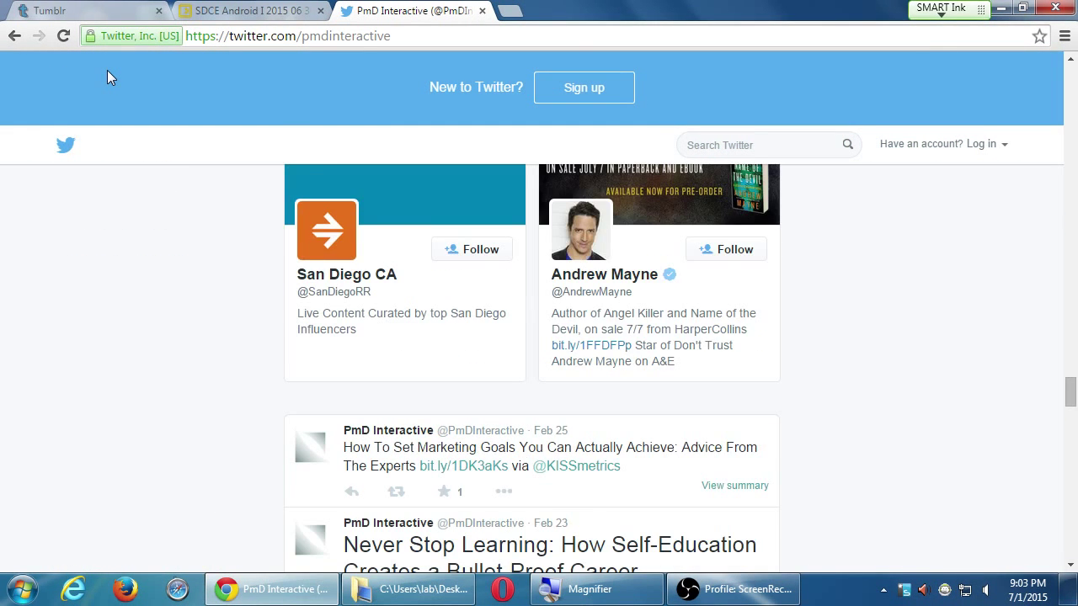
key(Home)
key(ctrl+f)
text(smo)
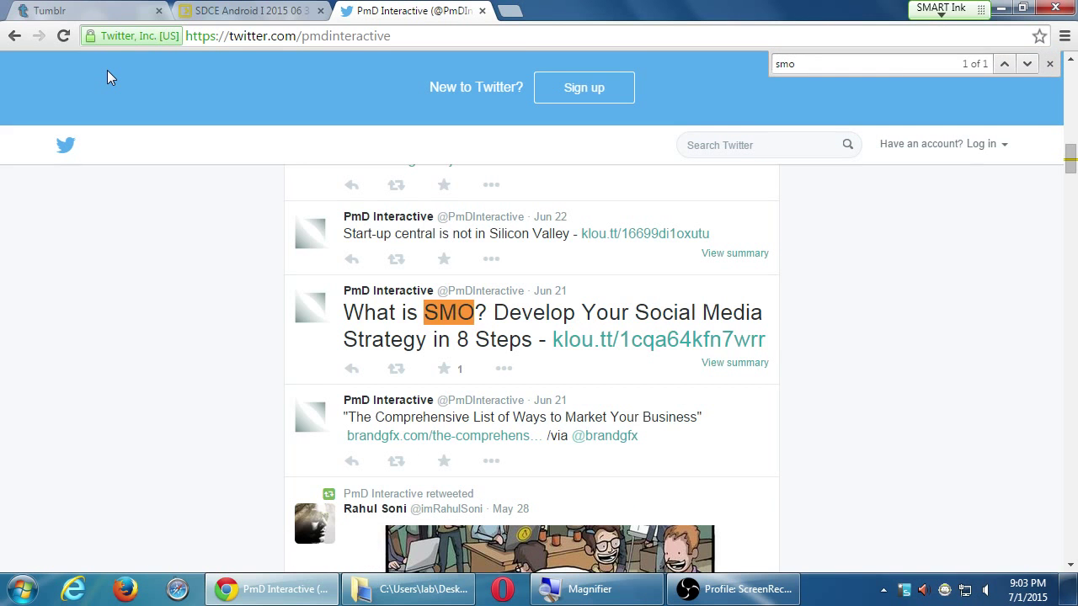
key(Escape)
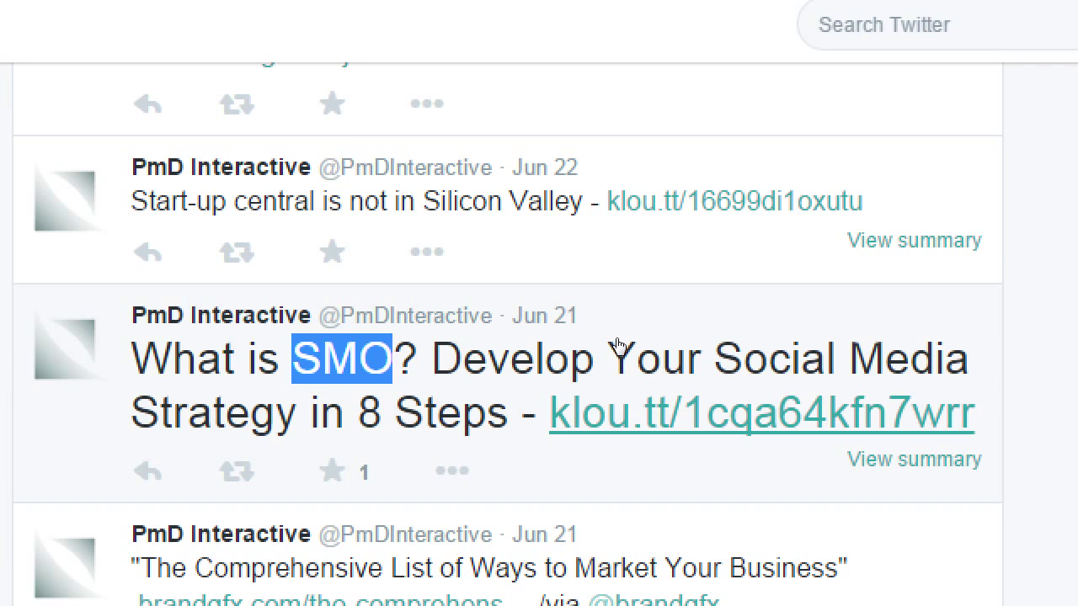
Step: Open the tweet's klou.tt article link in a new tab and close the subscription pop-up
middle_click(762, 413)
click(568, 12)
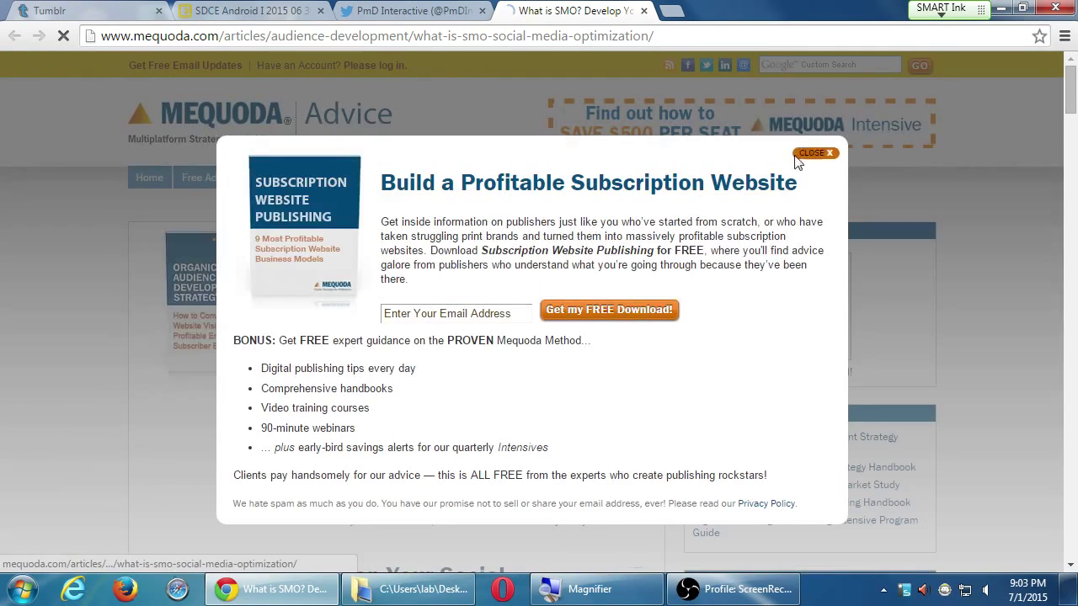
click(814, 154)
Step: Read the 'What is SMO?' article down to step 4, Create social media formulas
scroll(433, 425, down, 4)
scroll(433, 422, down, 3)
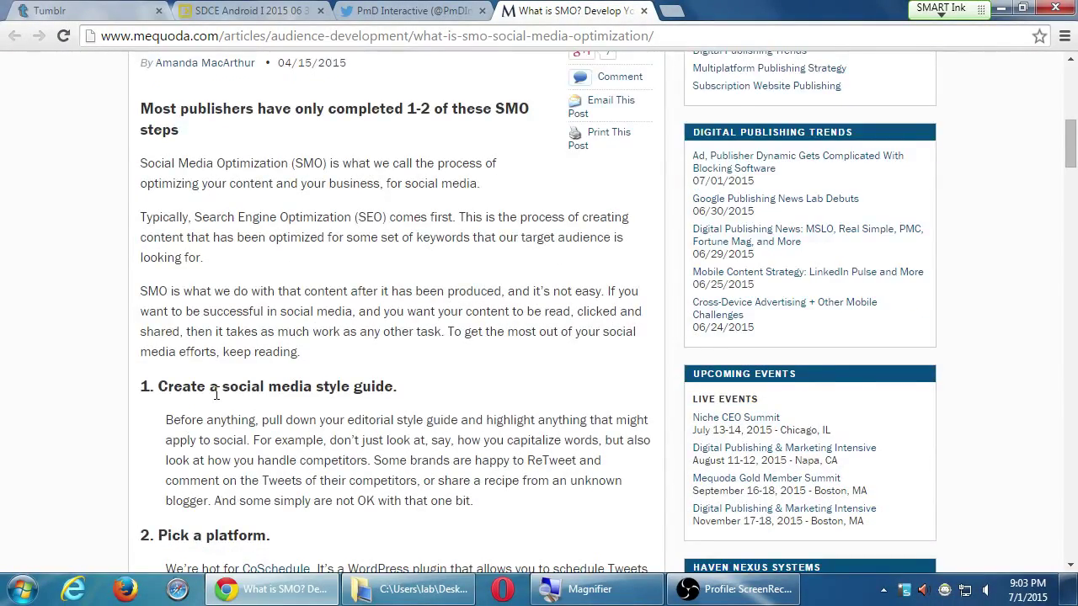
scroll(218, 396, down, 2)
scroll(220, 397, down, 4)
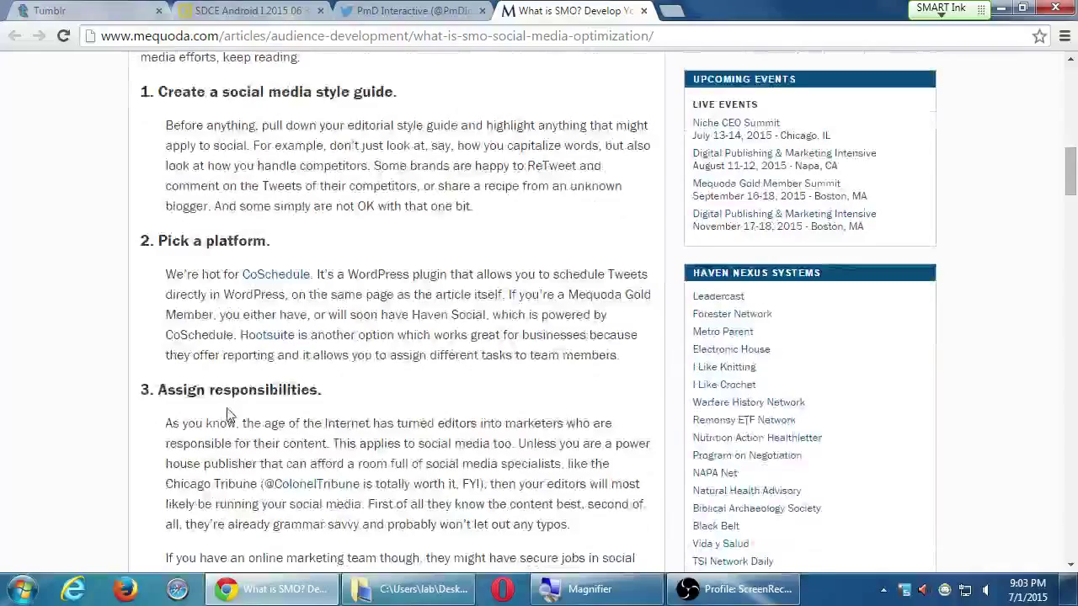
scroll(227, 401, down, 2)
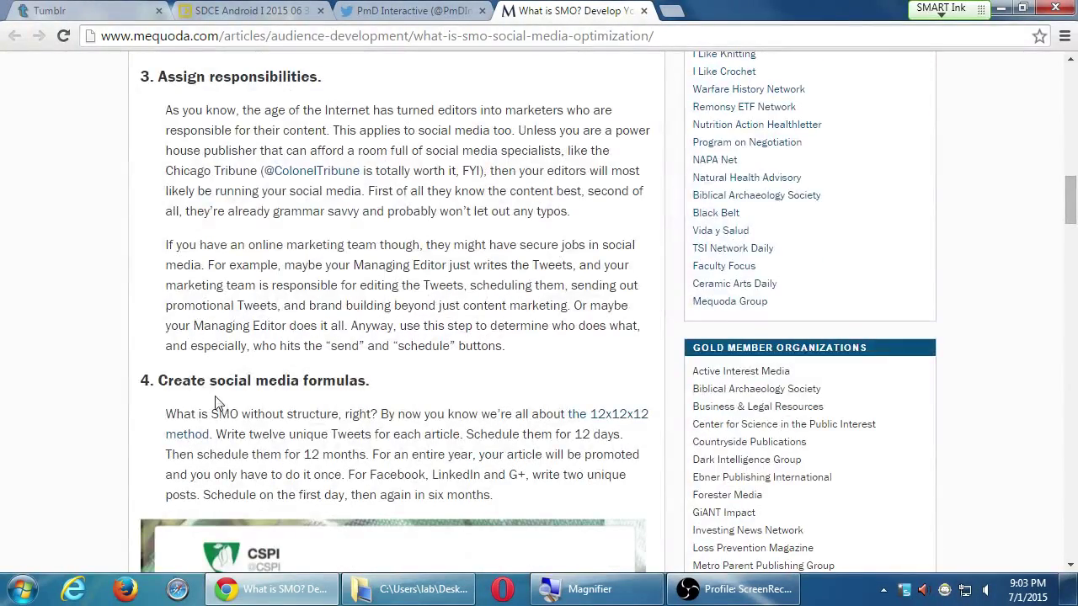
Step: Switch back to the PmD Interactive profile tab and zoom the Magnifier back to normal
click(402, 10)
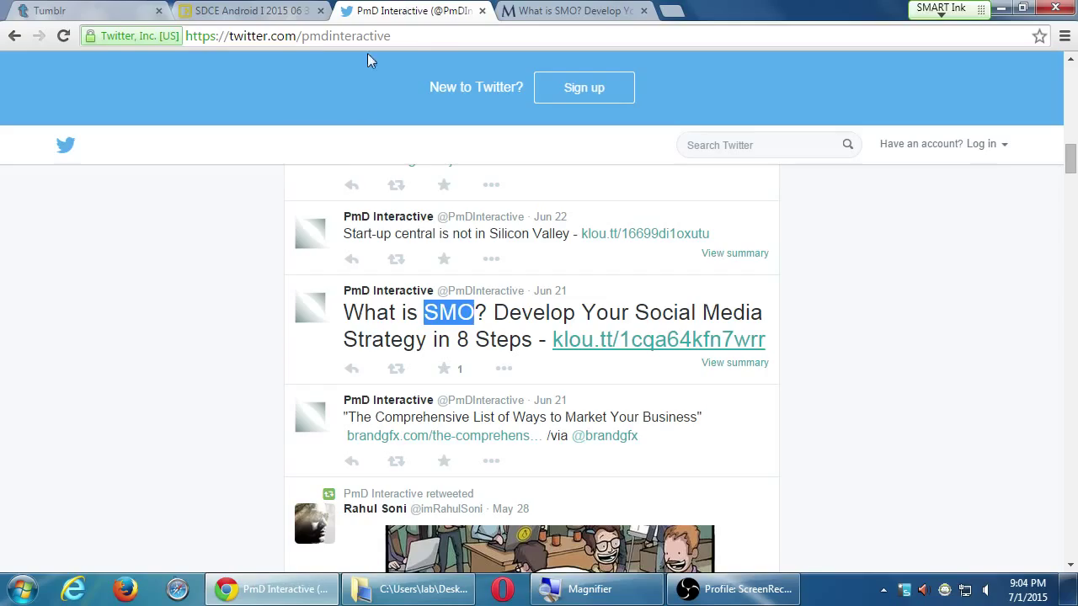
key(super)
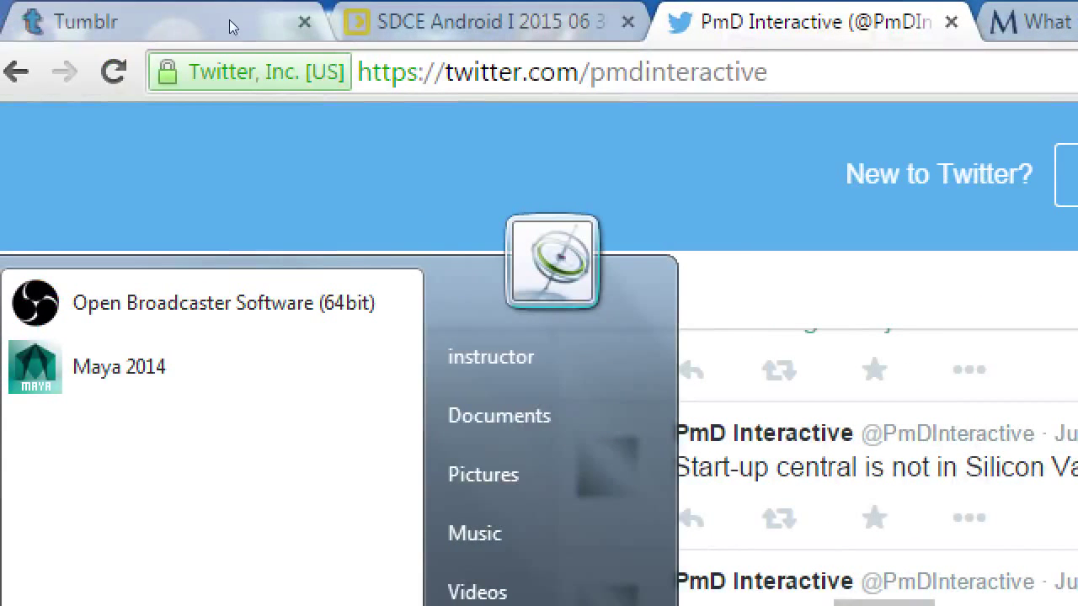
click(269, 35)
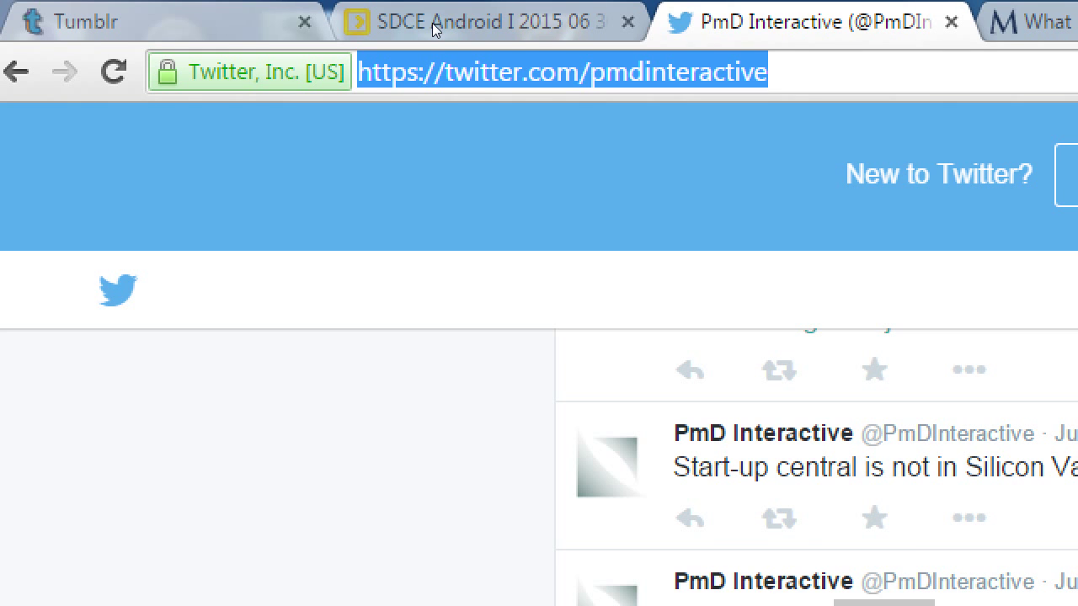
key(super+minus)
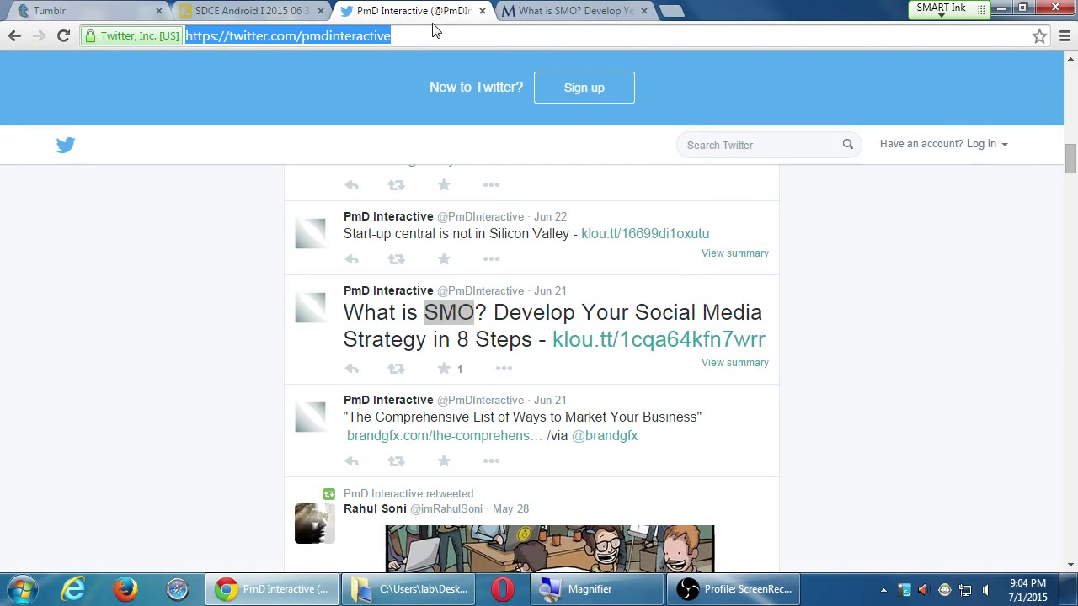